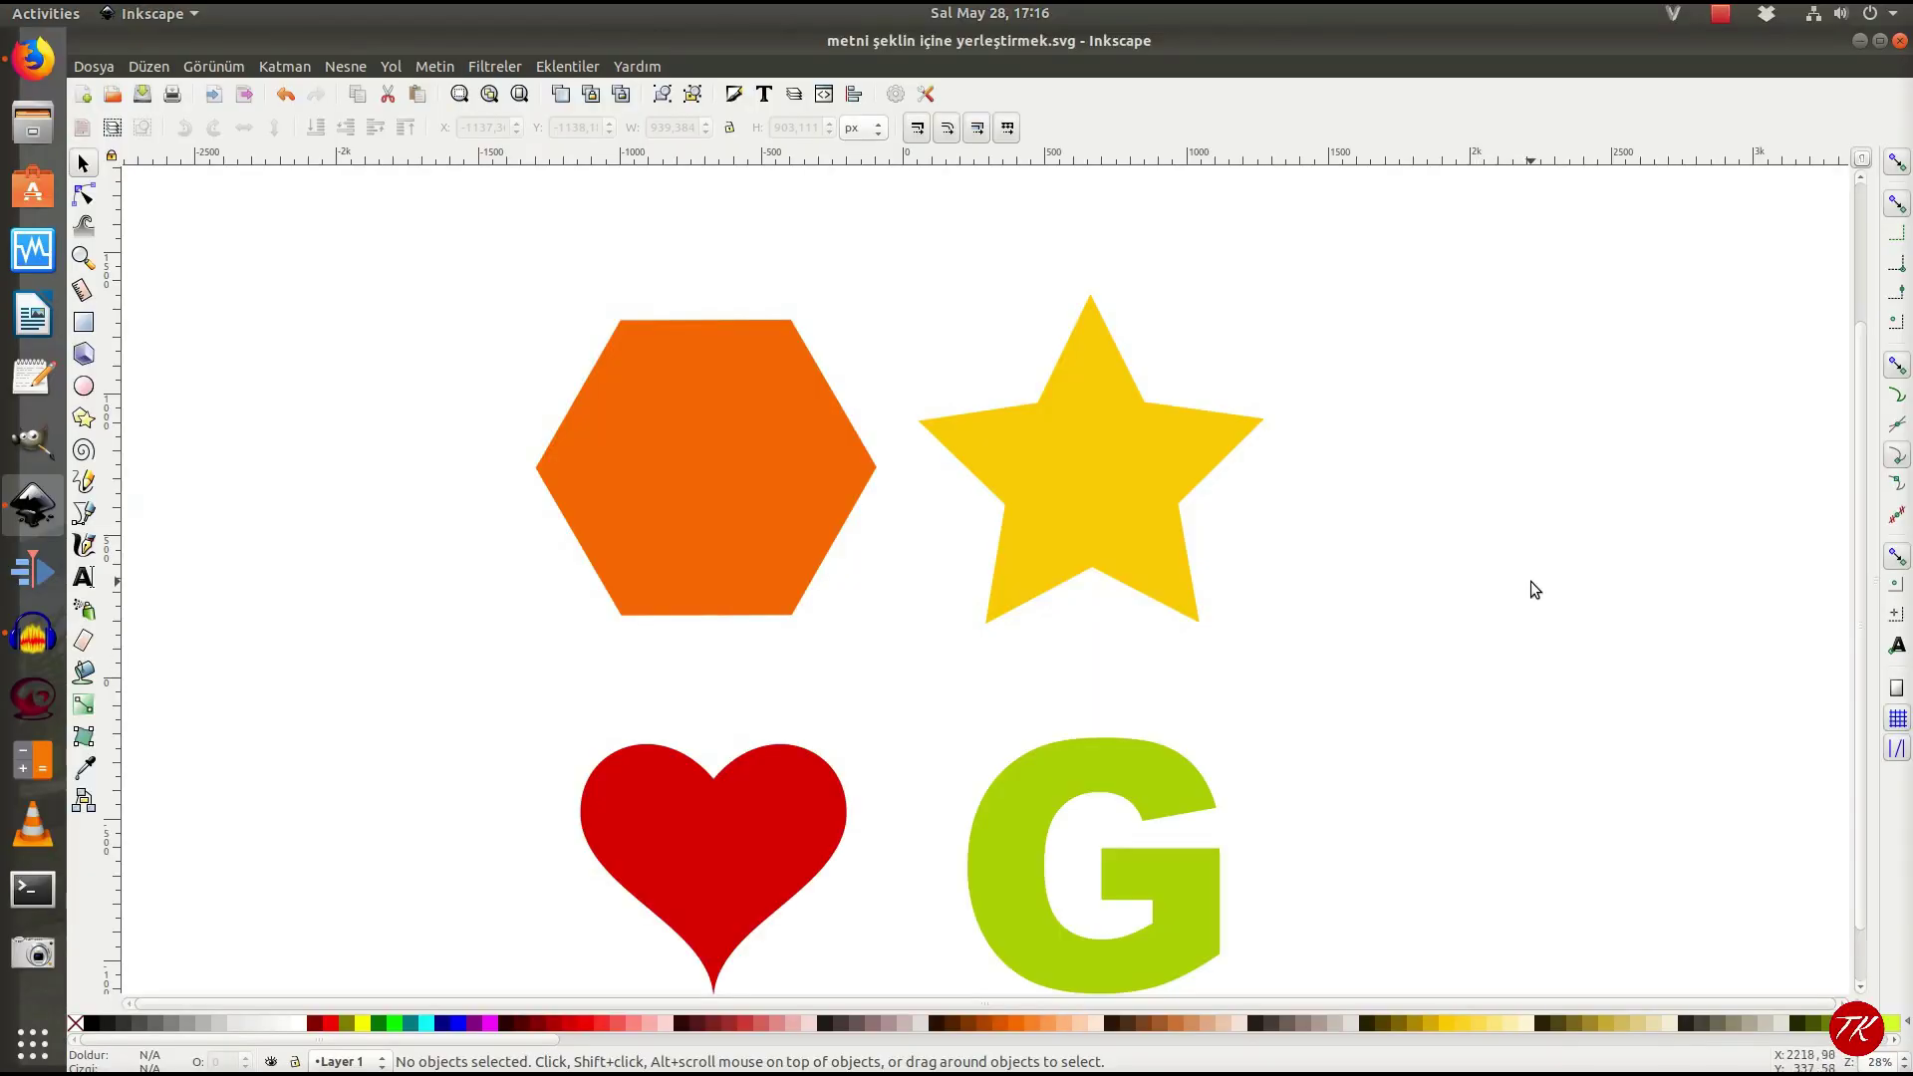
# Step: Copy the first four Lorem ipsum paragraphs from lorem2.com in Firefox and return to Inkscape
pyautogui.scroll(-2, 1532, 583)
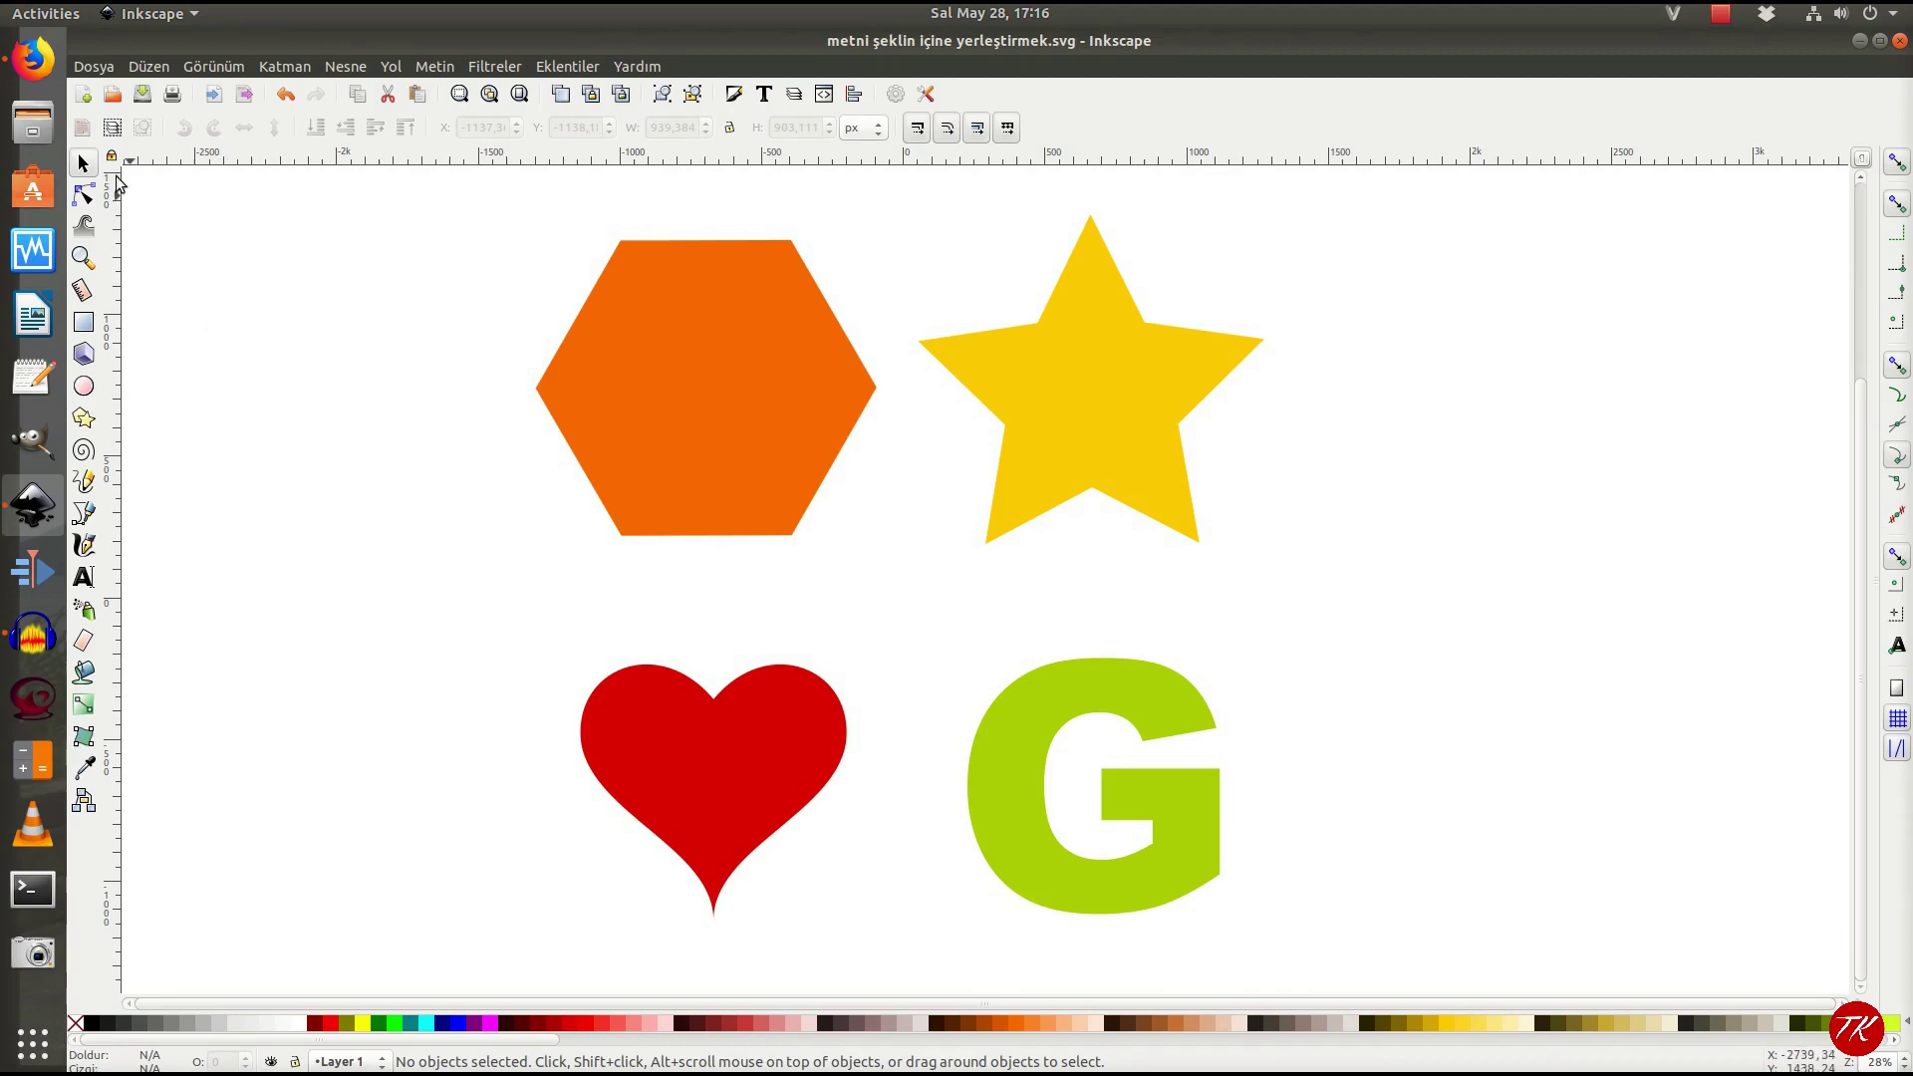
pyautogui.click(33, 60)
pyautogui.moveTo(817, 332); pyautogui.dragTo(1141, 685)
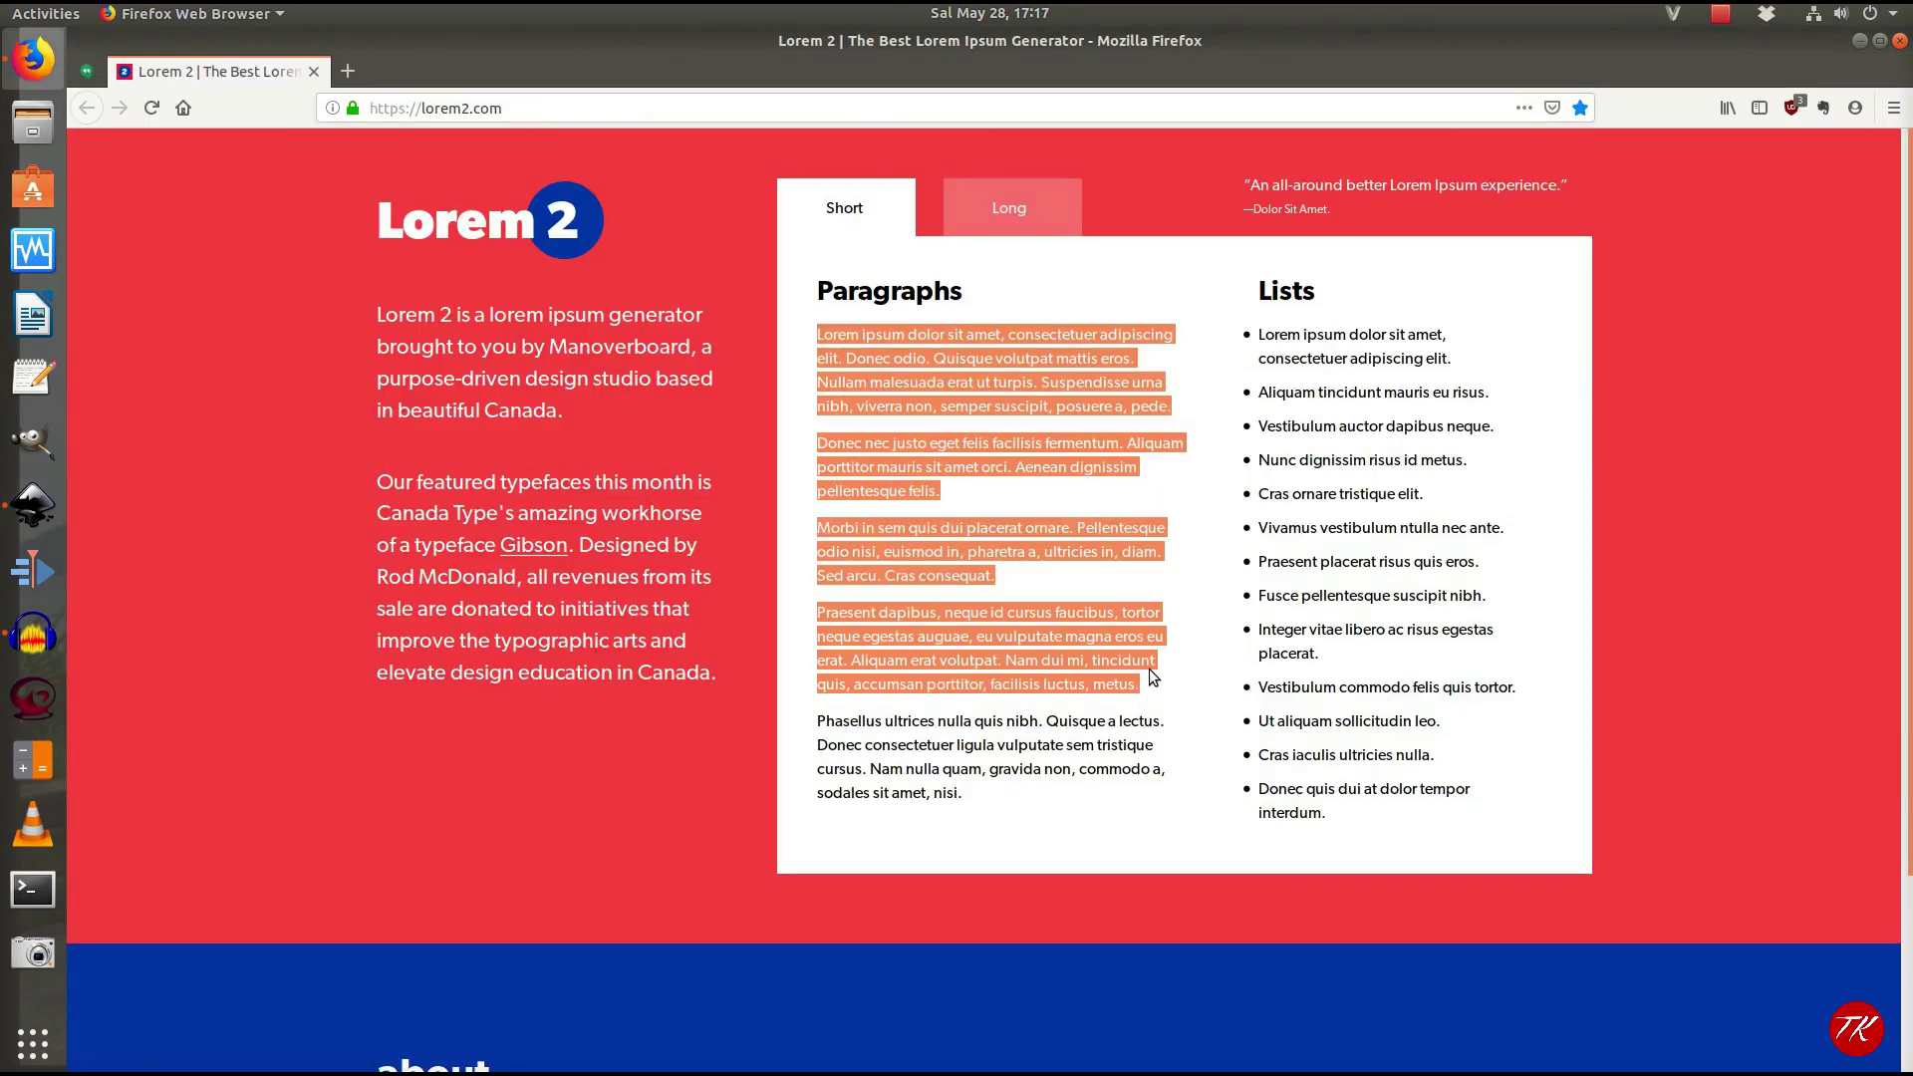
pyautogui.rightClick(983, 456)
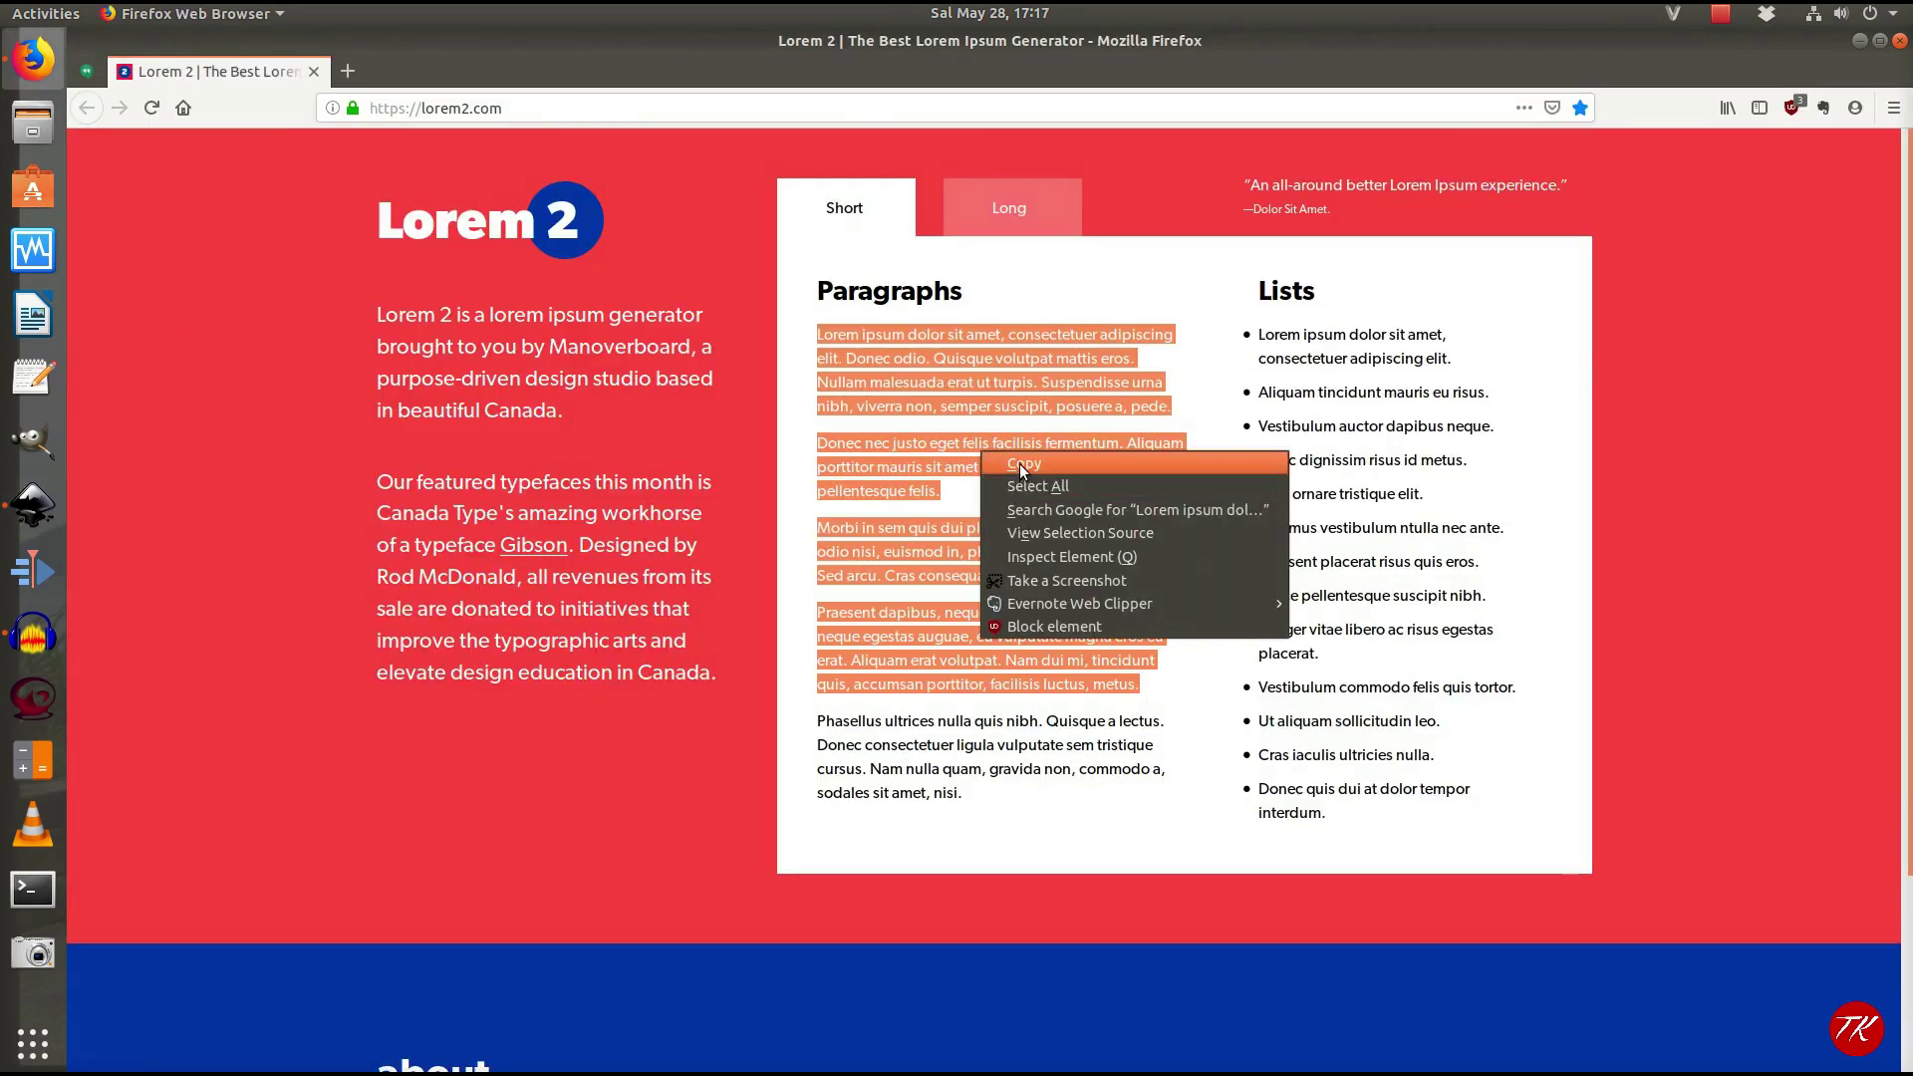
pyautogui.click(1021, 464)
pyautogui.click(34, 498)
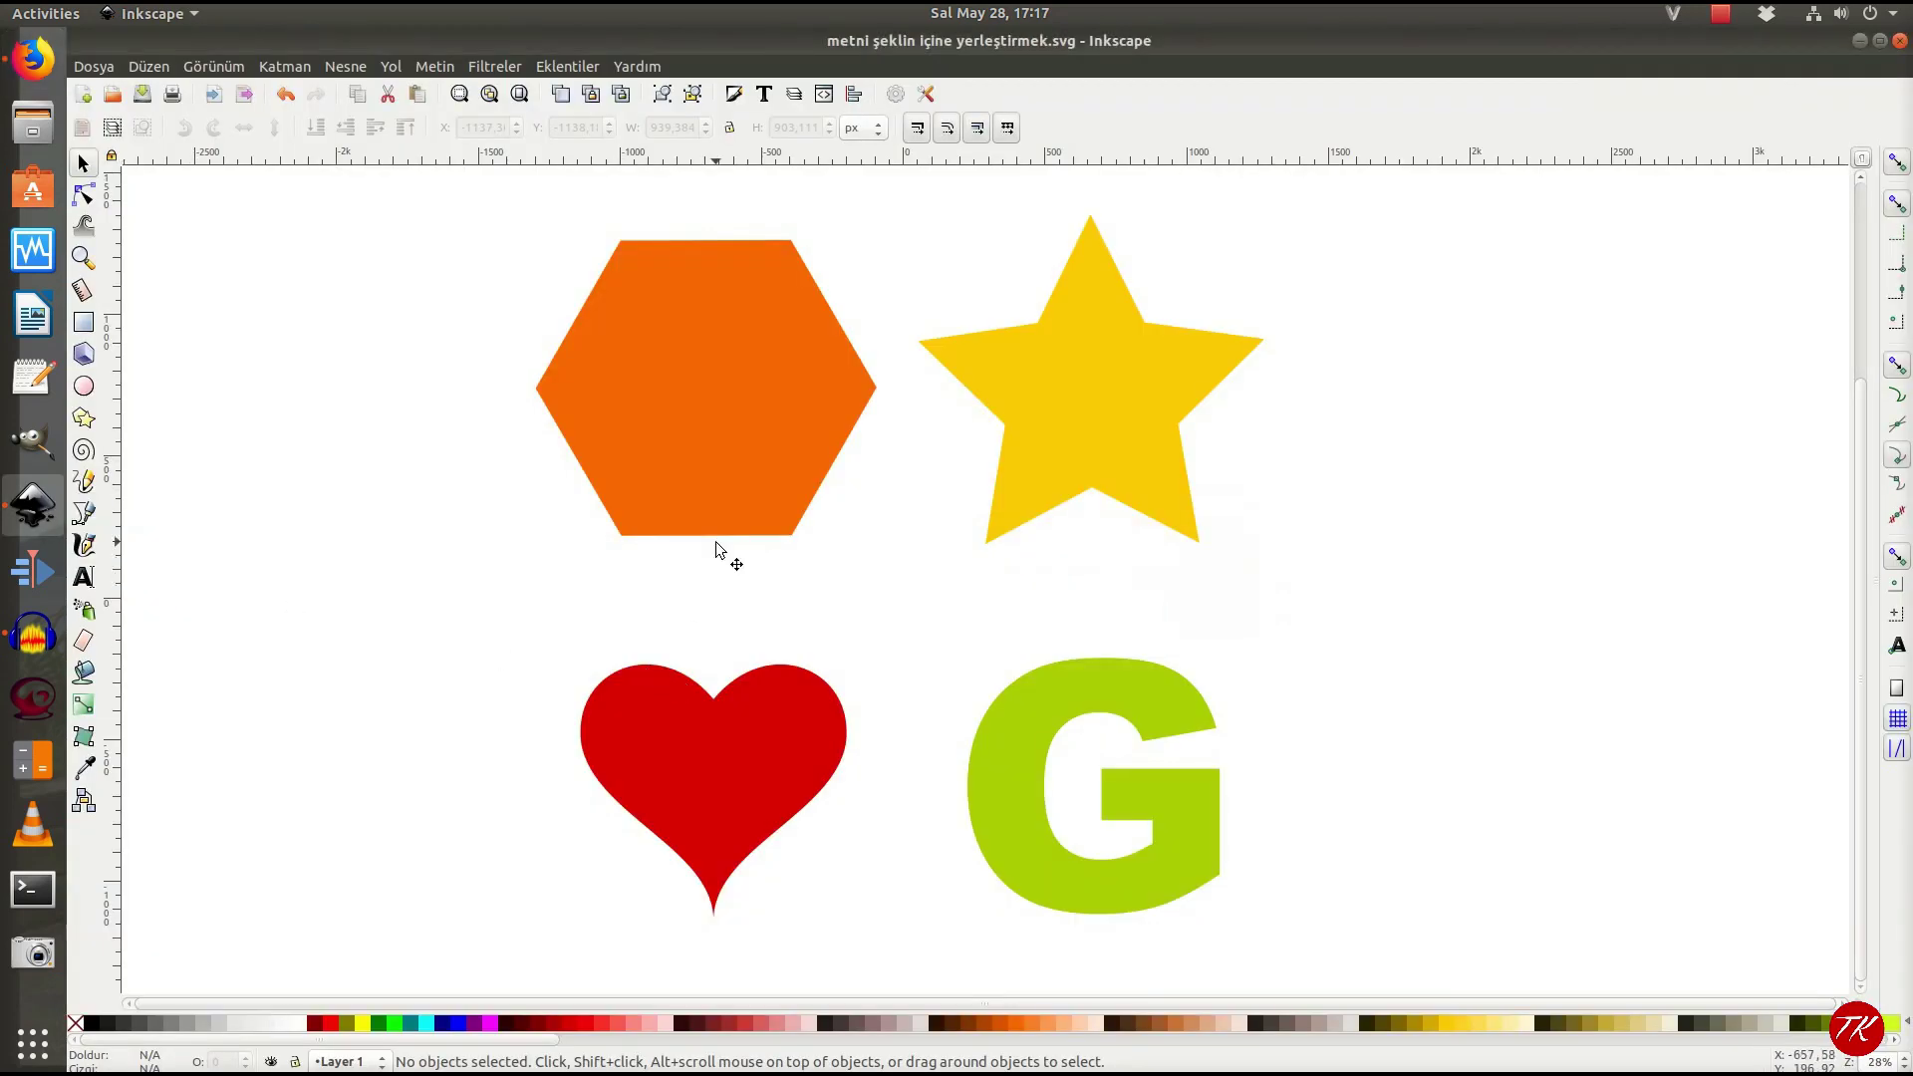
# Step: Paste the copied paragraphs as a text object above the hexagon and star, then open Text and Font
pyautogui.scroll(4, 725, 546)
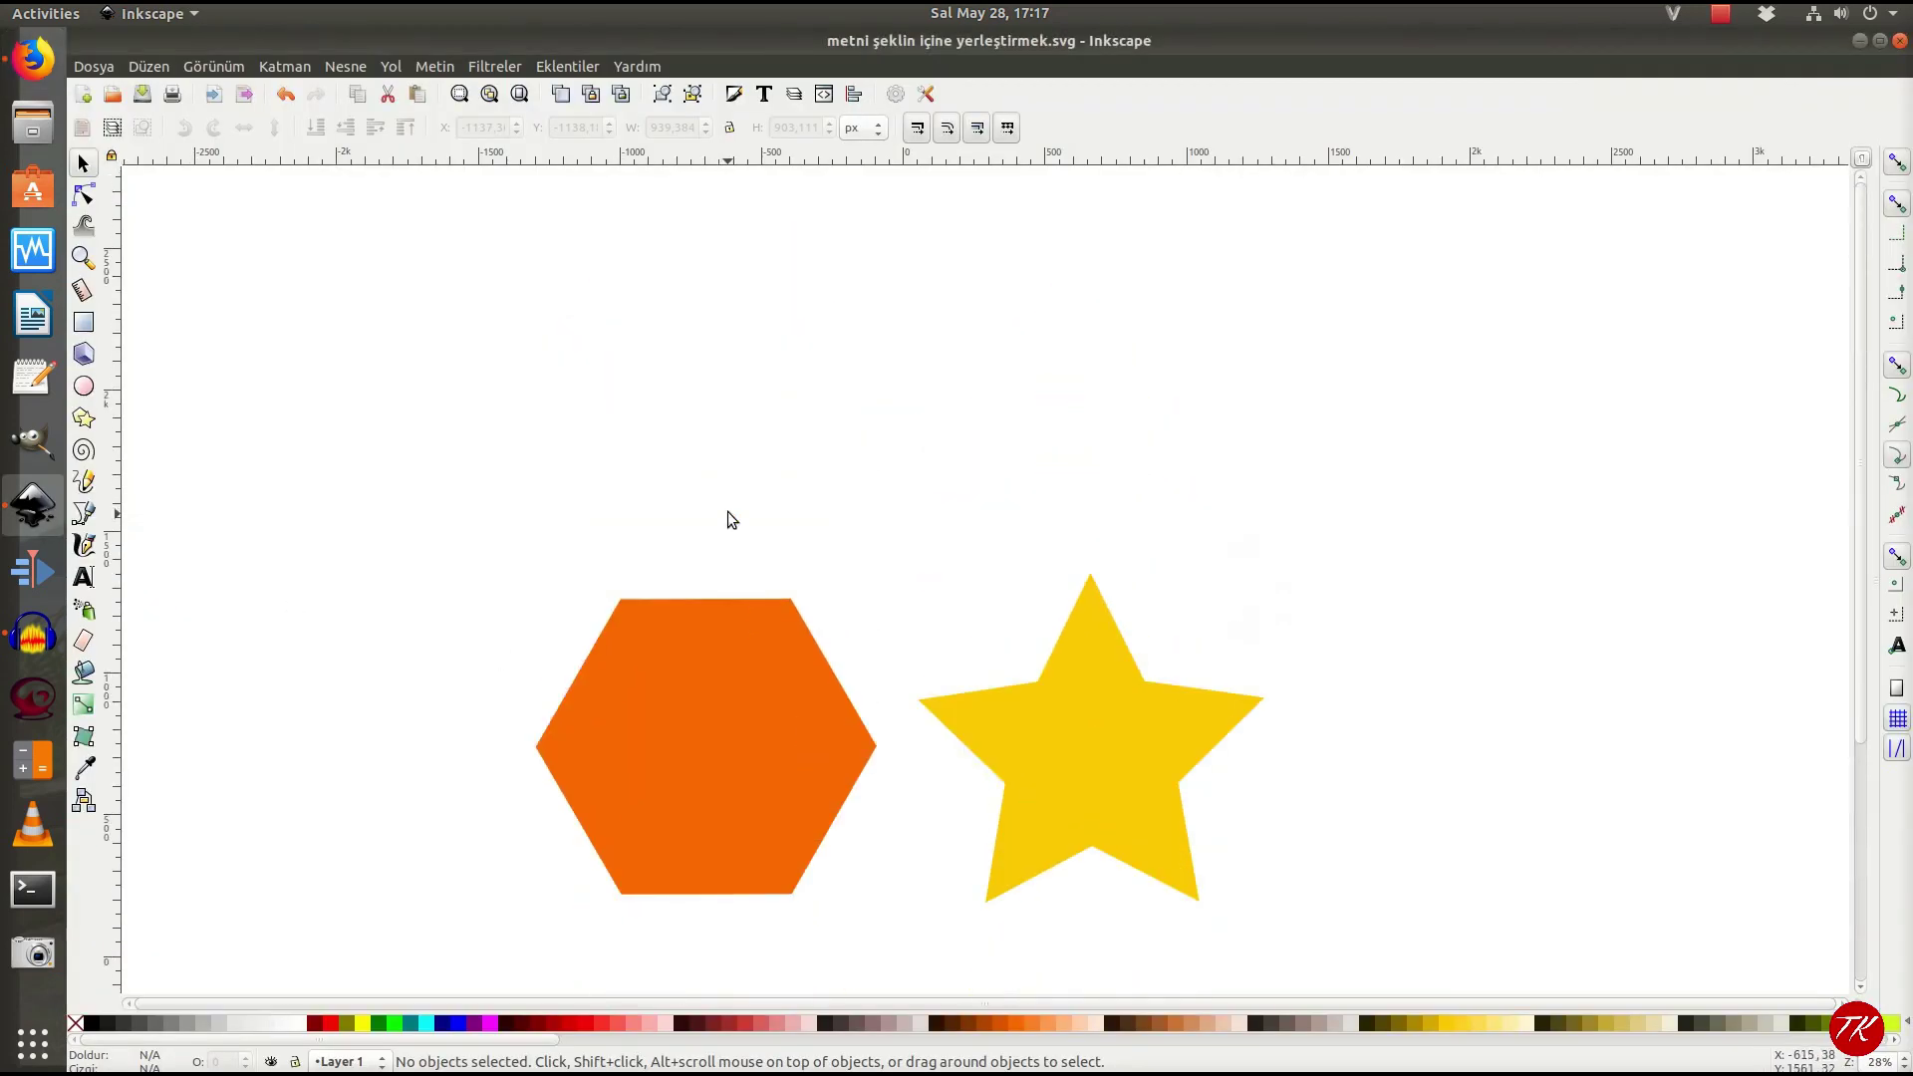
pyautogui.click(84, 577)
pyautogui.click(575, 373)
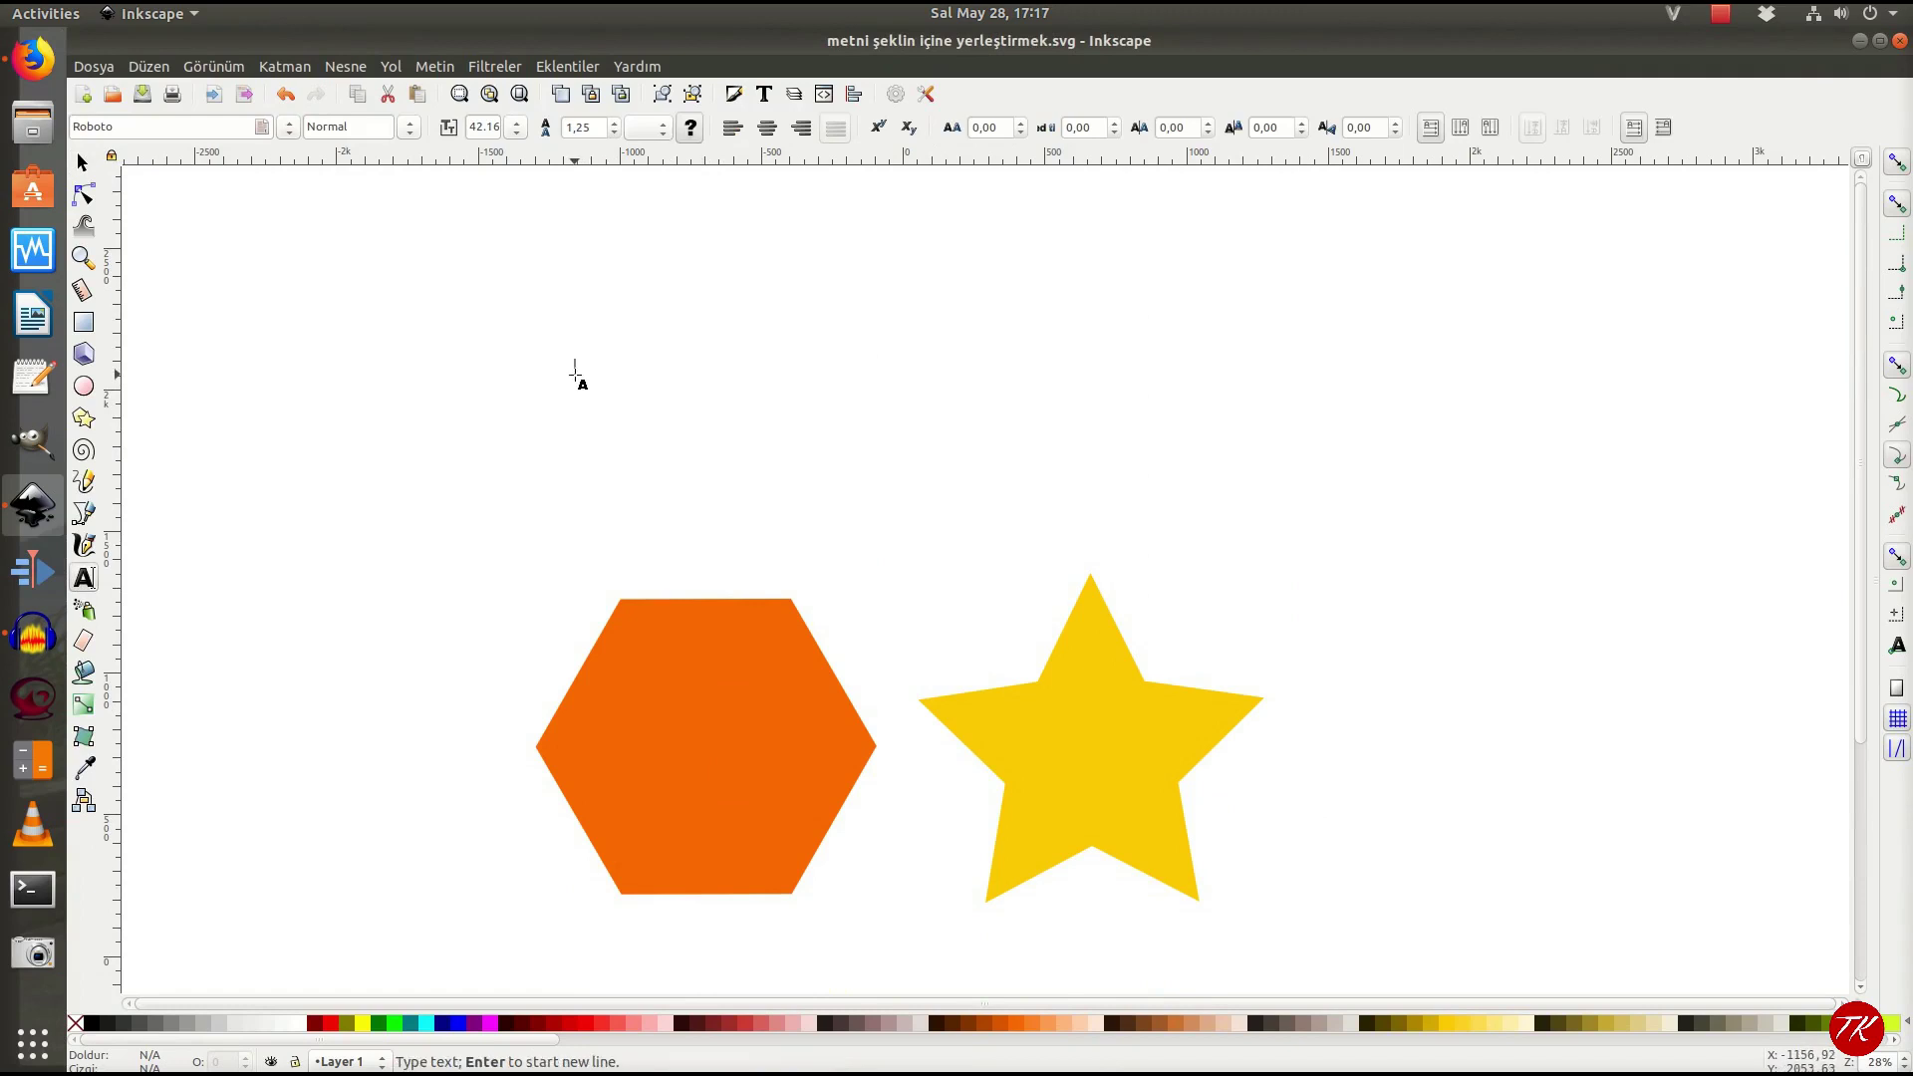
pyautogui.hotkey('ctrl', 'v')
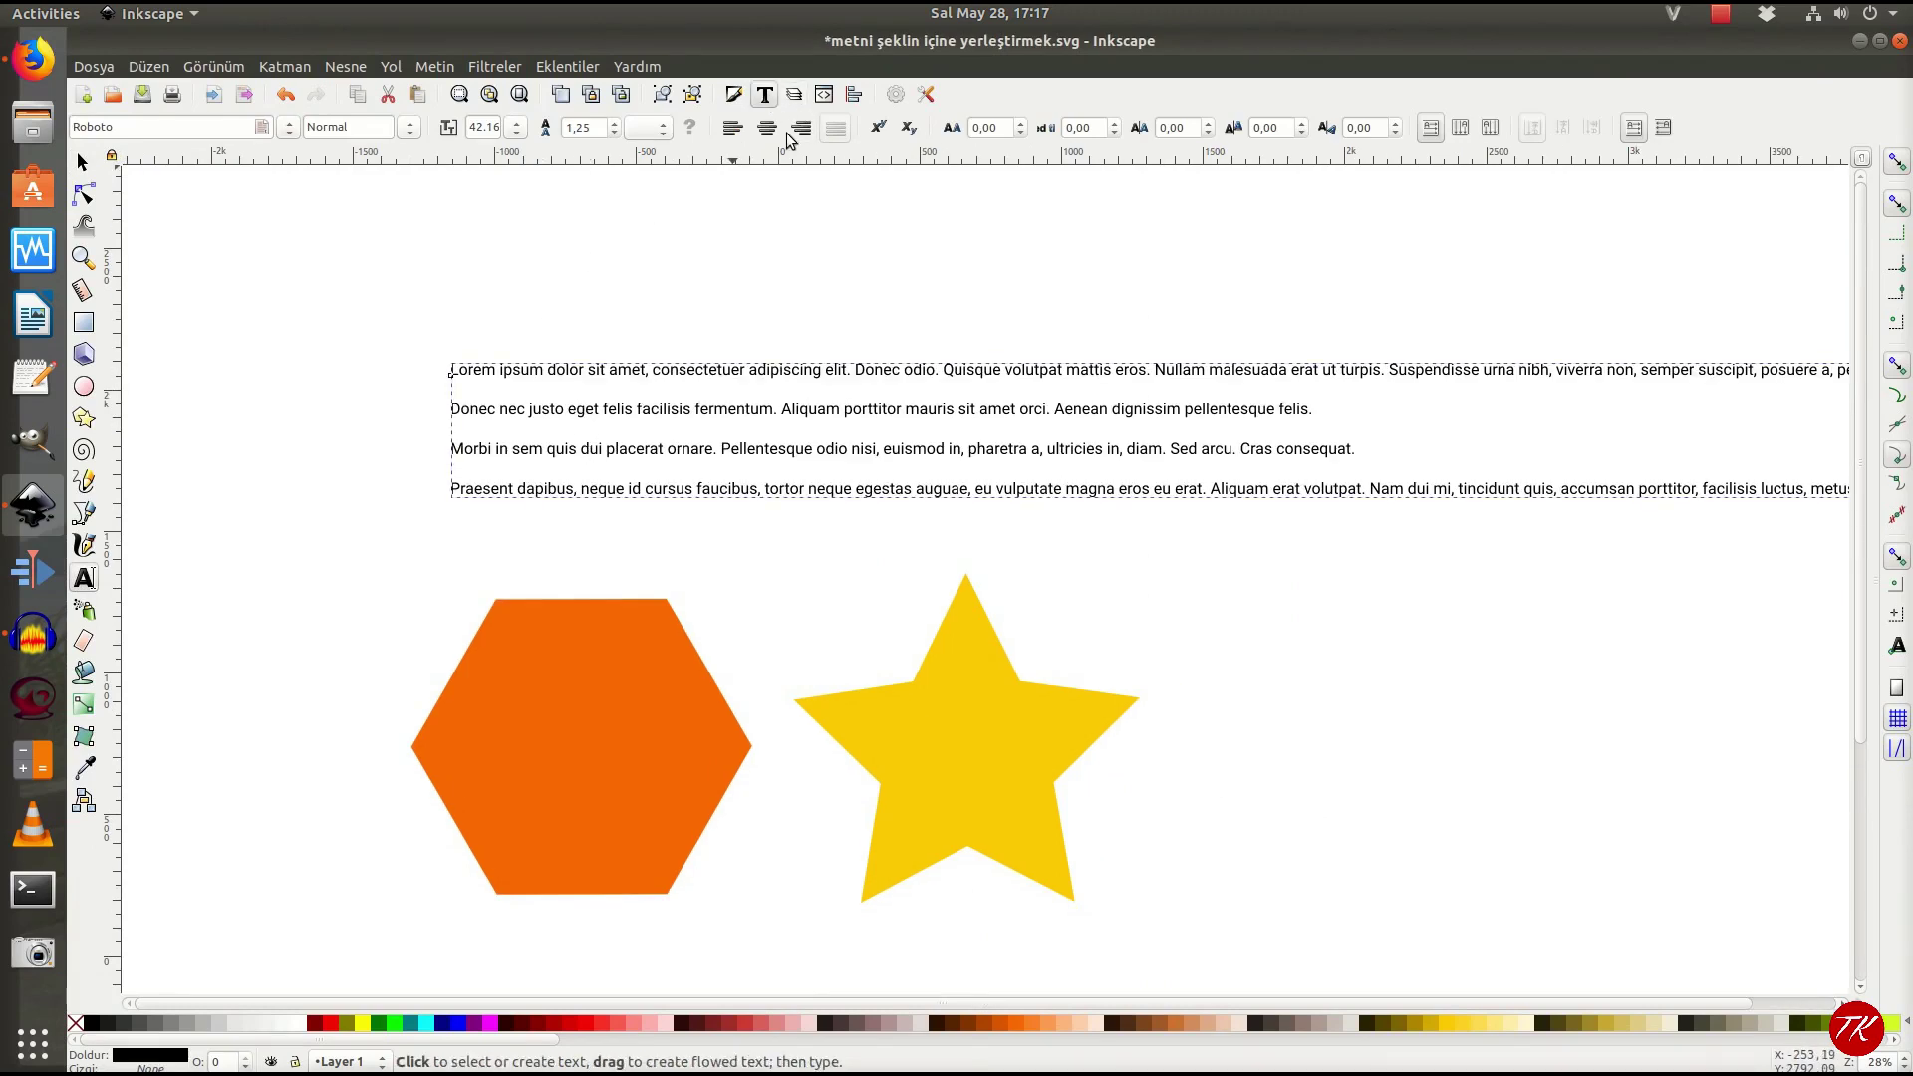
pyautogui.click(765, 96)
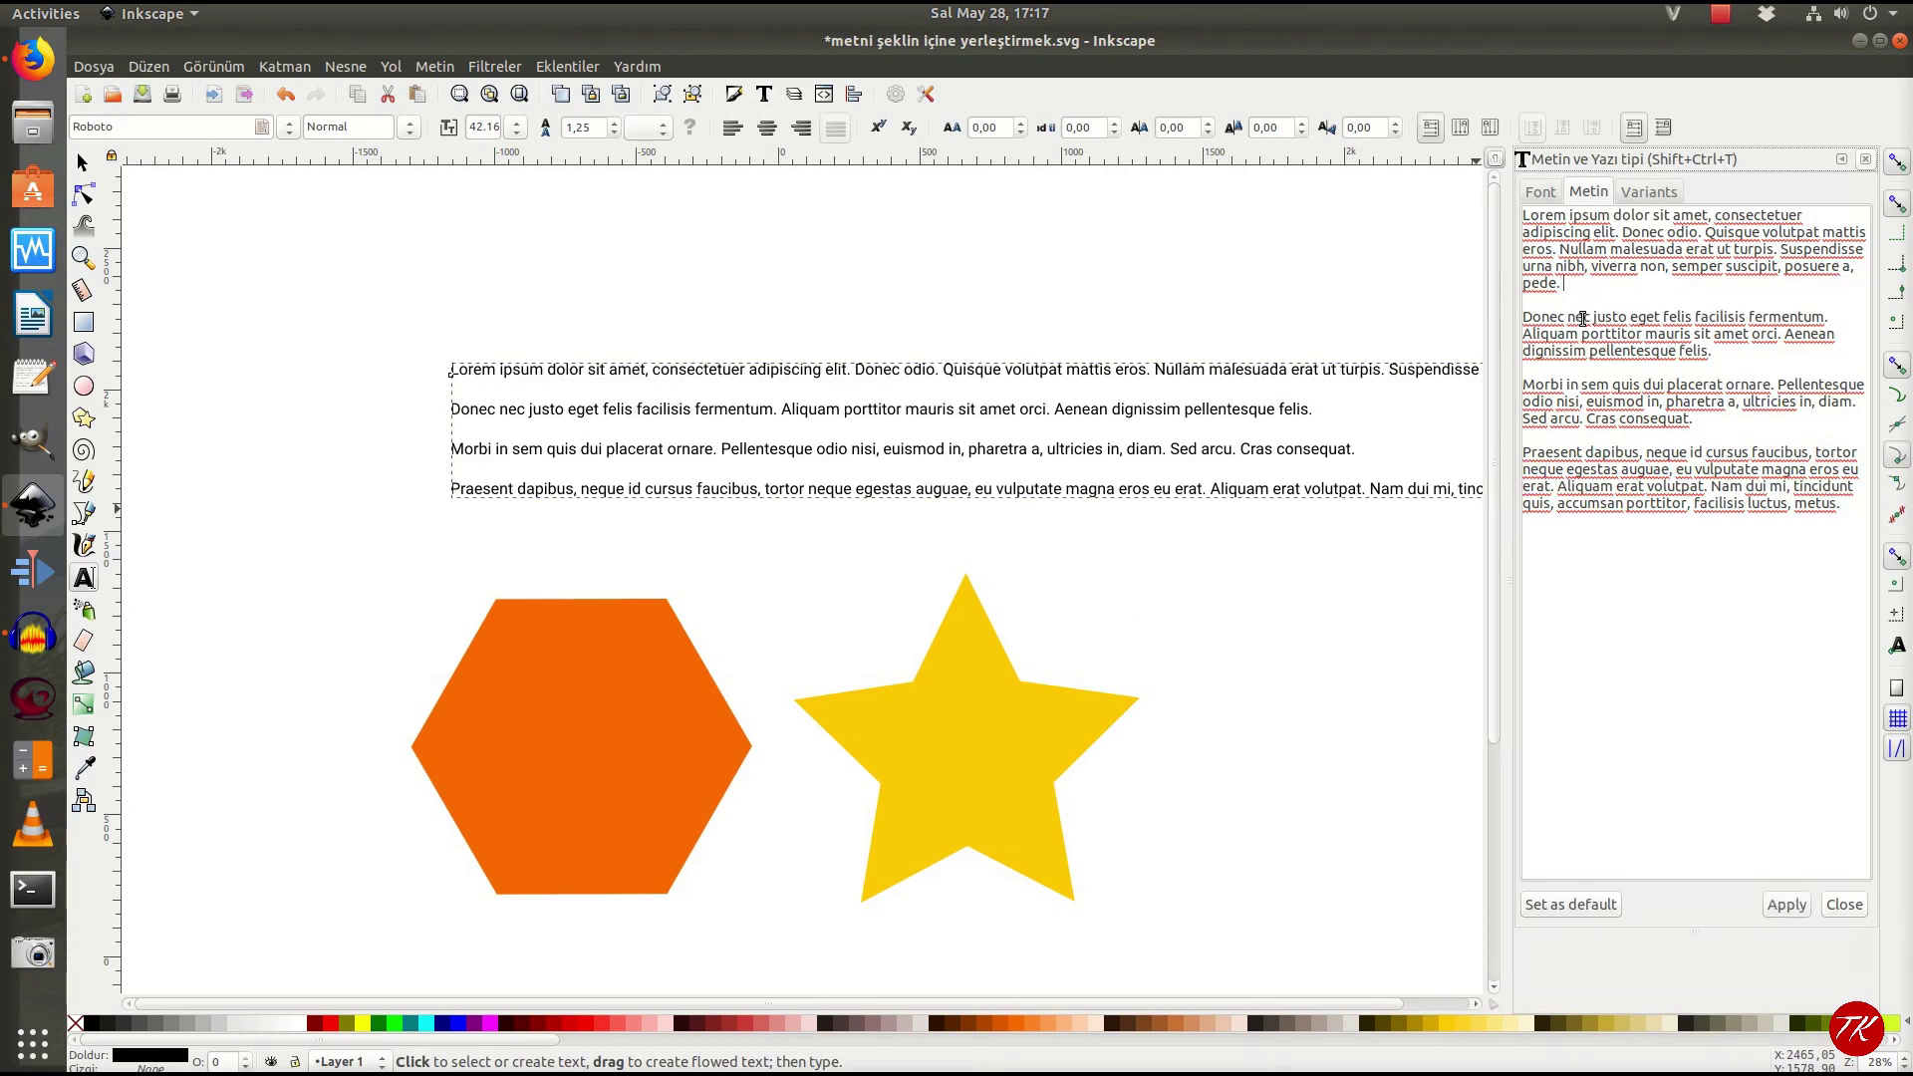
# Step: Remove the blank lines and breaks between the four paragraphs, apply the change, and close the panel
pyautogui.press('Delete')
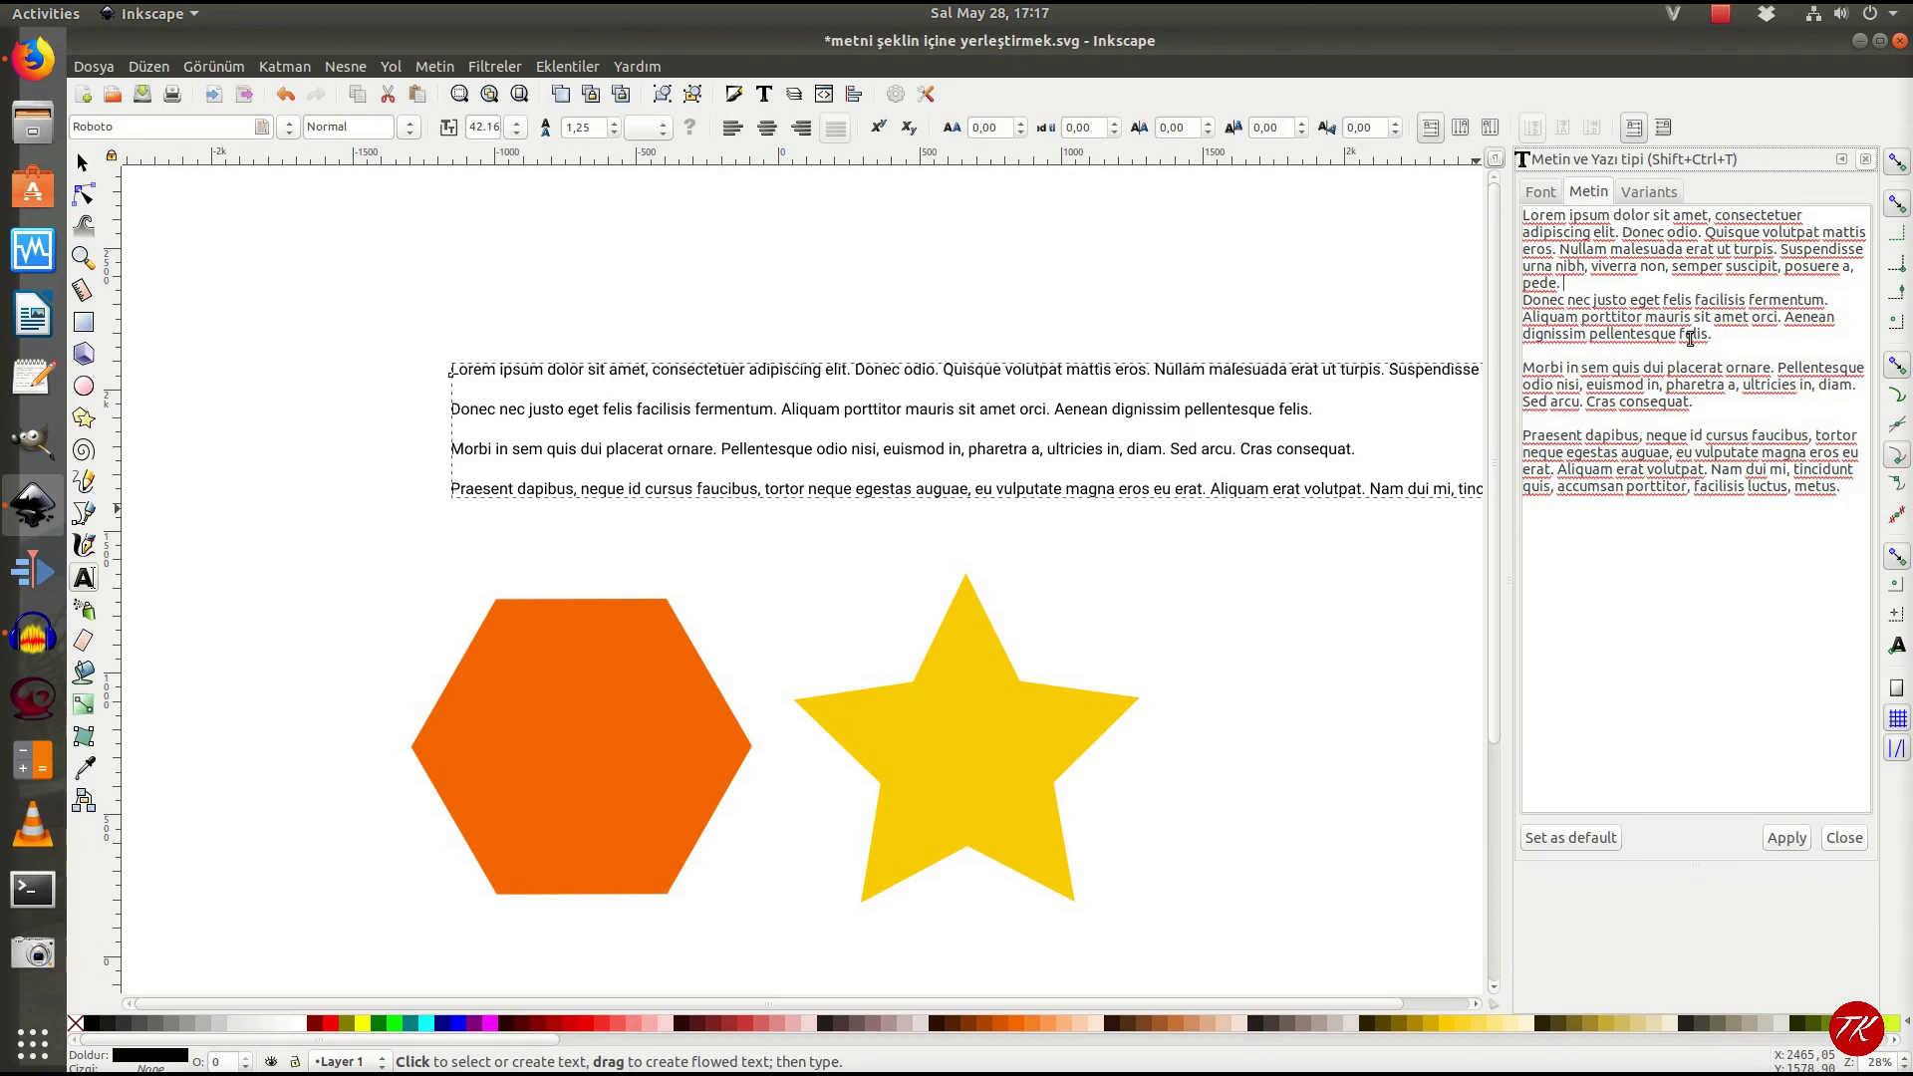
pyautogui.press('Delete')
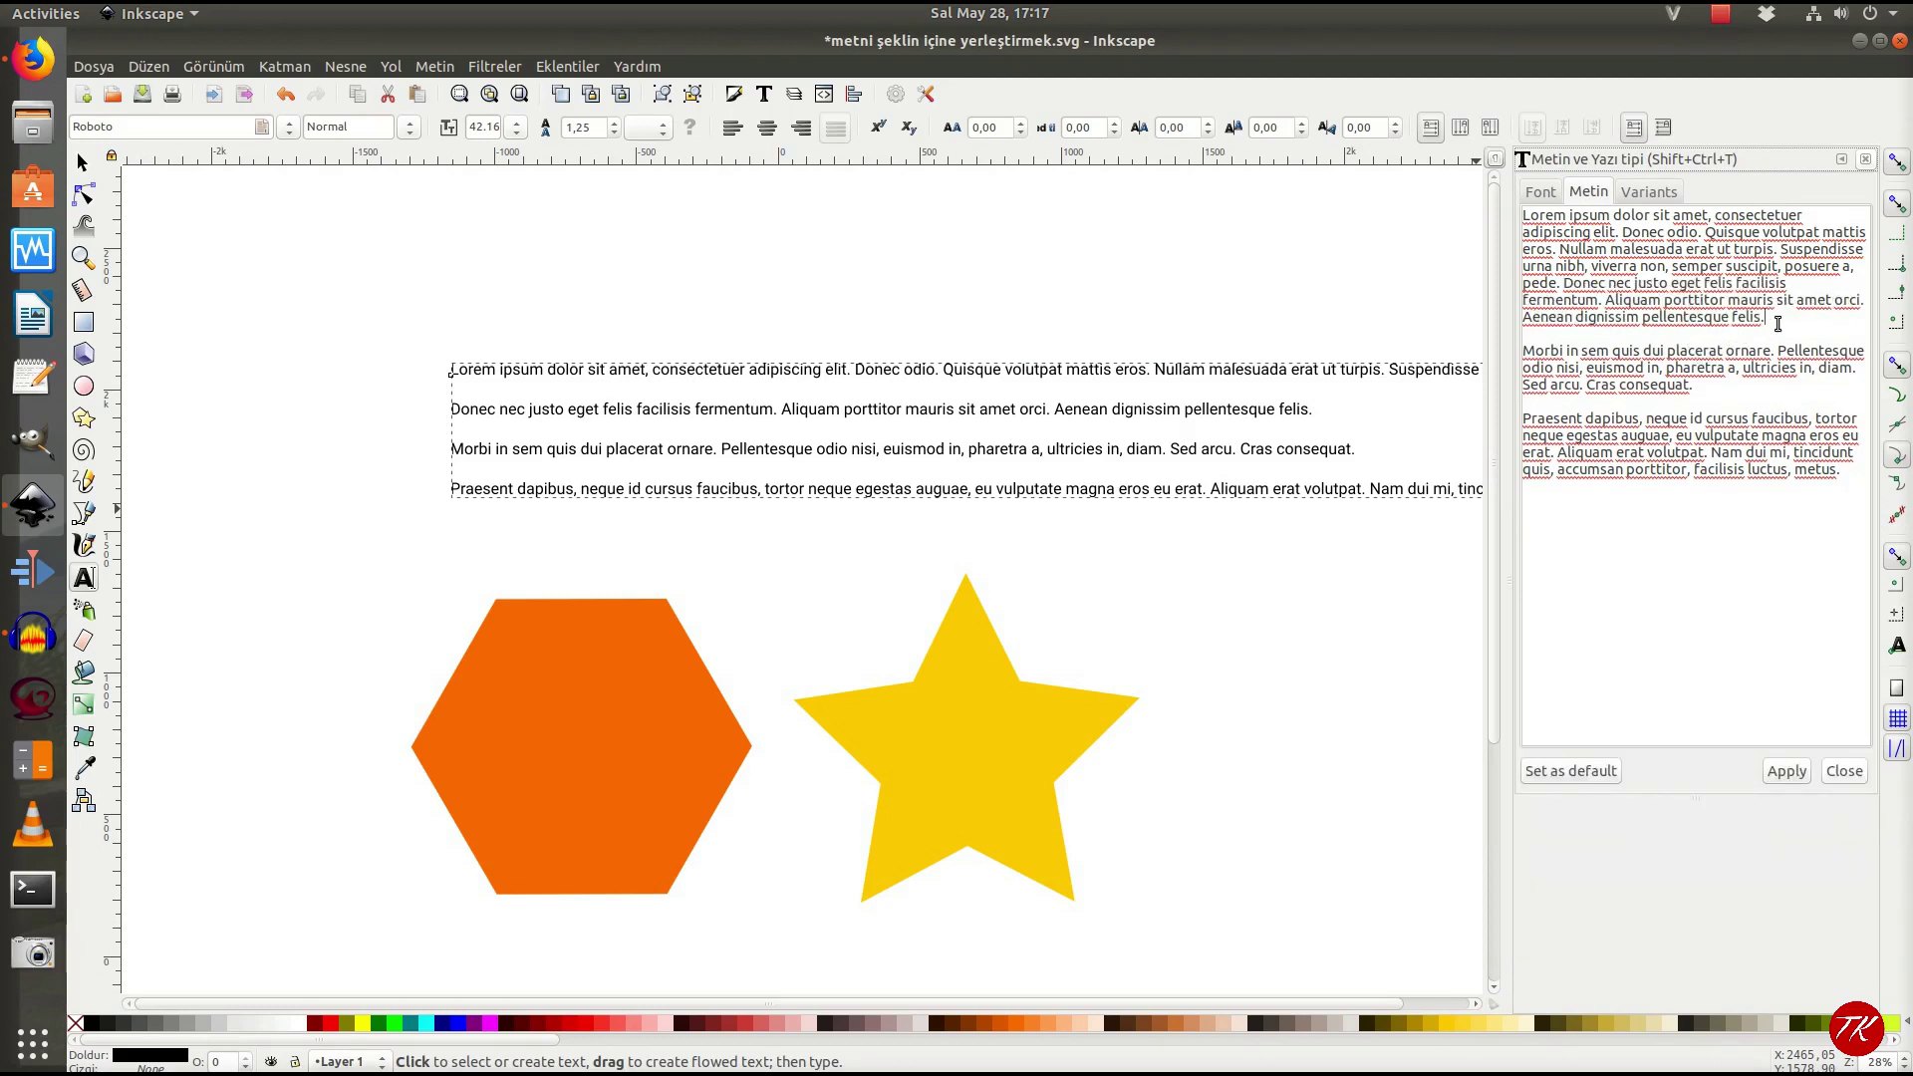
pyautogui.press('Delete')
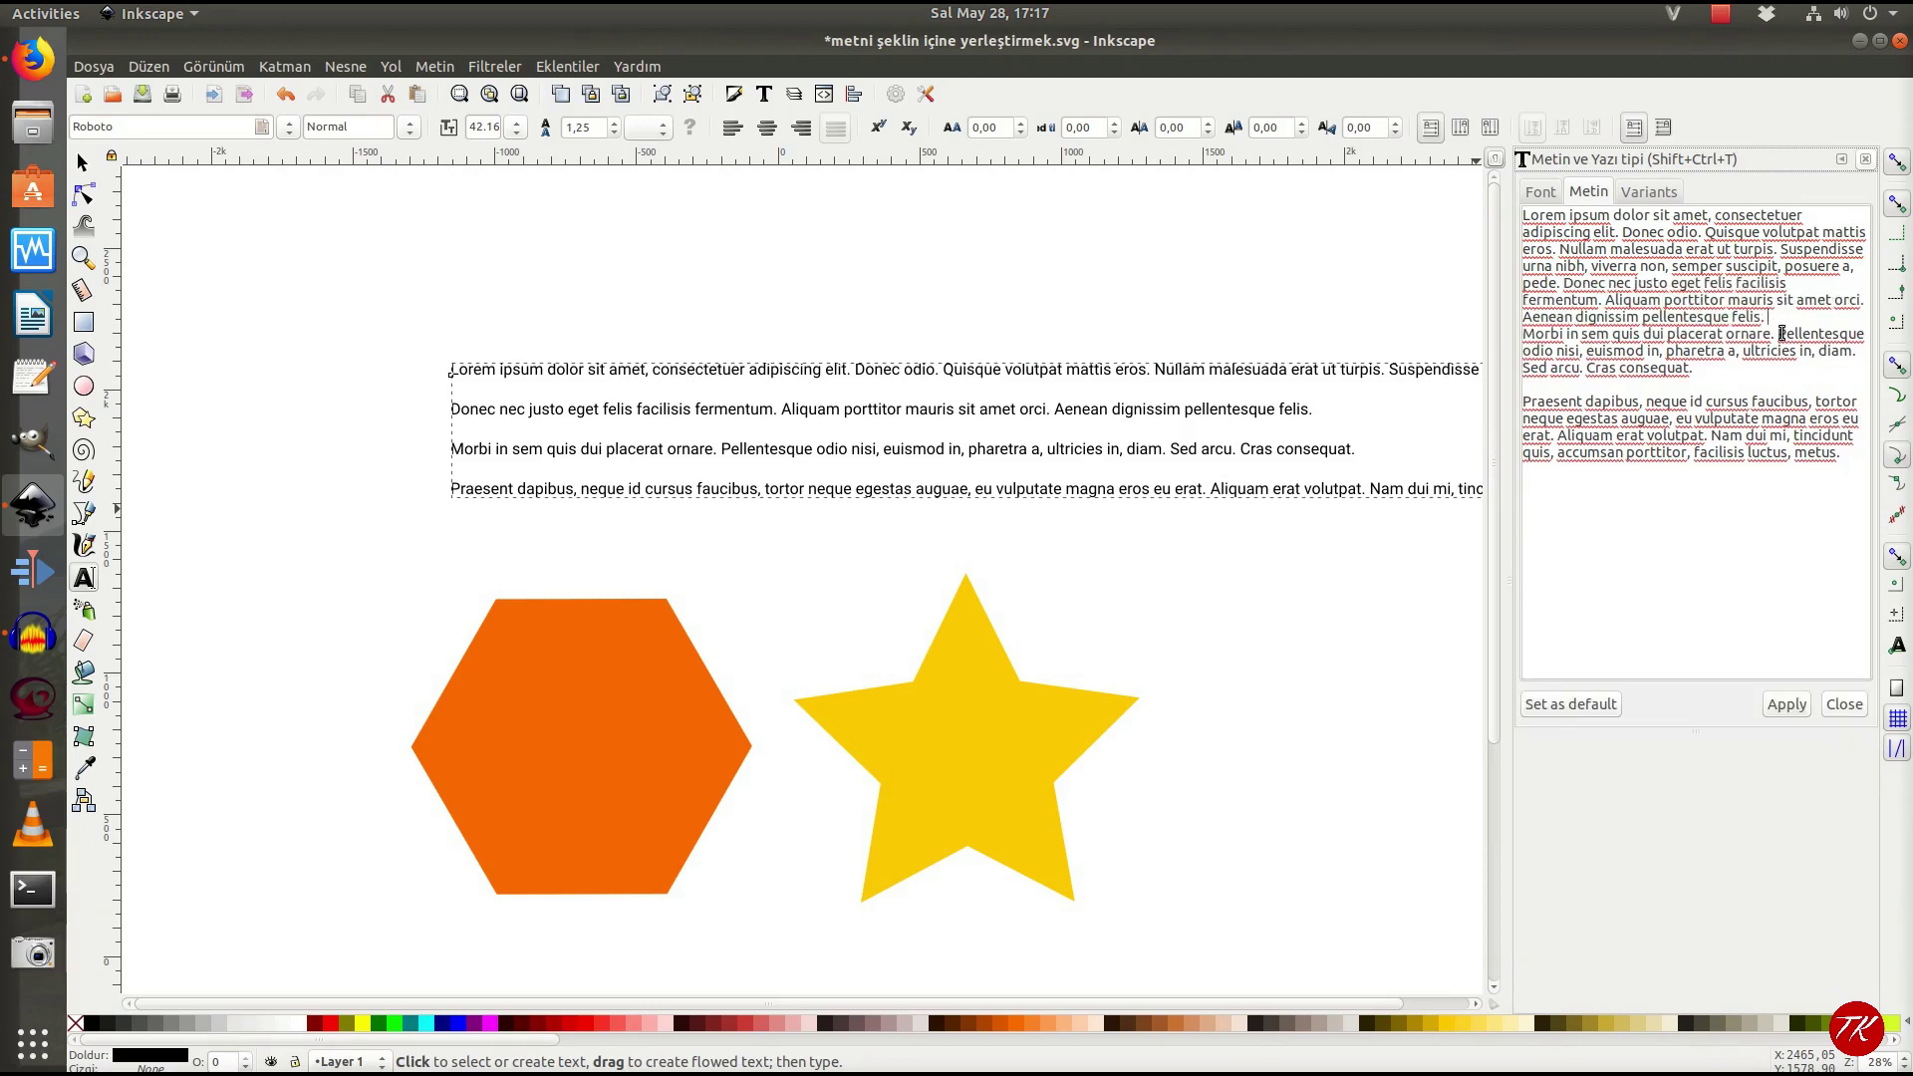
pyautogui.press('Delete')
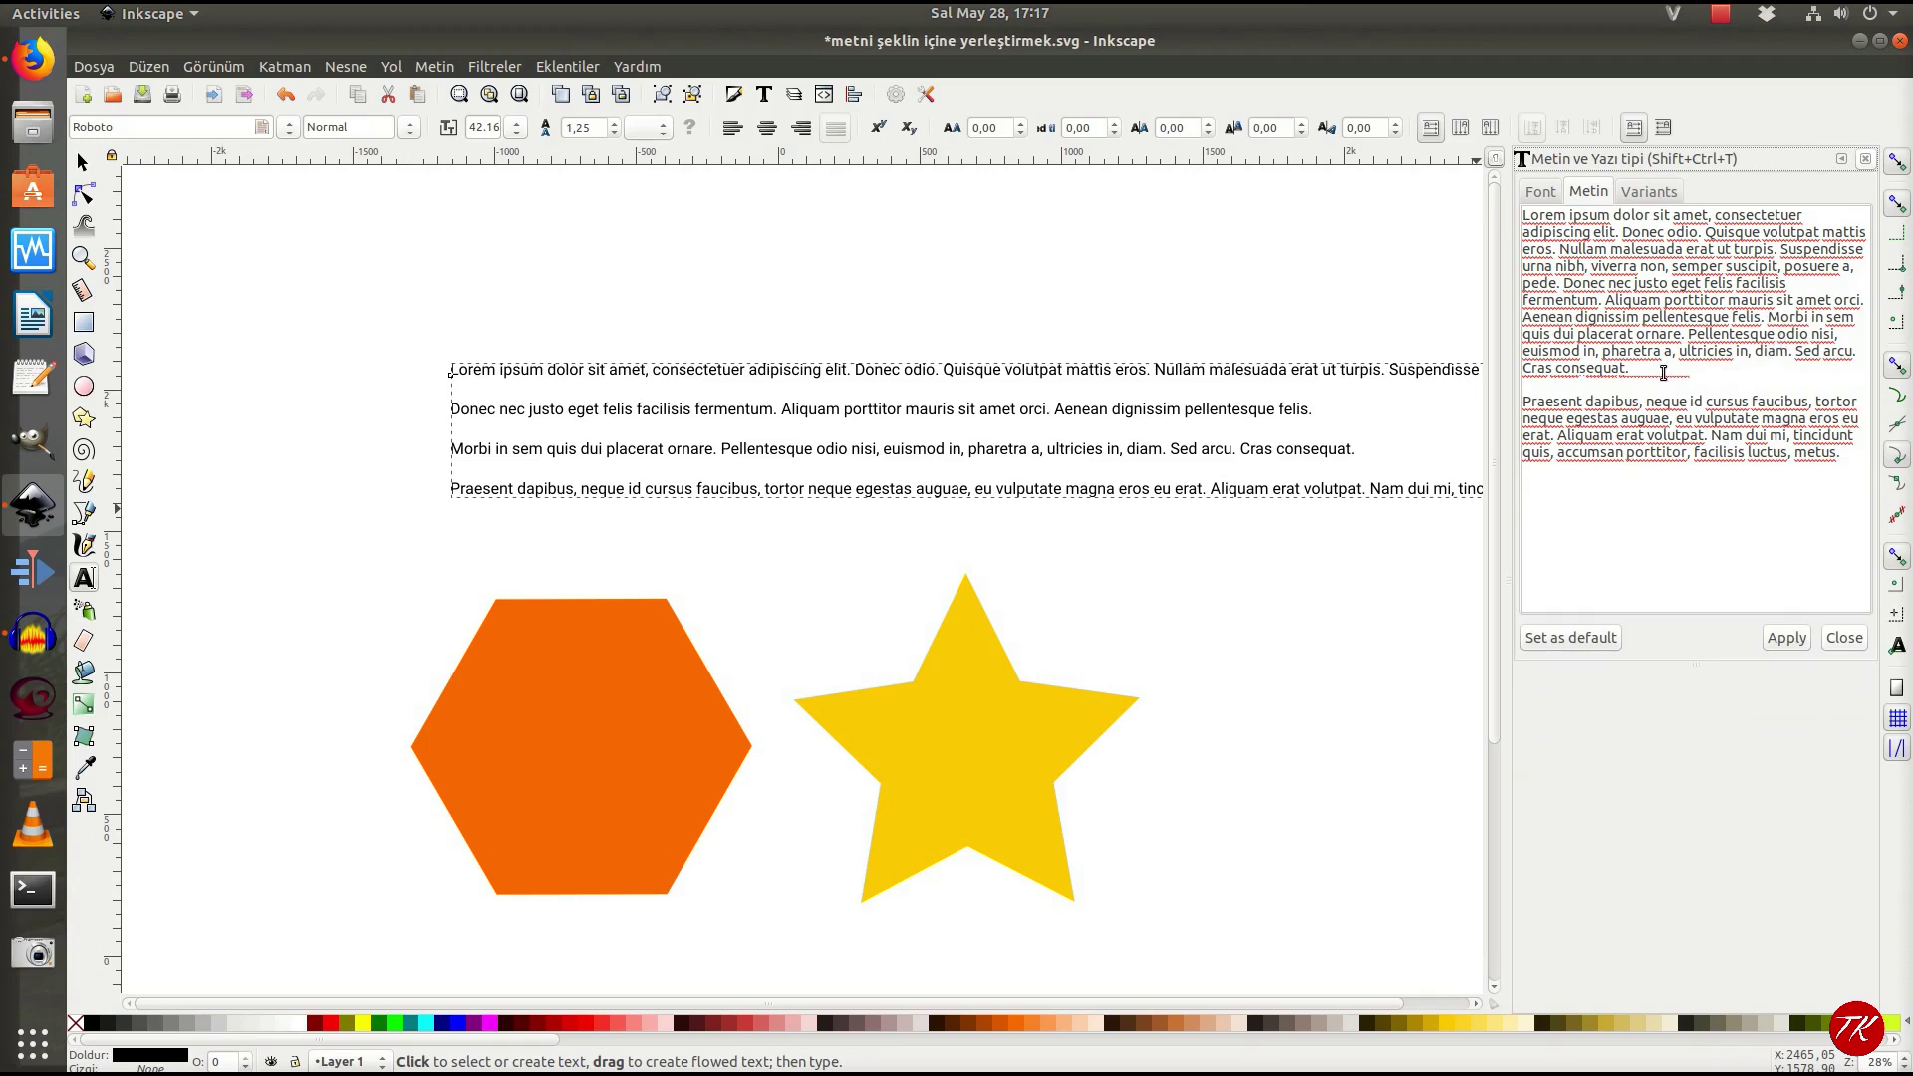
pyautogui.press('Delete')
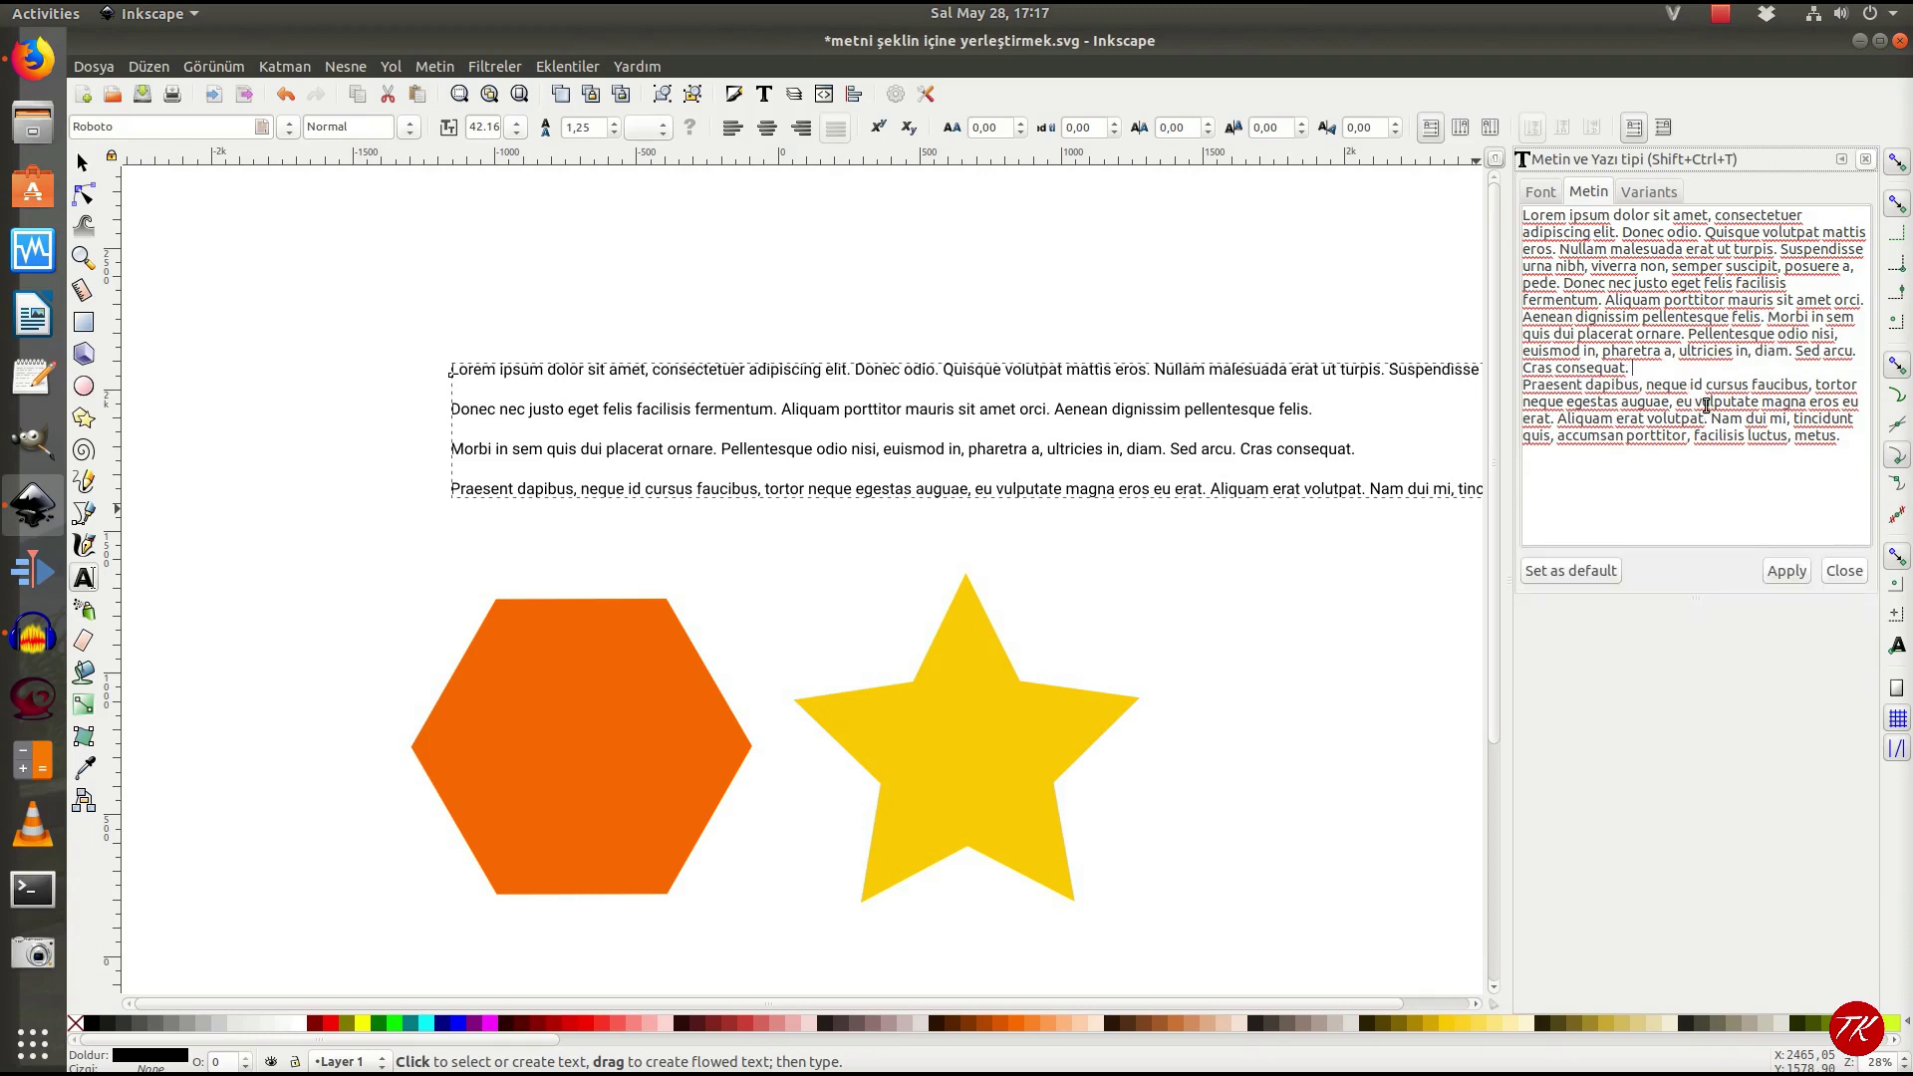
pyautogui.press('Delete')
pyautogui.click(1787, 505)
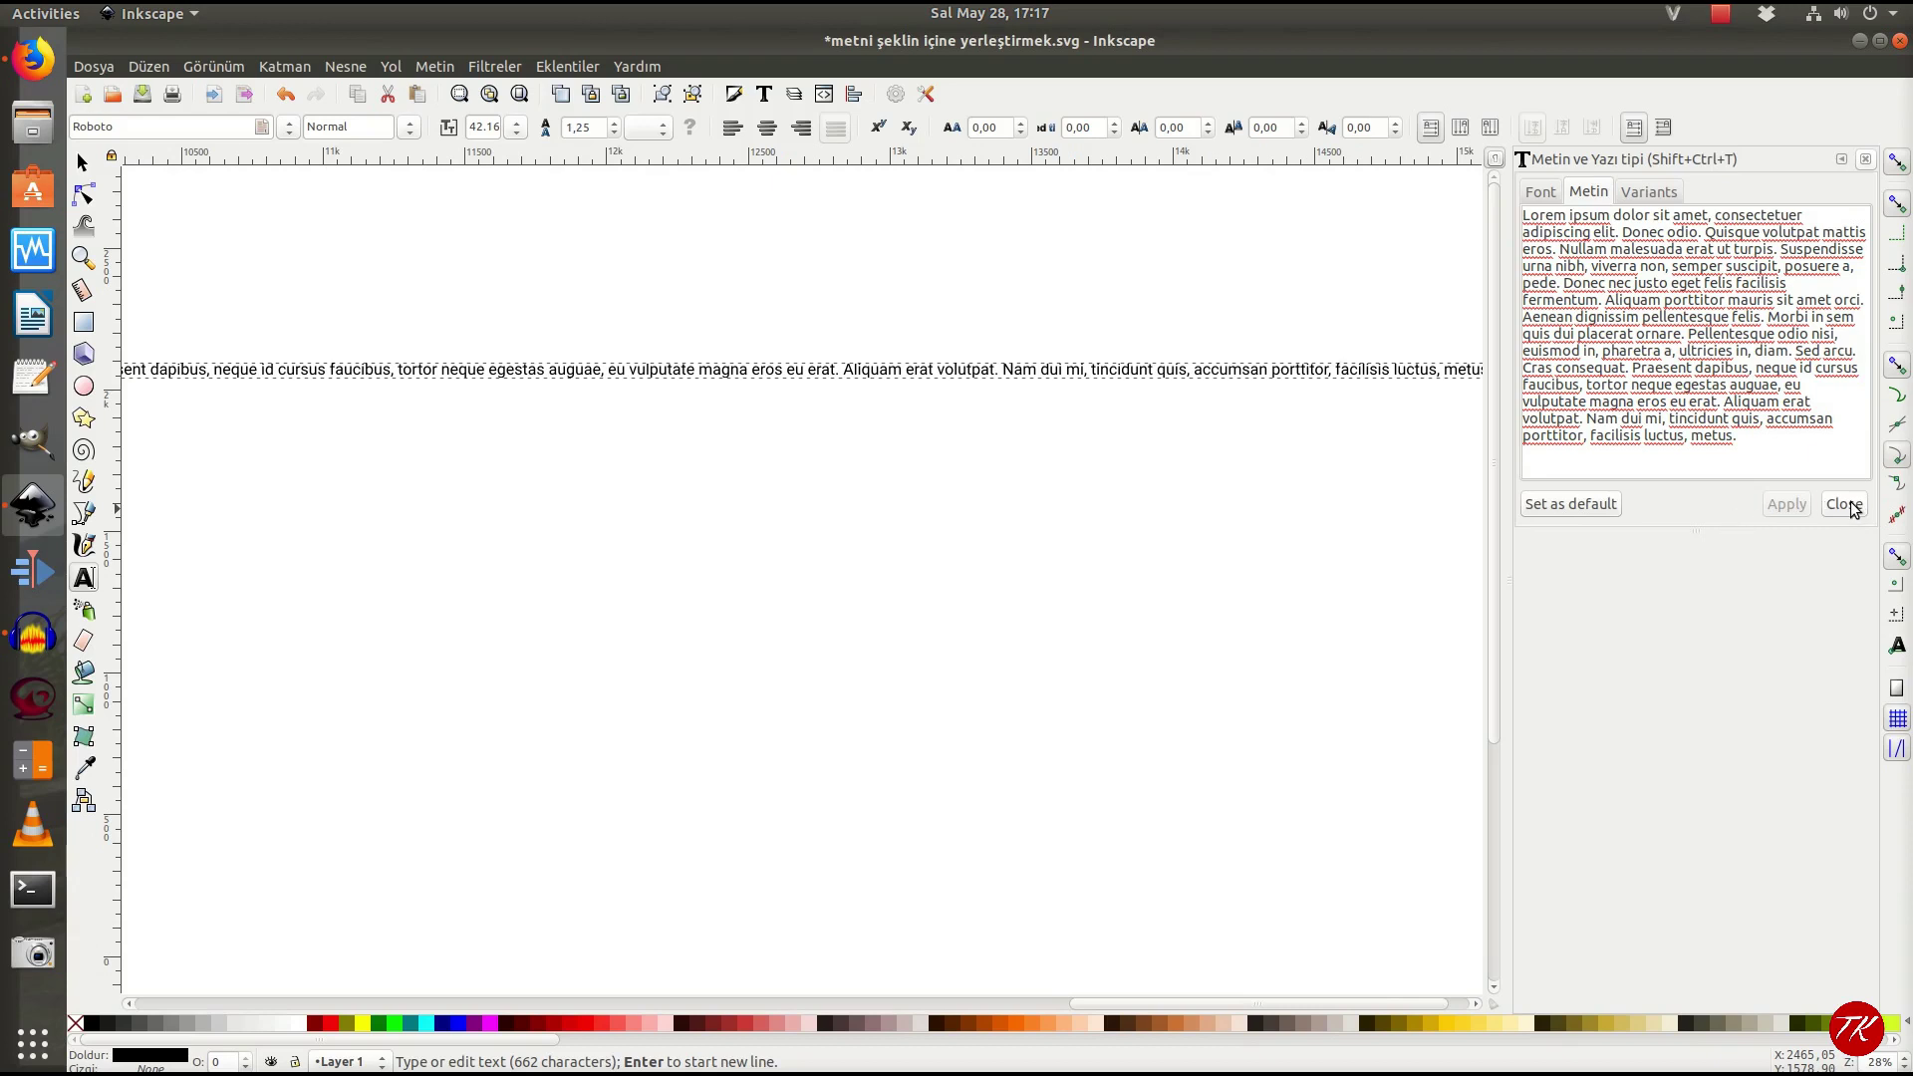
pyautogui.click(1851, 506)
# Step: Zoom out and select the long single line of Lorem ipsum text
pyautogui.scroll(-3, 888, 546)
pyautogui.scroll(-1, 890, 546)
pyautogui.scroll(-1, 785, 559)
pyautogui.hscroll(-5, 464, 623)
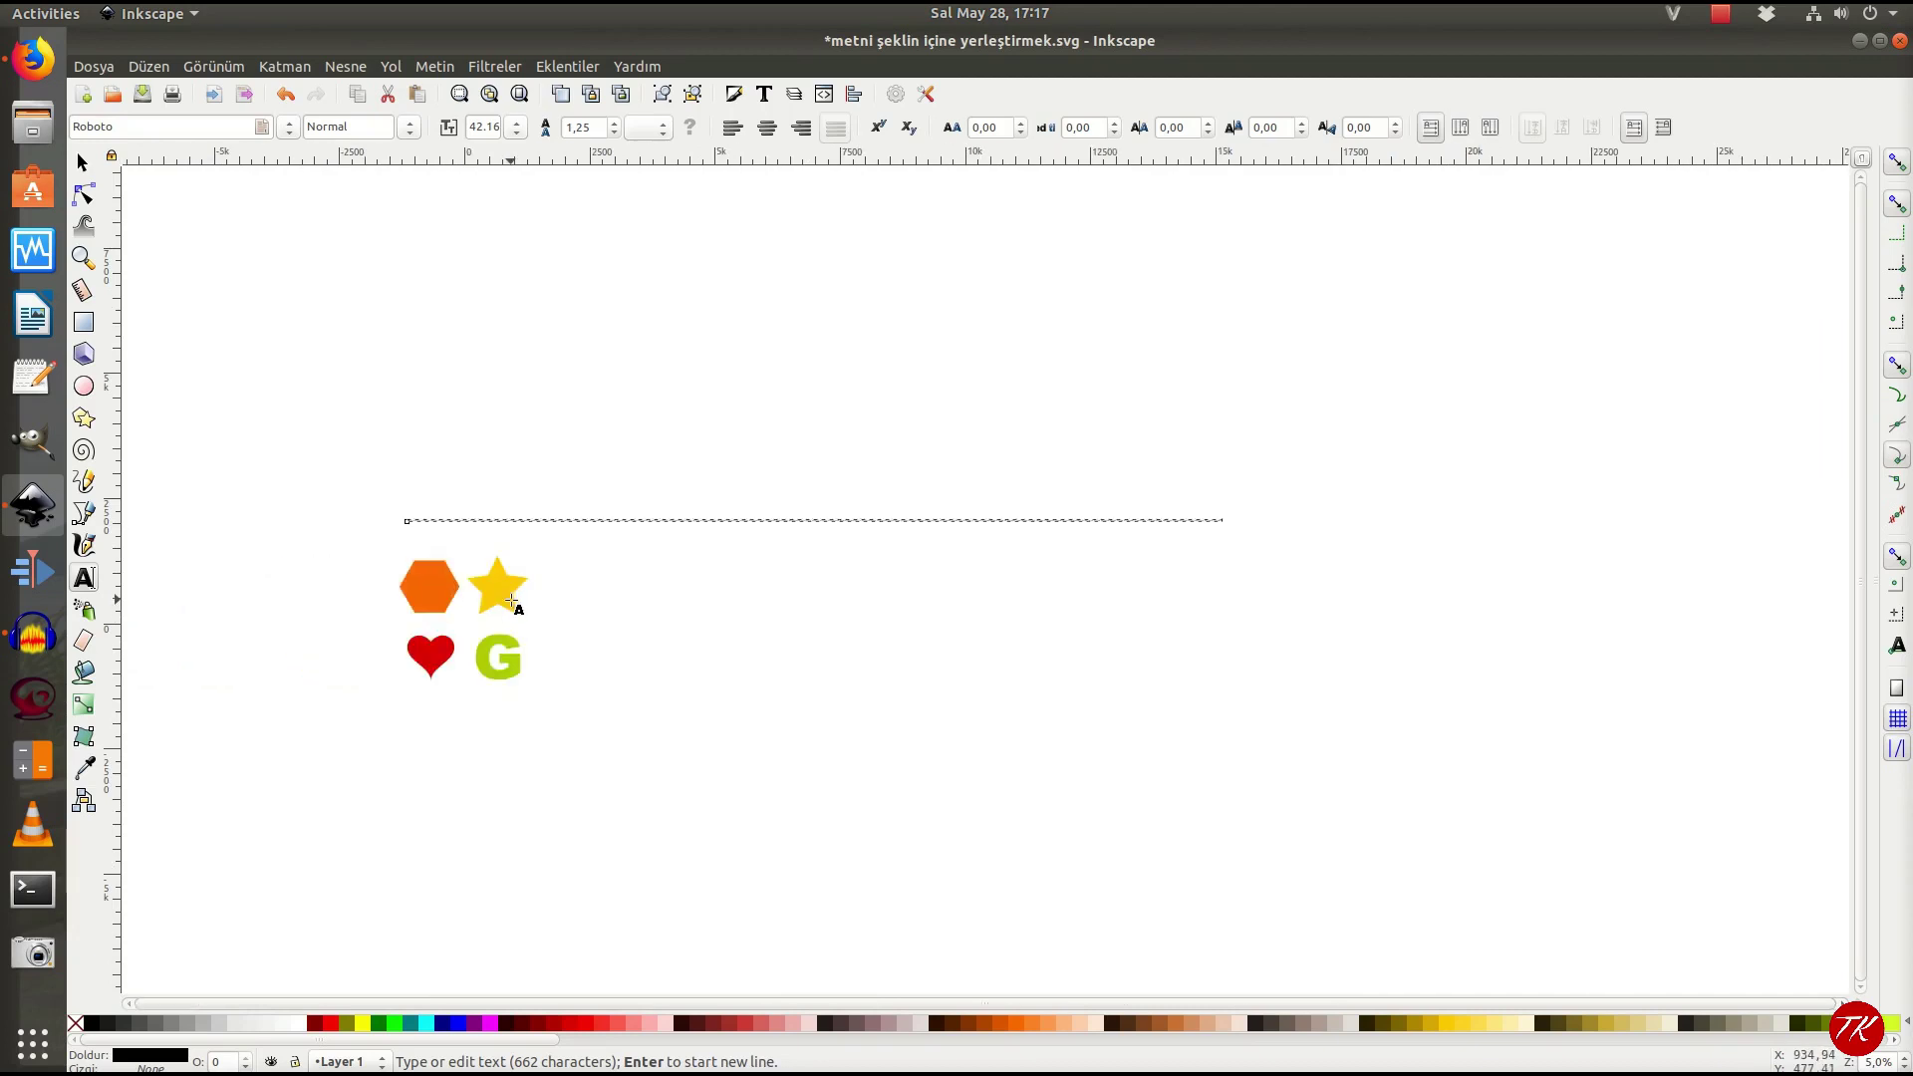
pyautogui.hscroll(-2, 511, 601)
pyautogui.click(83, 162)
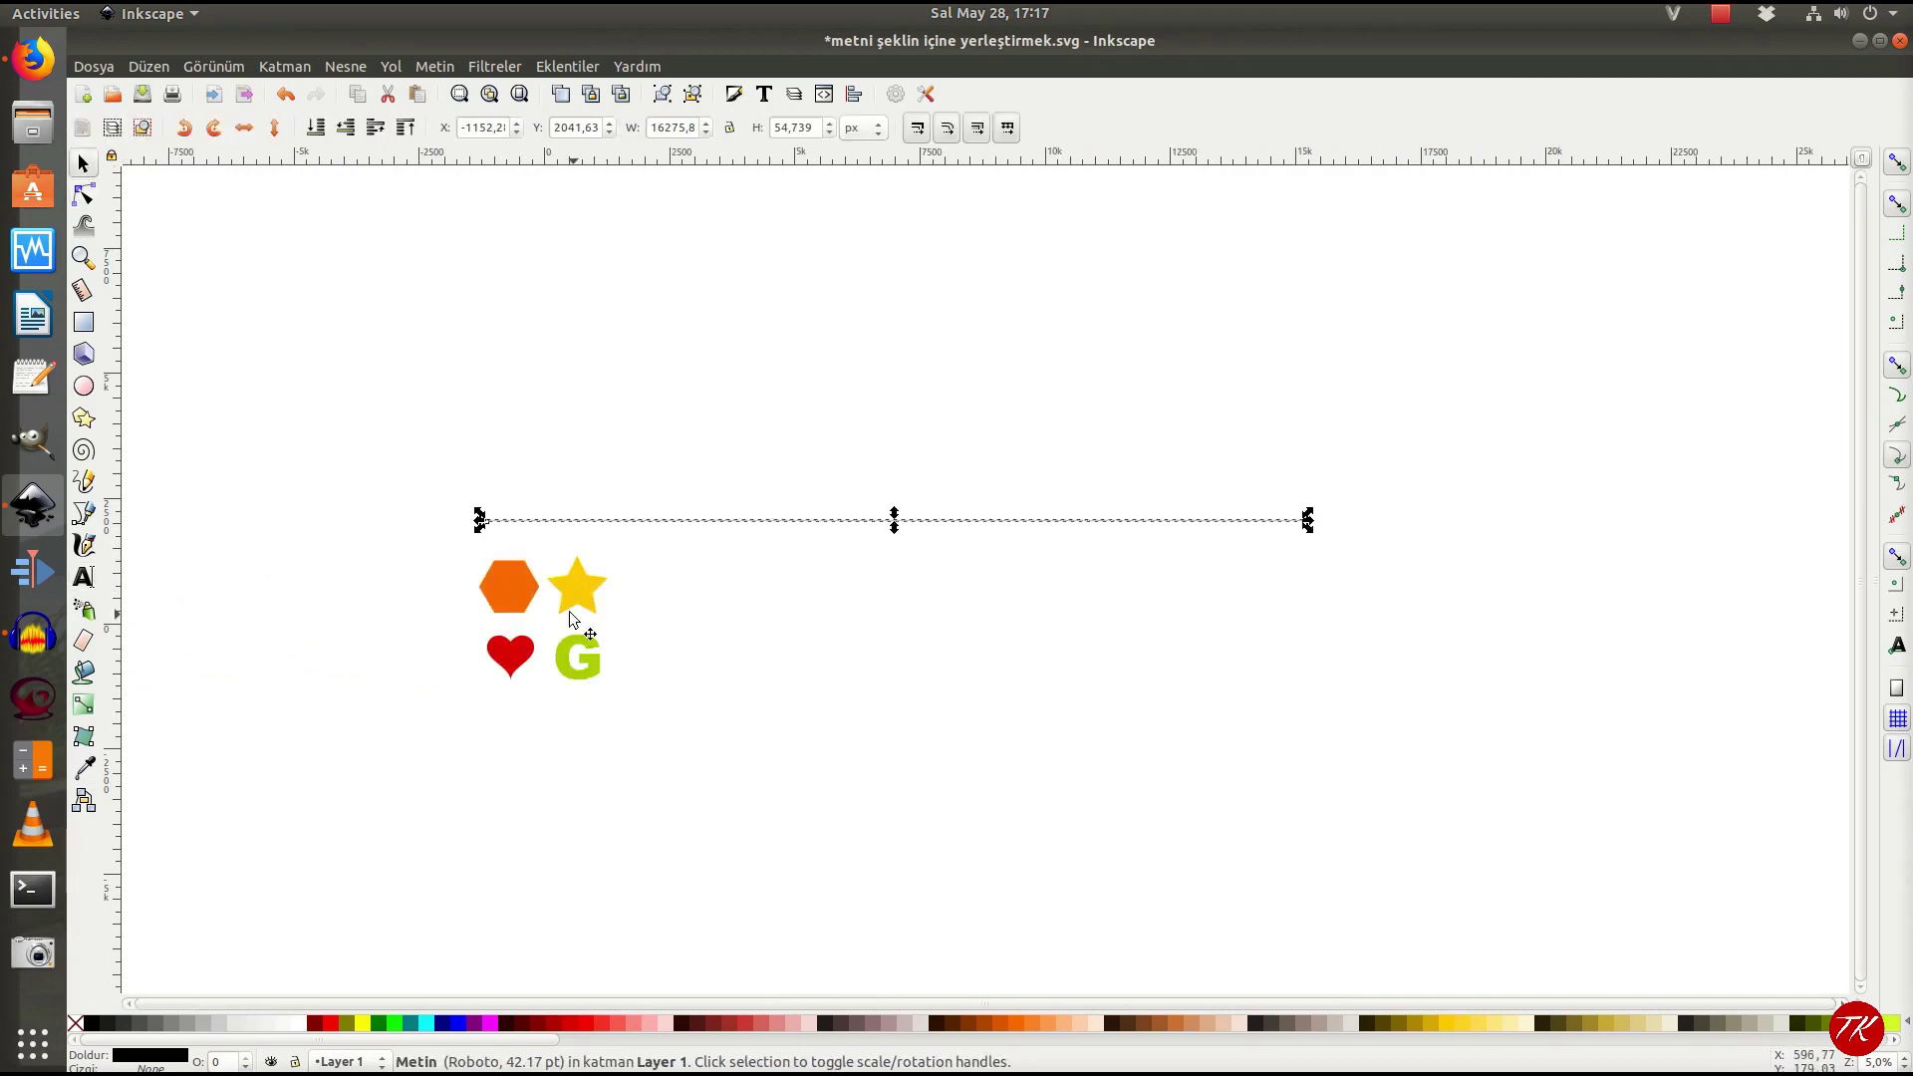
# Step: Add the orange hexagon to the selection and bring up the Text menu
pyautogui.scroll(2, 540, 576)
pyautogui.scroll(2, 540, 576)
pyautogui.scroll(1, 537, 572)
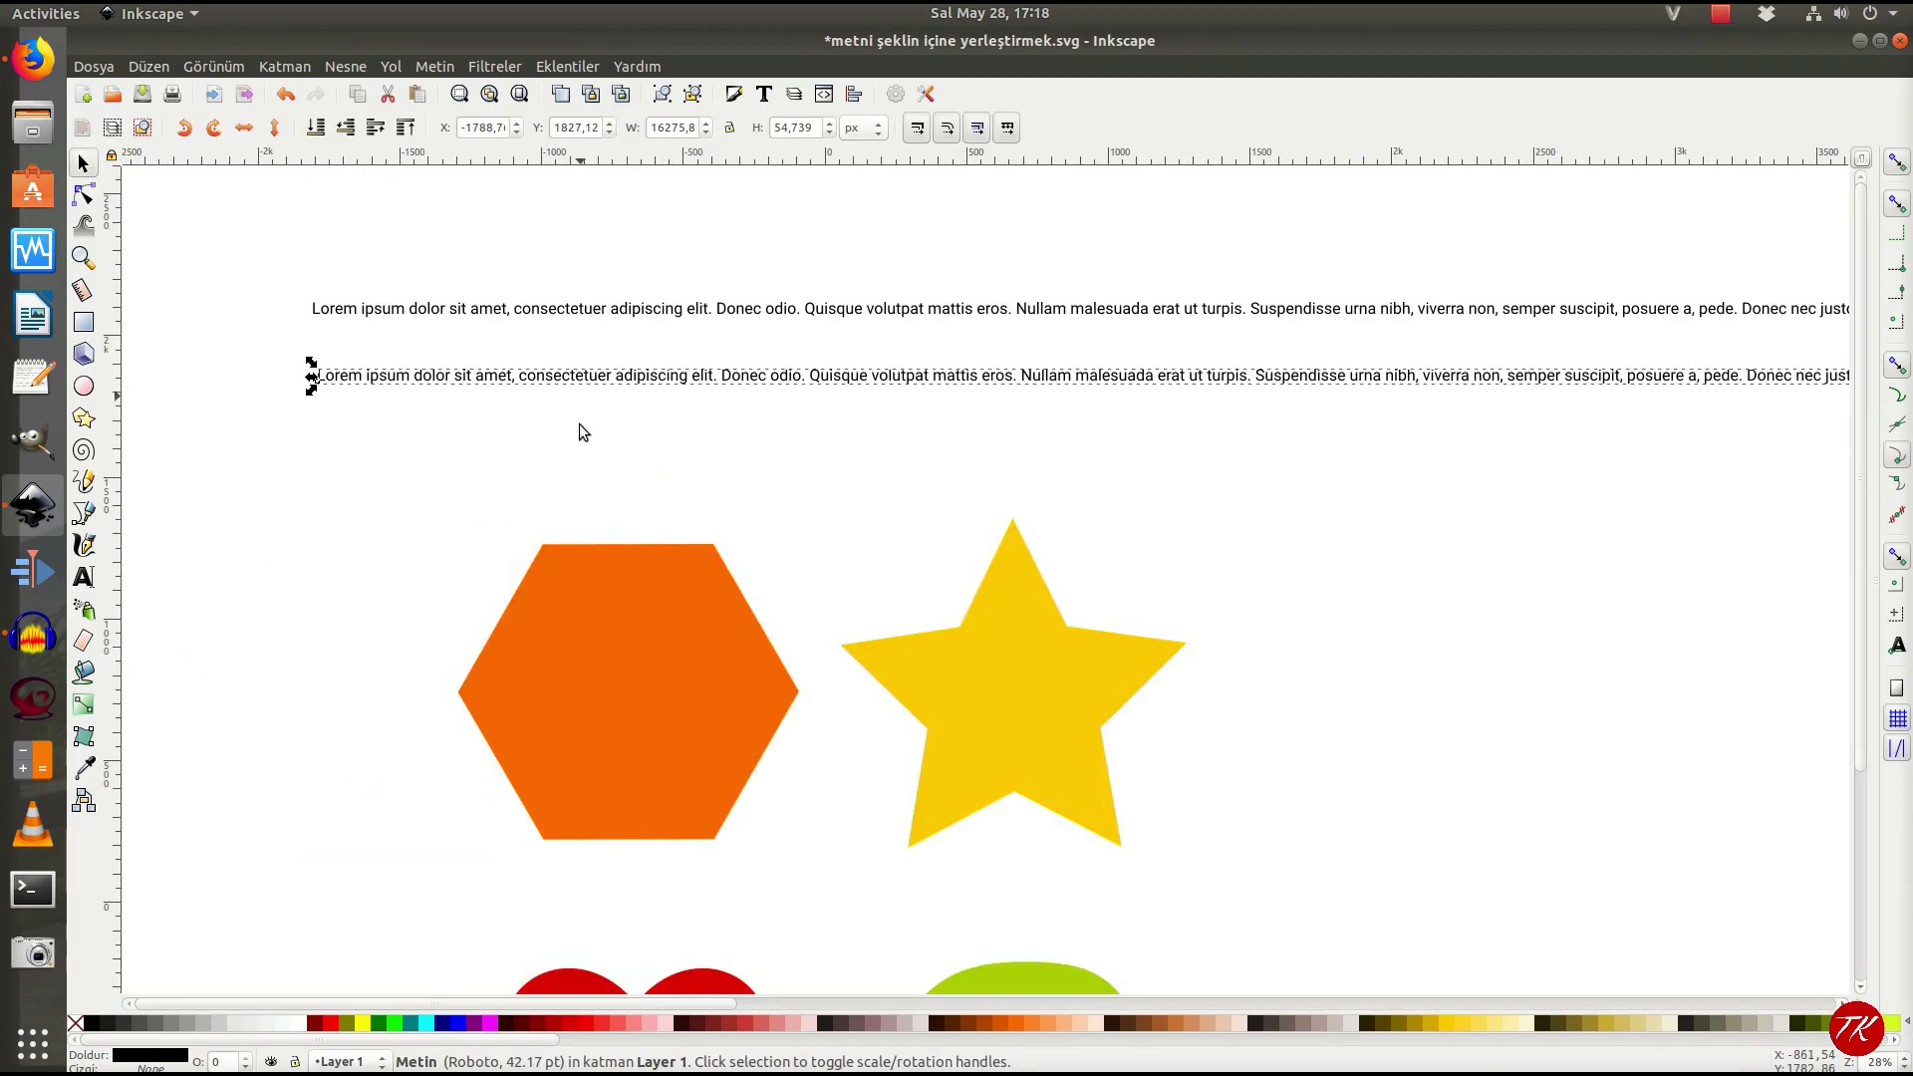
pyautogui.press('shift')
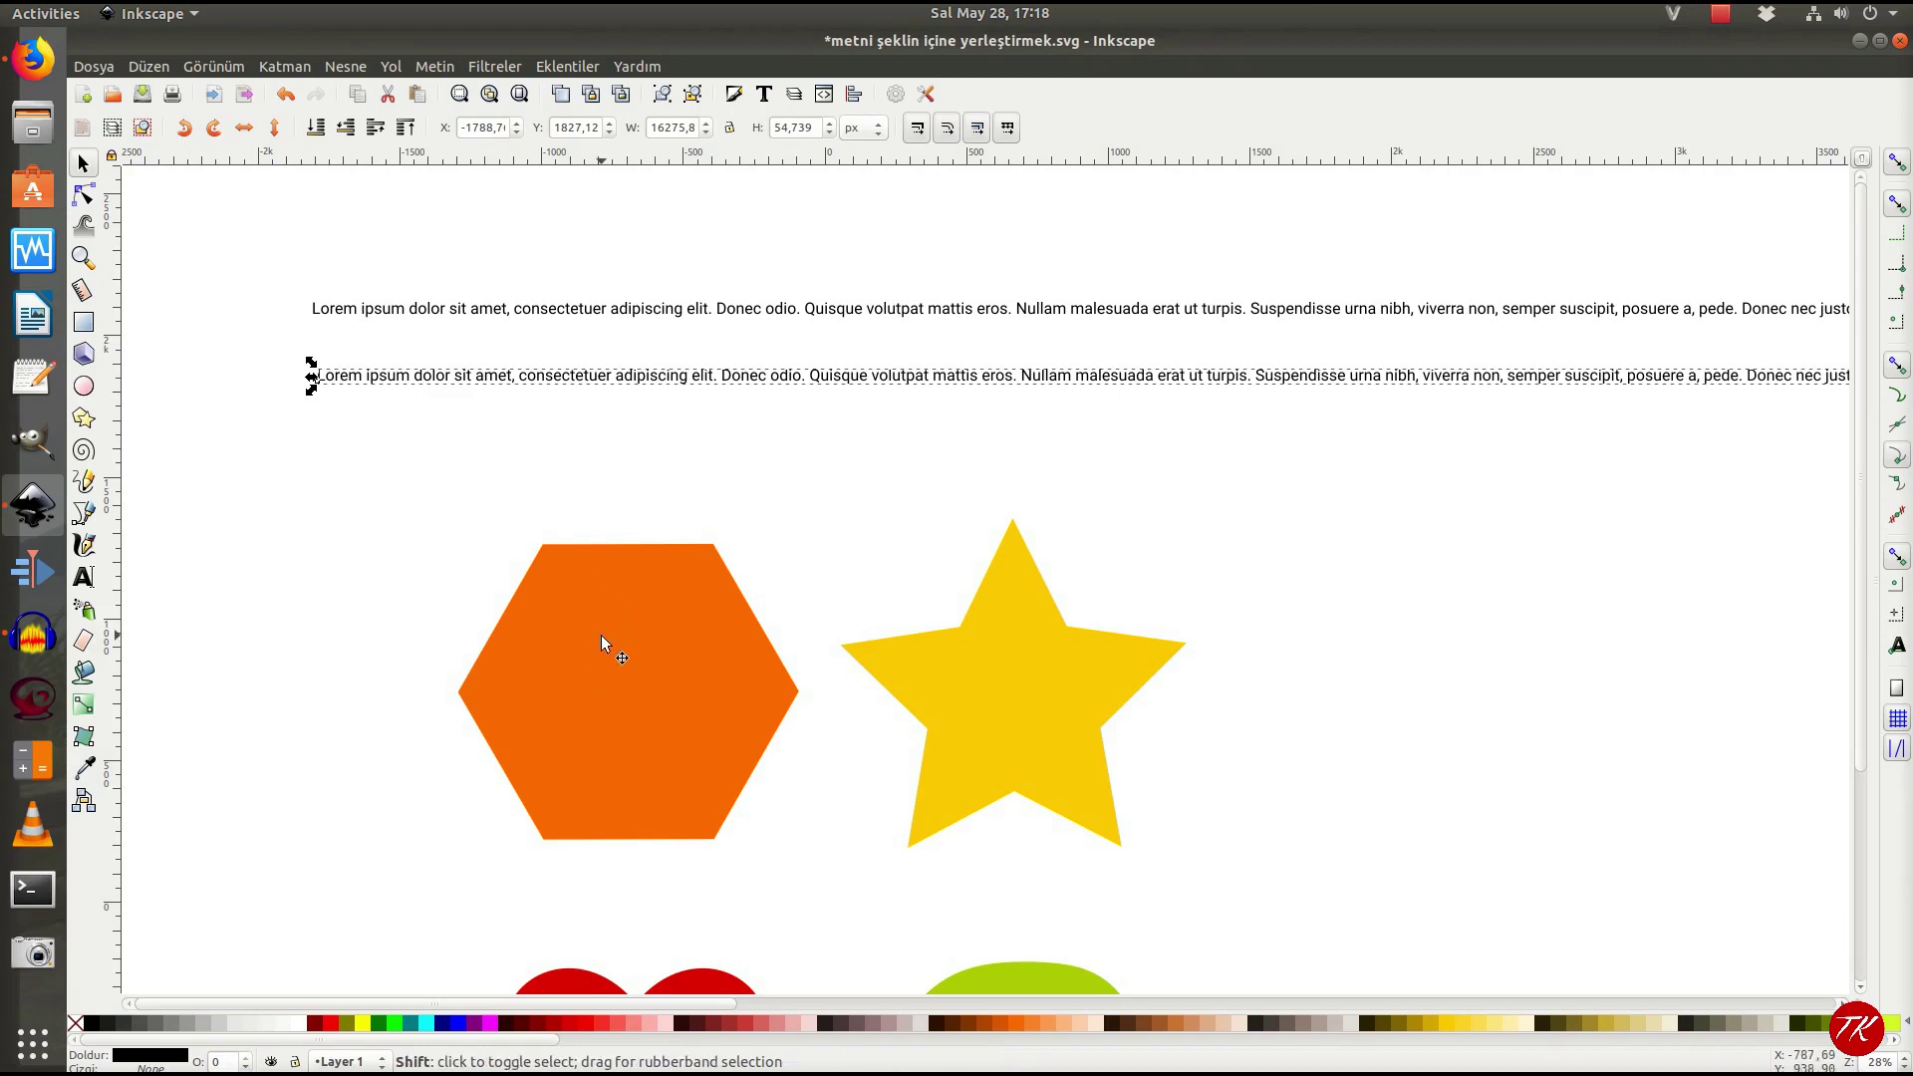
pyautogui.keyDown('shift'); pyautogui.click(602, 658); pyautogui.keyUp('shift')
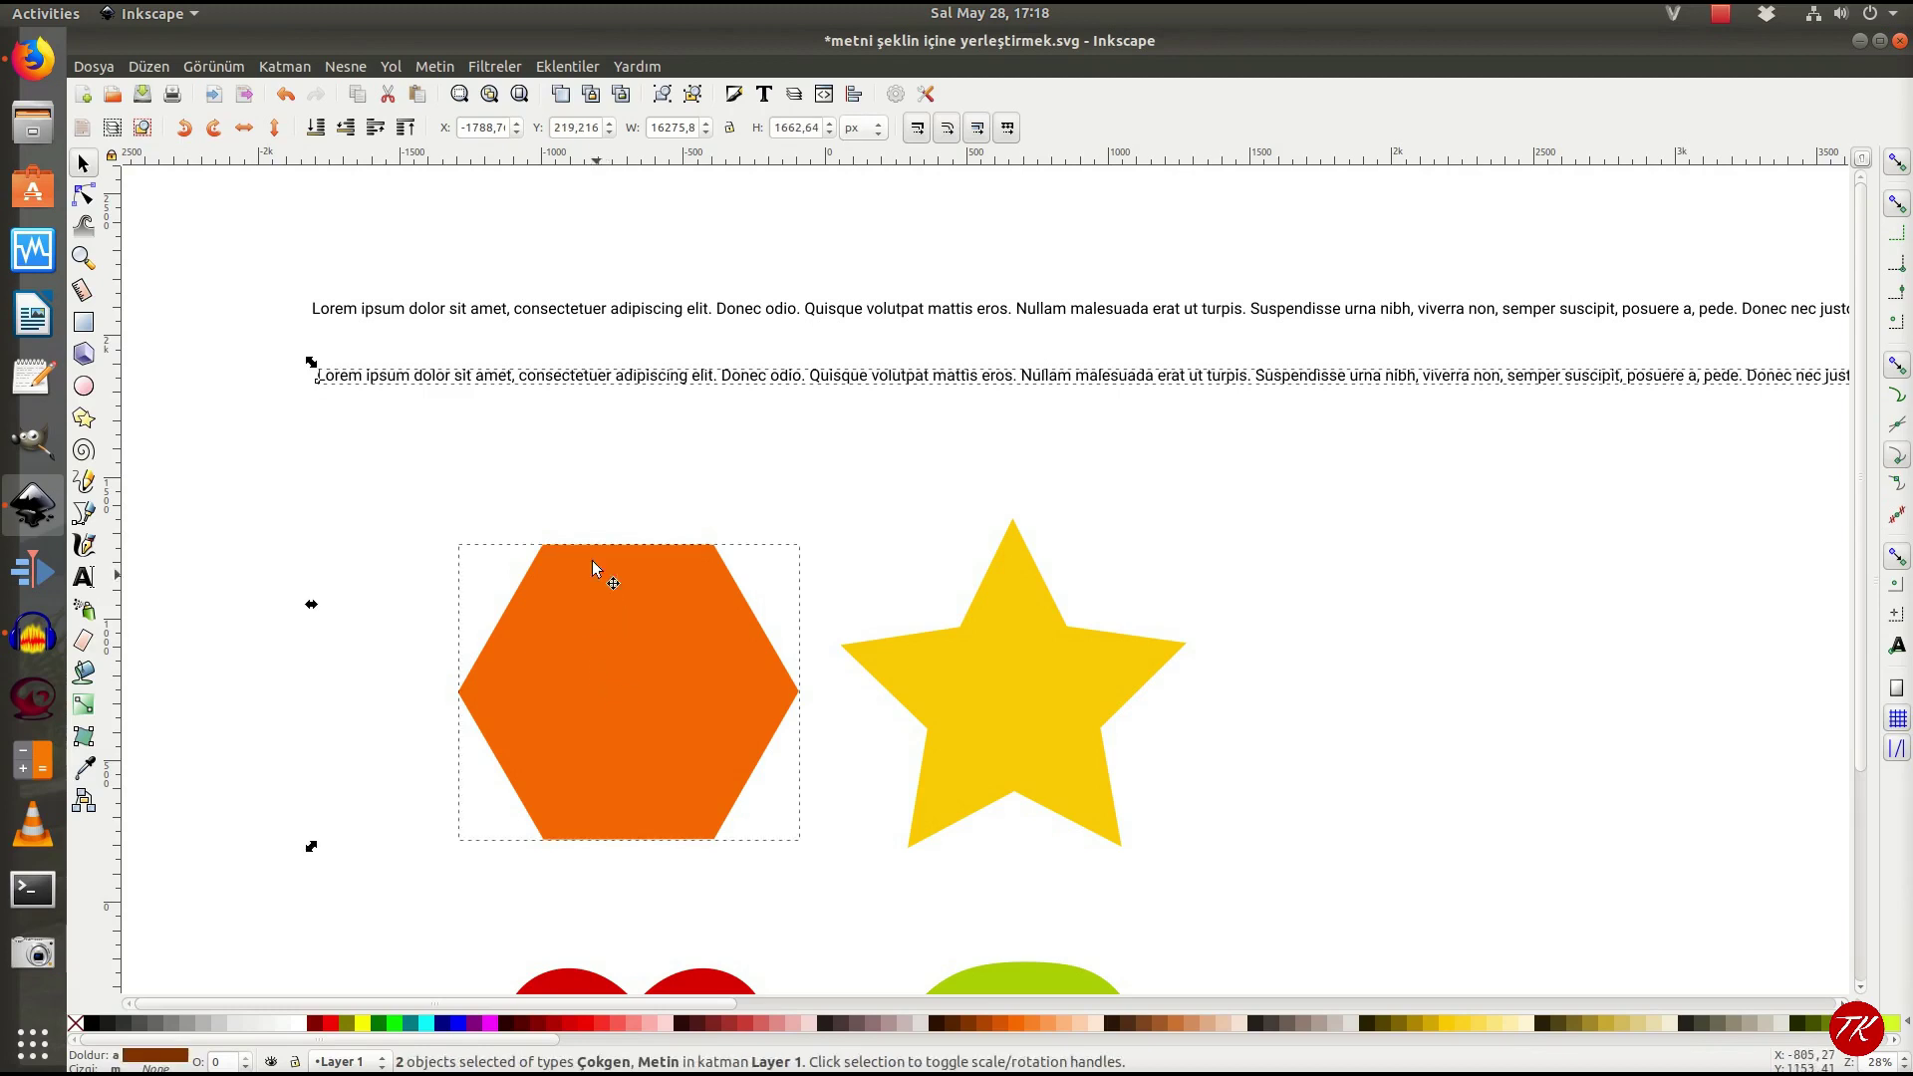
pyautogui.click(435, 67)
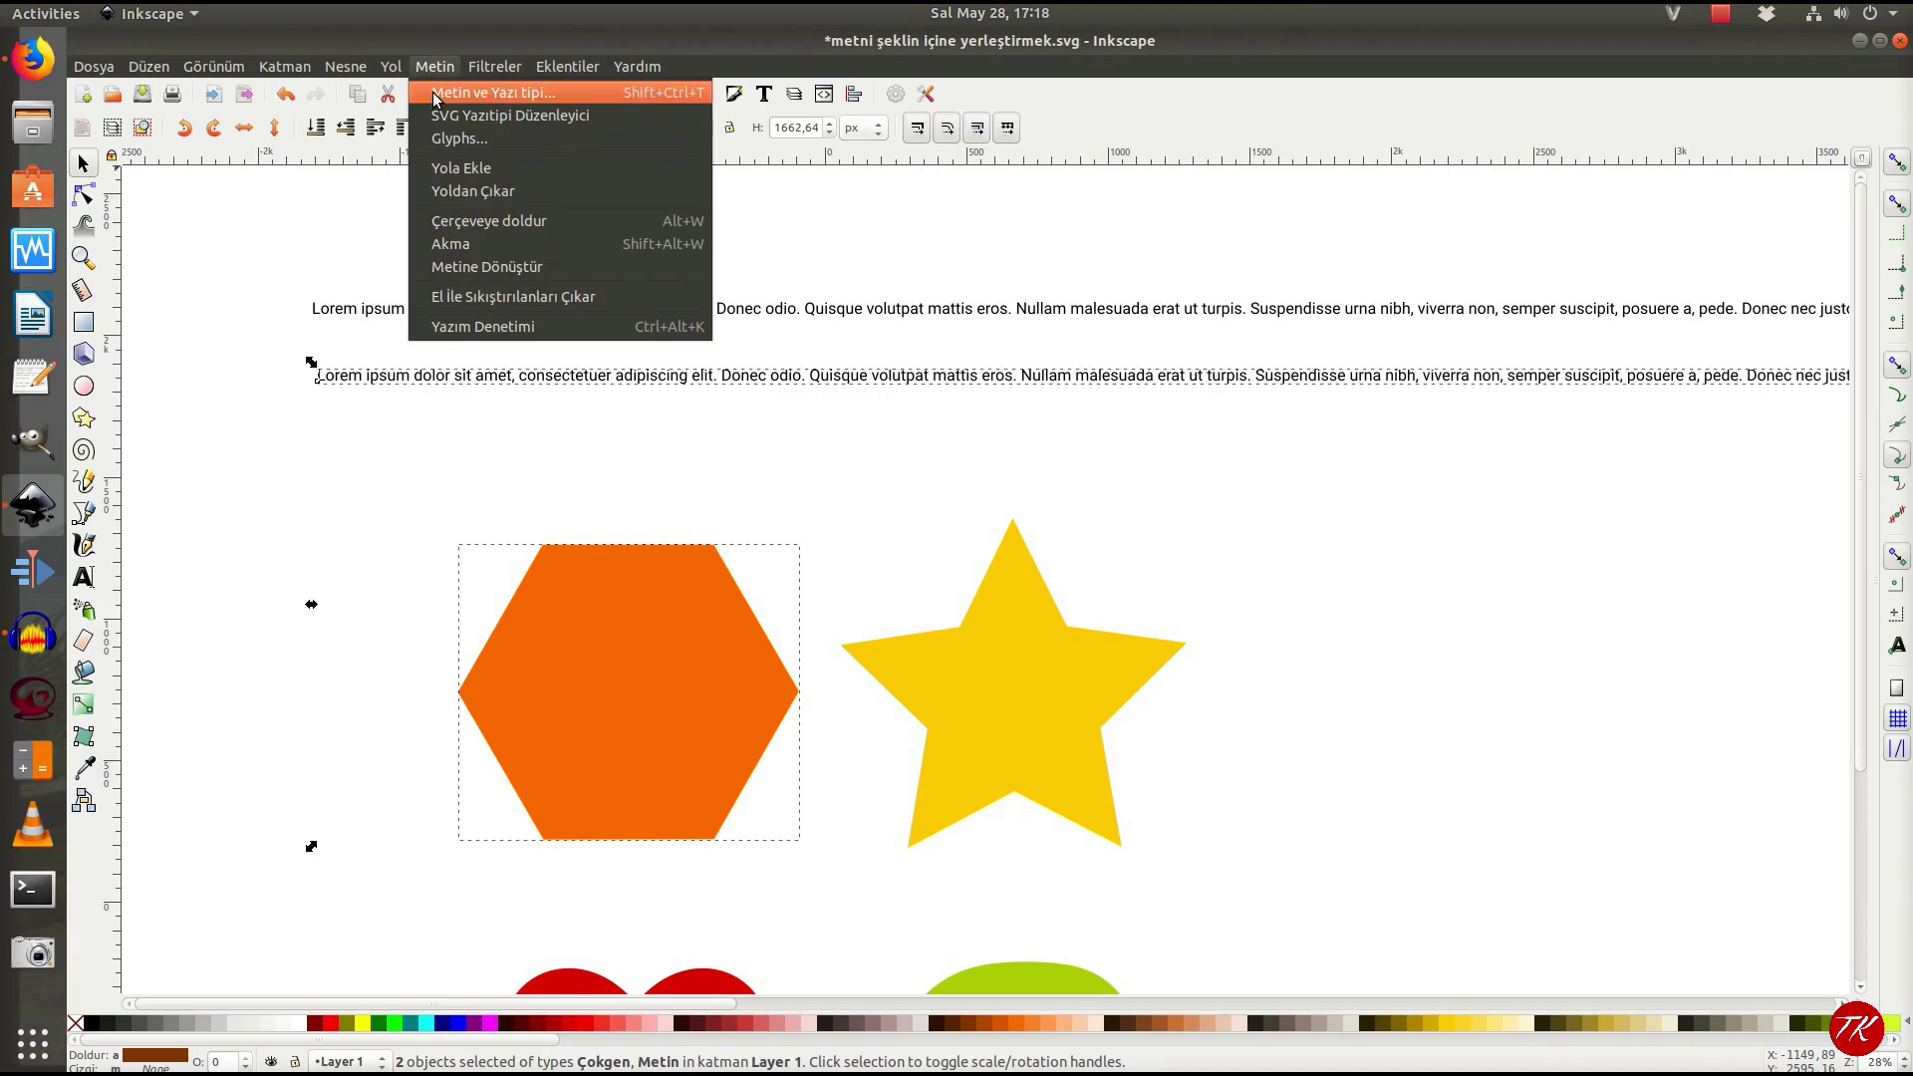
# Step: Flow the Lorem ipsum text into the orange hexagon and put the flowed text into editing
pyautogui.click(472, 233)
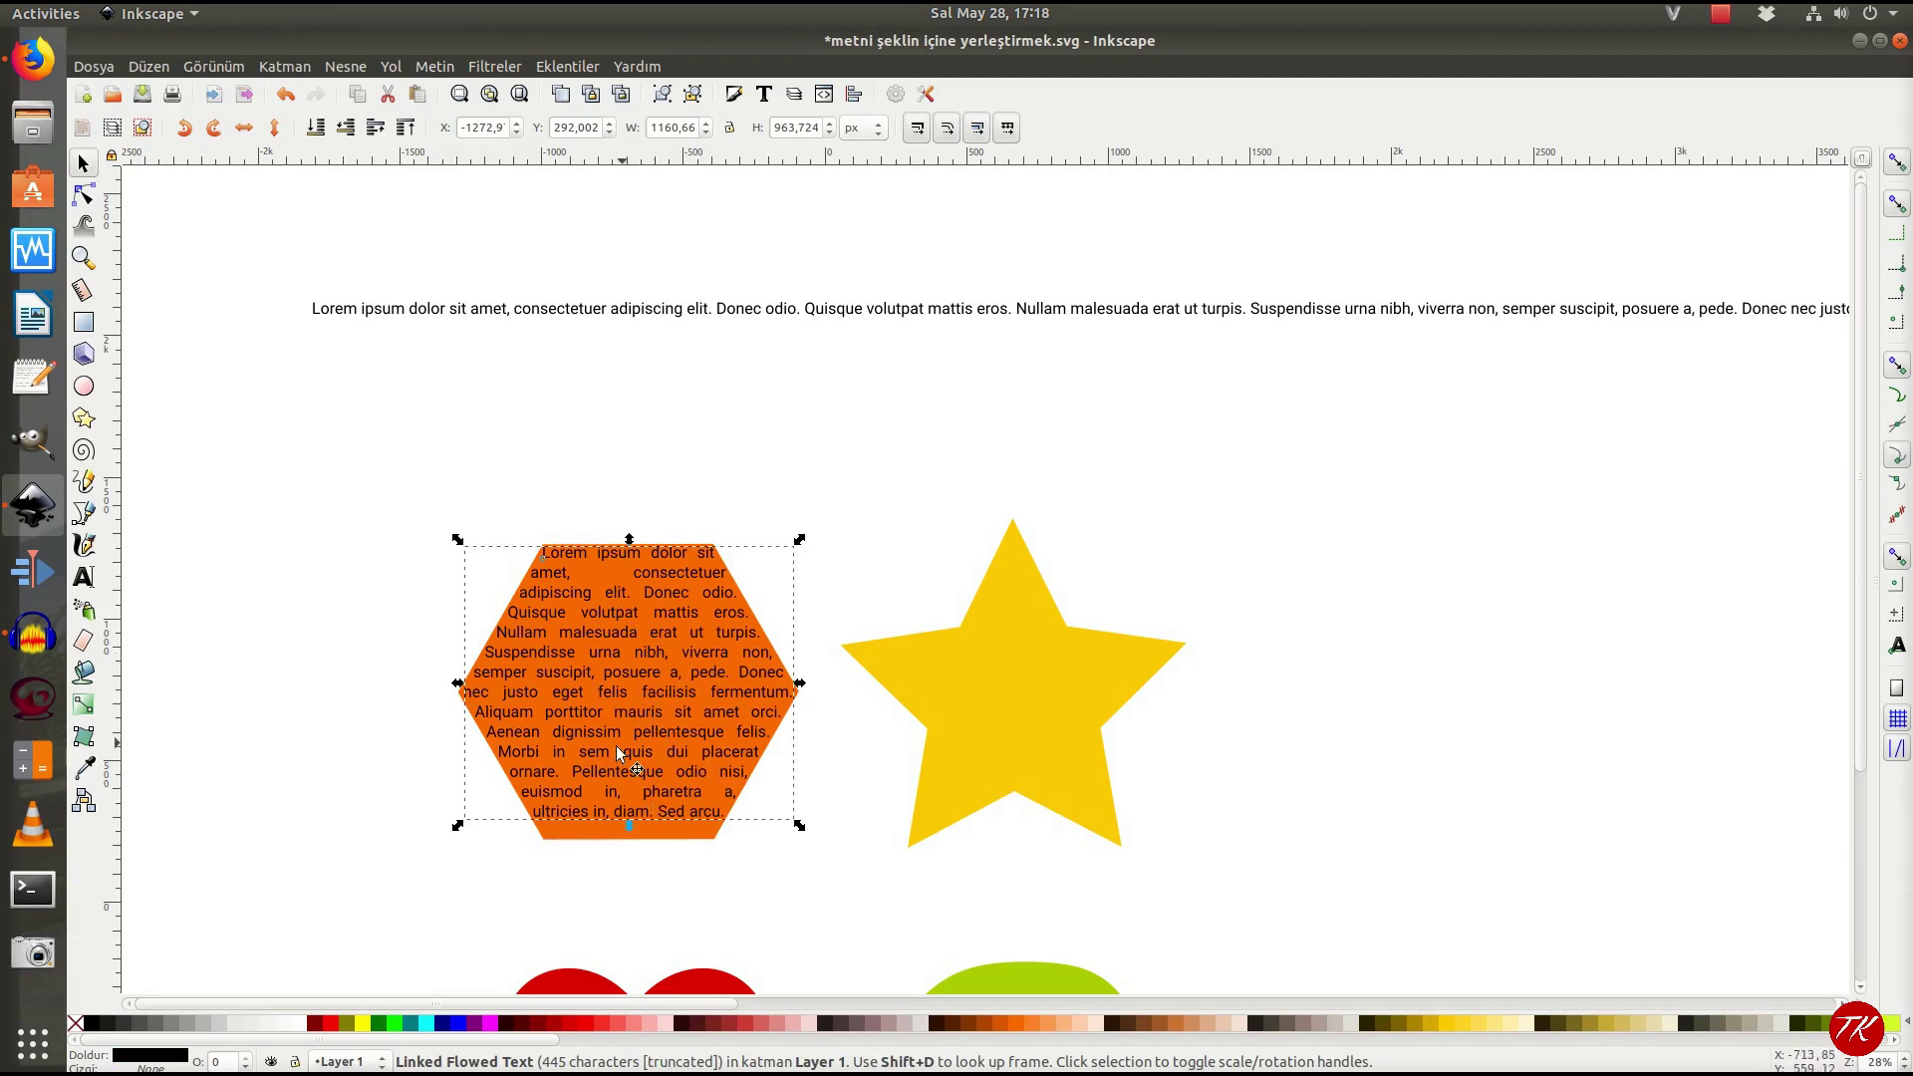
pyautogui.scroll(-1, 540, 683)
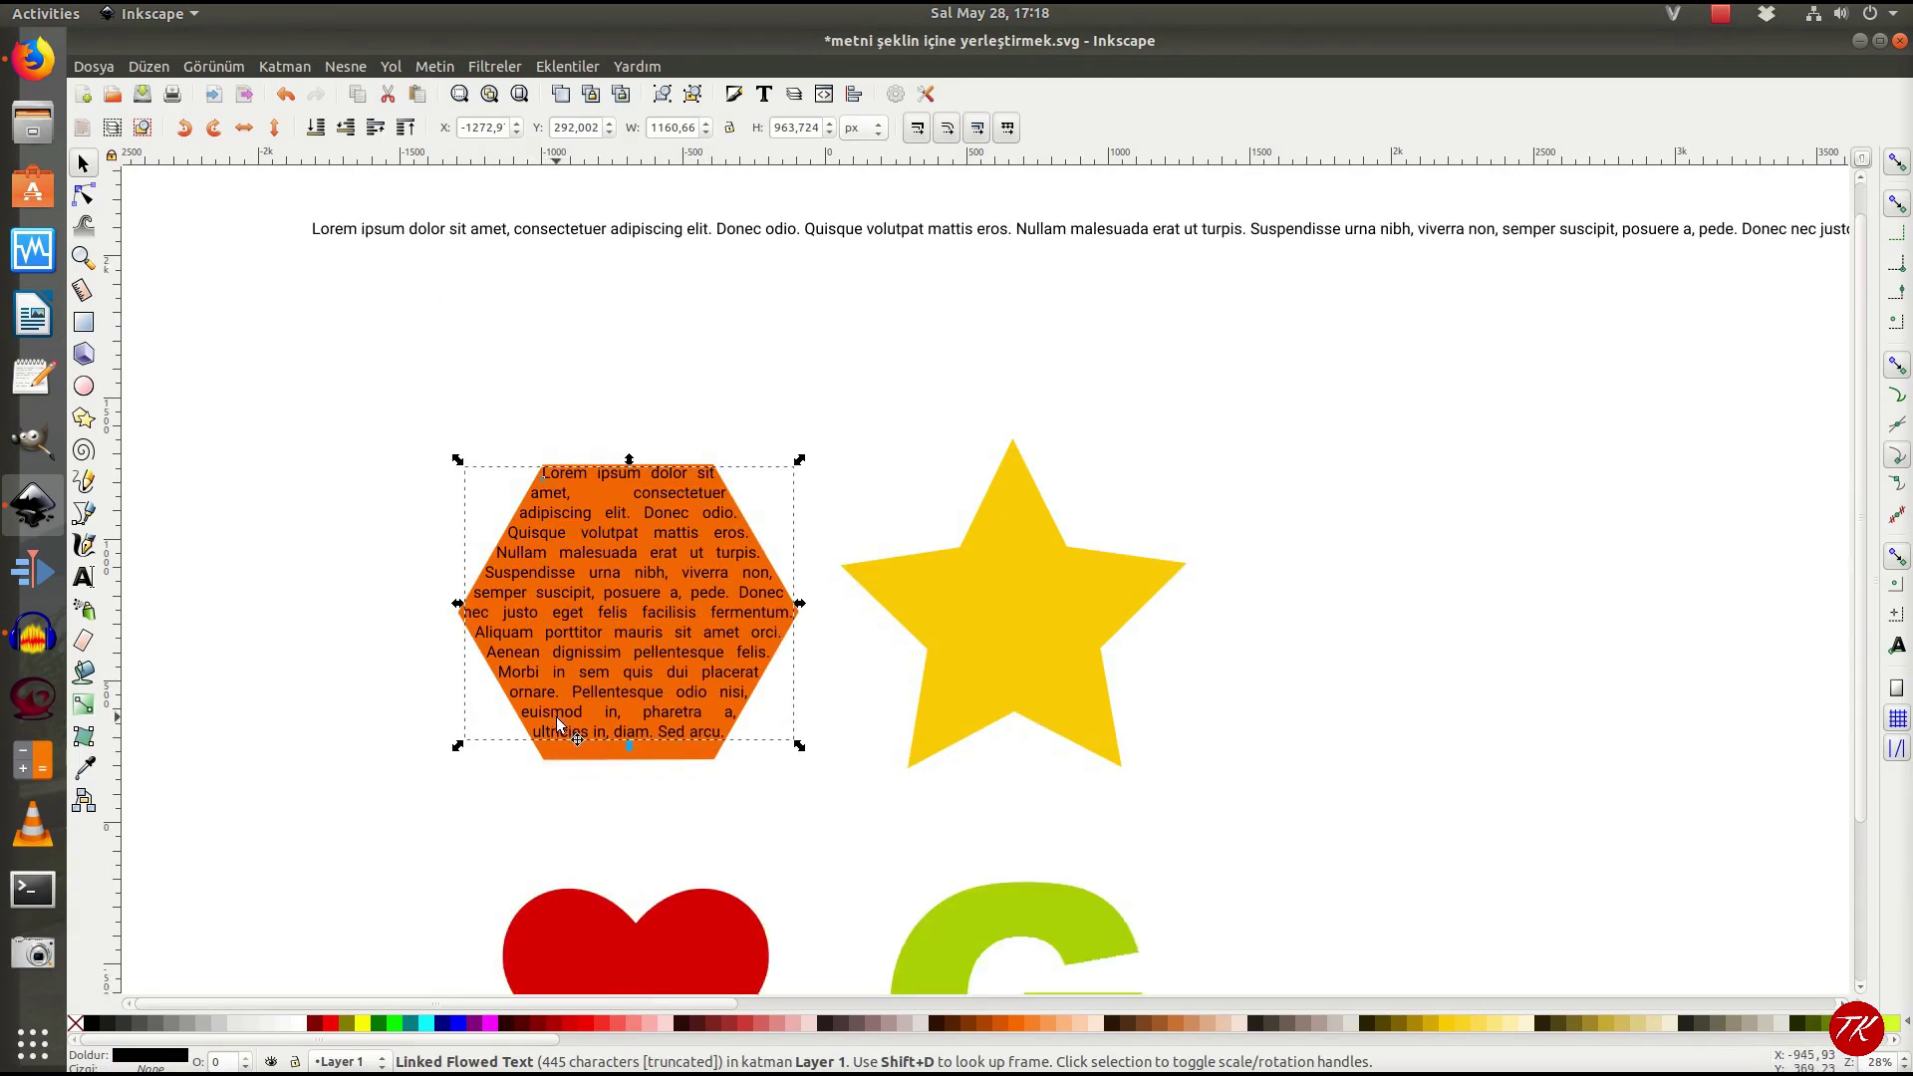
pyautogui.scroll(-1, 550, 713)
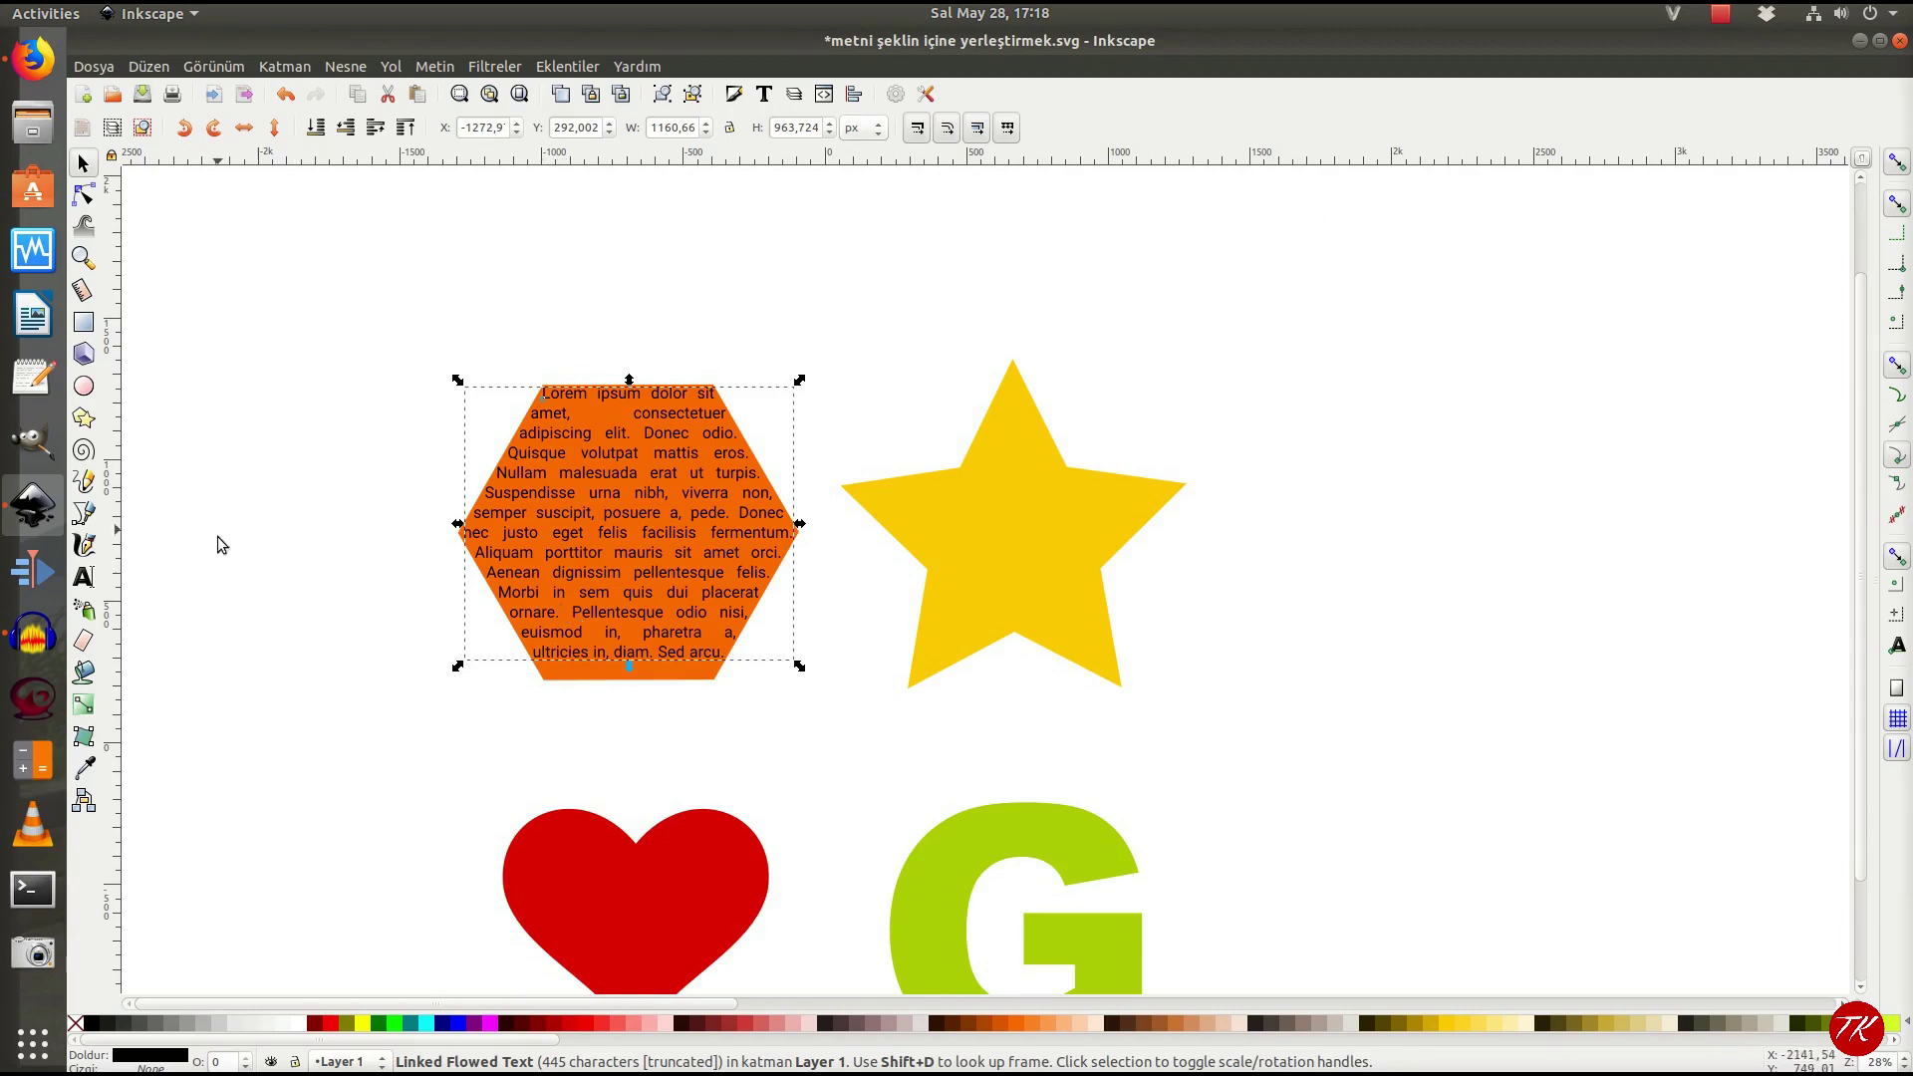
pyautogui.click(82, 578)
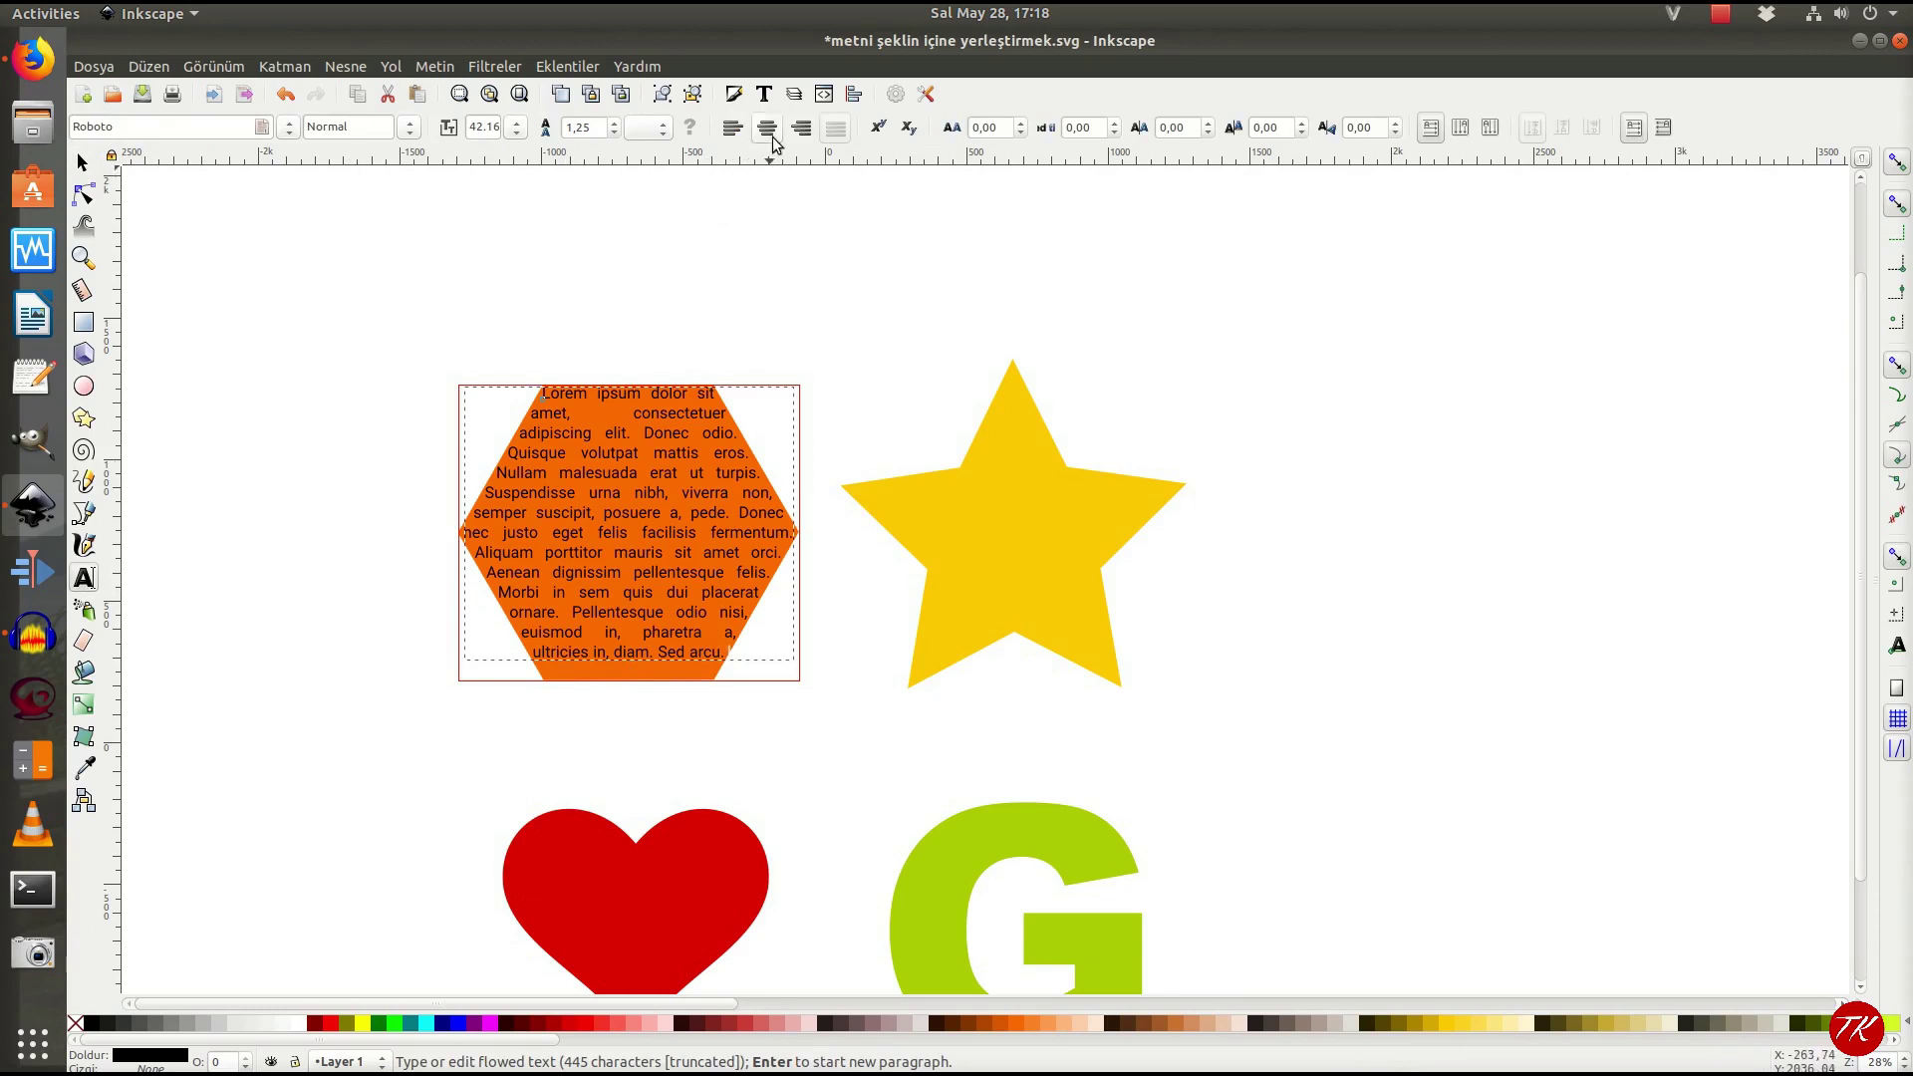
# Step: Center-align the hexagon's flowed text and set its word spacing to 8
pyautogui.click(763, 127)
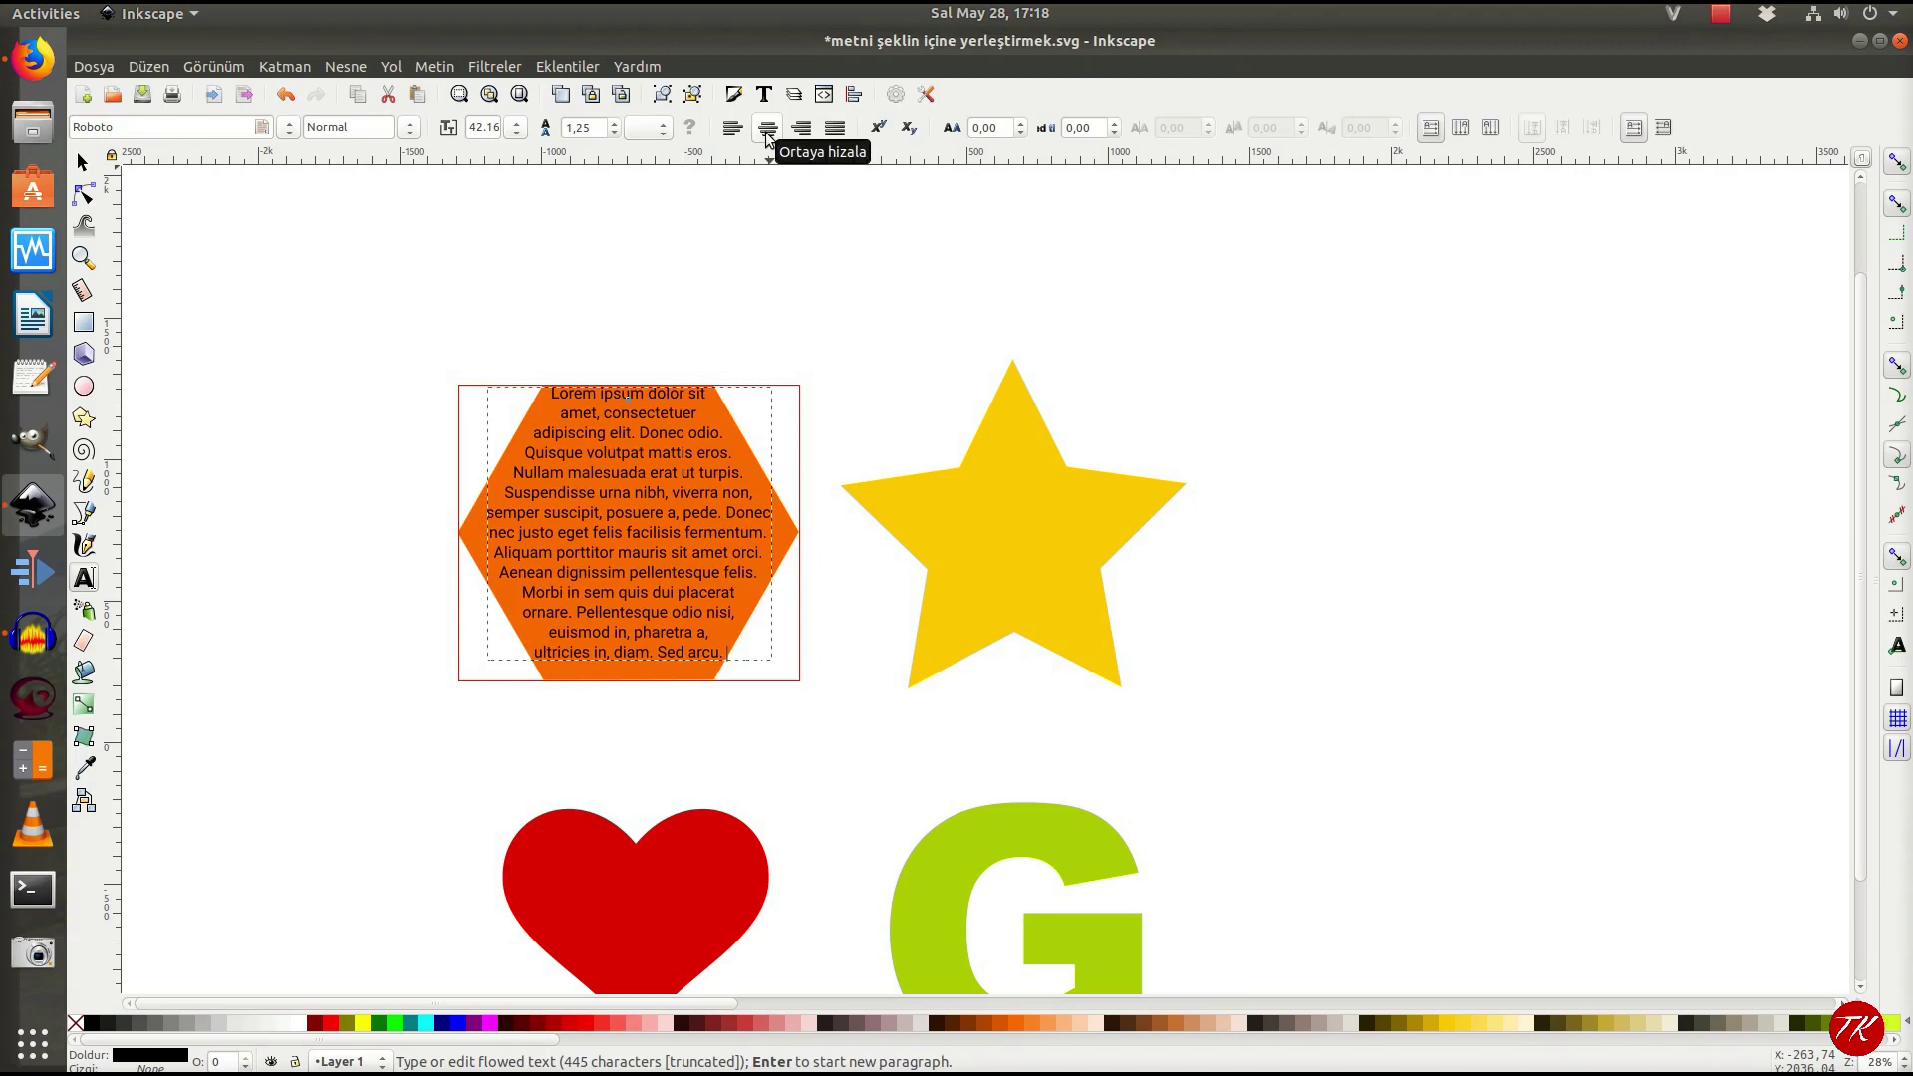
pyautogui.click(835, 130)
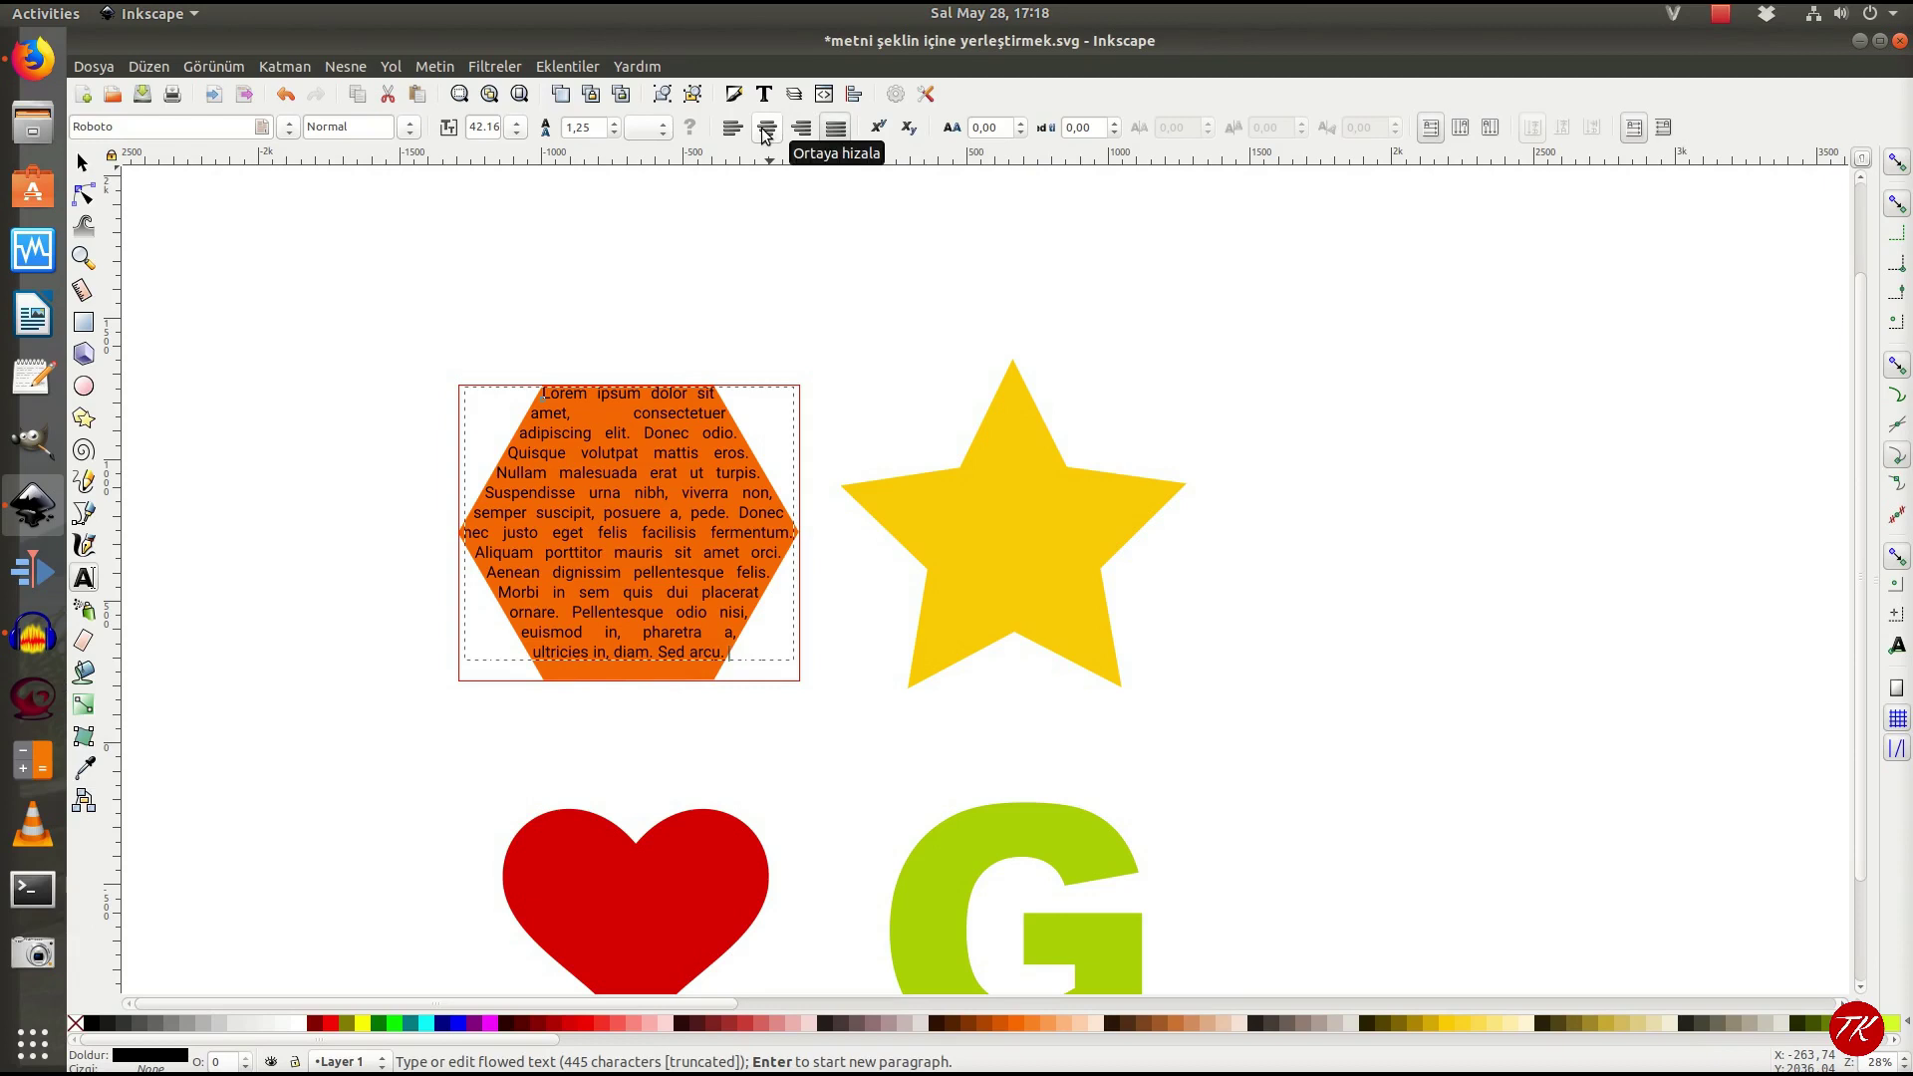
pyautogui.click(761, 127)
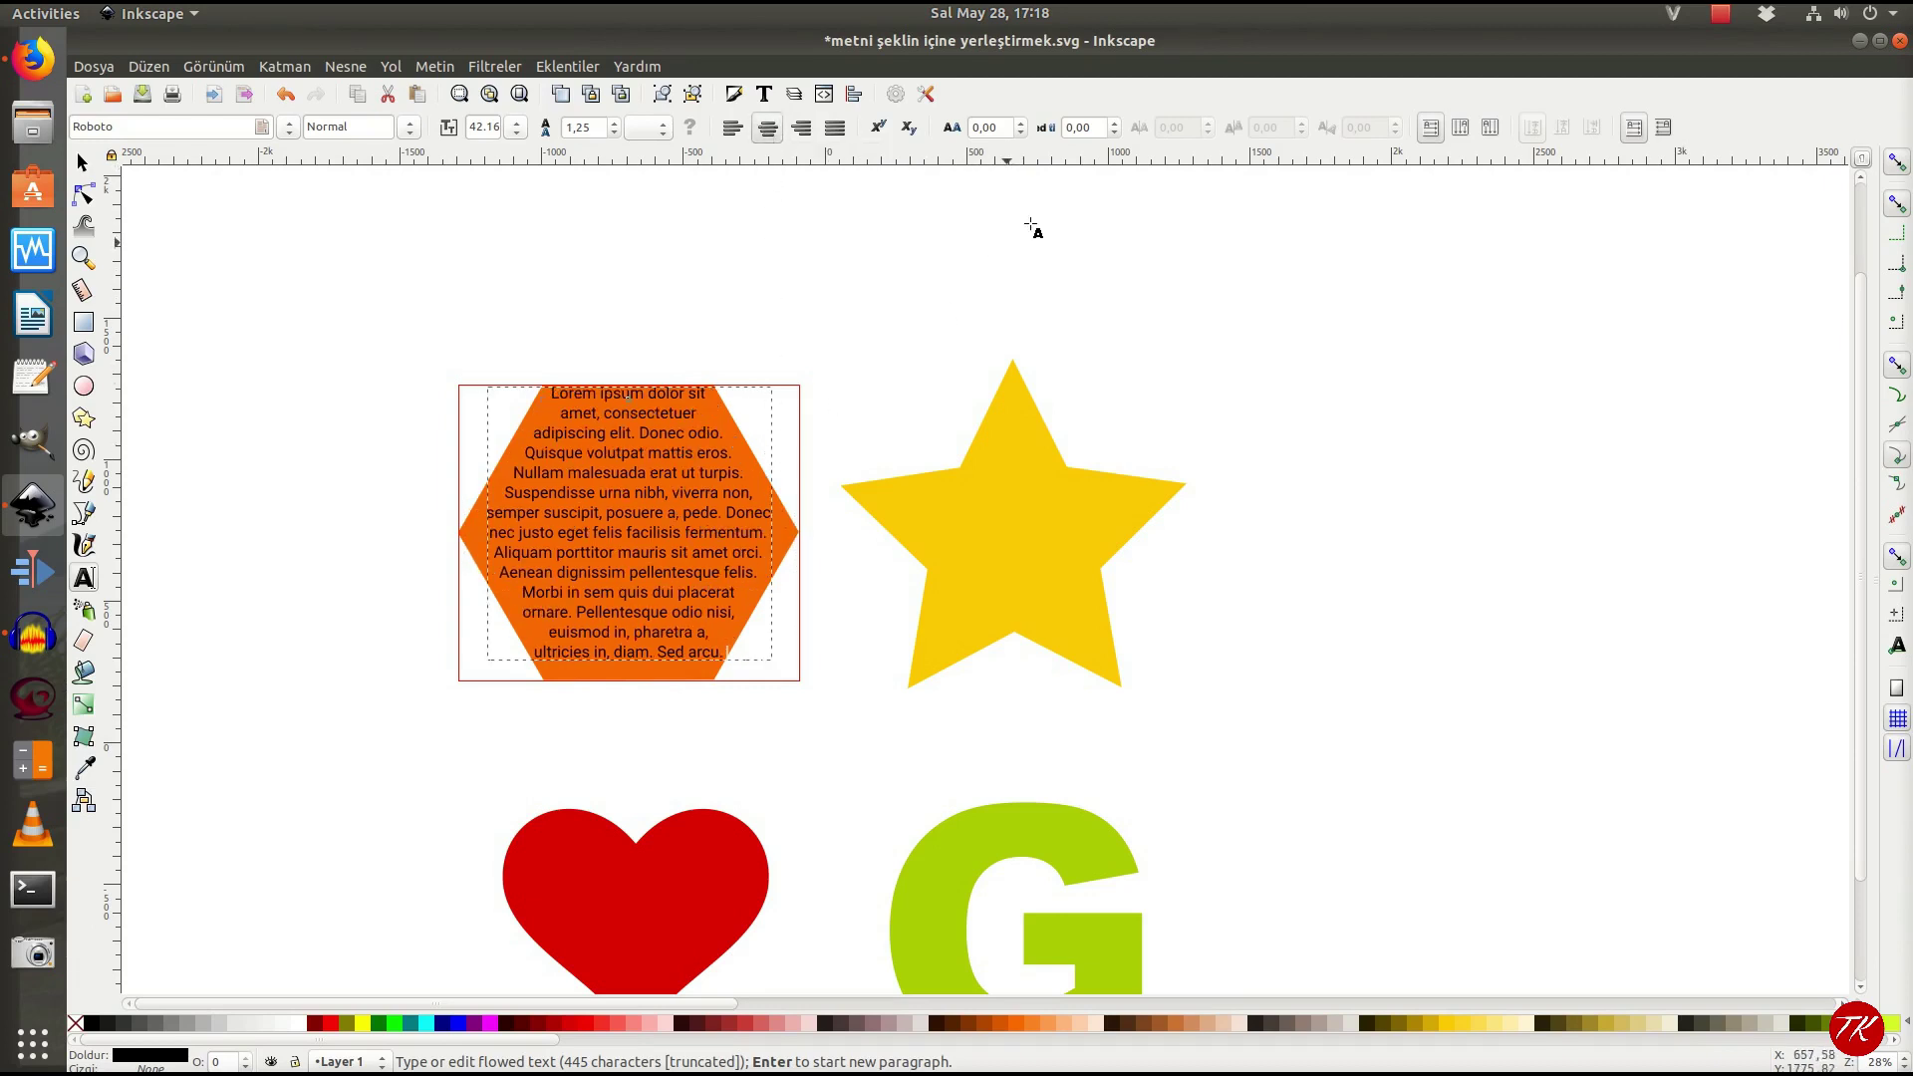
pyautogui.click(1097, 128)
pyautogui.write('8')
pyautogui.press('Return')
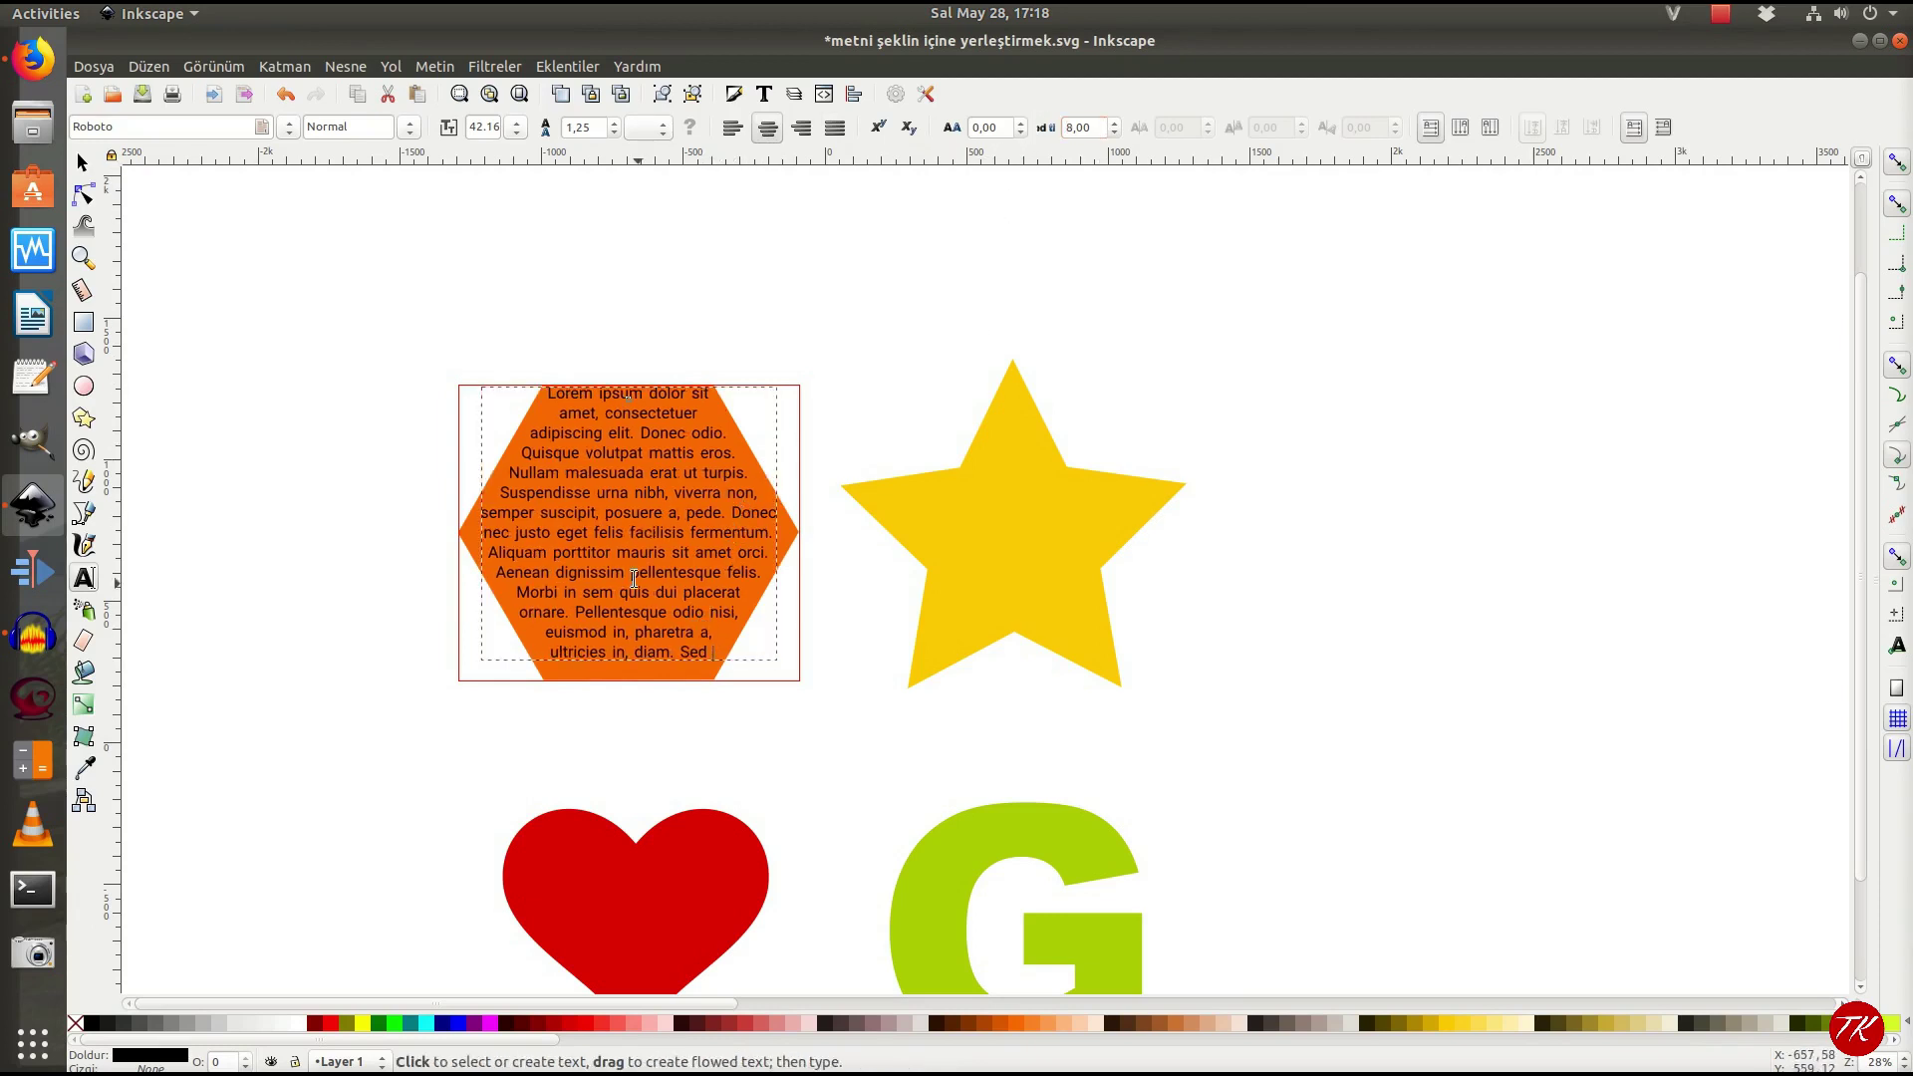
# Step: Switch the line-spacing unit to px and raise the line spacing to 73,28
pyautogui.click(662, 130)
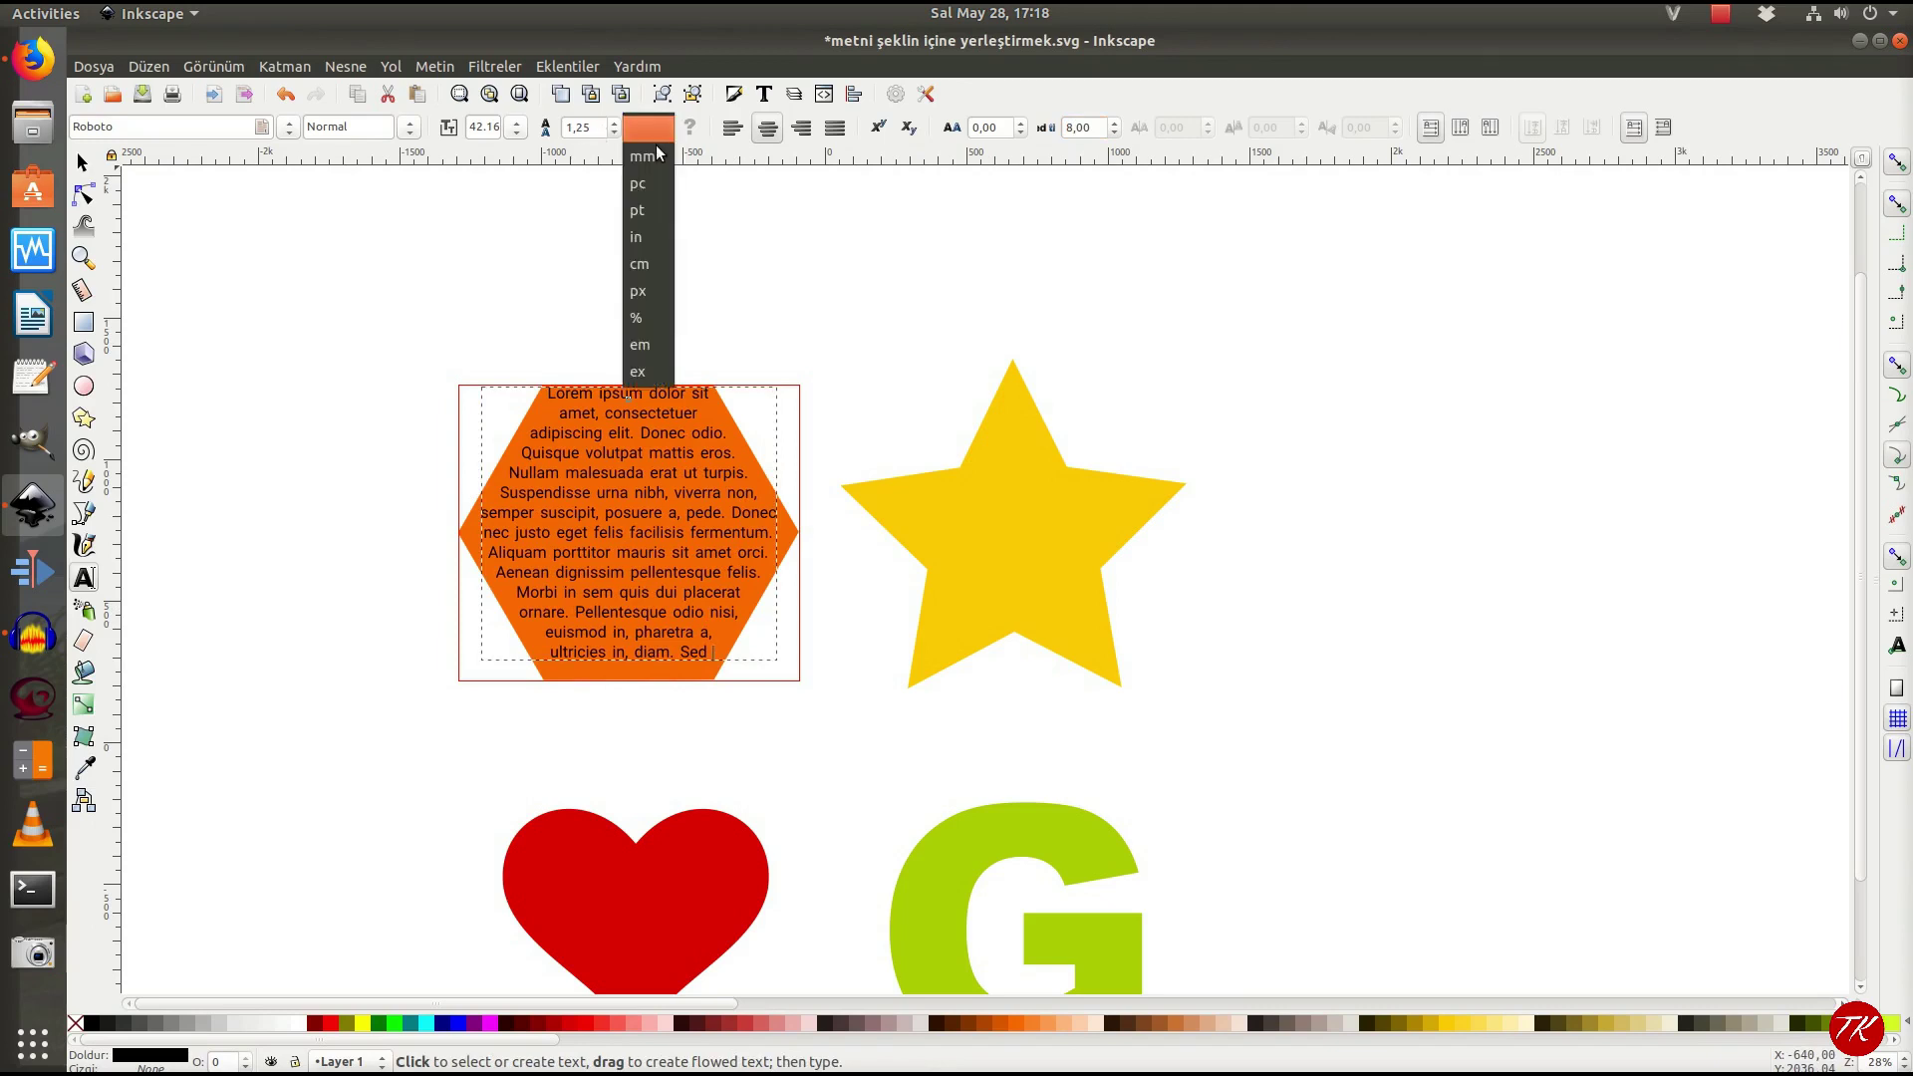
pyautogui.click(650, 291)
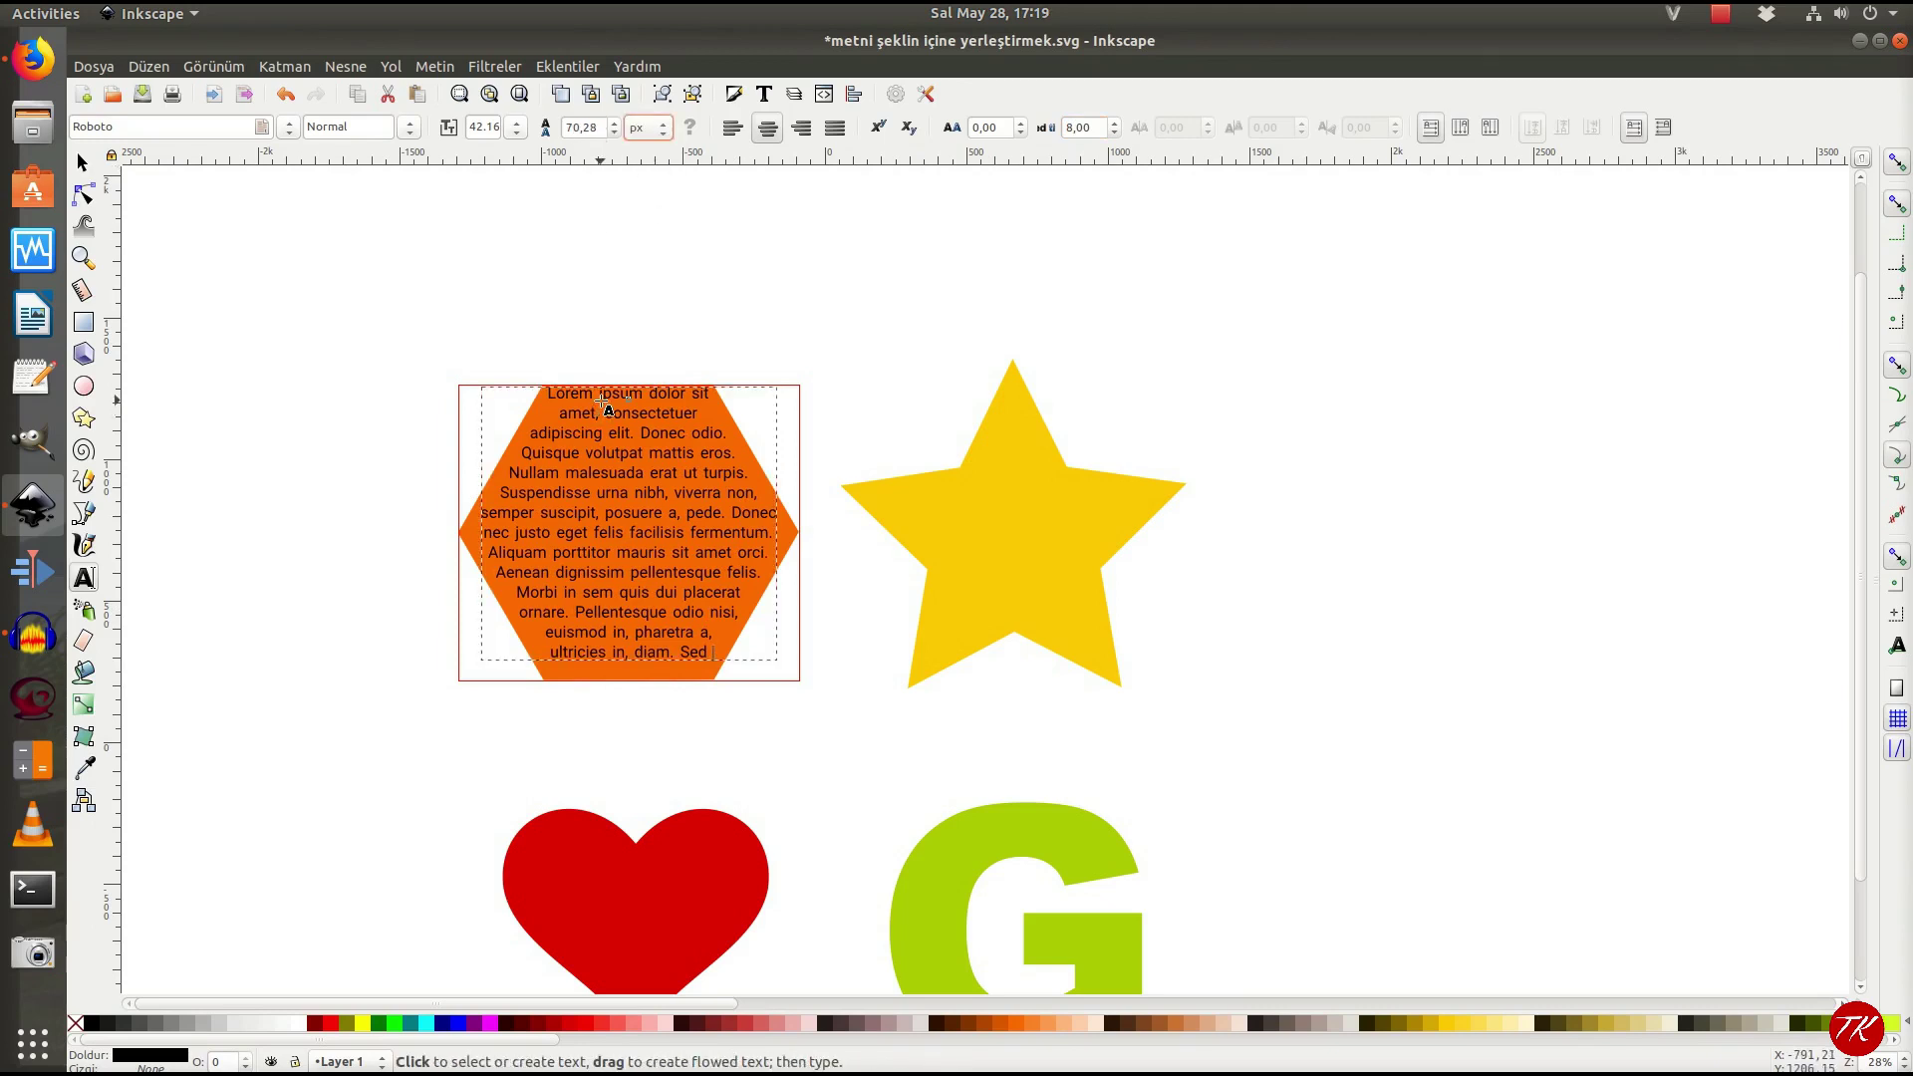
pyautogui.click(615, 121)
pyautogui.click(615, 121)
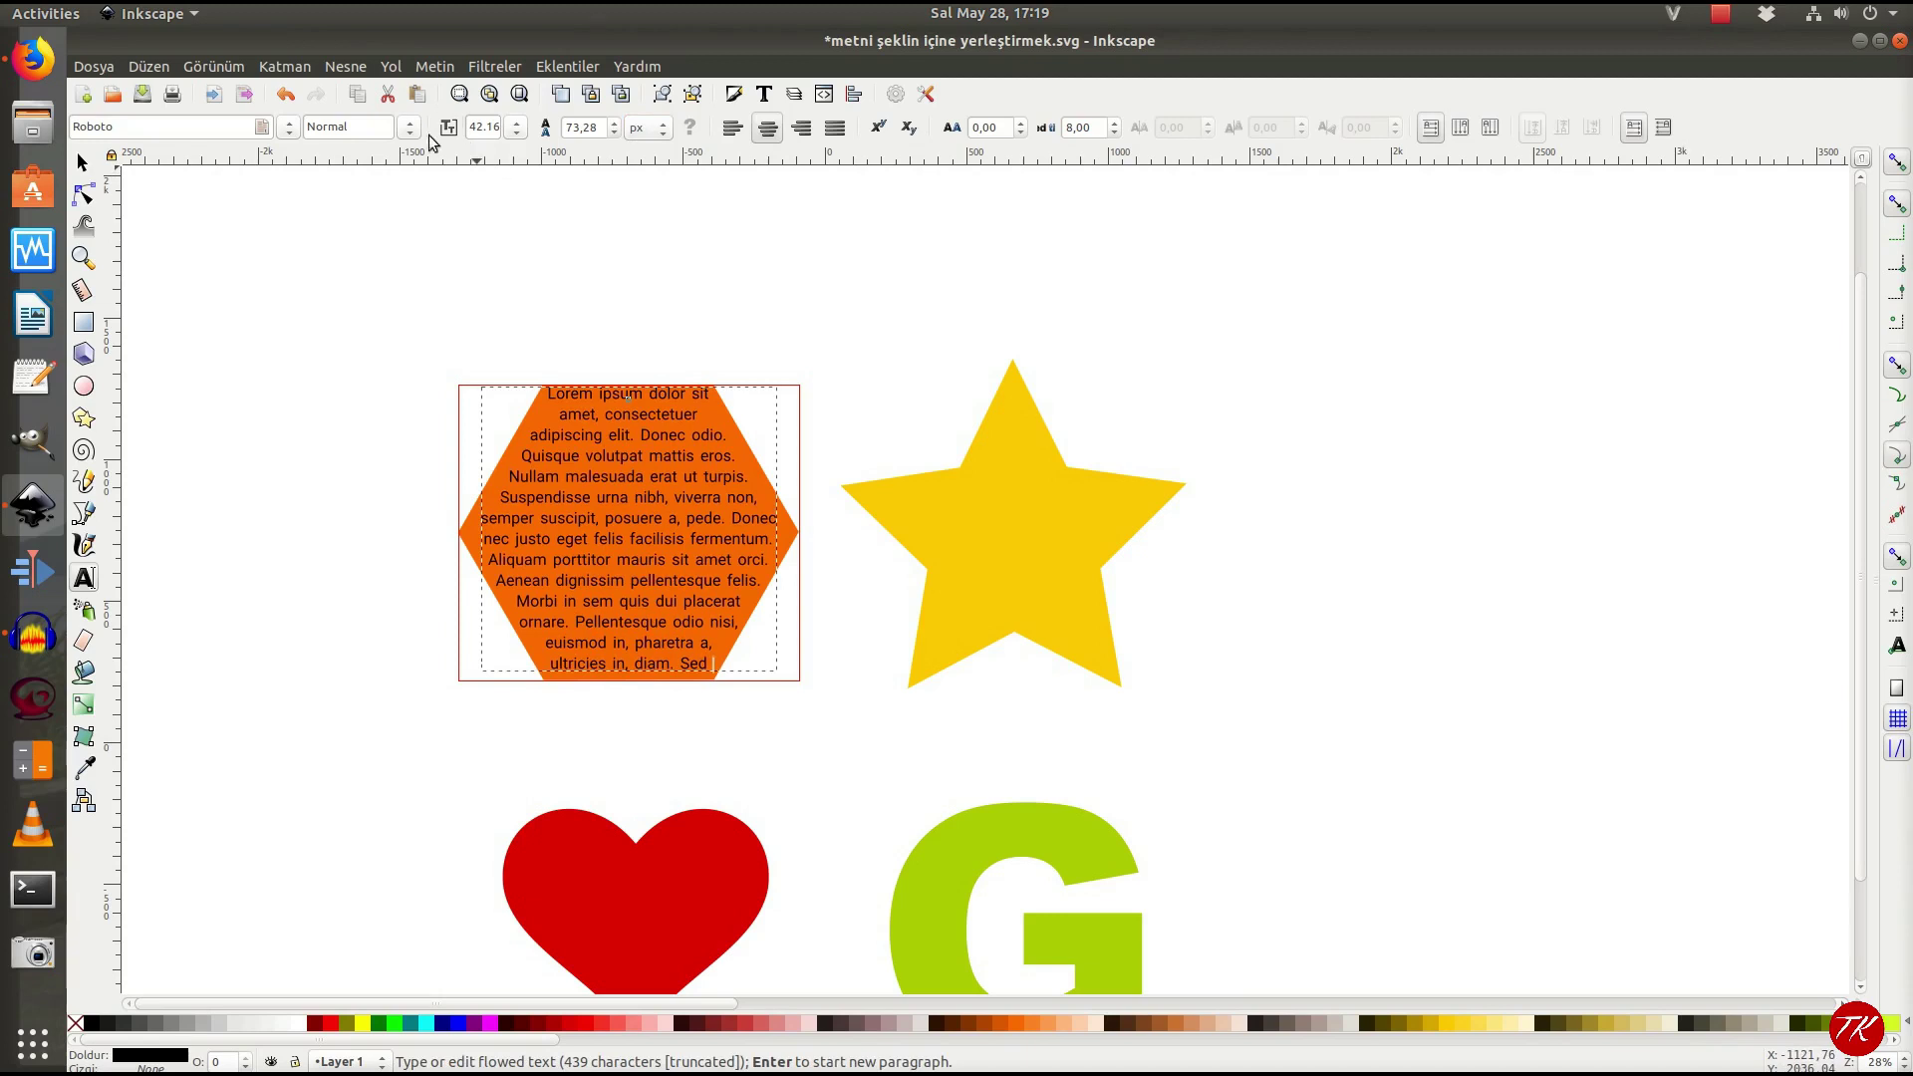
# Step: Try Bold and Light font styles on the flowed text, then settle on Normal
pyautogui.click(517, 131)
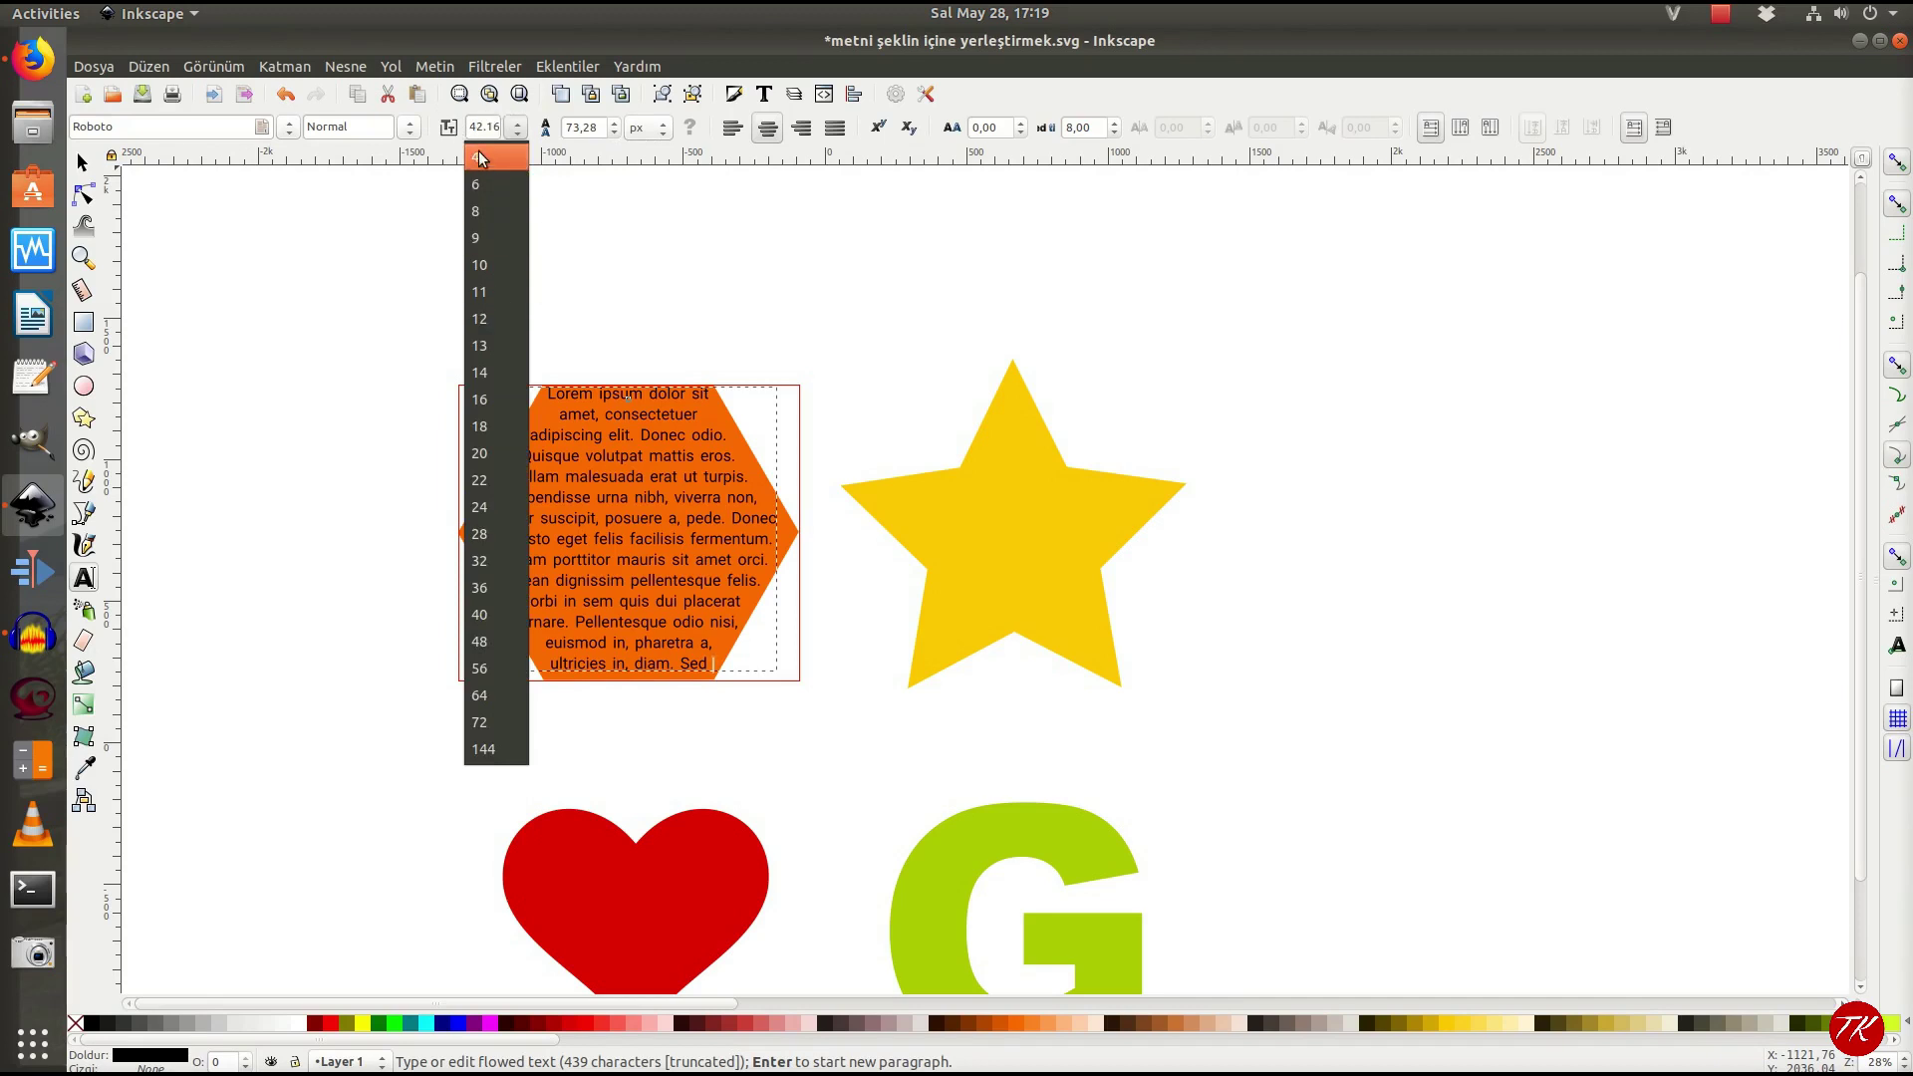
pyautogui.click(564, 244)
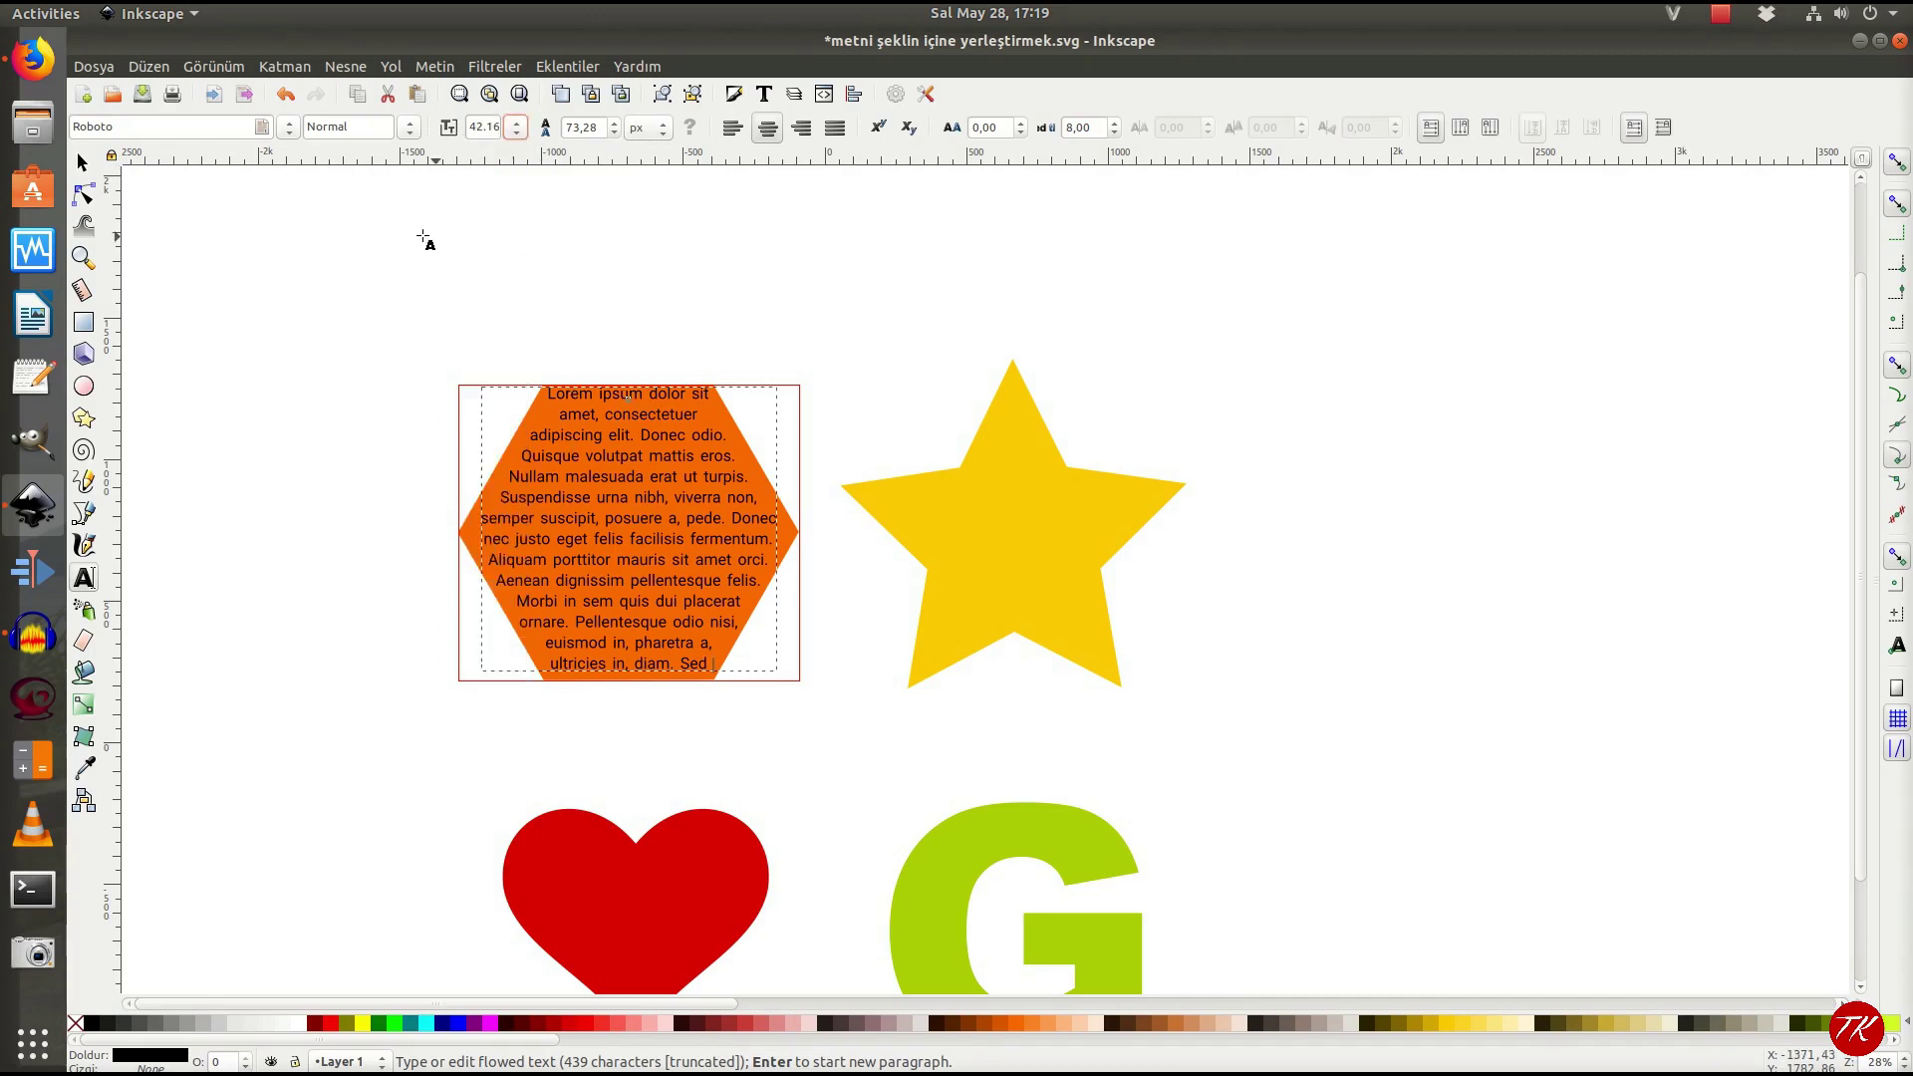
pyautogui.click(408, 129)
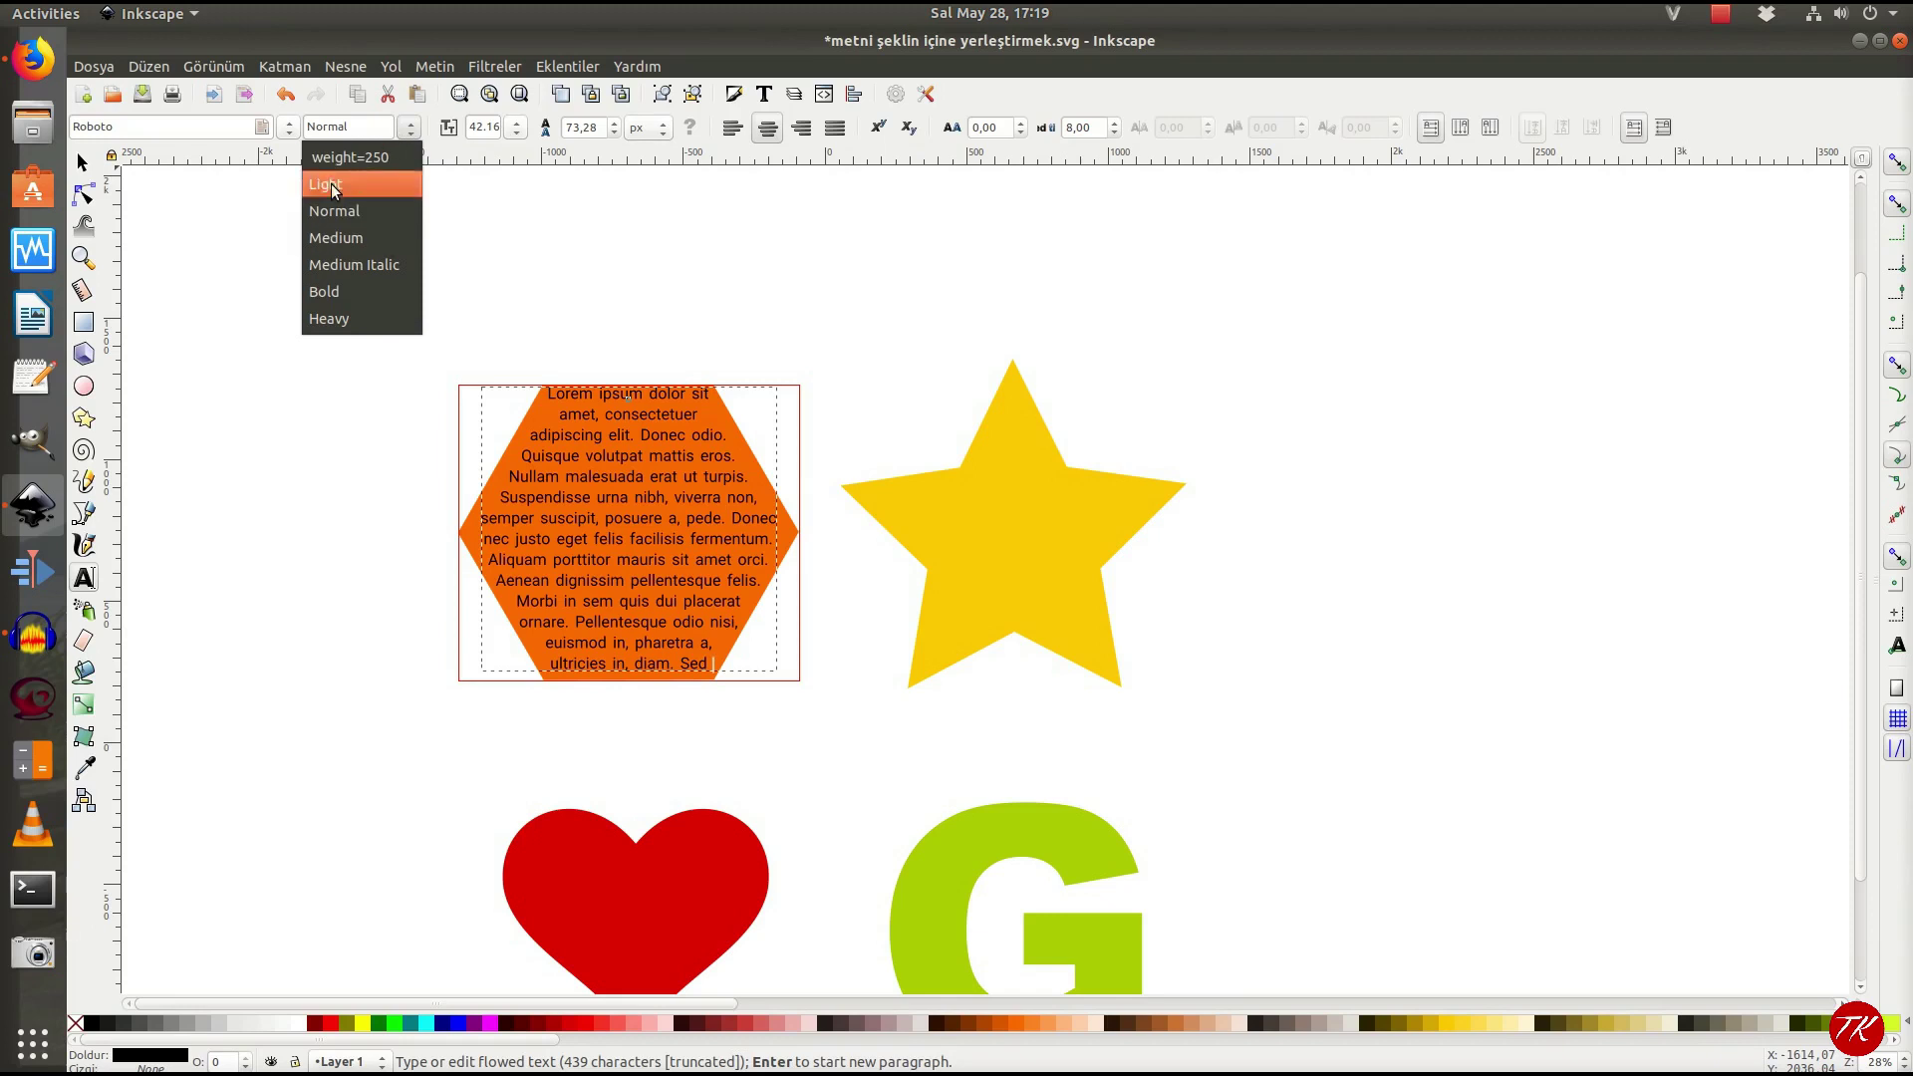
pyautogui.click(342, 289)
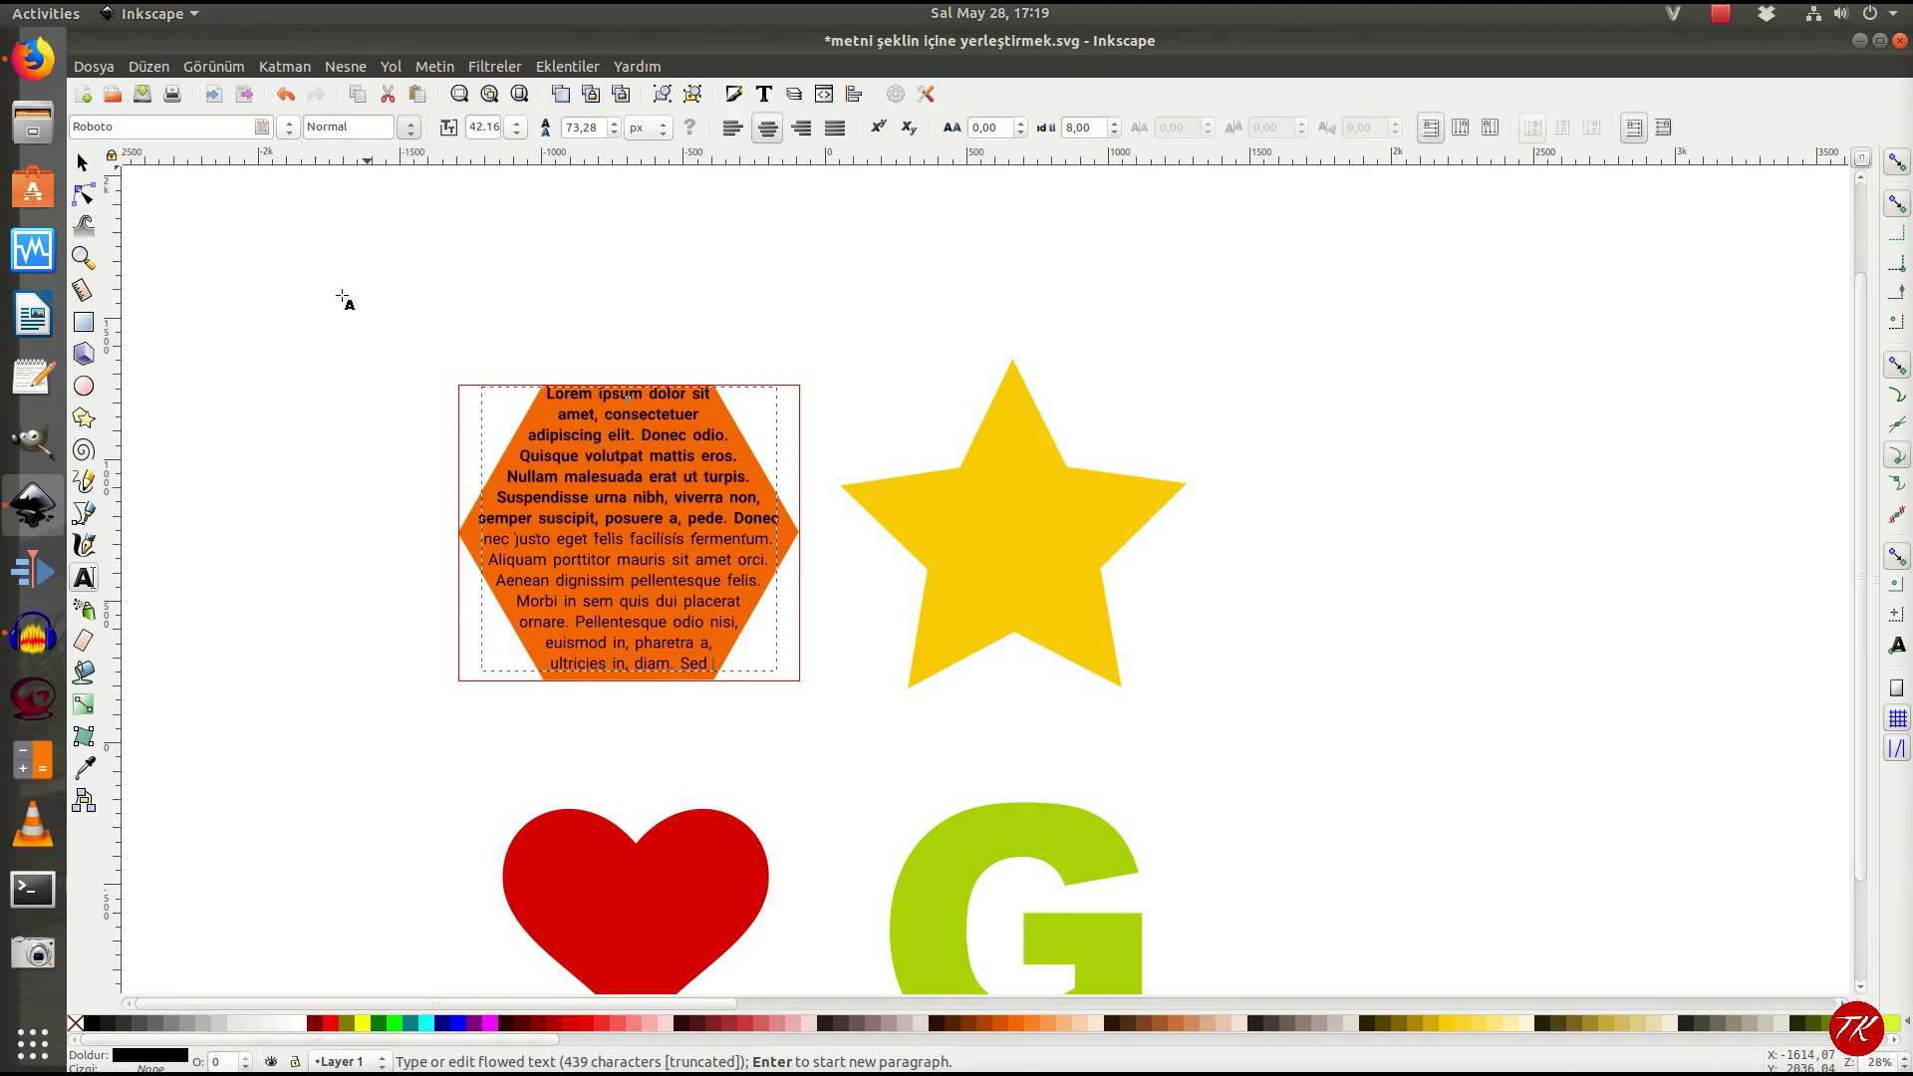
pyautogui.click(409, 128)
pyautogui.click(363, 185)
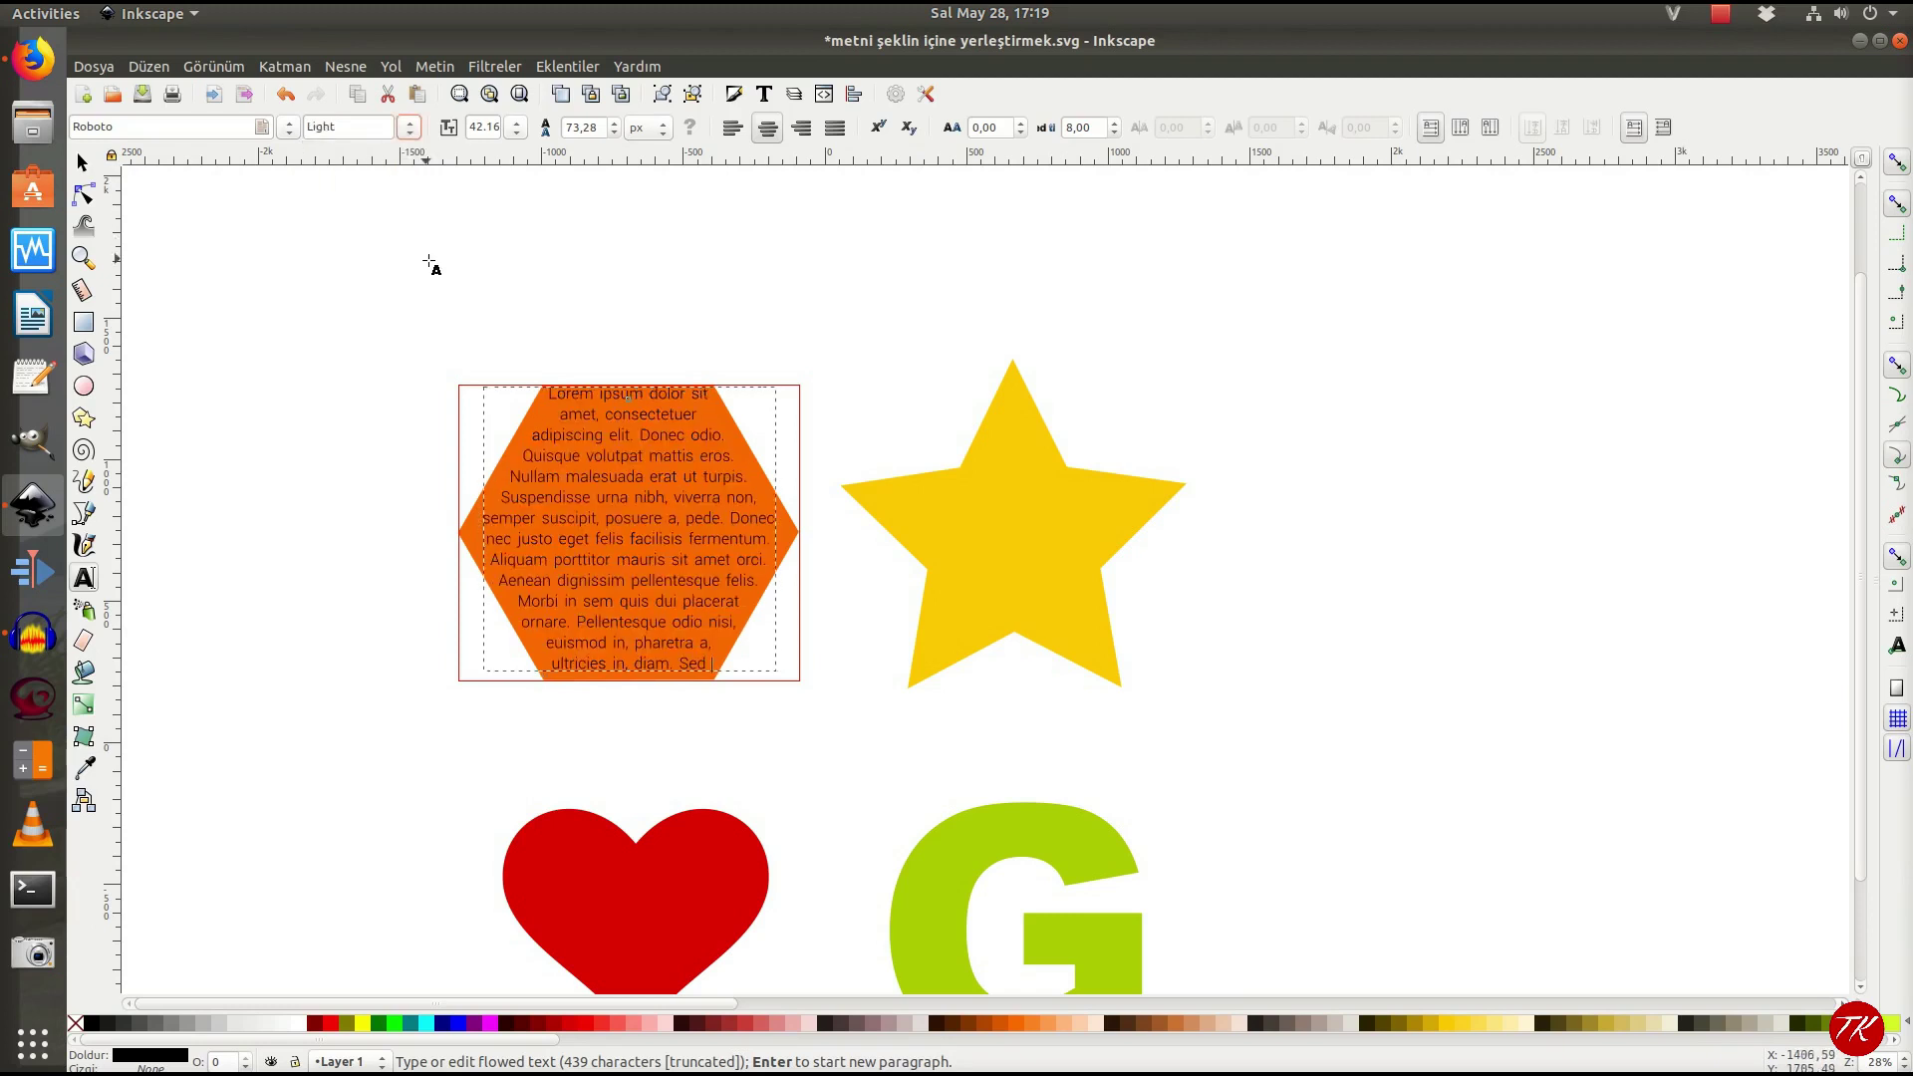
pyautogui.click(409, 127)
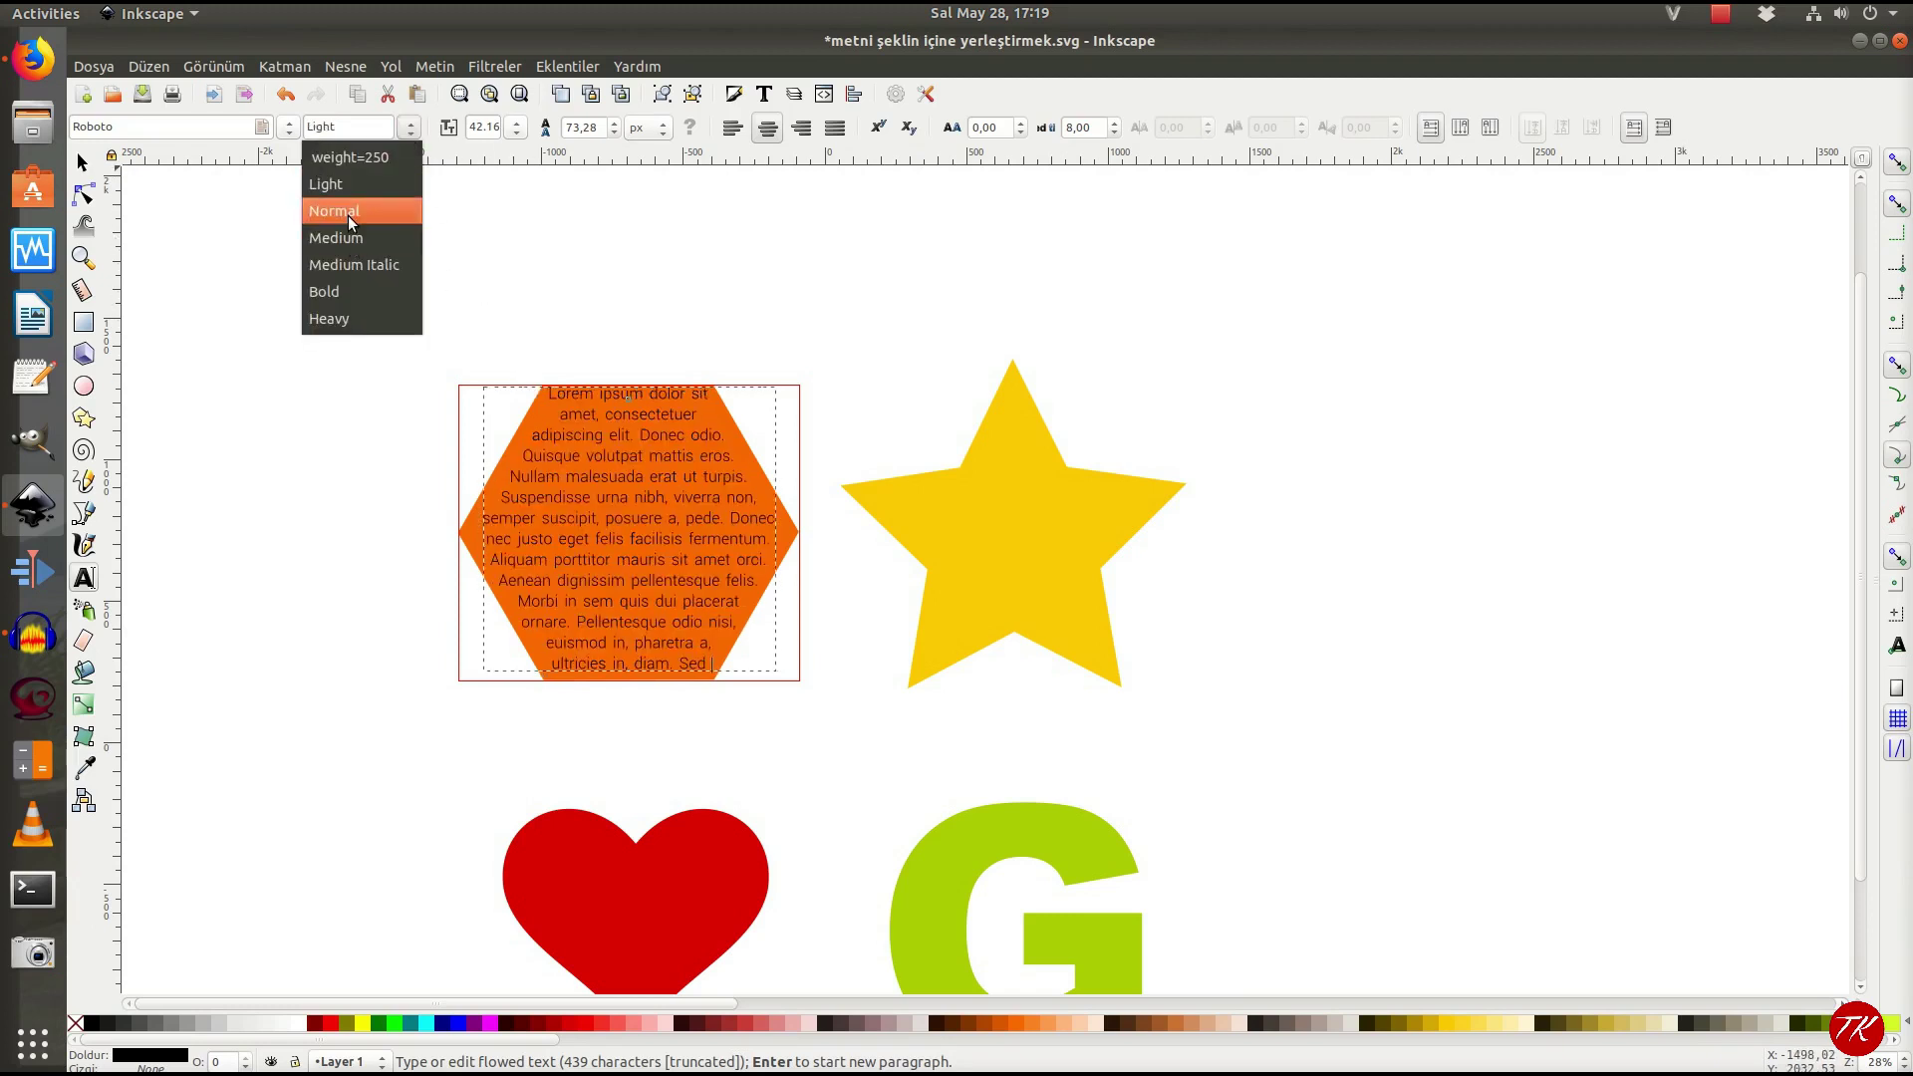
pyautogui.click(348, 213)
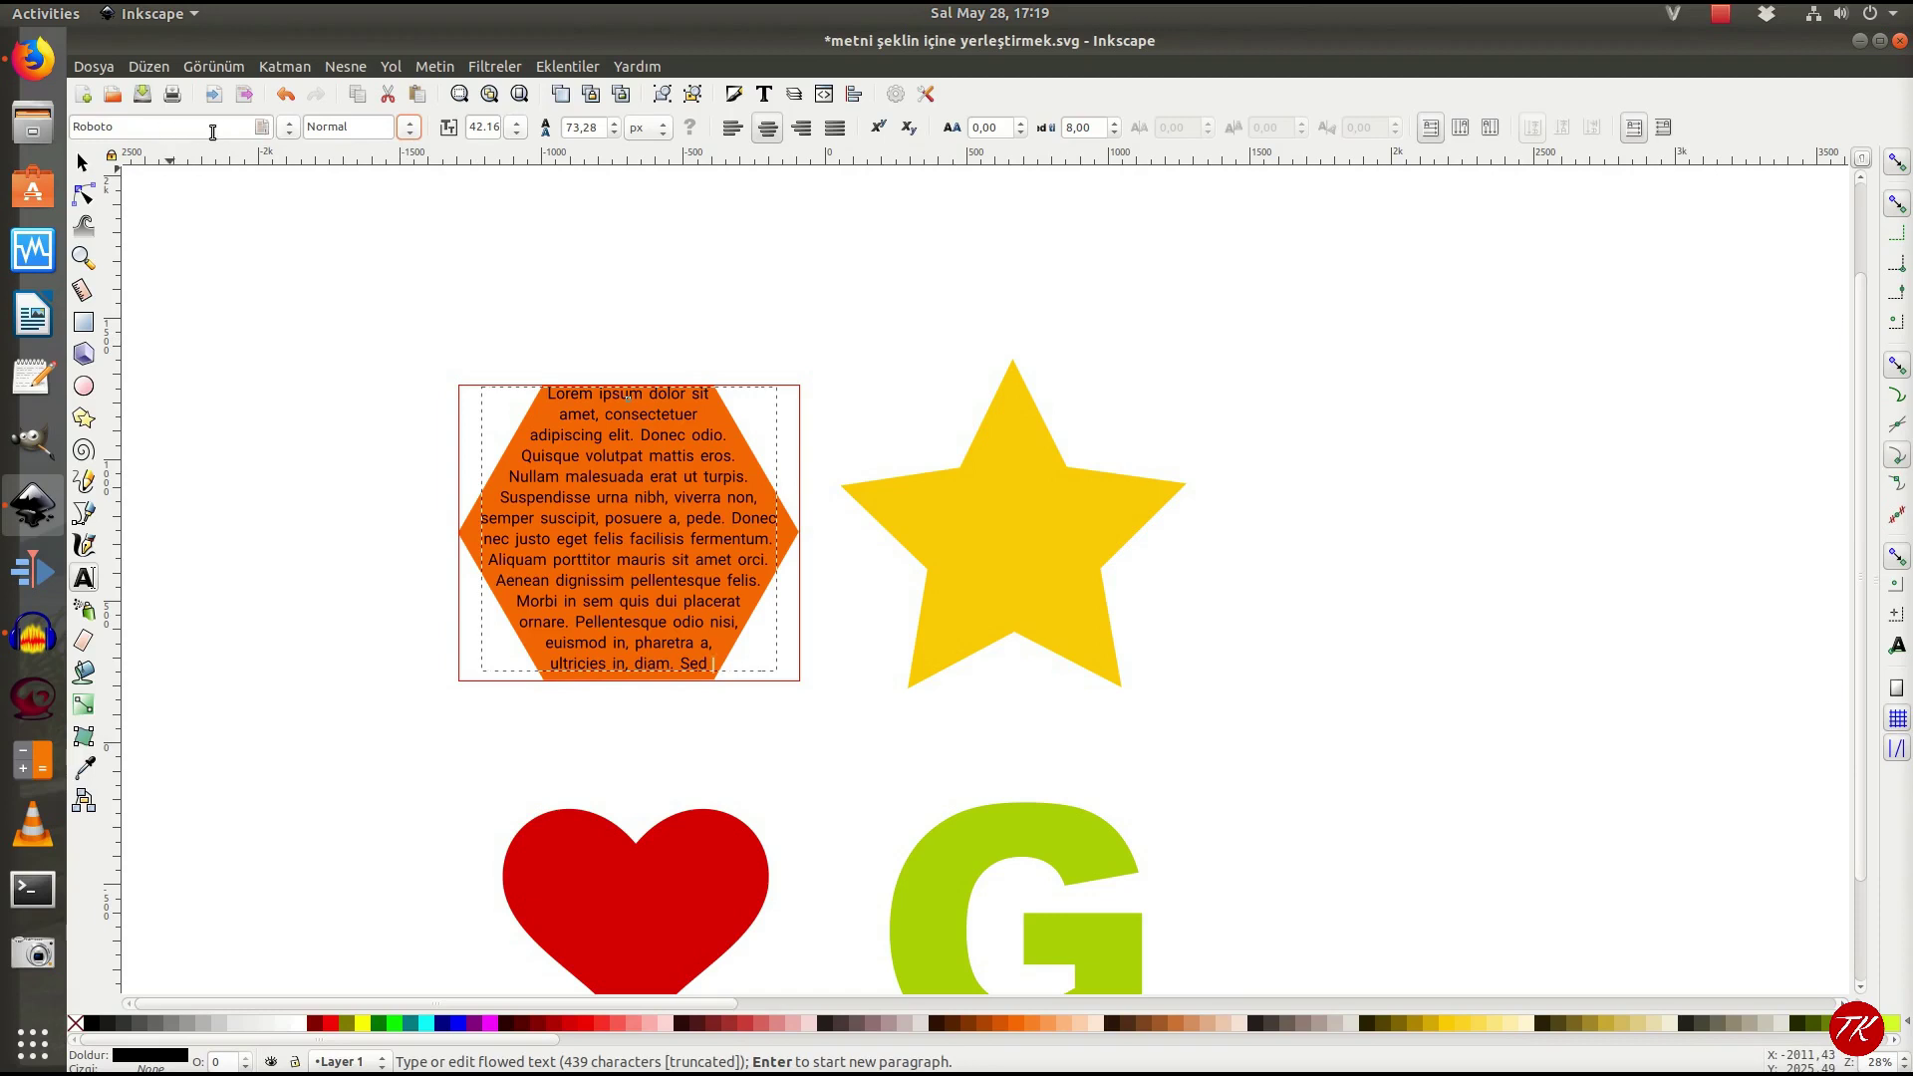
# Step: Set the word 'Suspendisse' to Bold and apply the green palette colour to it
pyautogui.scroll(1, 631, 555)
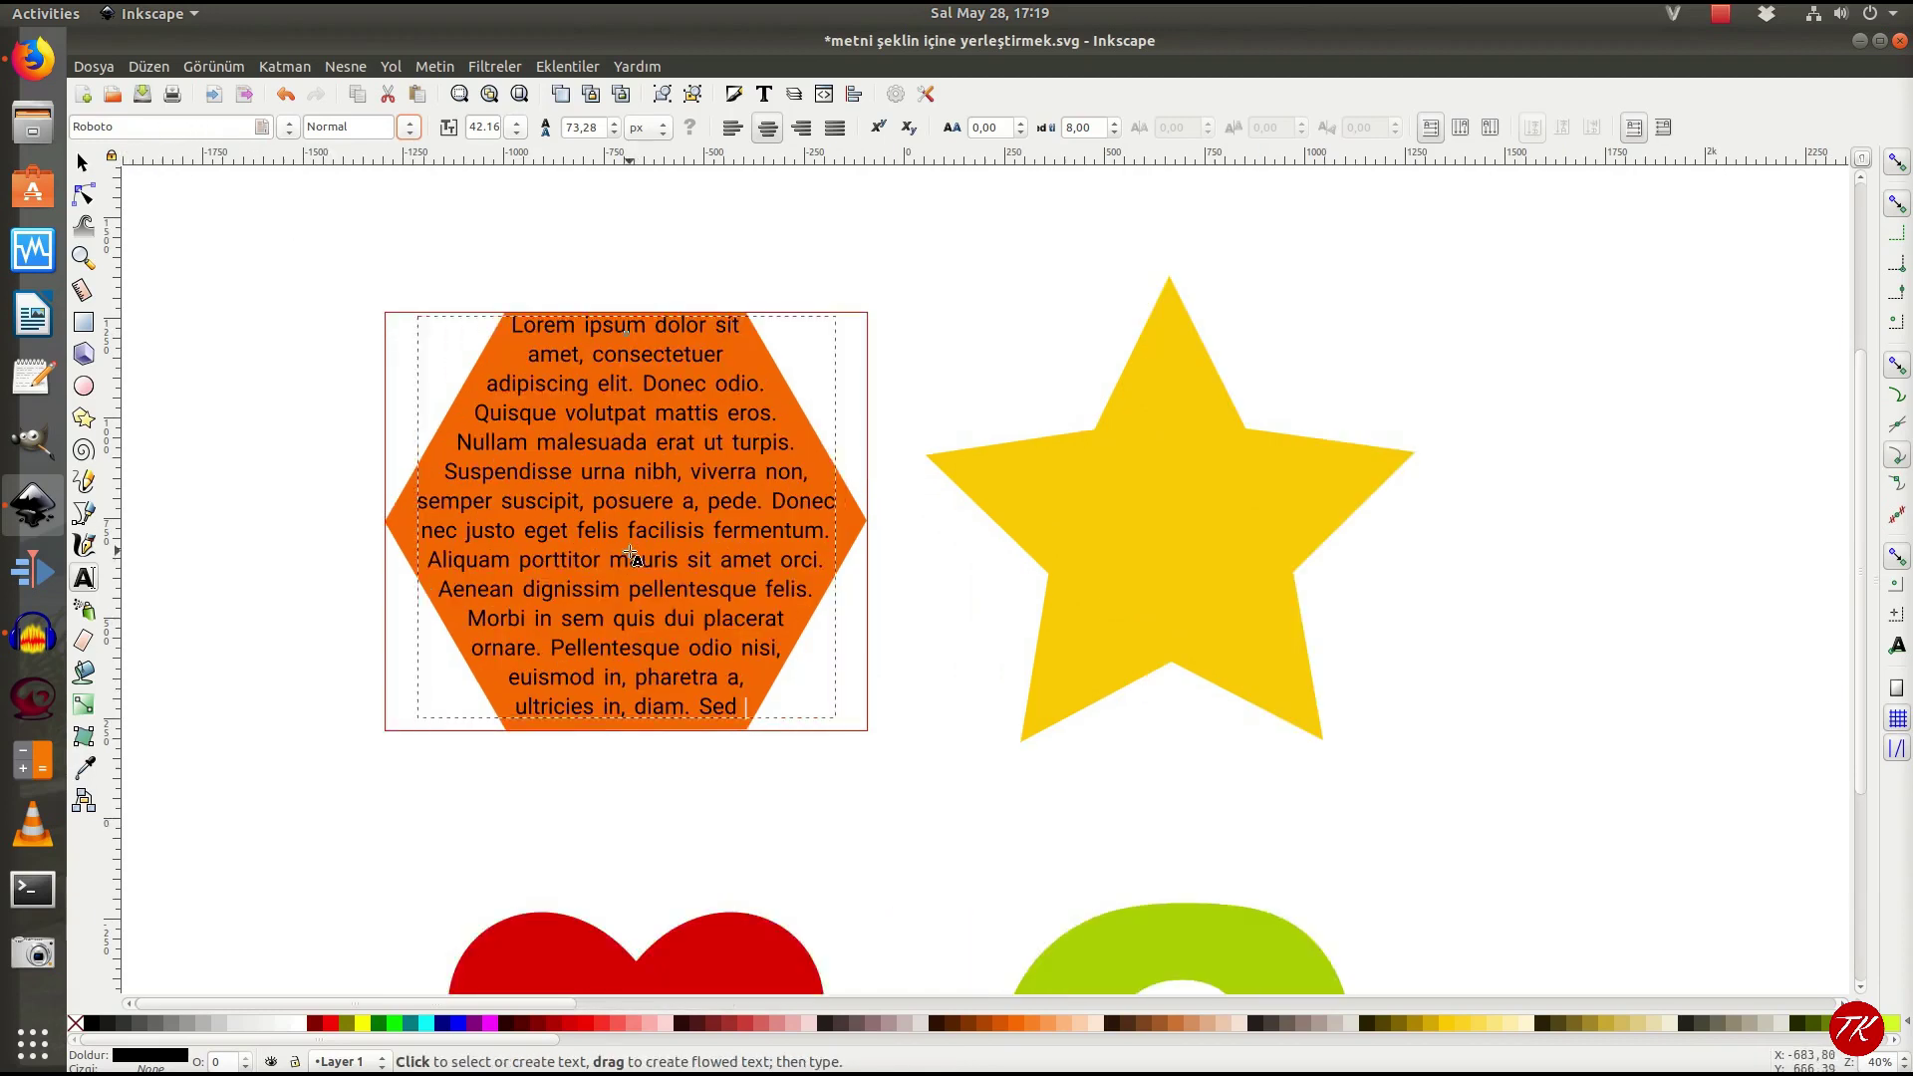
pyautogui.doubleClick(515, 471)
pyautogui.click(409, 126)
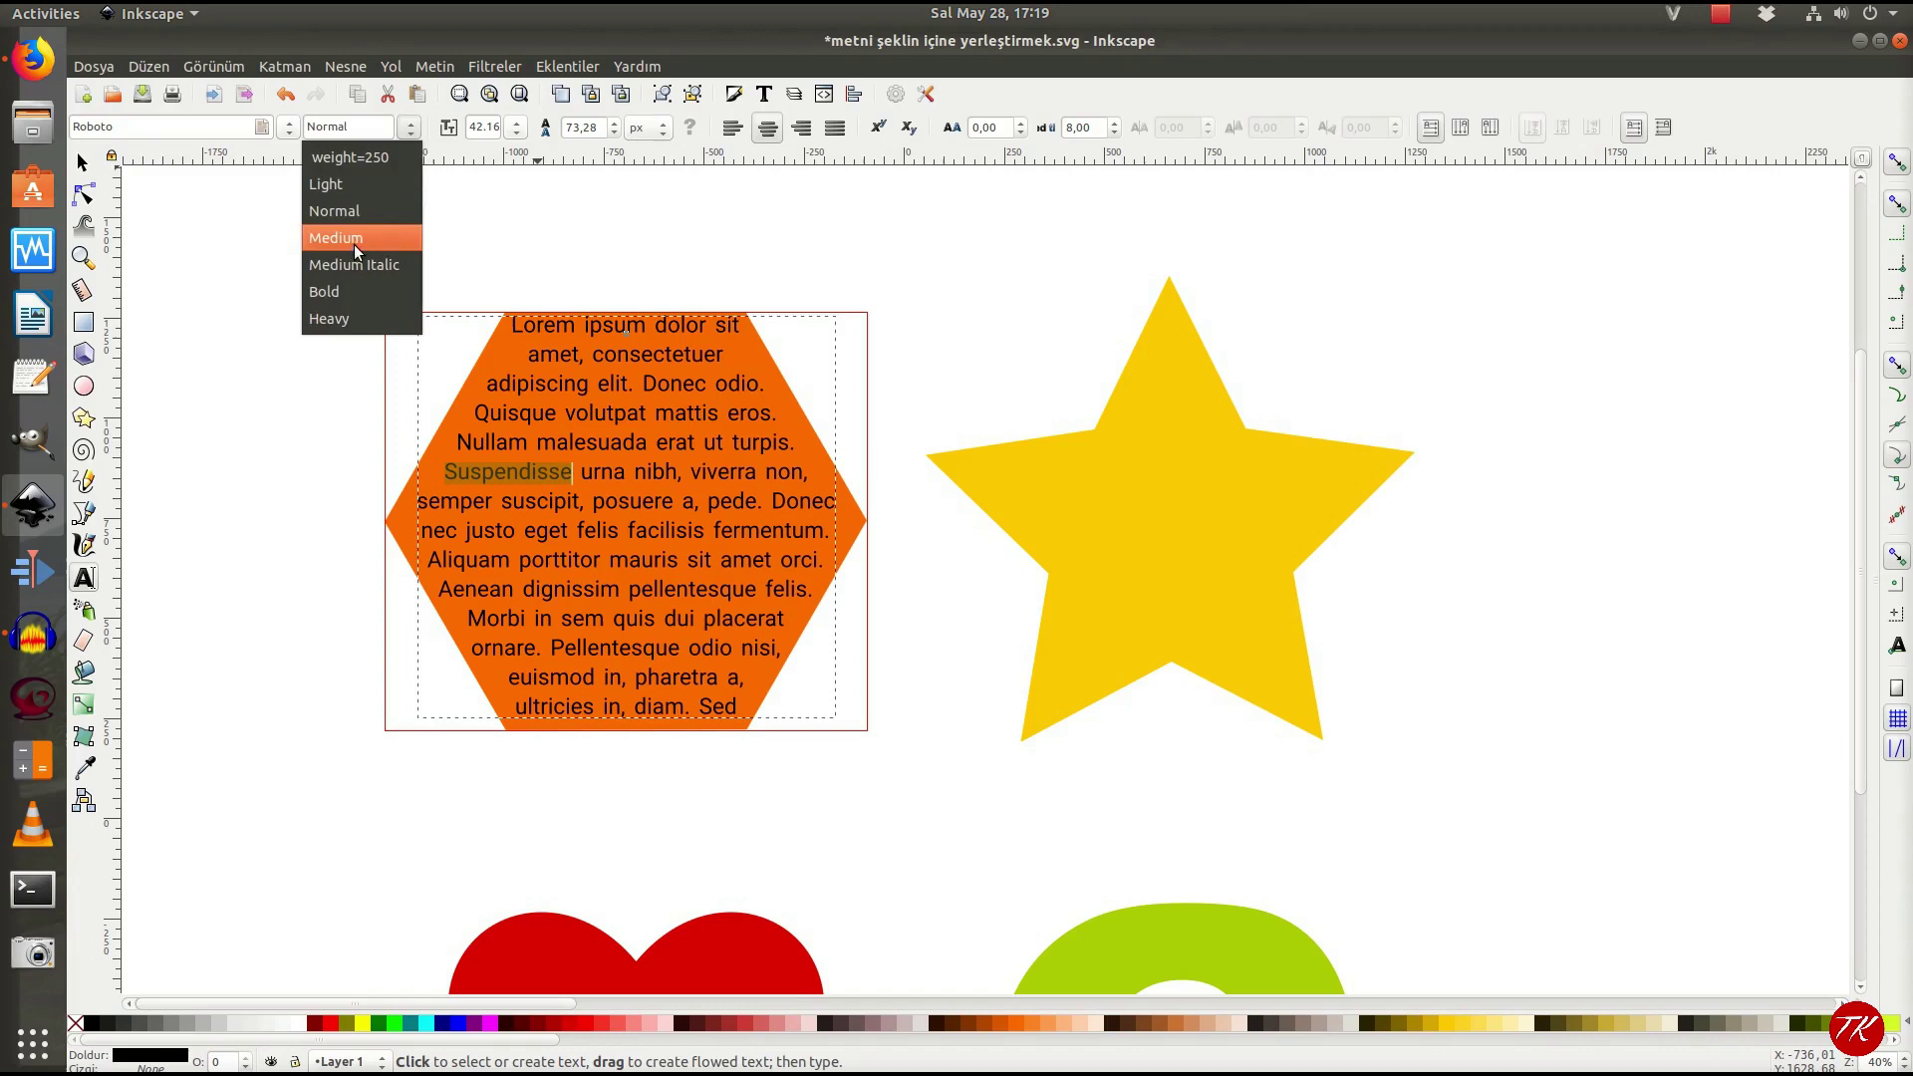
pyautogui.press('Escape')
pyautogui.click(367, 293)
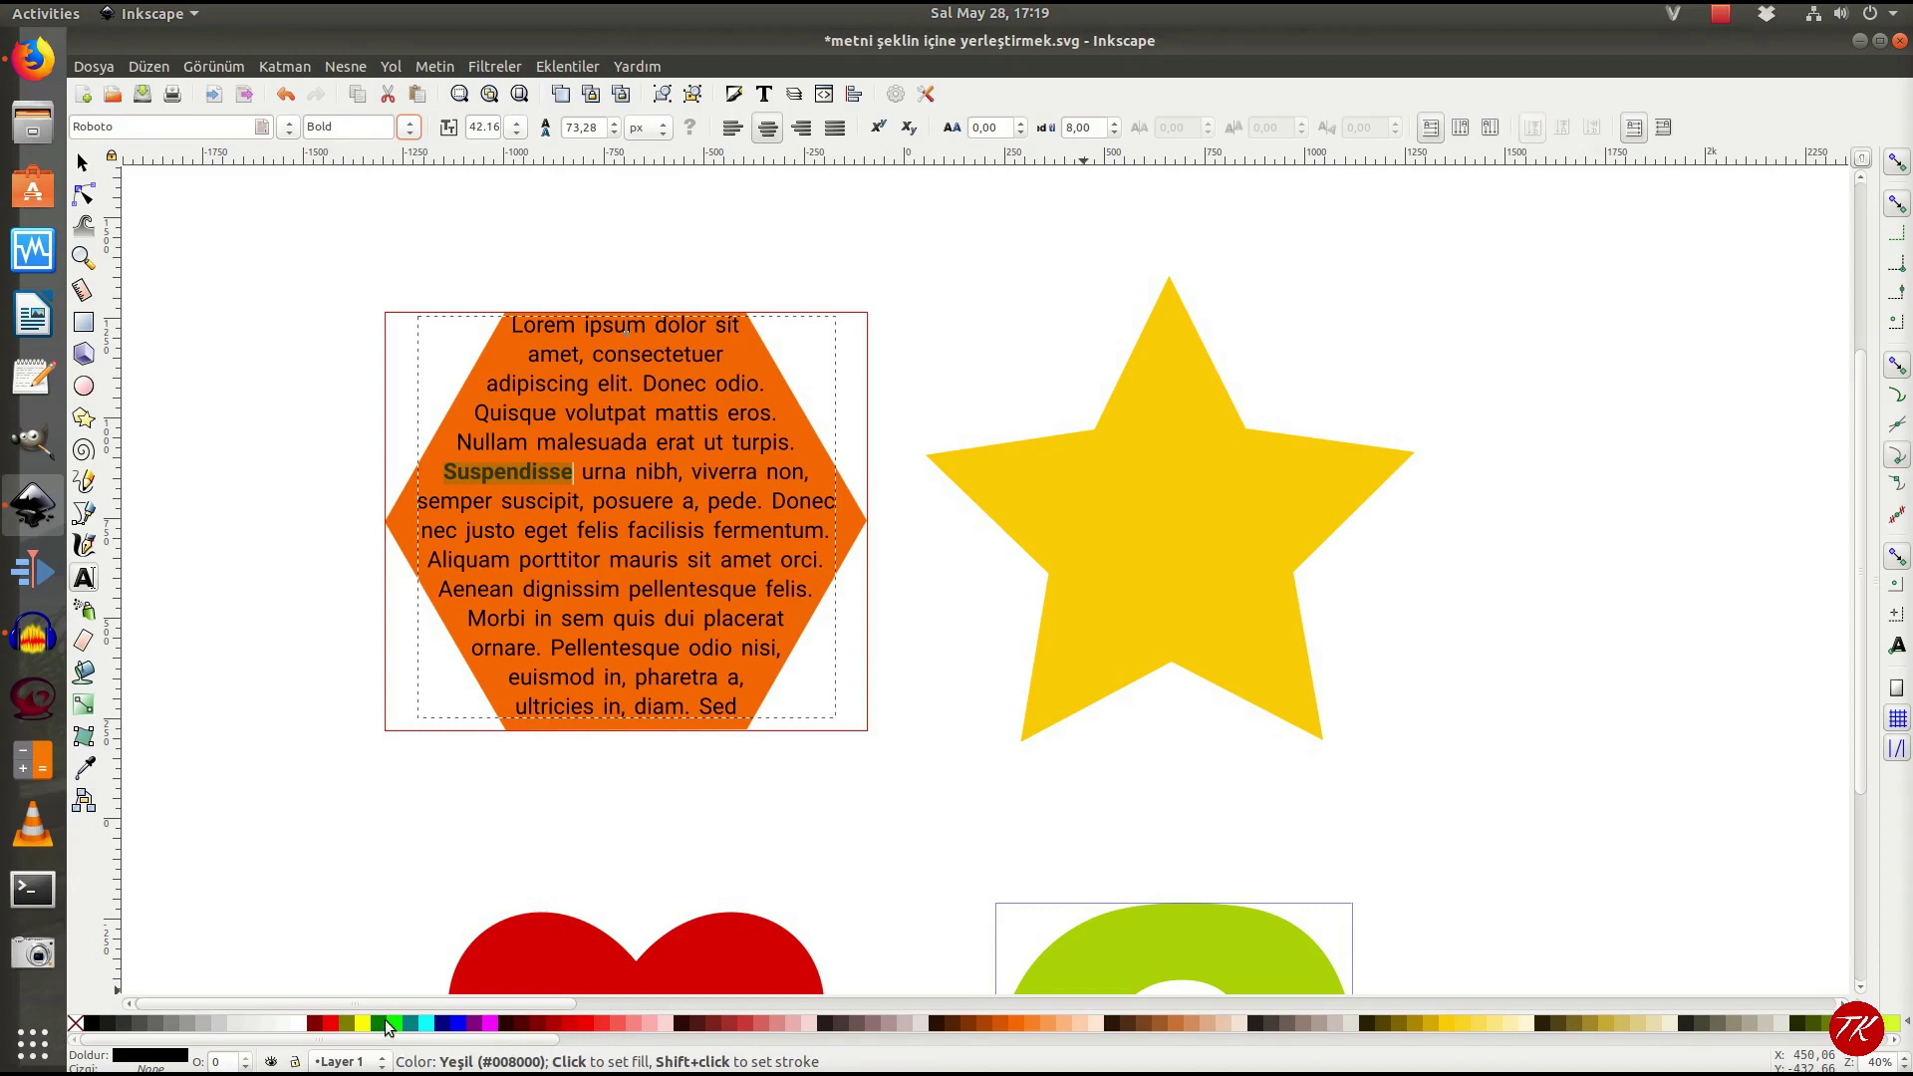
pyautogui.click(393, 1024)
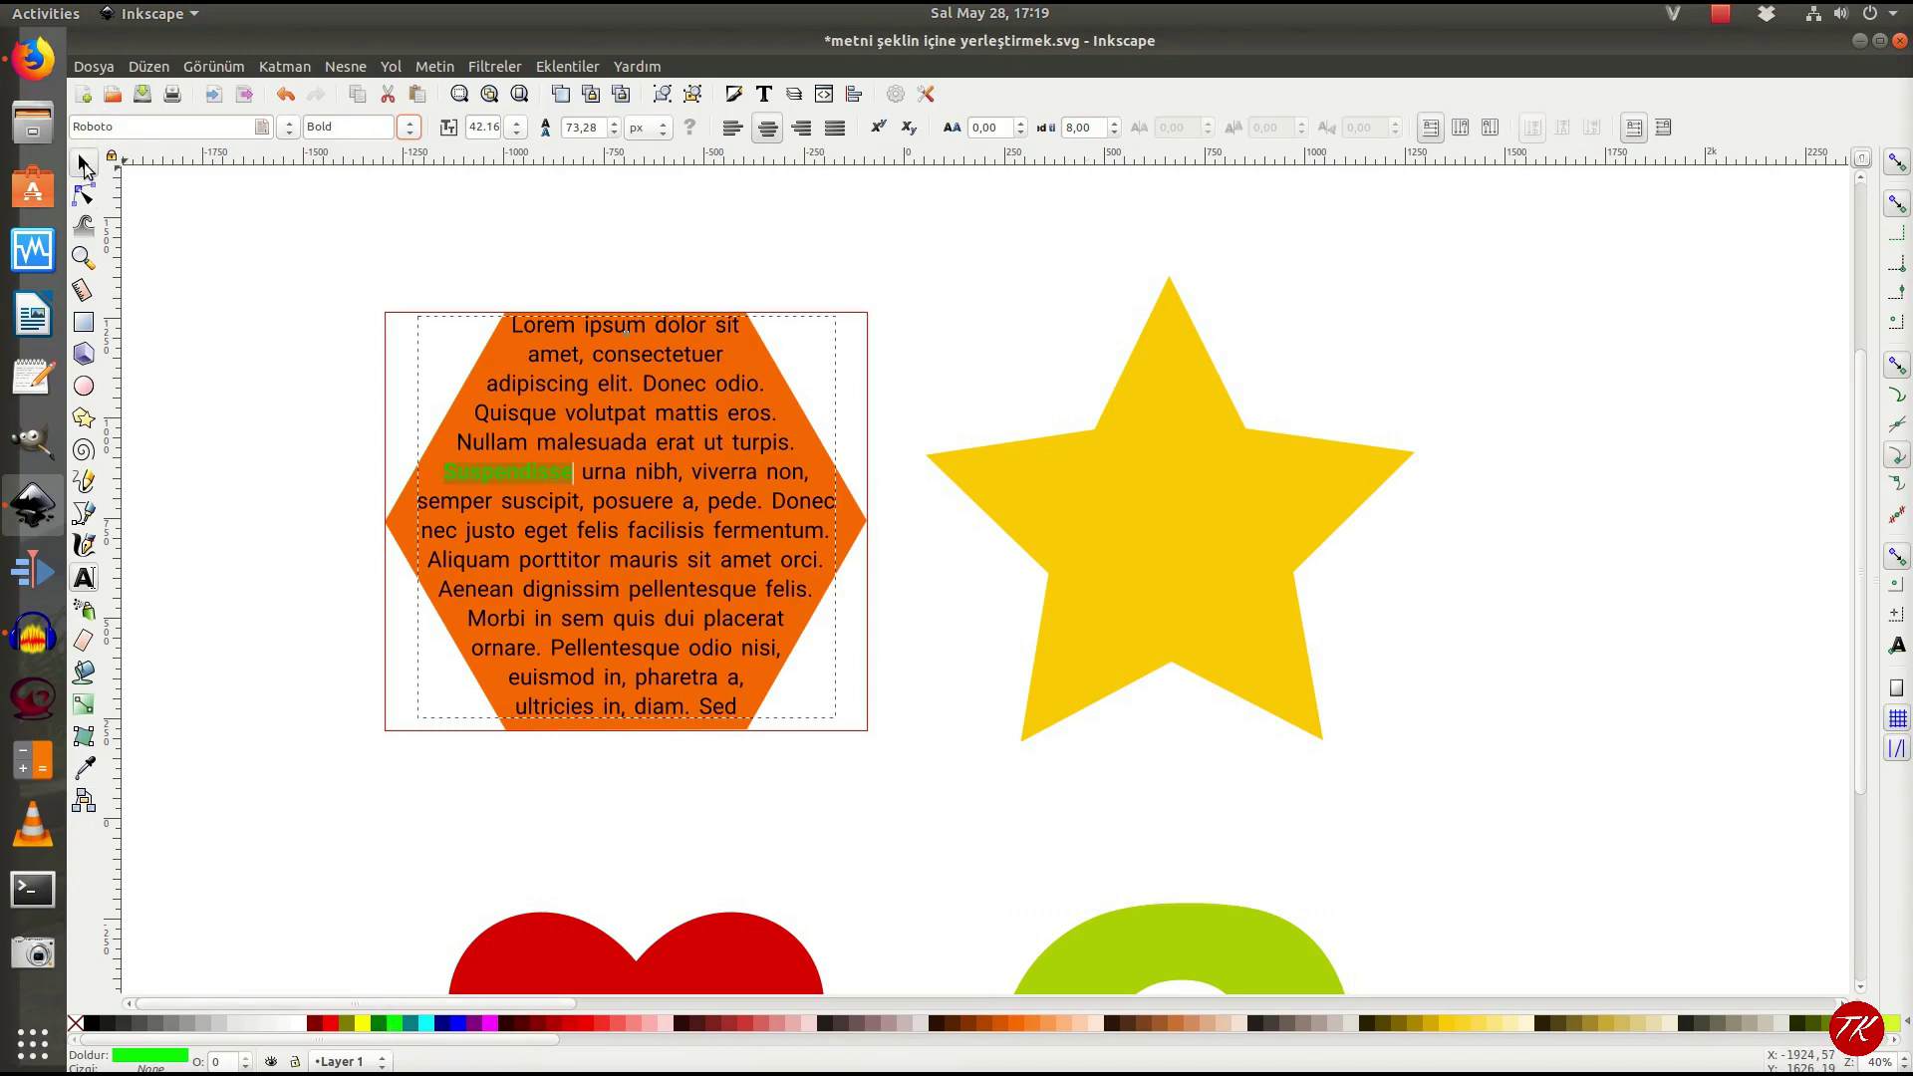
pyautogui.click(85, 166)
pyautogui.click(496, 754)
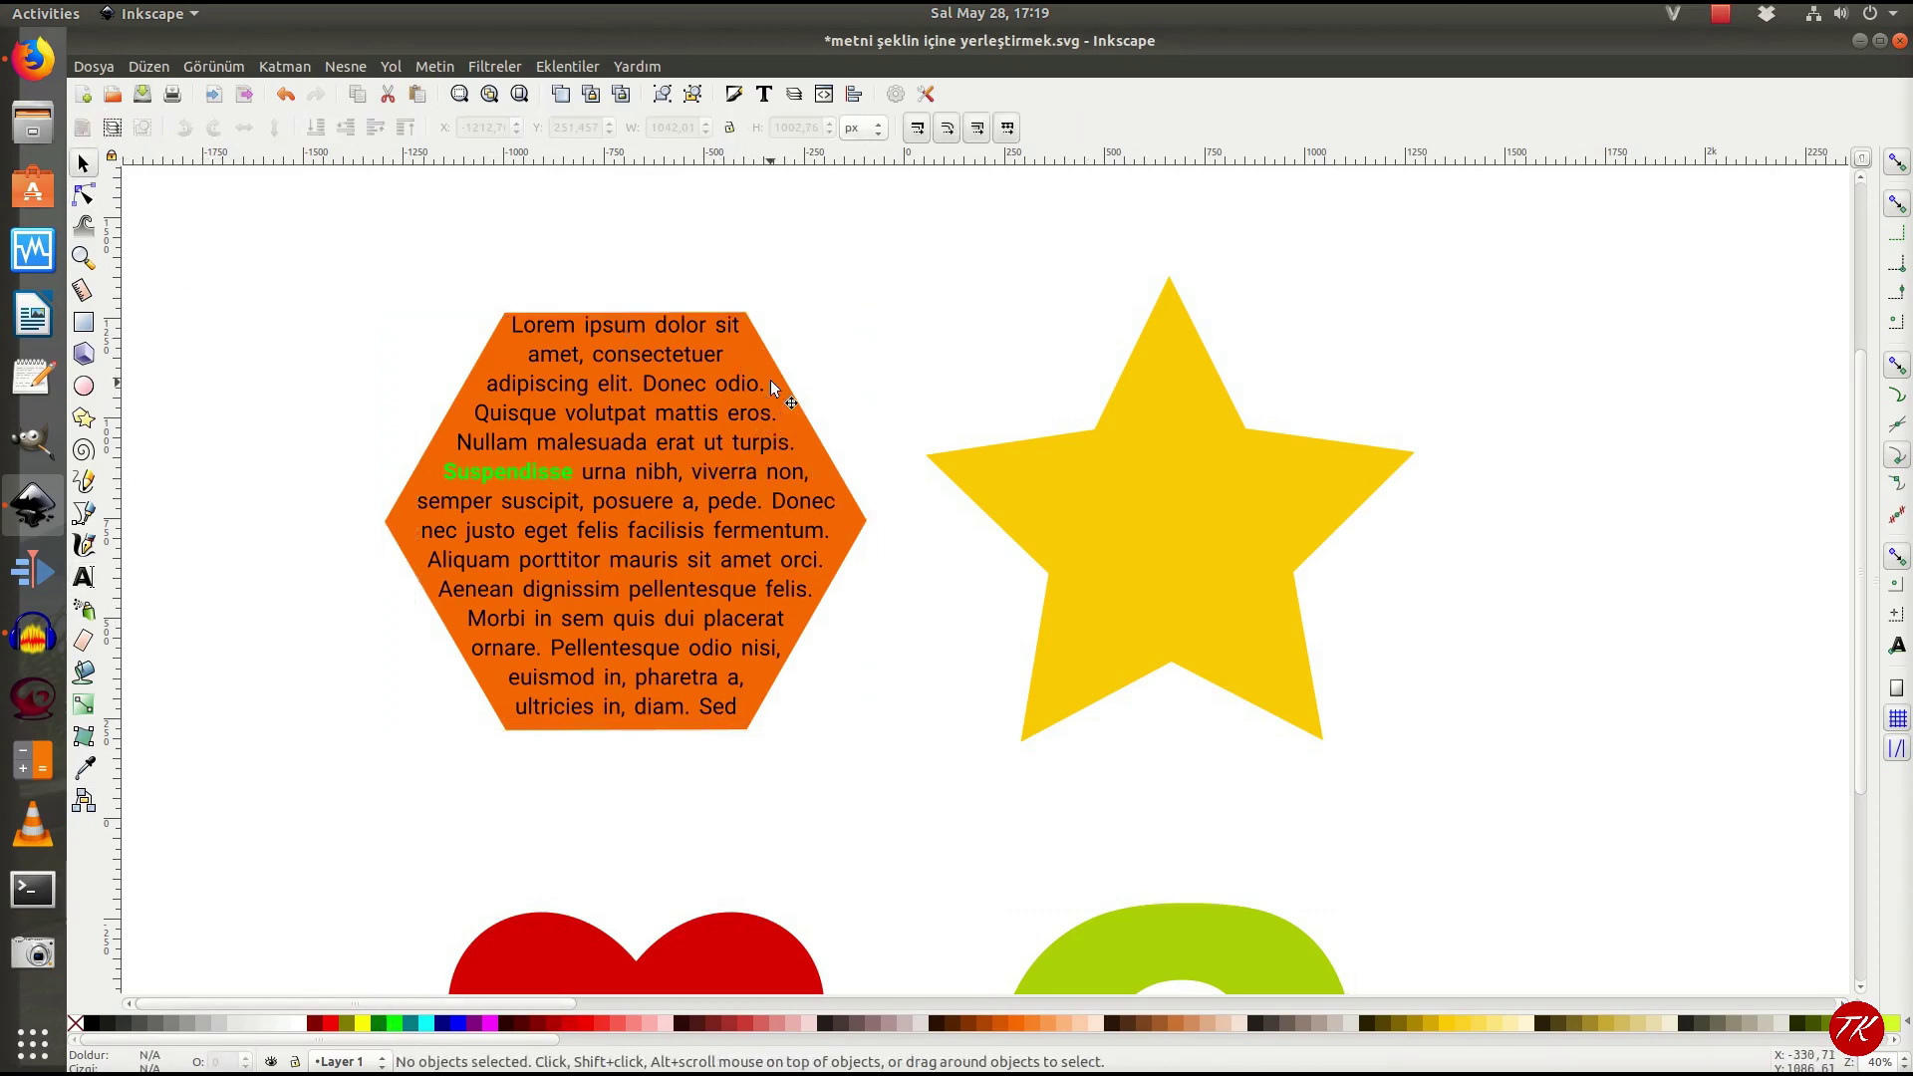
# Step: Raise the hexagon to top, scale it up slightly by its corner handle, then lower it to bottom
pyautogui.click(765, 345)
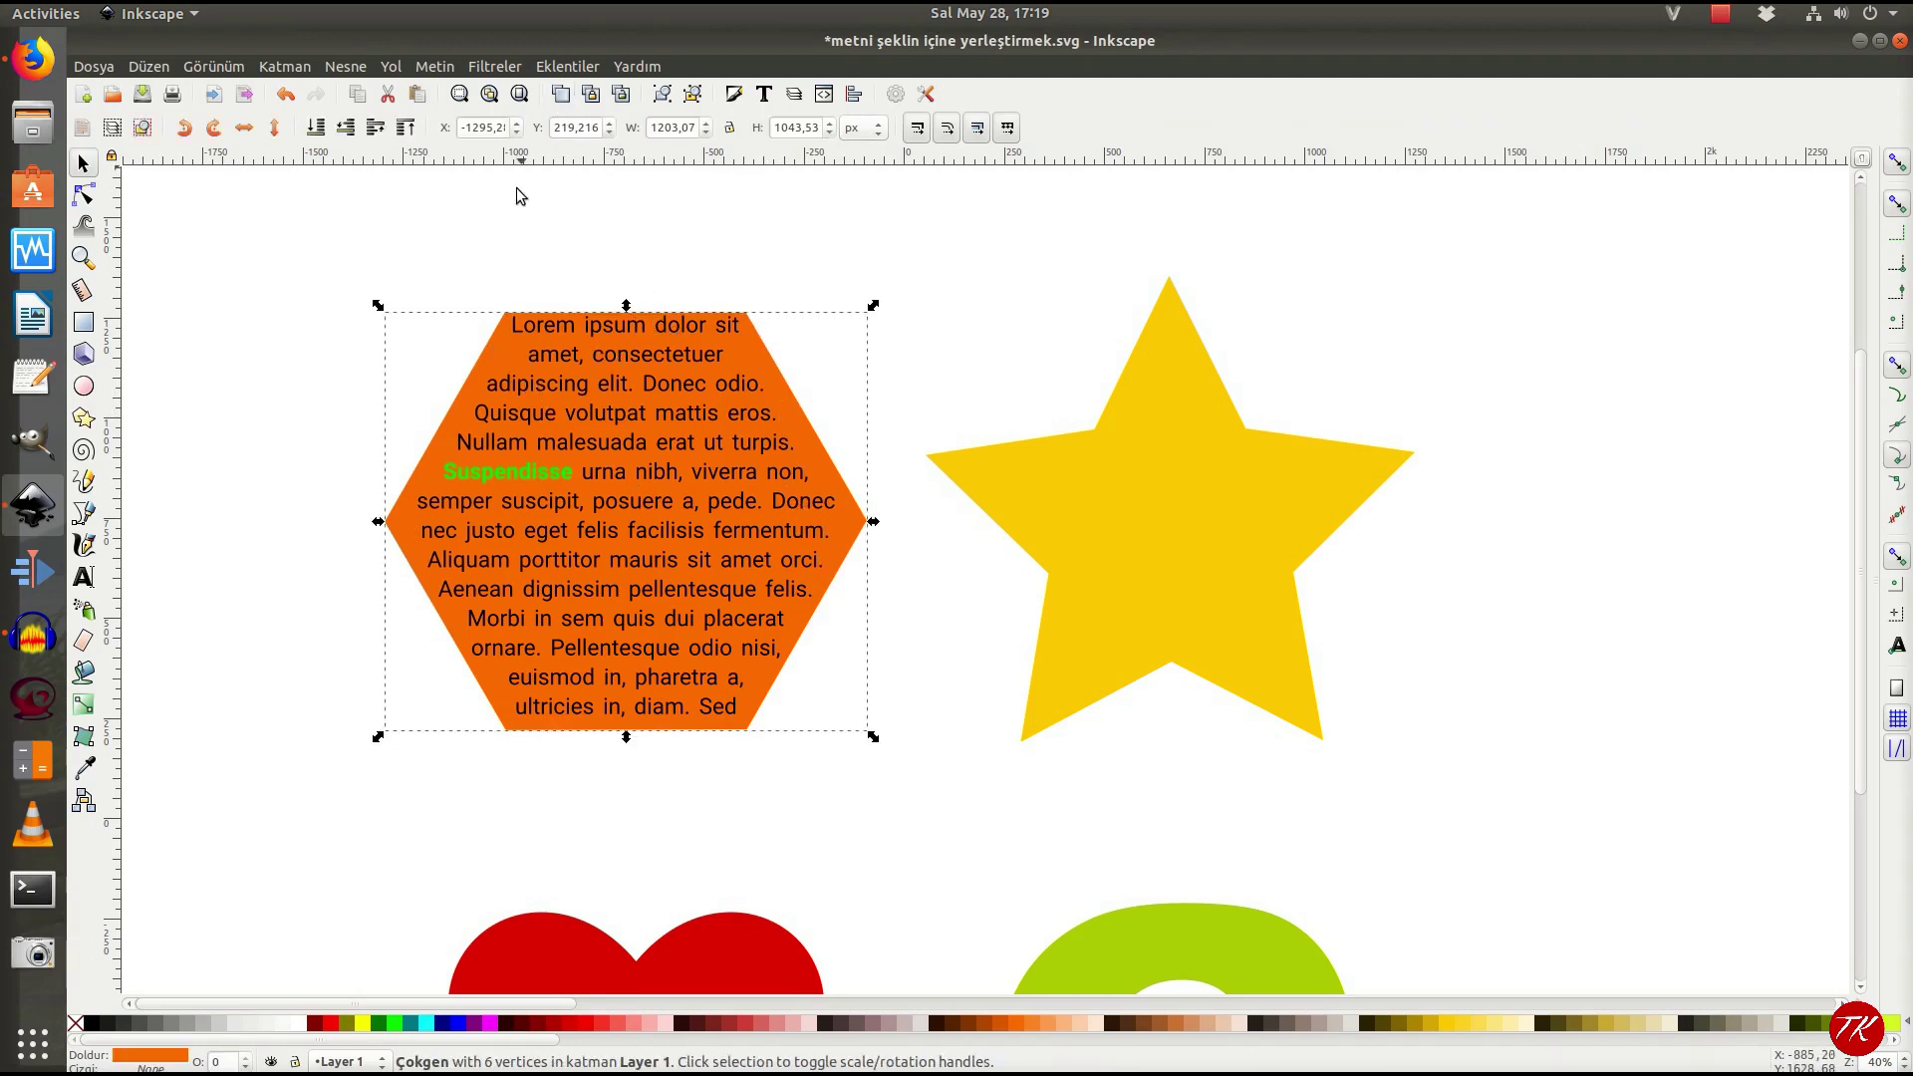
pyautogui.click(561, 93)
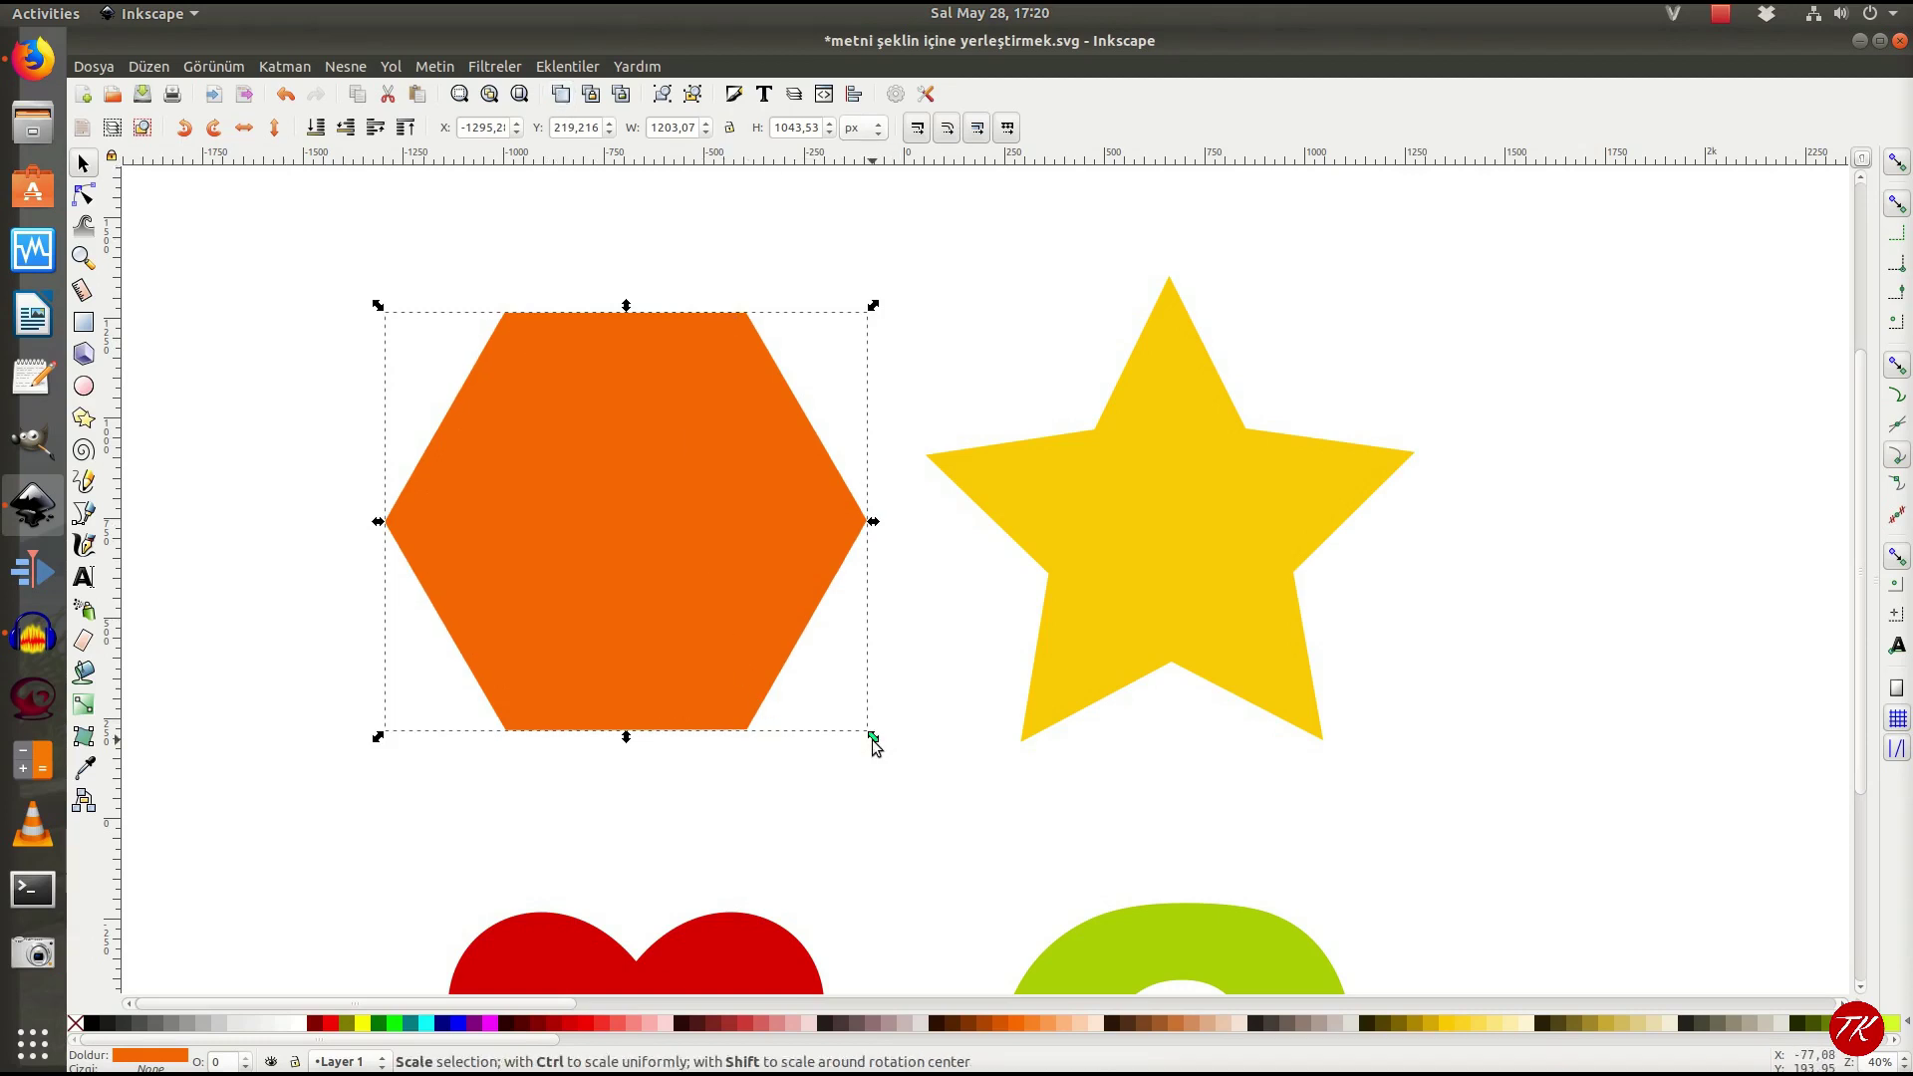
pyautogui.moveTo(872, 738); pyautogui.dragTo(900, 769)
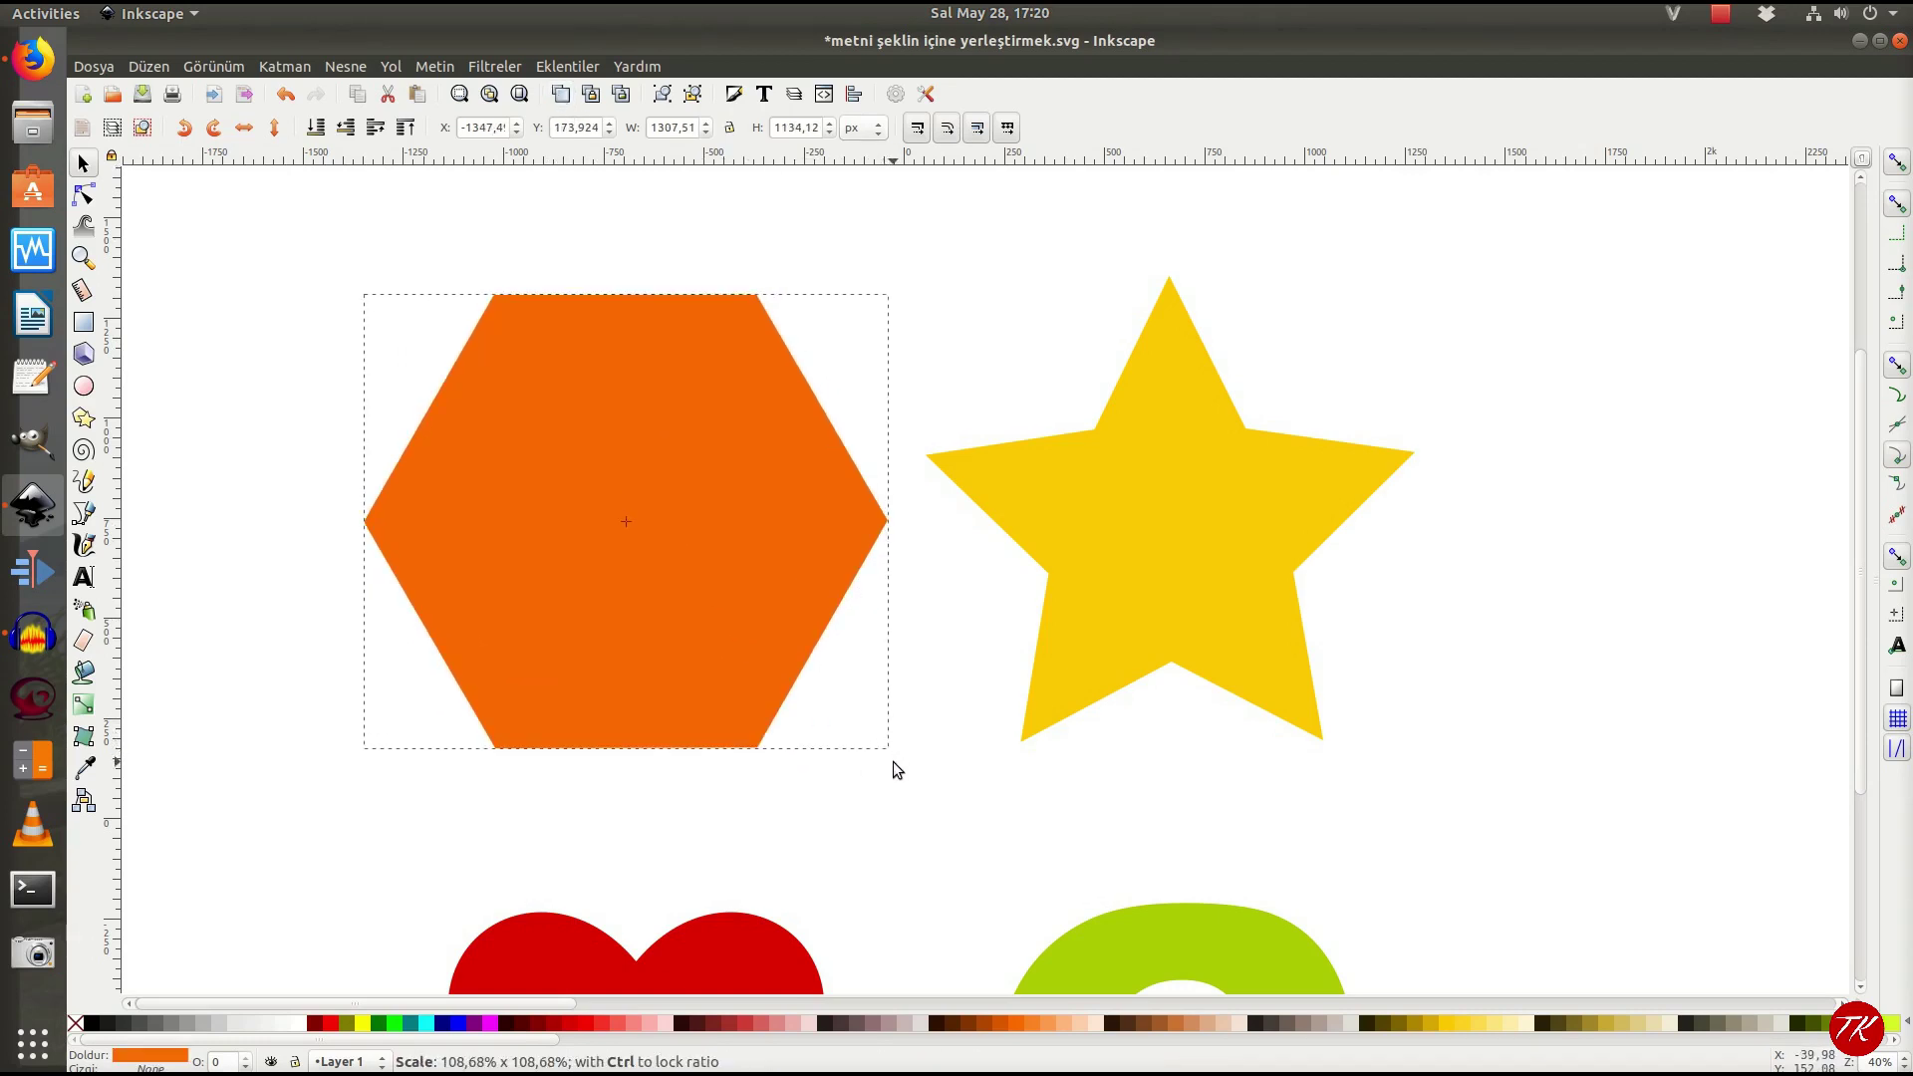
pyautogui.click(315, 128)
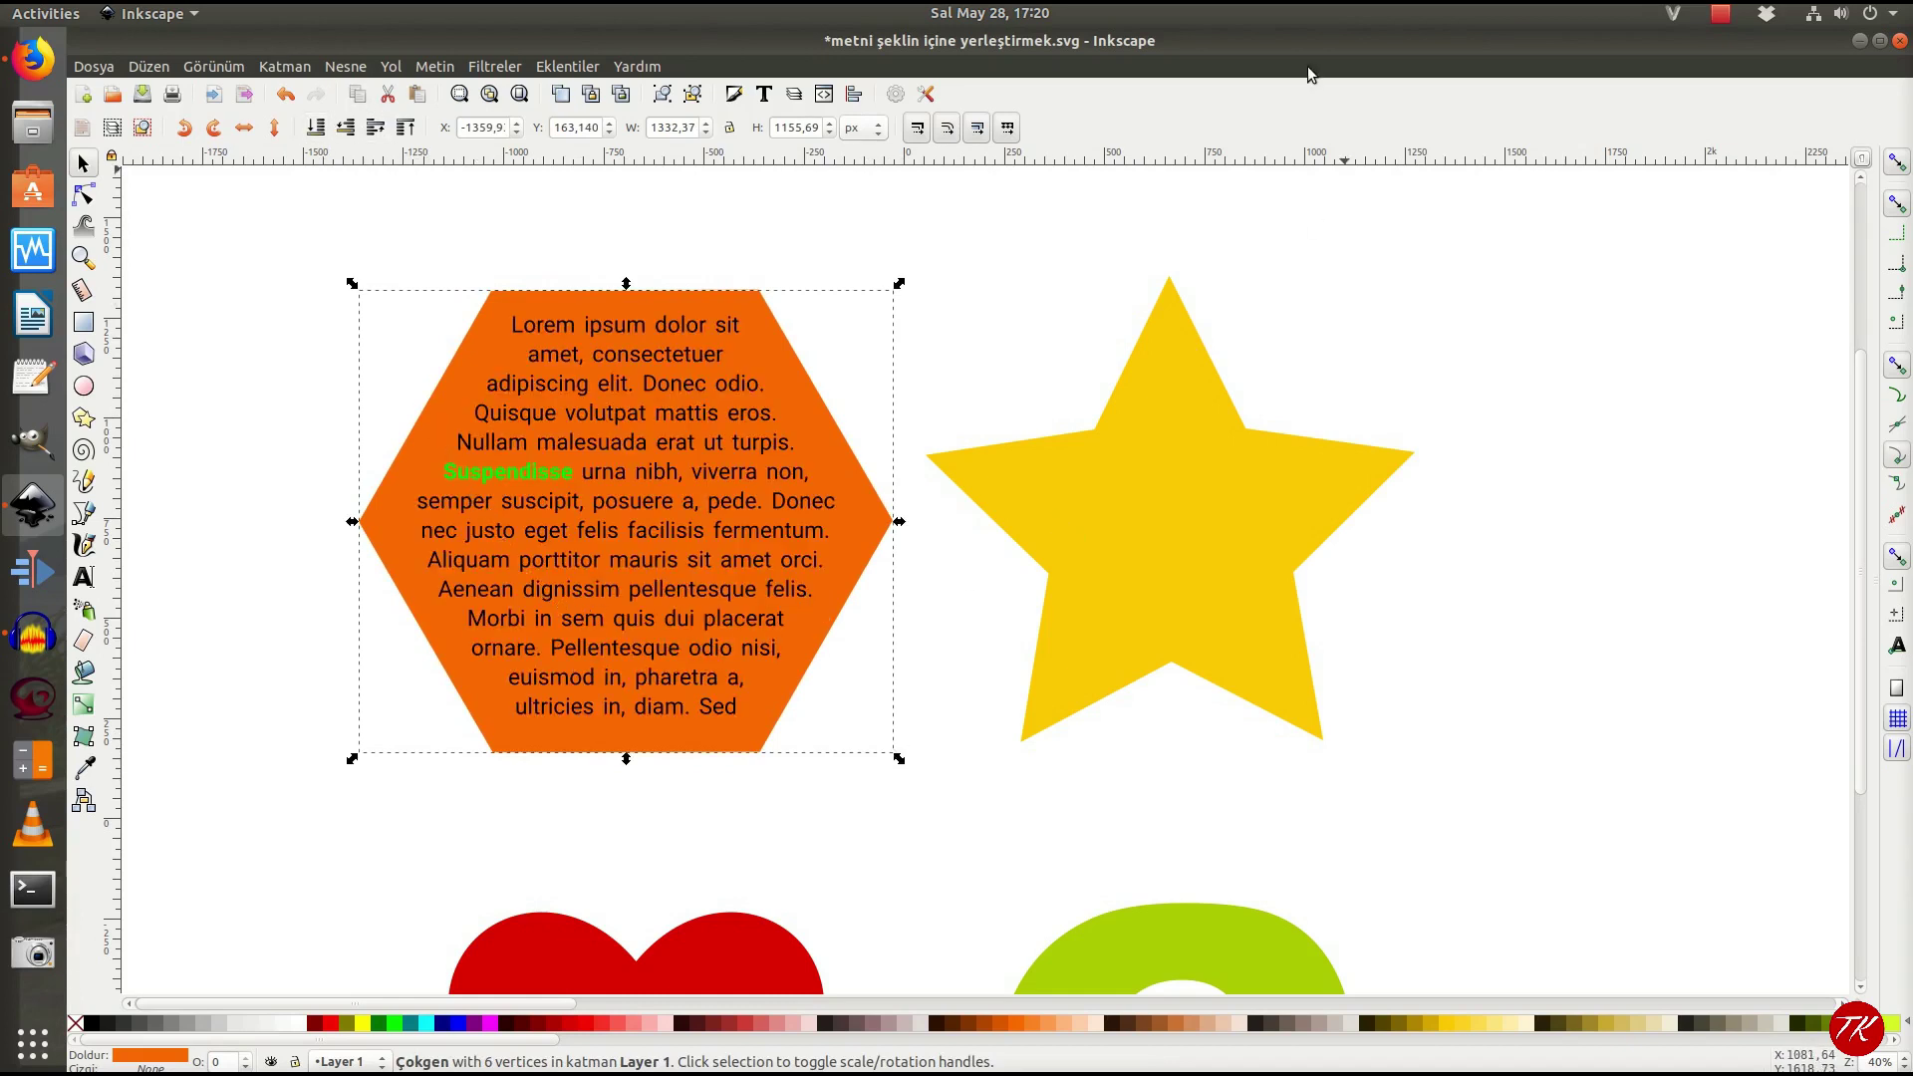
# Step: Set the hexagon's stroke paint to flat black, then select the flowed text
pyautogui.click(734, 94)
pyautogui.click(1635, 193)
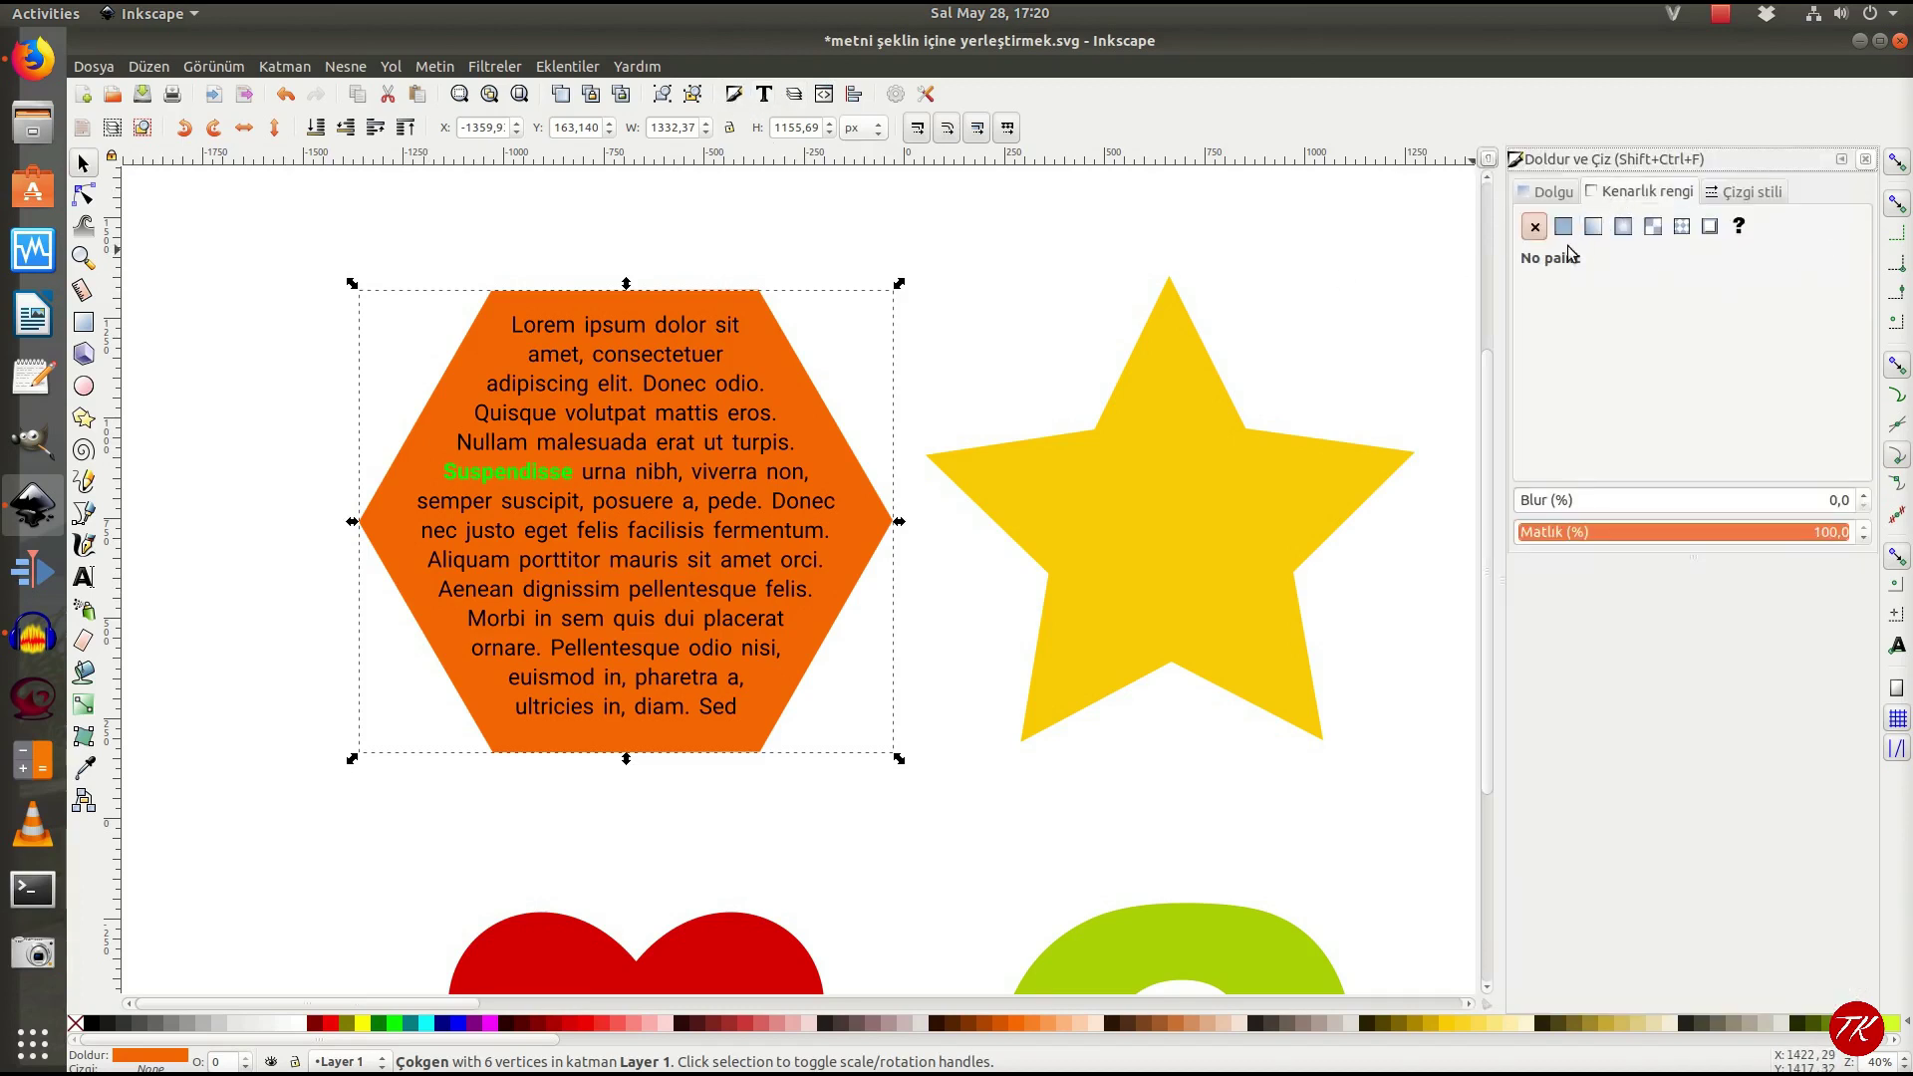
pyautogui.click(1564, 226)
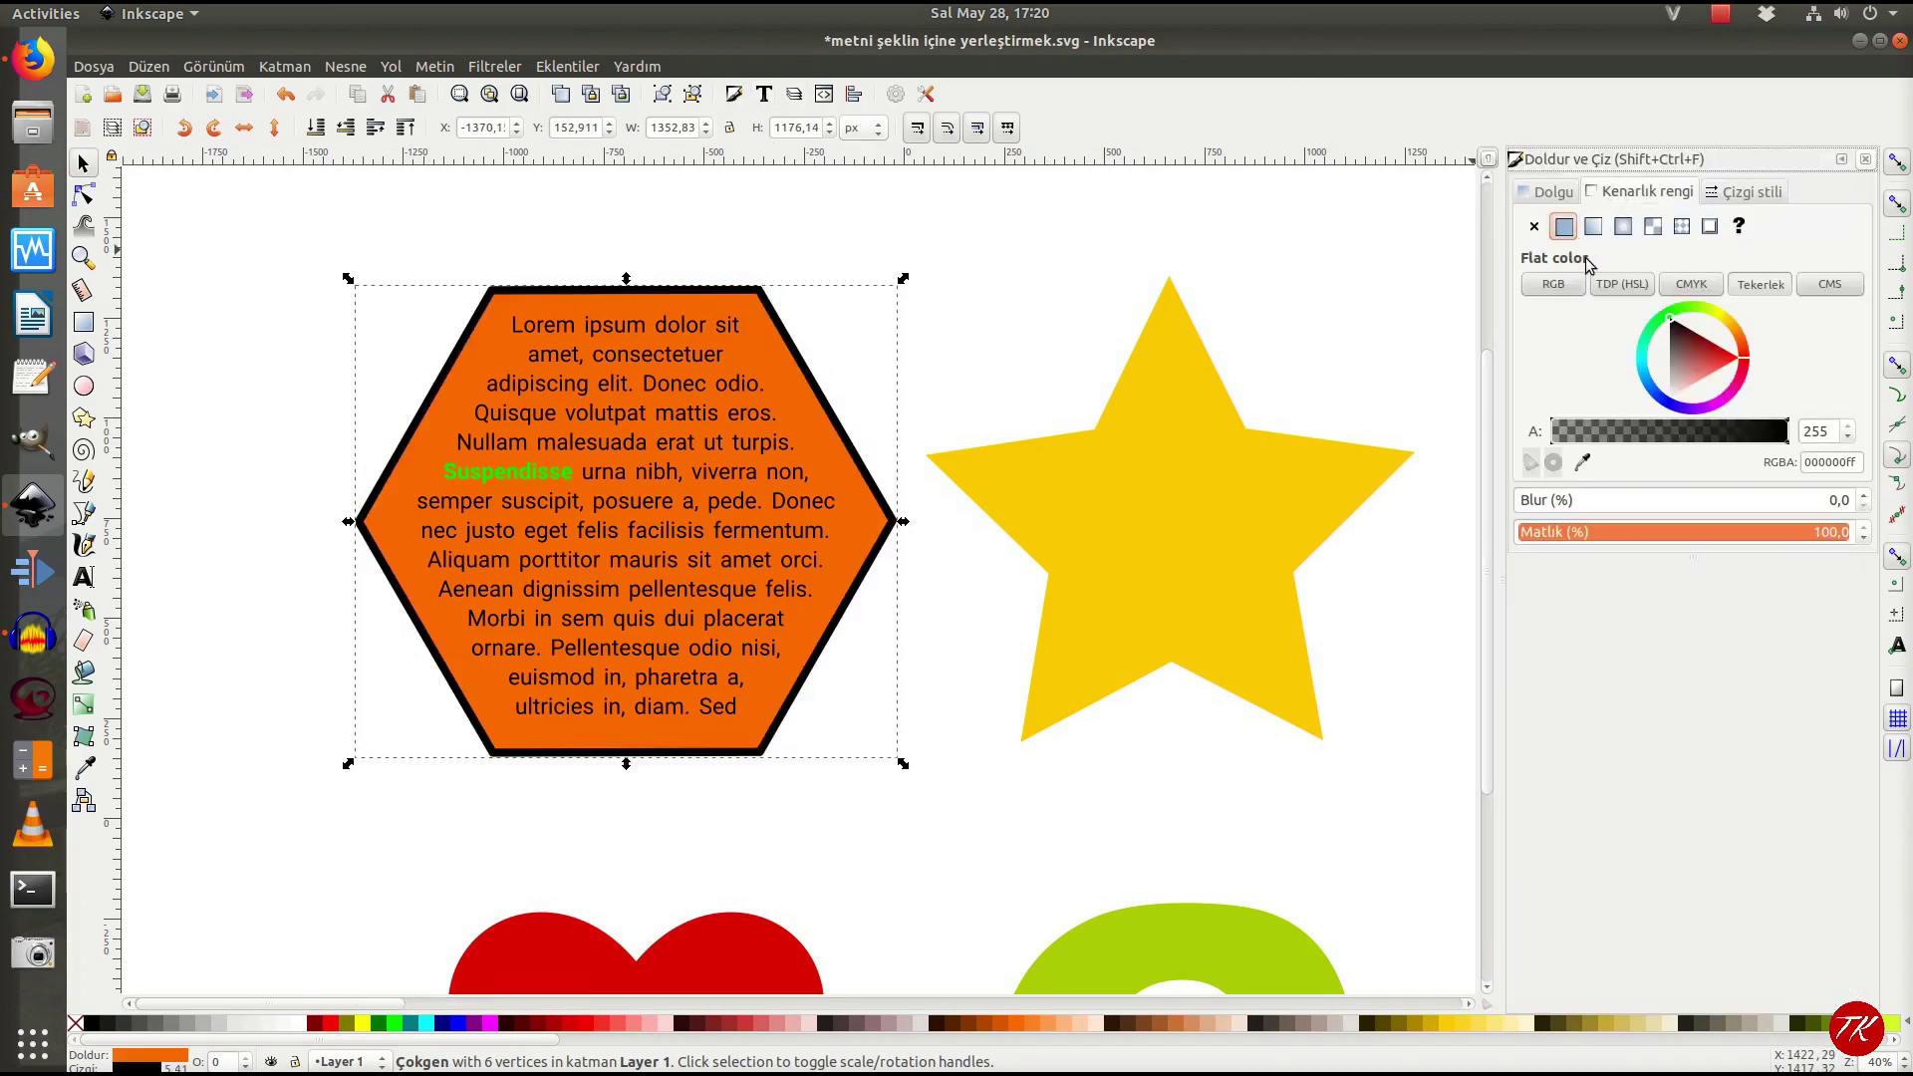
pyautogui.click(948, 876)
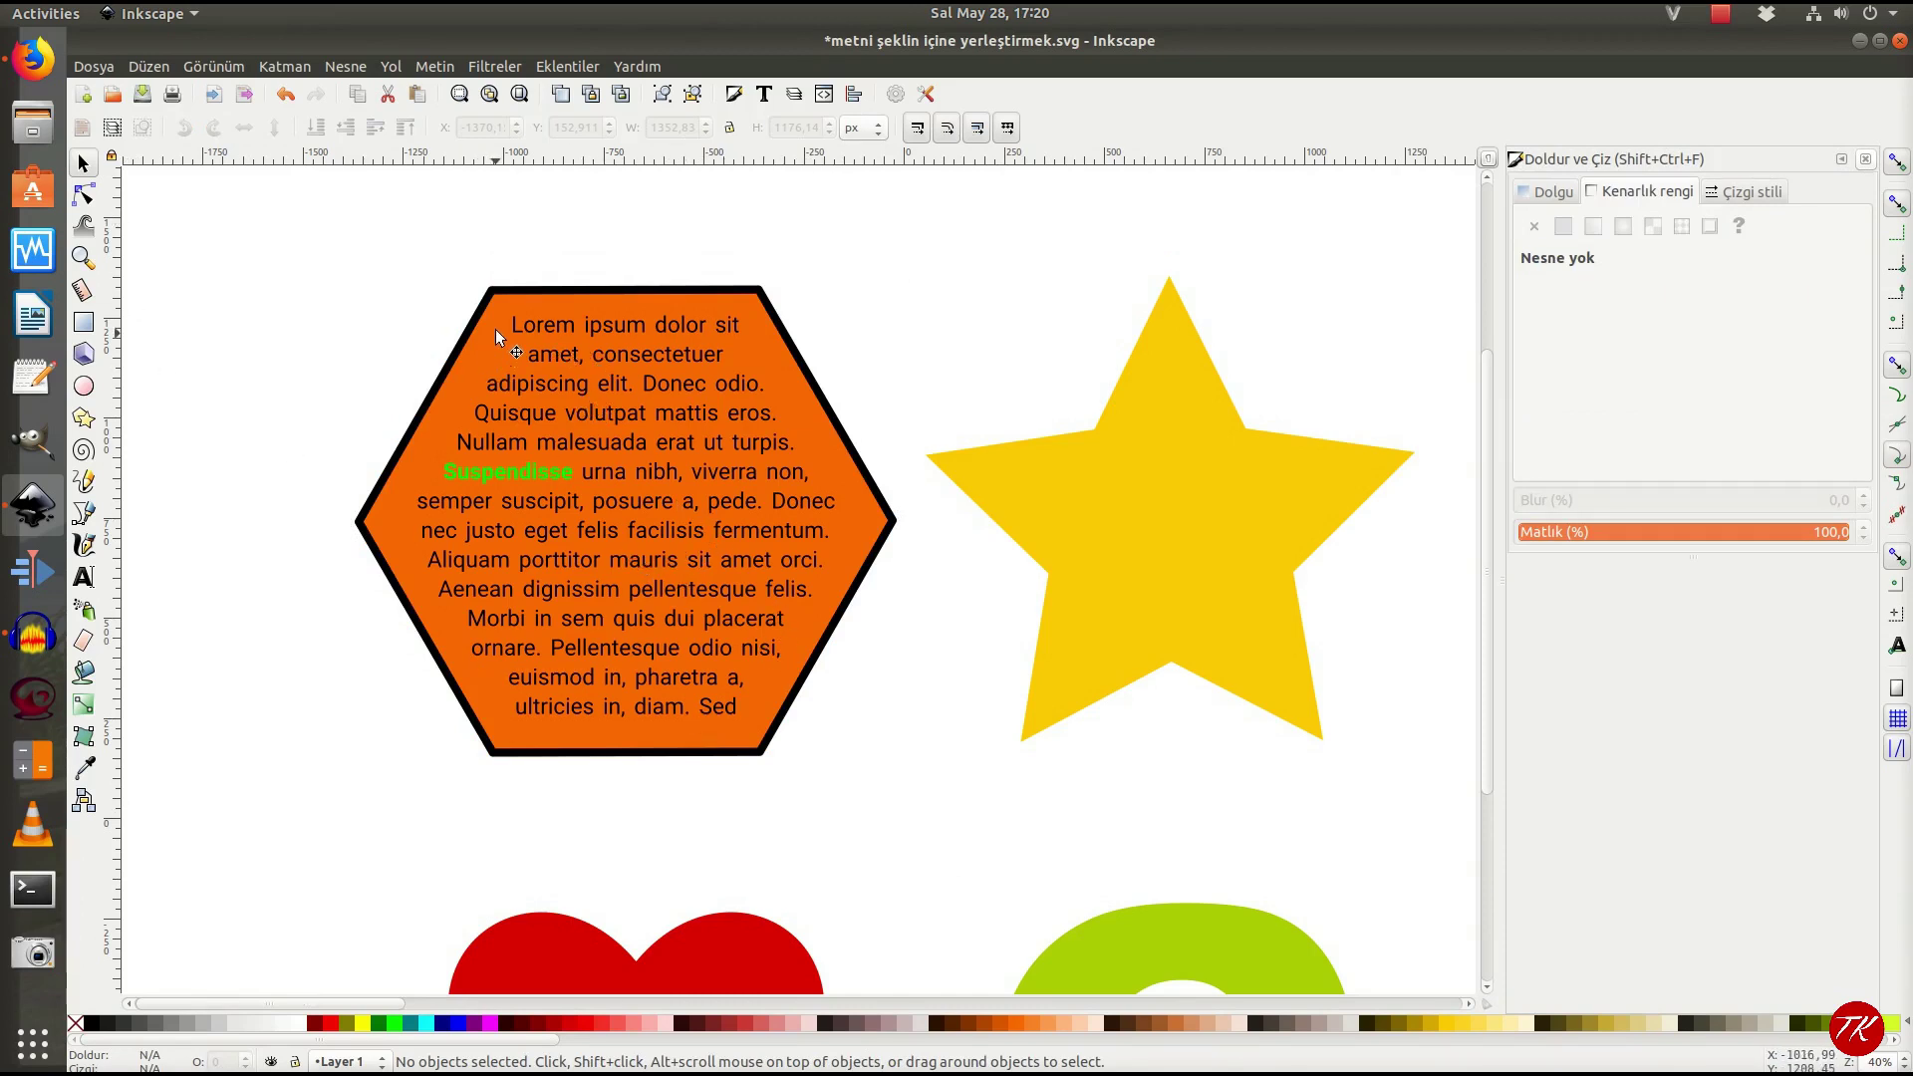
pyautogui.click(618, 354)
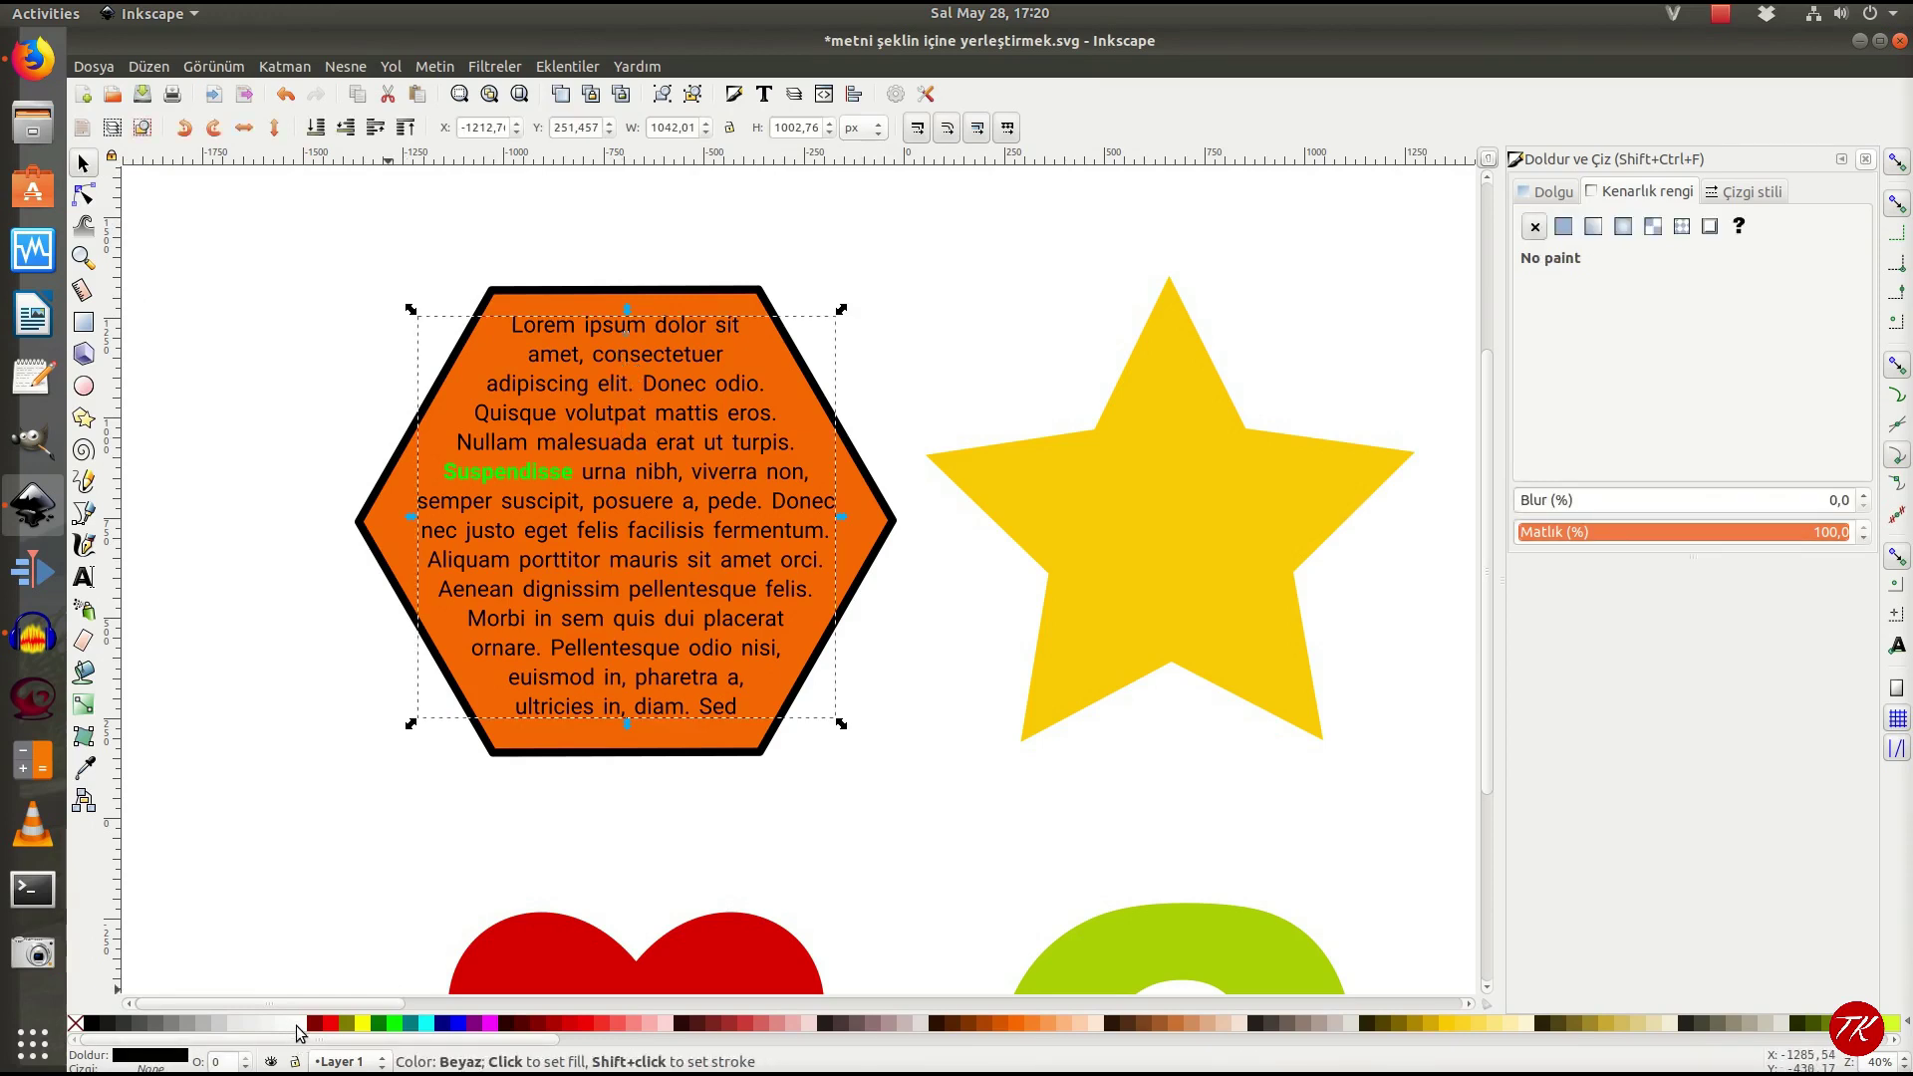
# Step: Colour the hexagon's flowed text white, then recolour the word Suspendisse green
pyautogui.click(297, 1031)
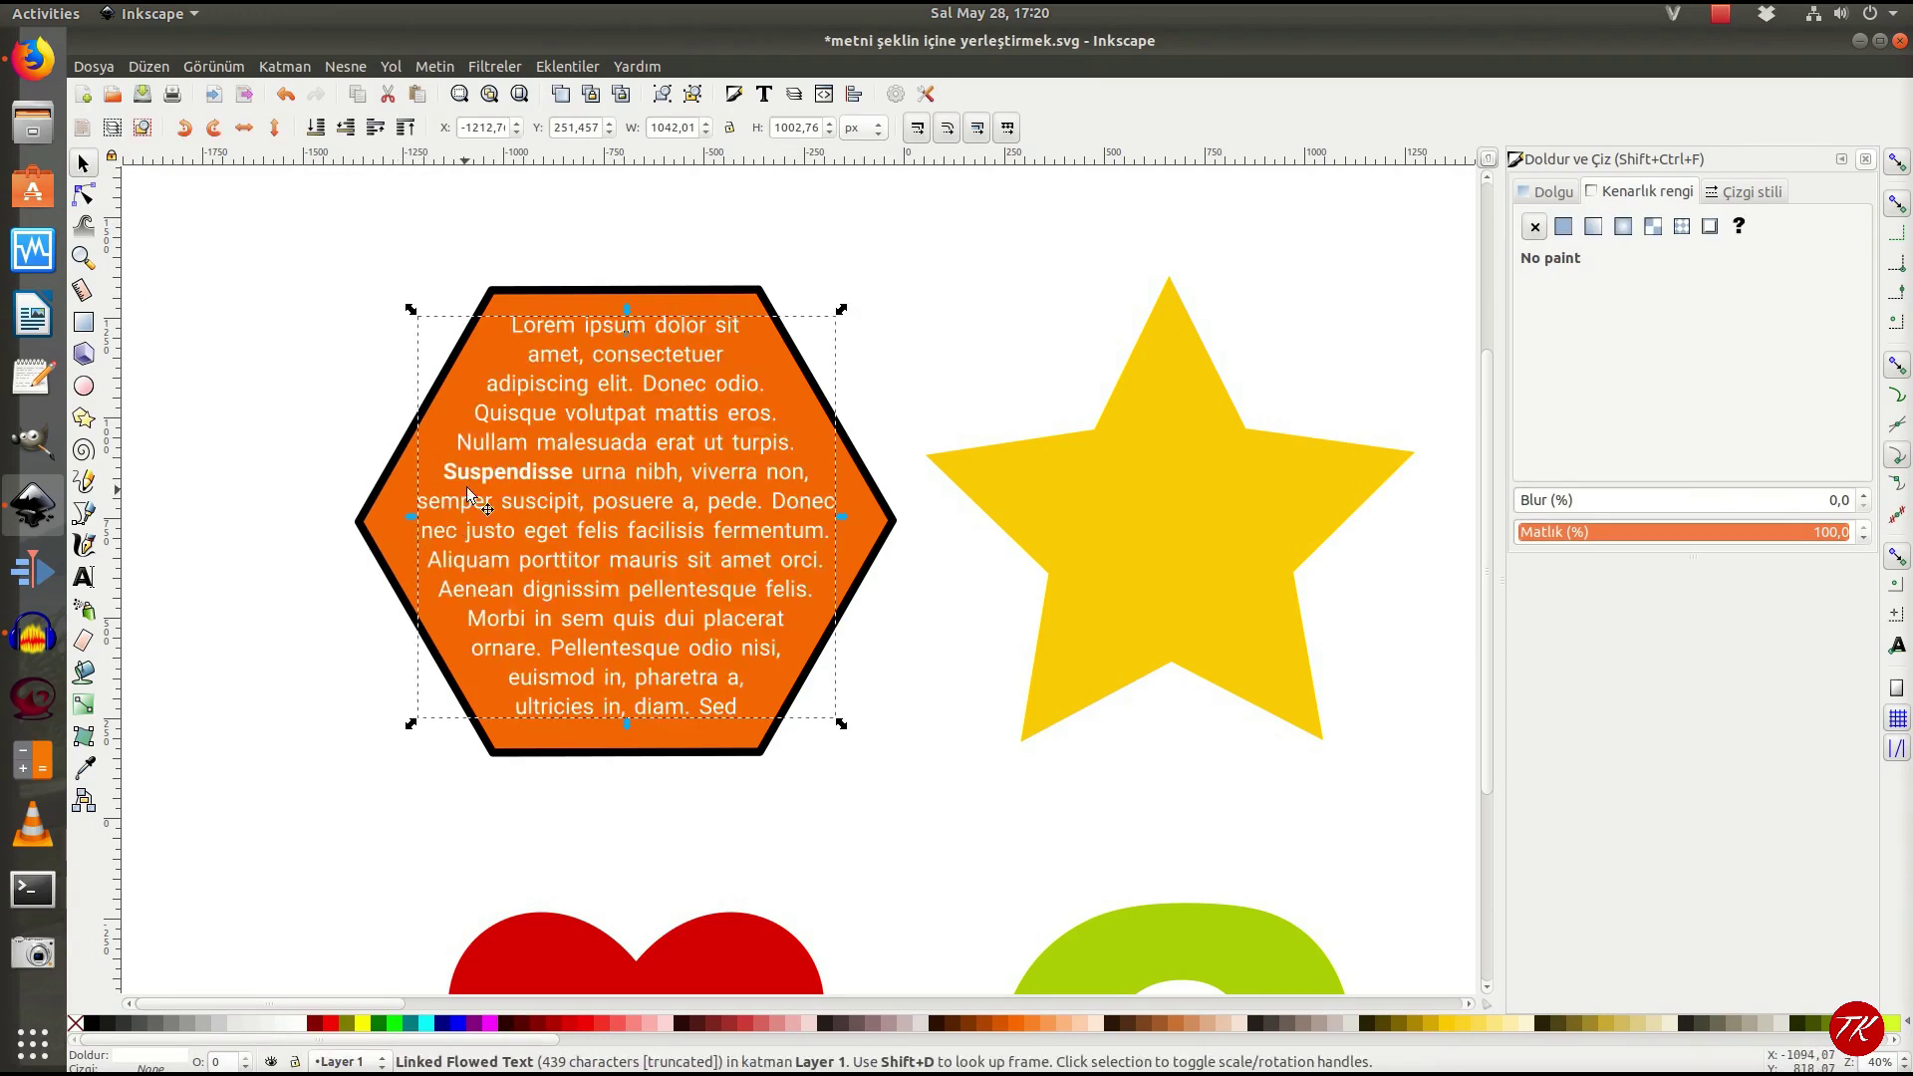
pyautogui.click(495, 469)
pyautogui.doubleClick(495, 469)
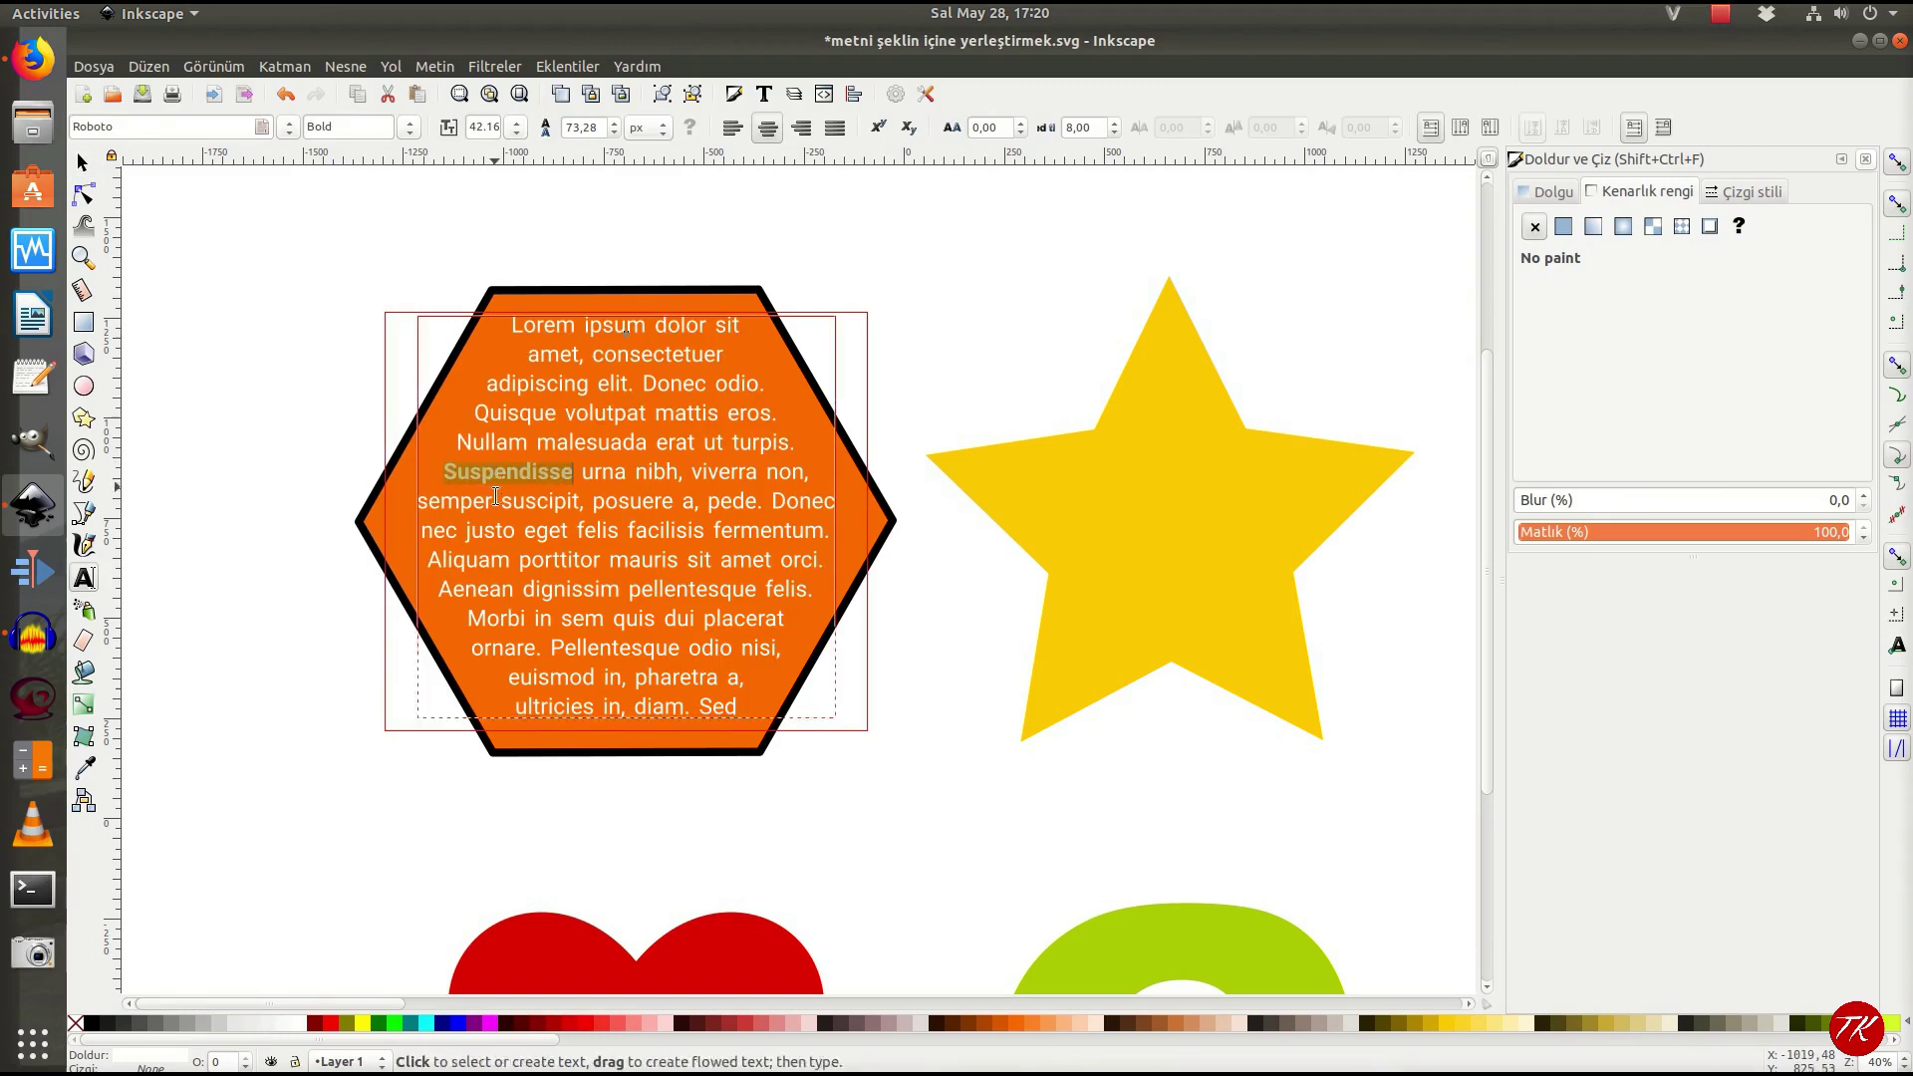
pyautogui.click(386, 1032)
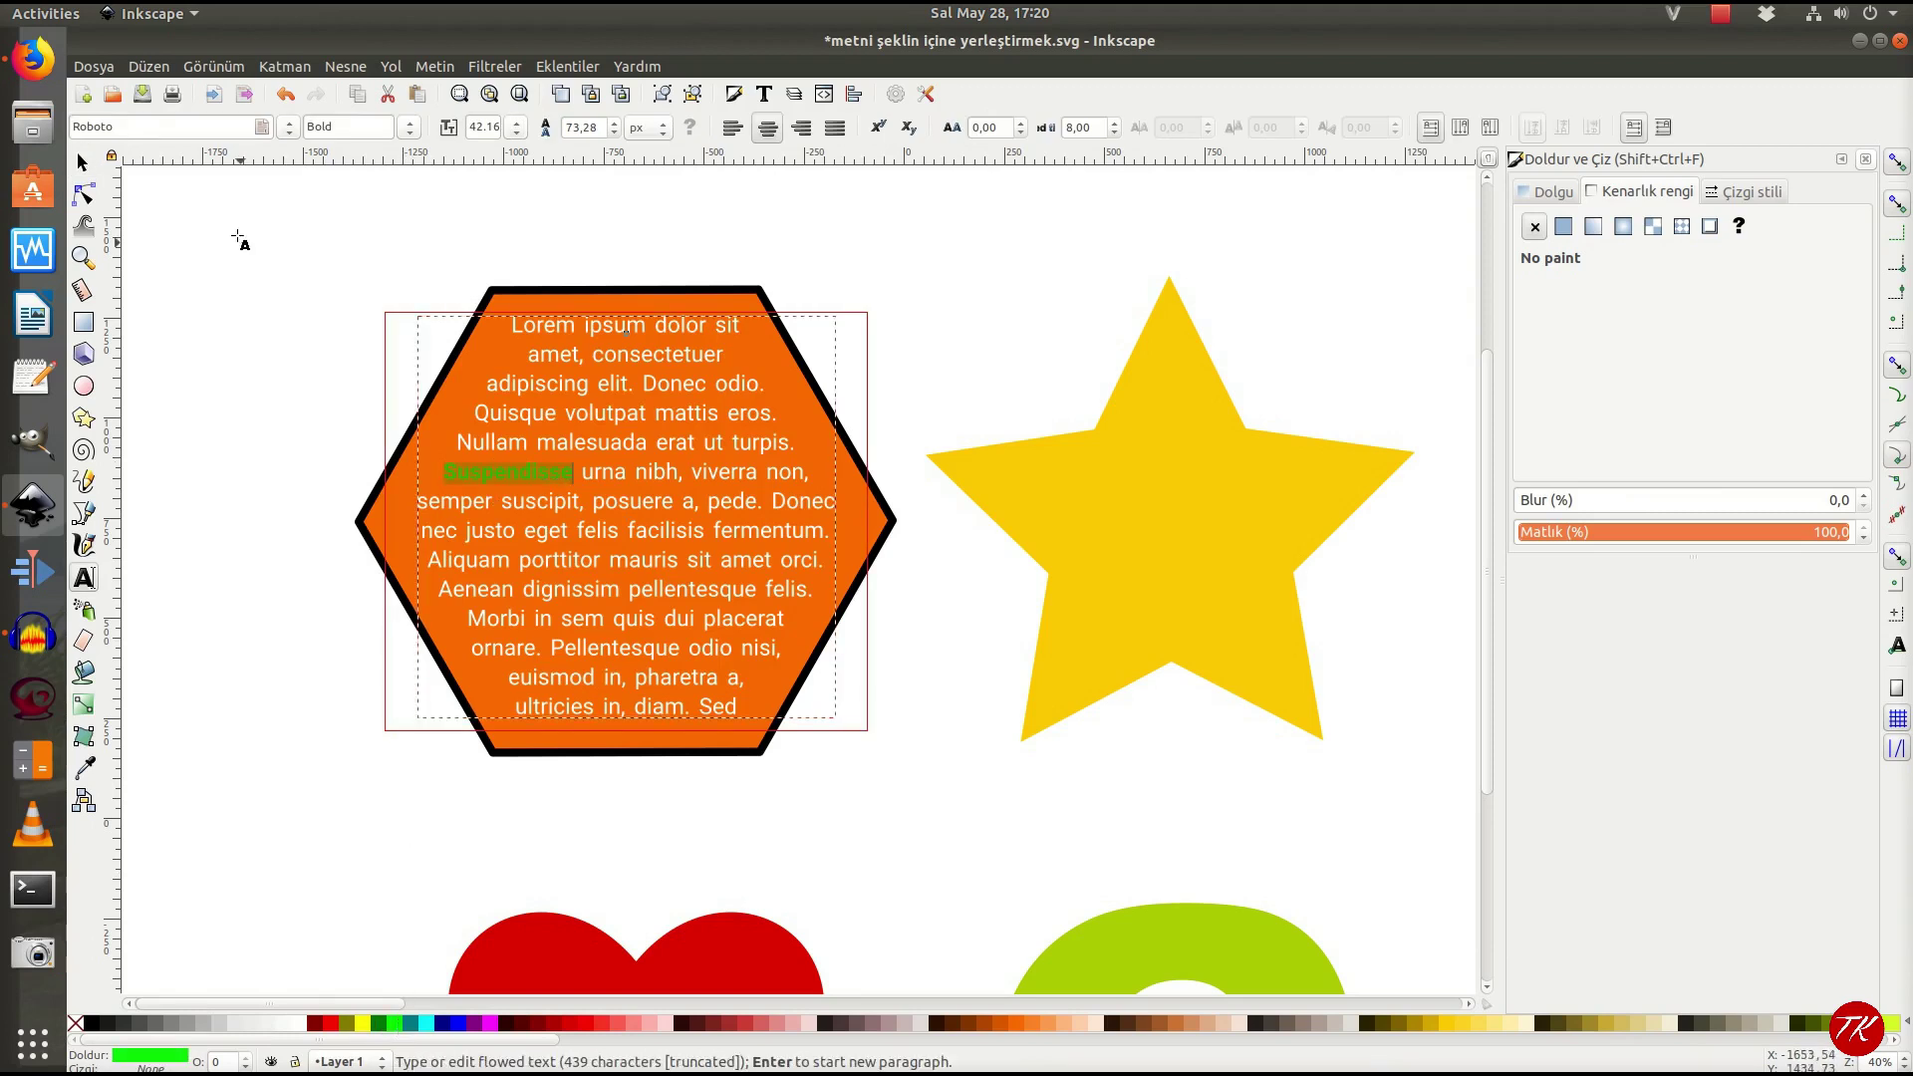
pyautogui.click(84, 165)
pyautogui.click(453, 827)
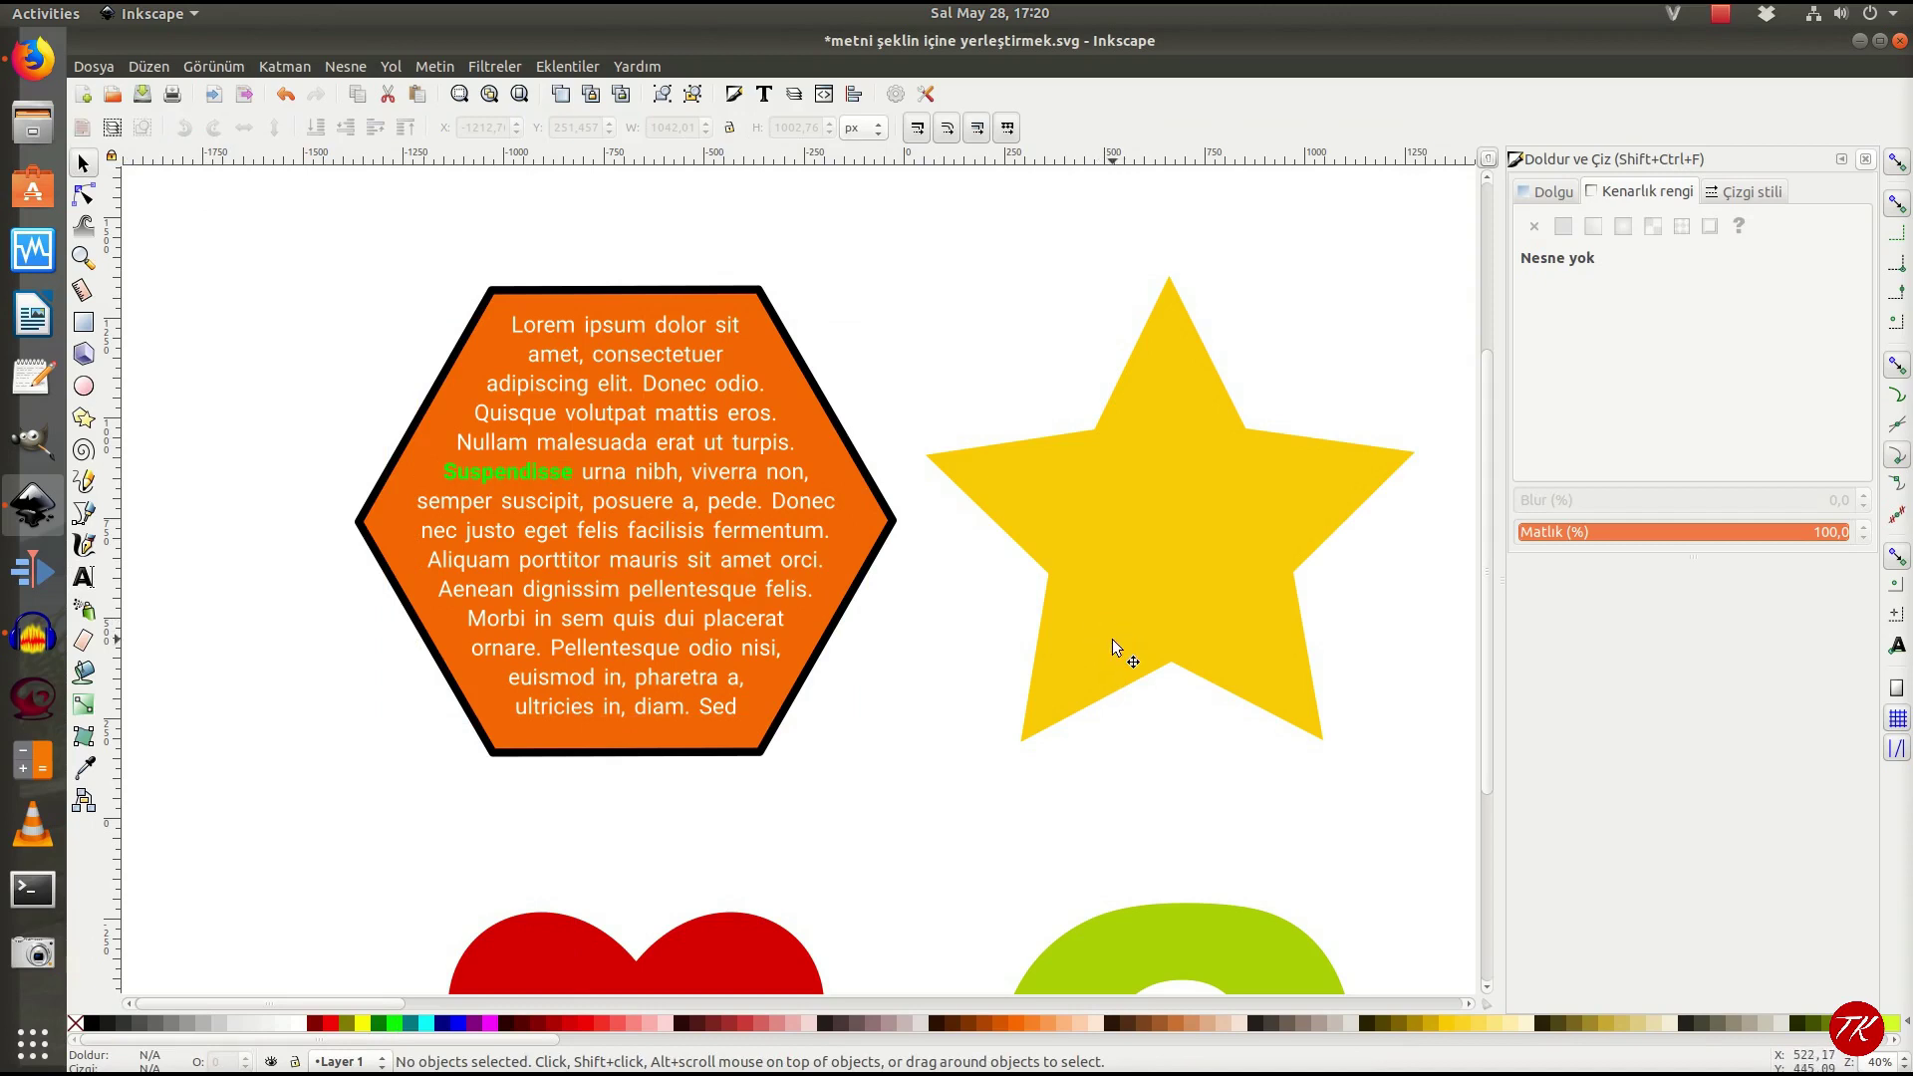
# Step: Select the long Lorem ipsum line with the yellow star and apply Flow into Frame
pyautogui.press('-')
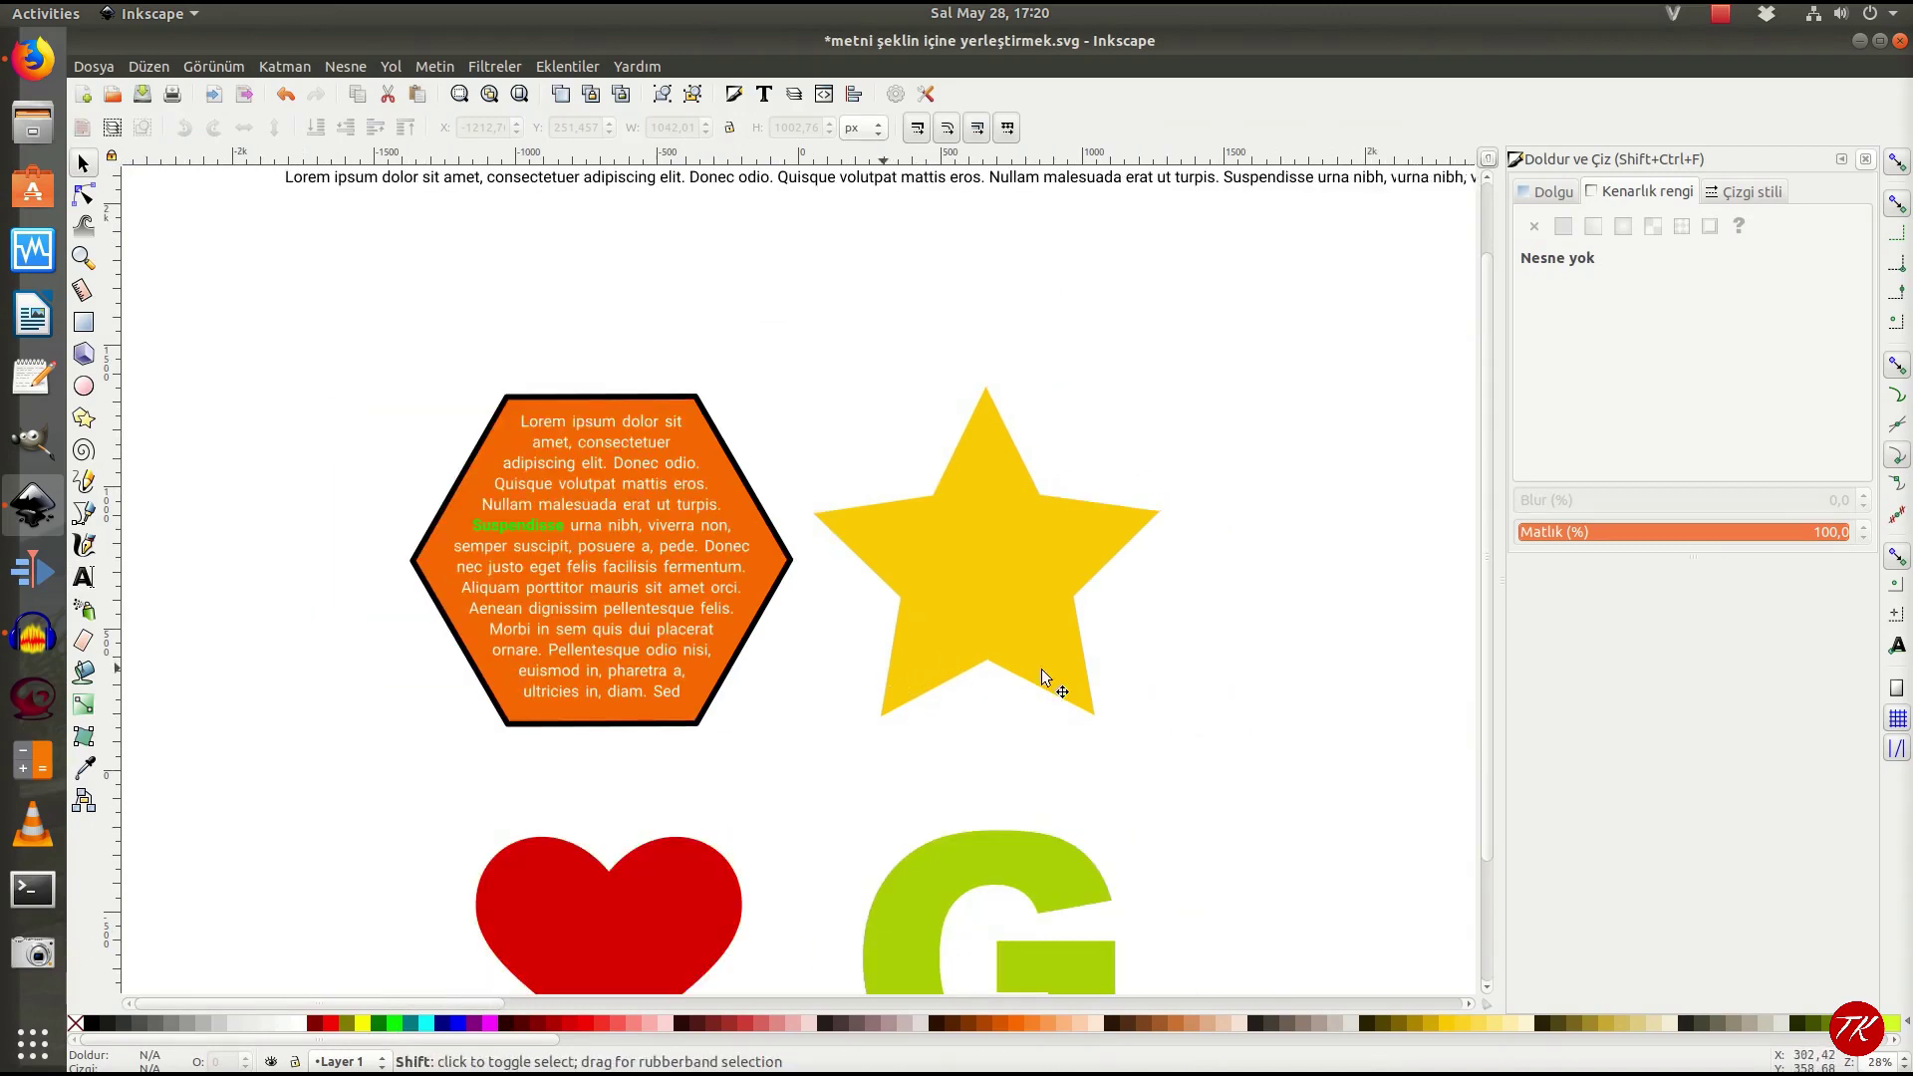
pyautogui.hscroll(4, 1042, 668)
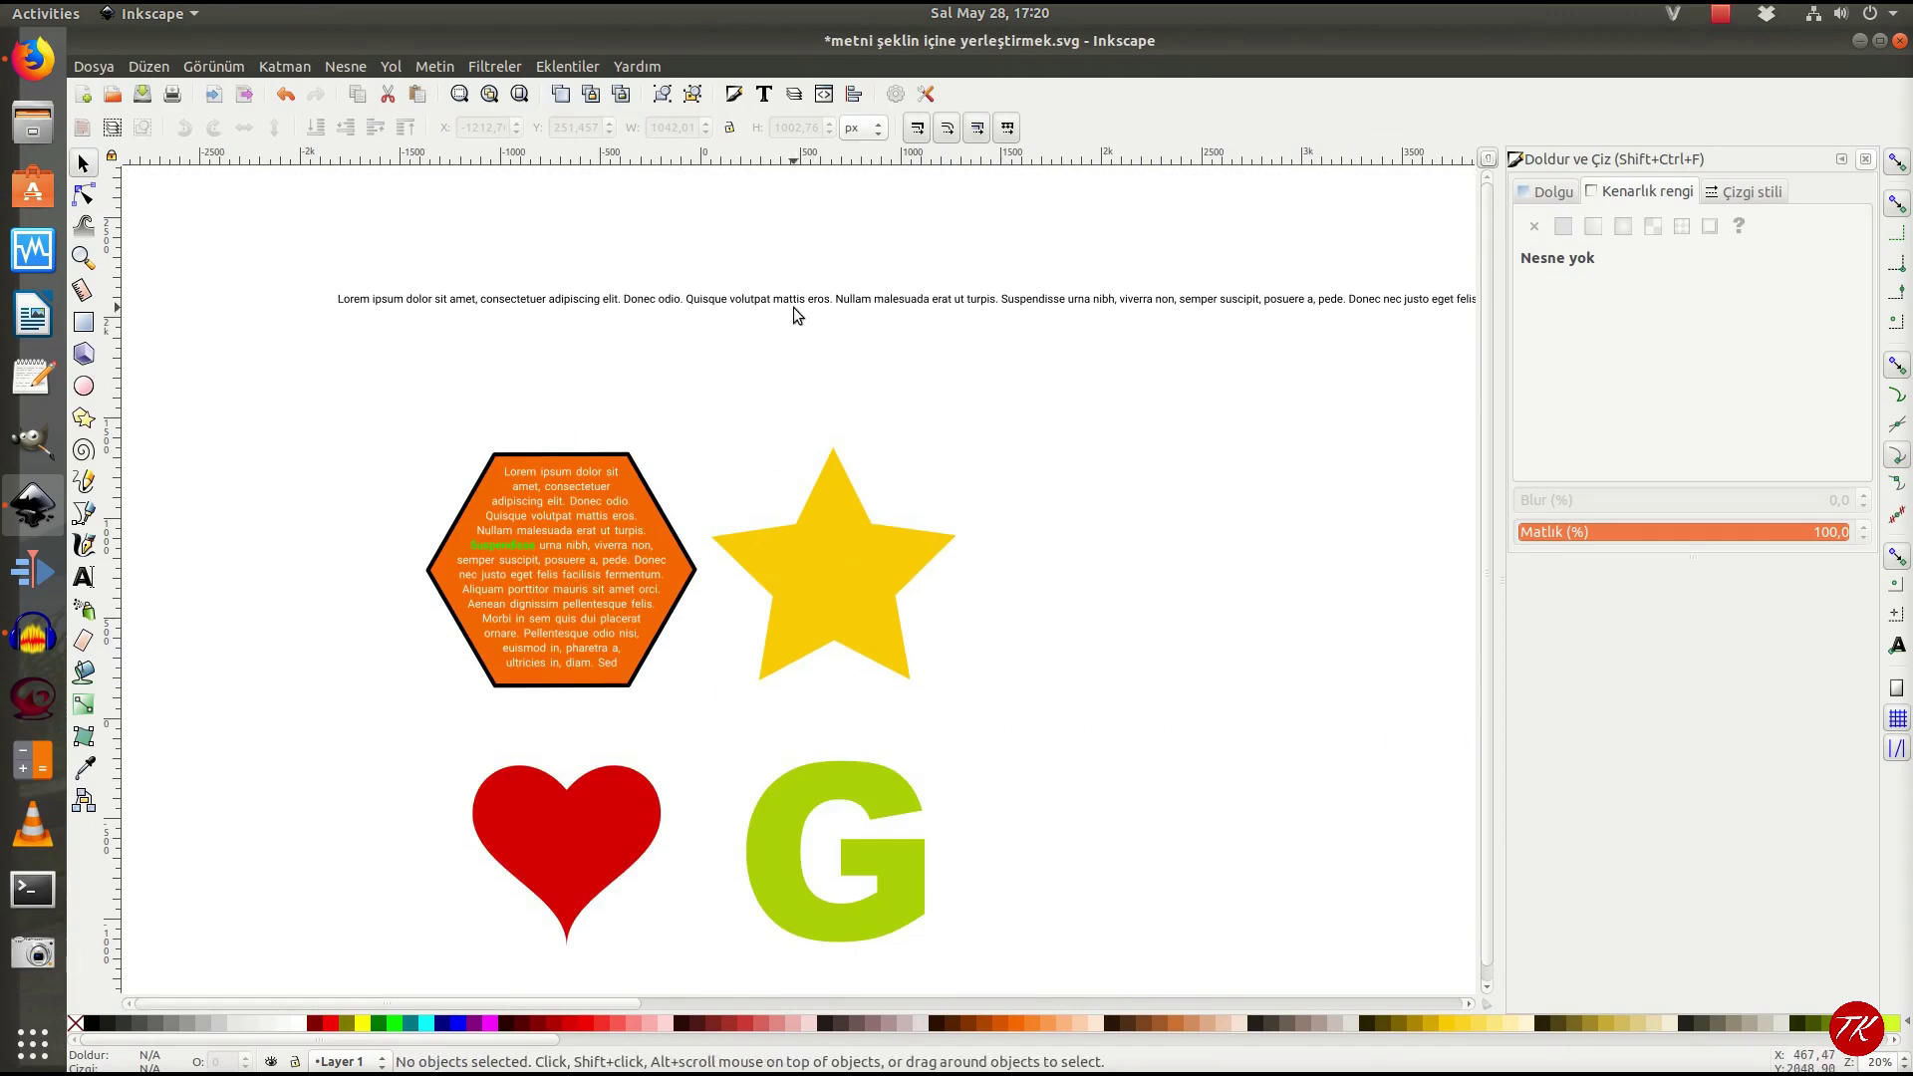
pyautogui.click(767, 303)
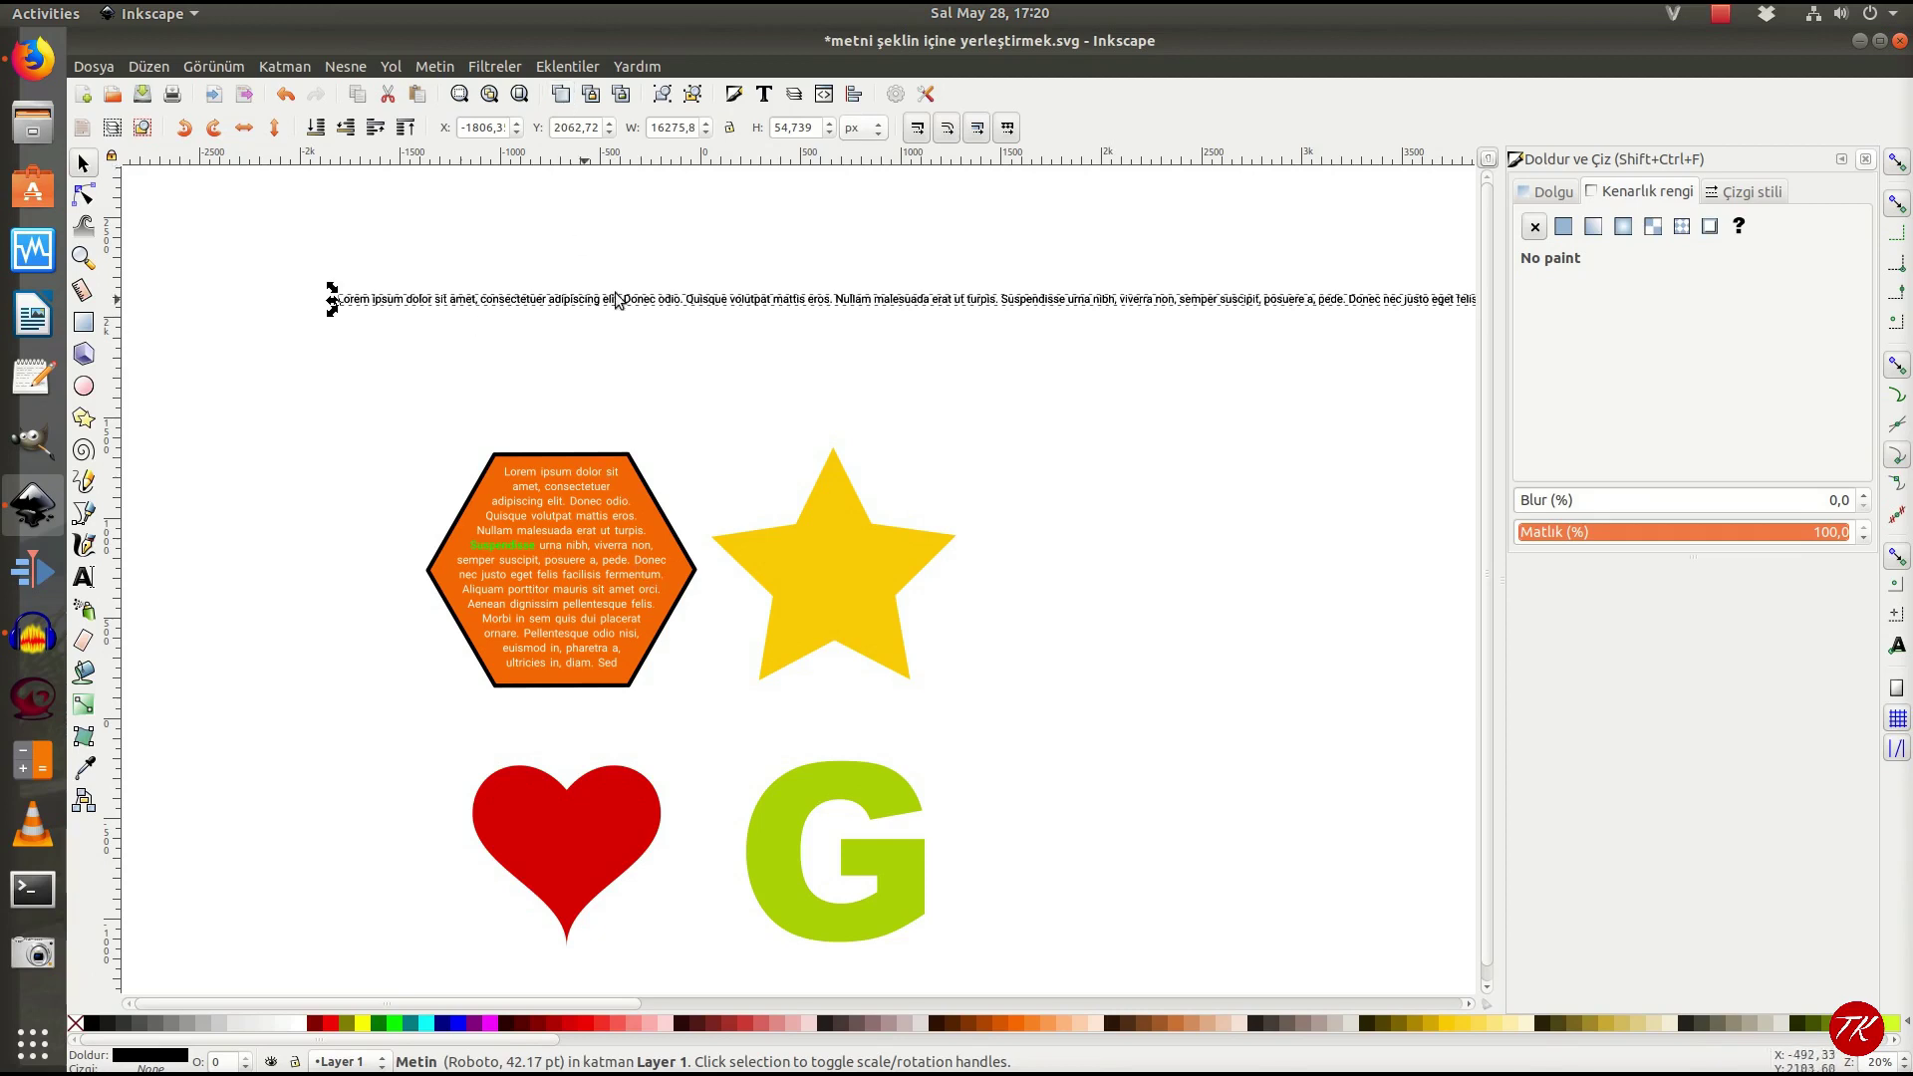
pyautogui.keyDown('shift'); pyautogui.click(825, 561); pyautogui.keyUp('shift')
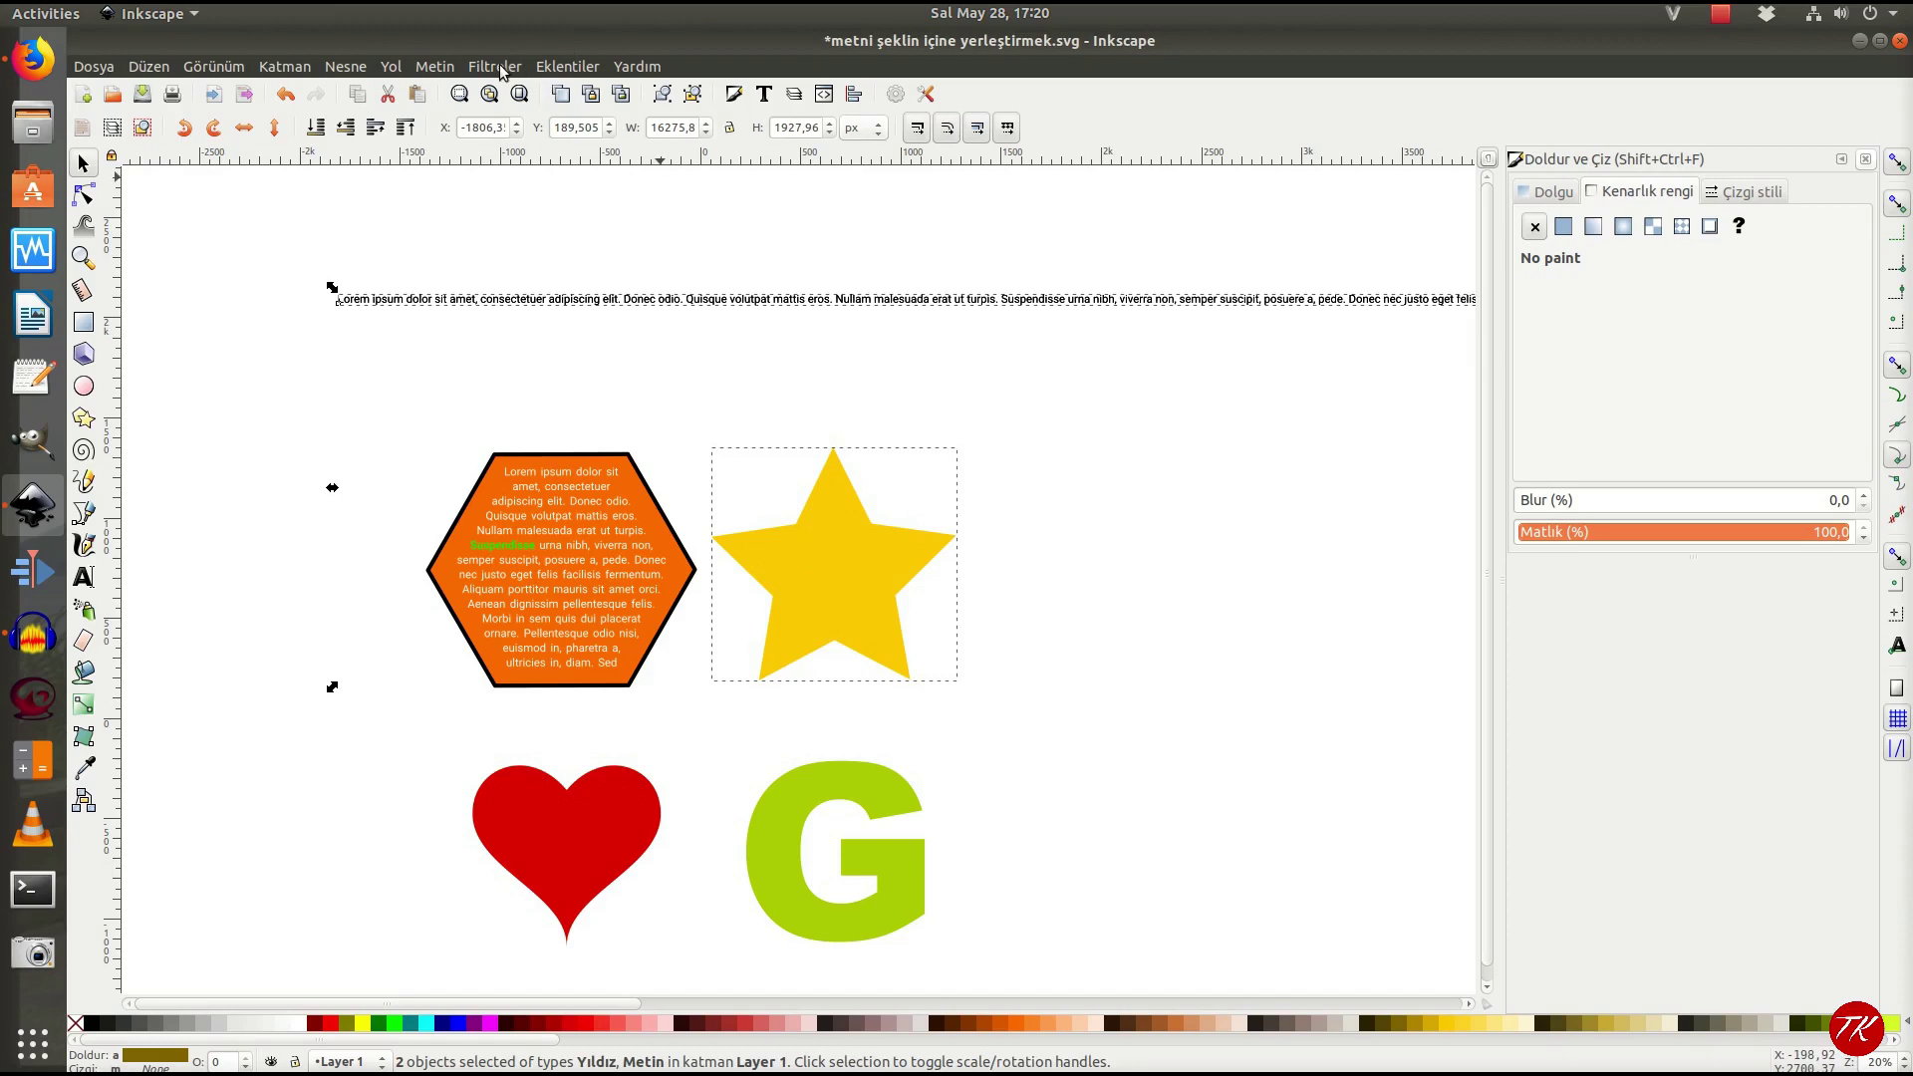
pyautogui.click(439, 66)
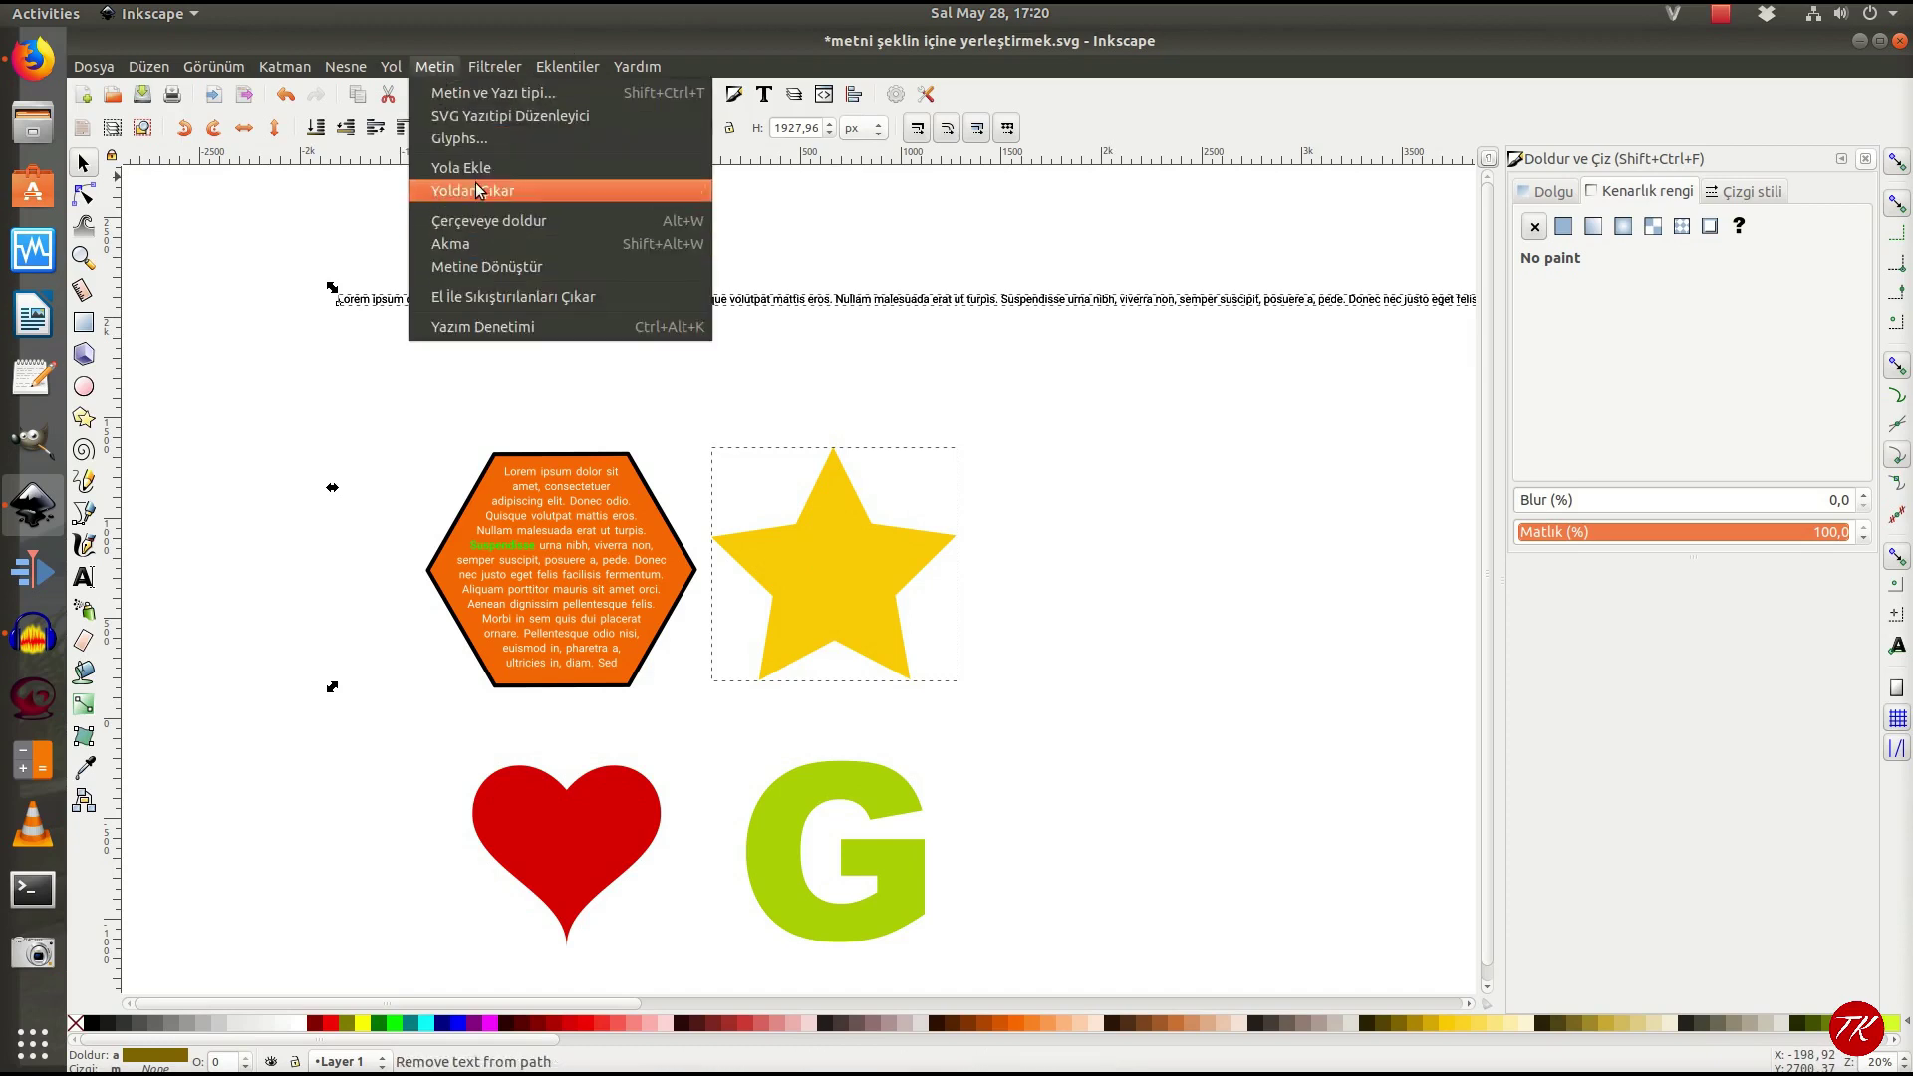
pyautogui.click(482, 225)
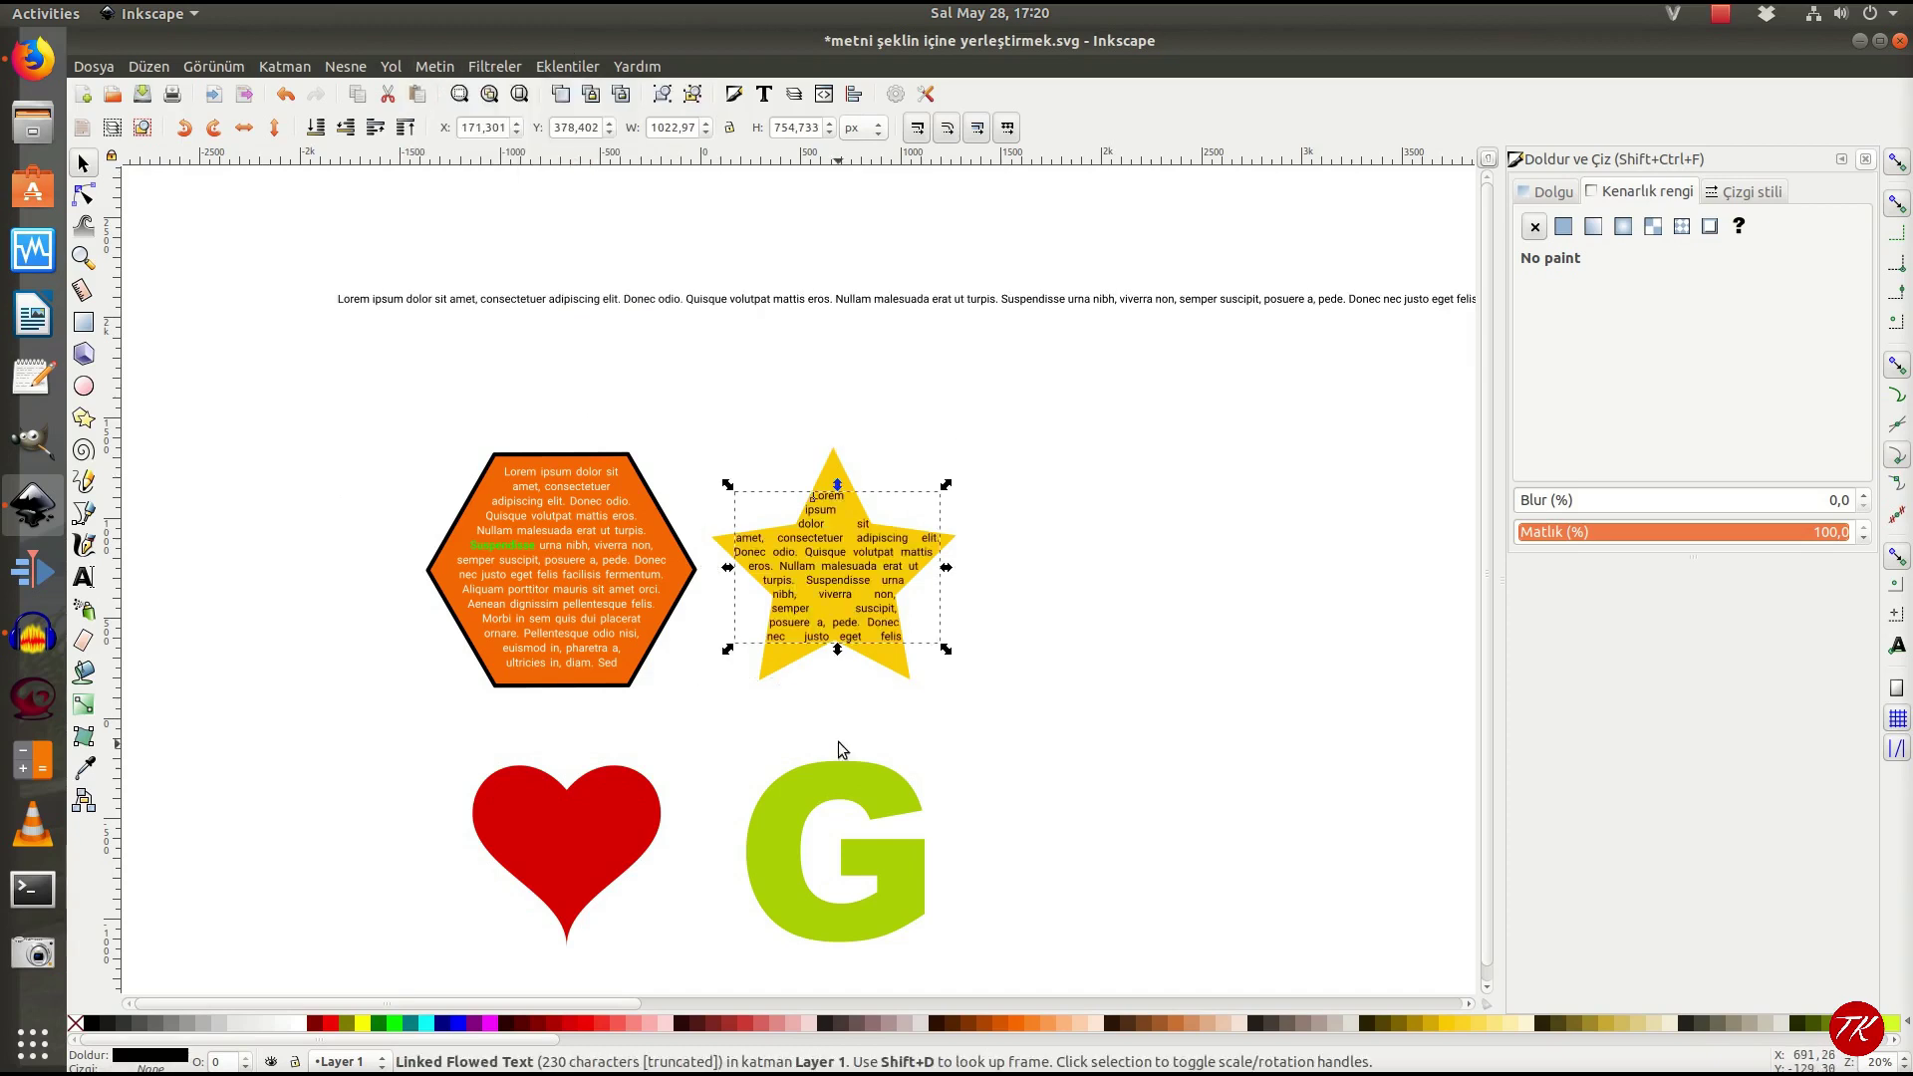
# Step: Switch the star's flowed Lorem ipsum text from justified to center alignment
pyautogui.keyDown('ctrl'); pyautogui.scroll(2, 833, 649); pyautogui.keyUp('ctrl')
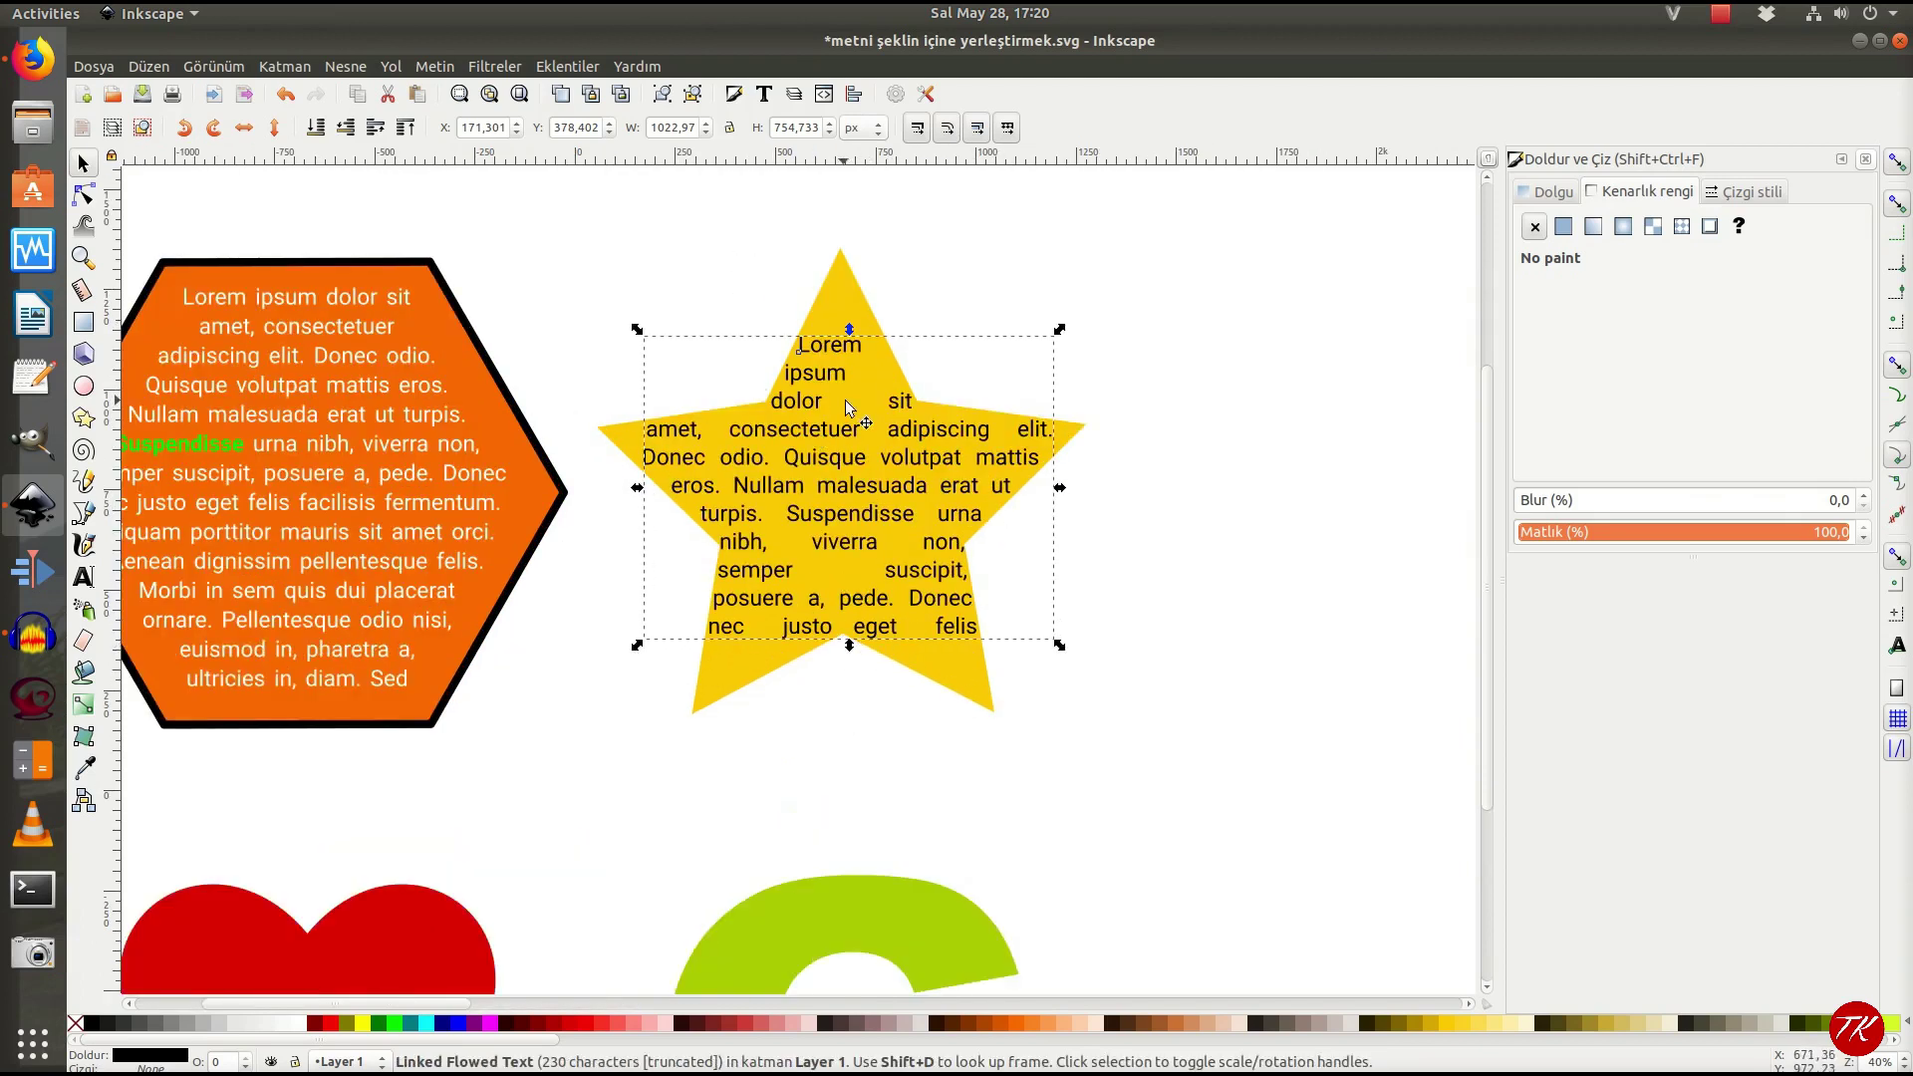
pyautogui.click(82, 580)
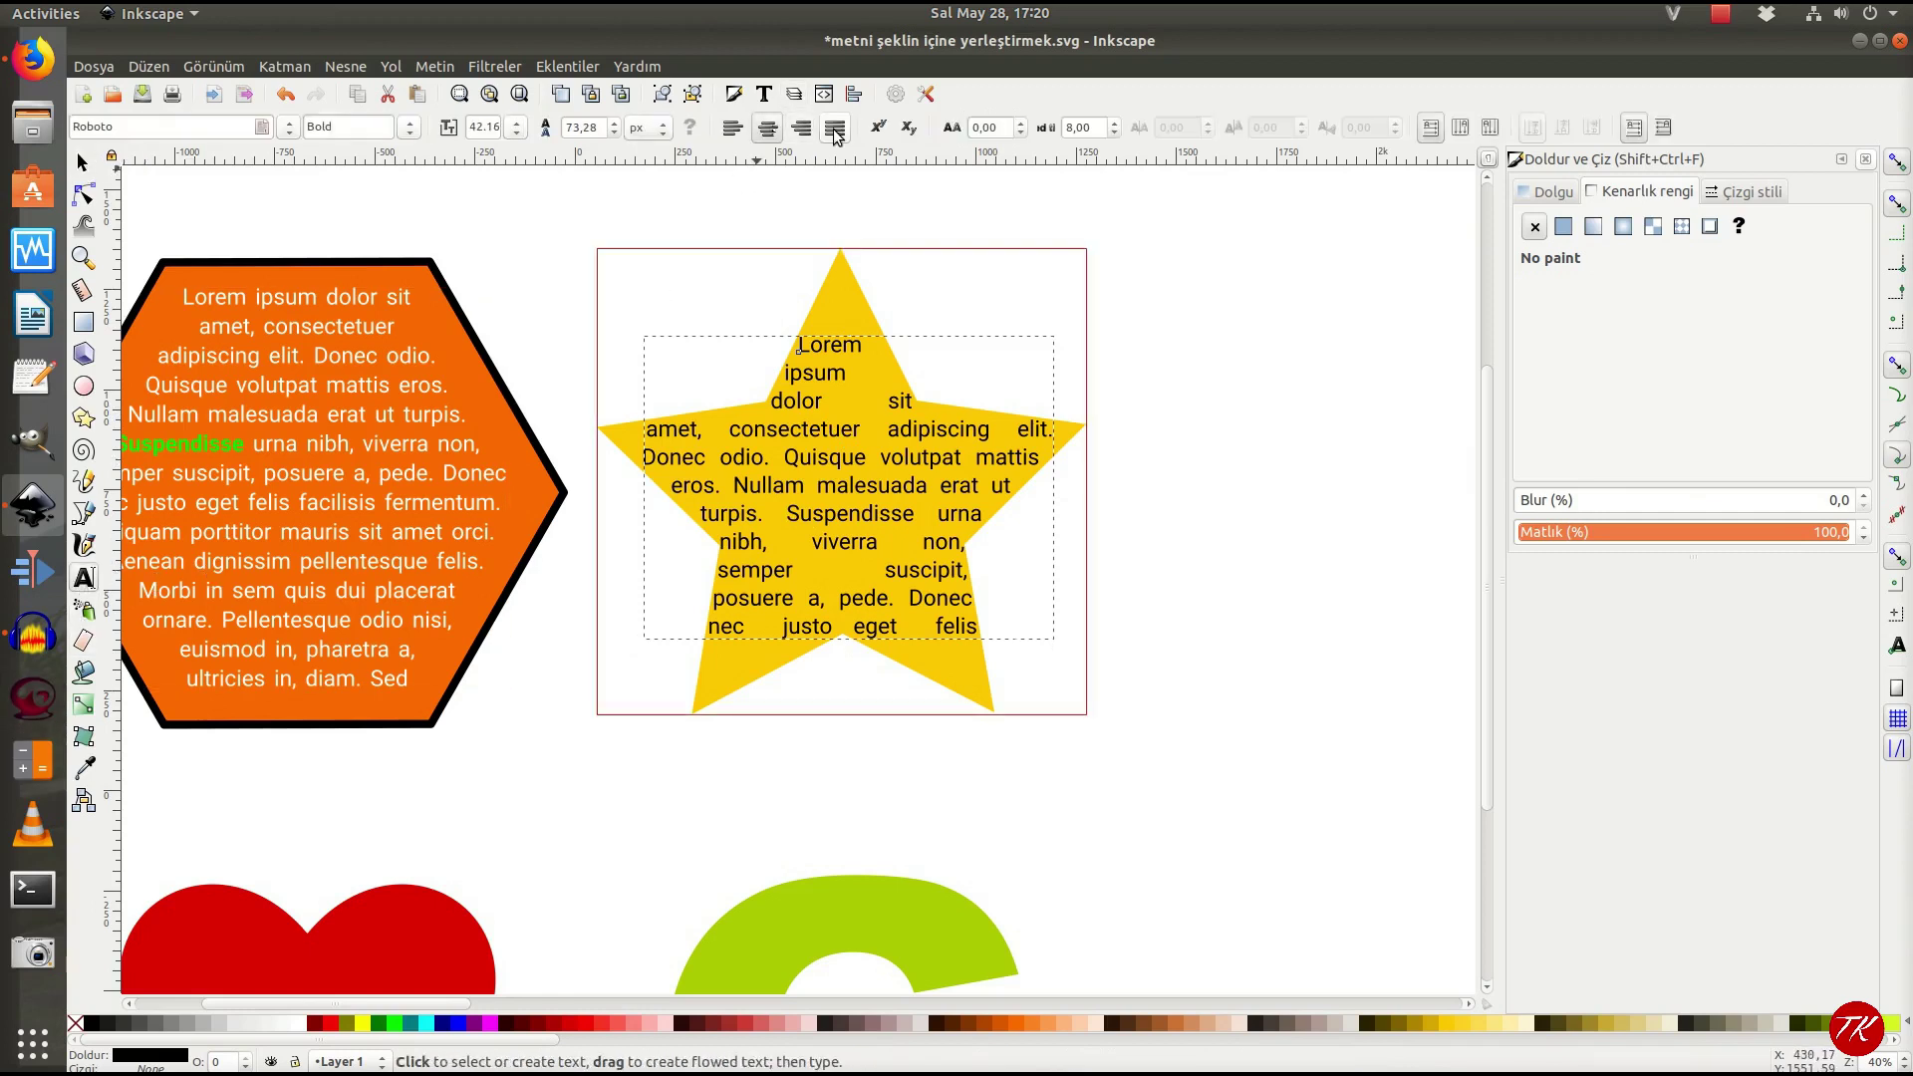
pyautogui.click(765, 127)
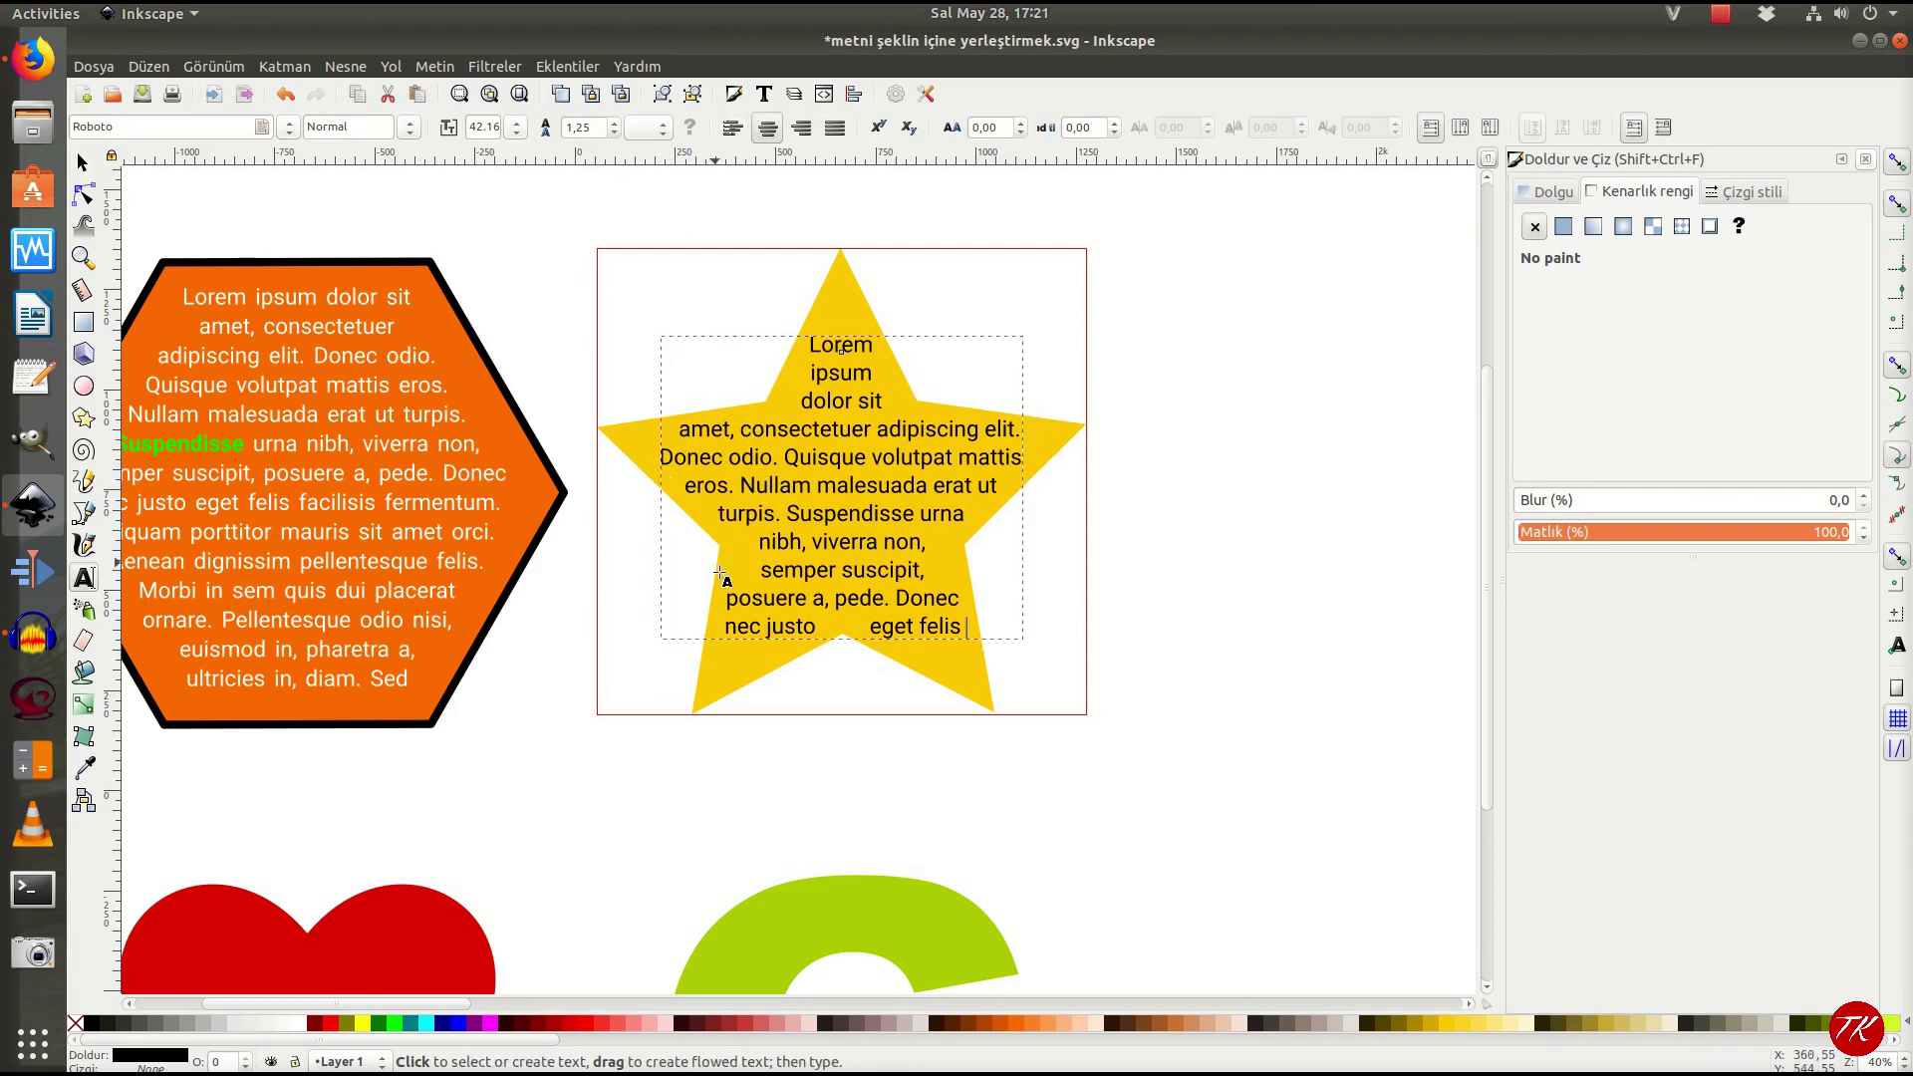
pyautogui.keyDown('ctrl'); pyautogui.scroll(-2, 767, 686); pyautogui.keyUp('ctrl')
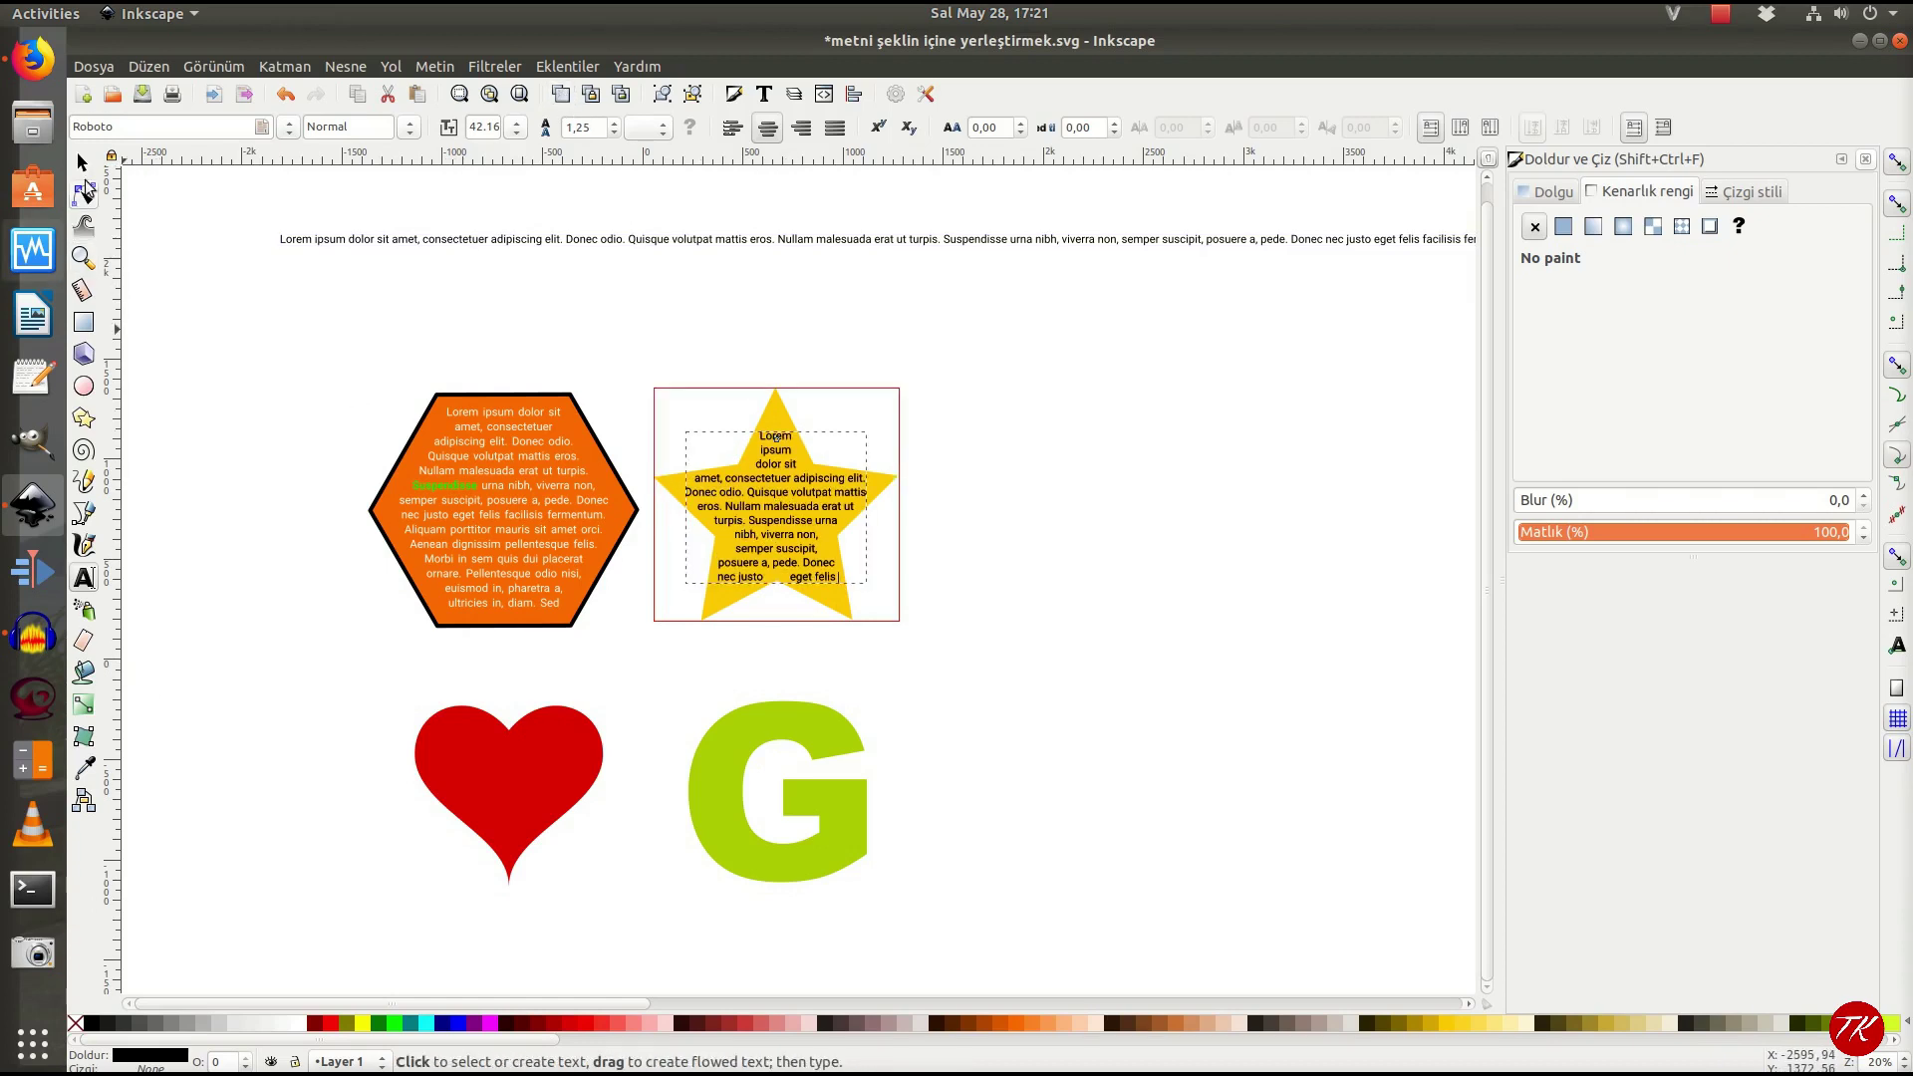
# Step: Flow the Lorem ipsum text line into the red heart with Flow into Frame
pyautogui.click(83, 162)
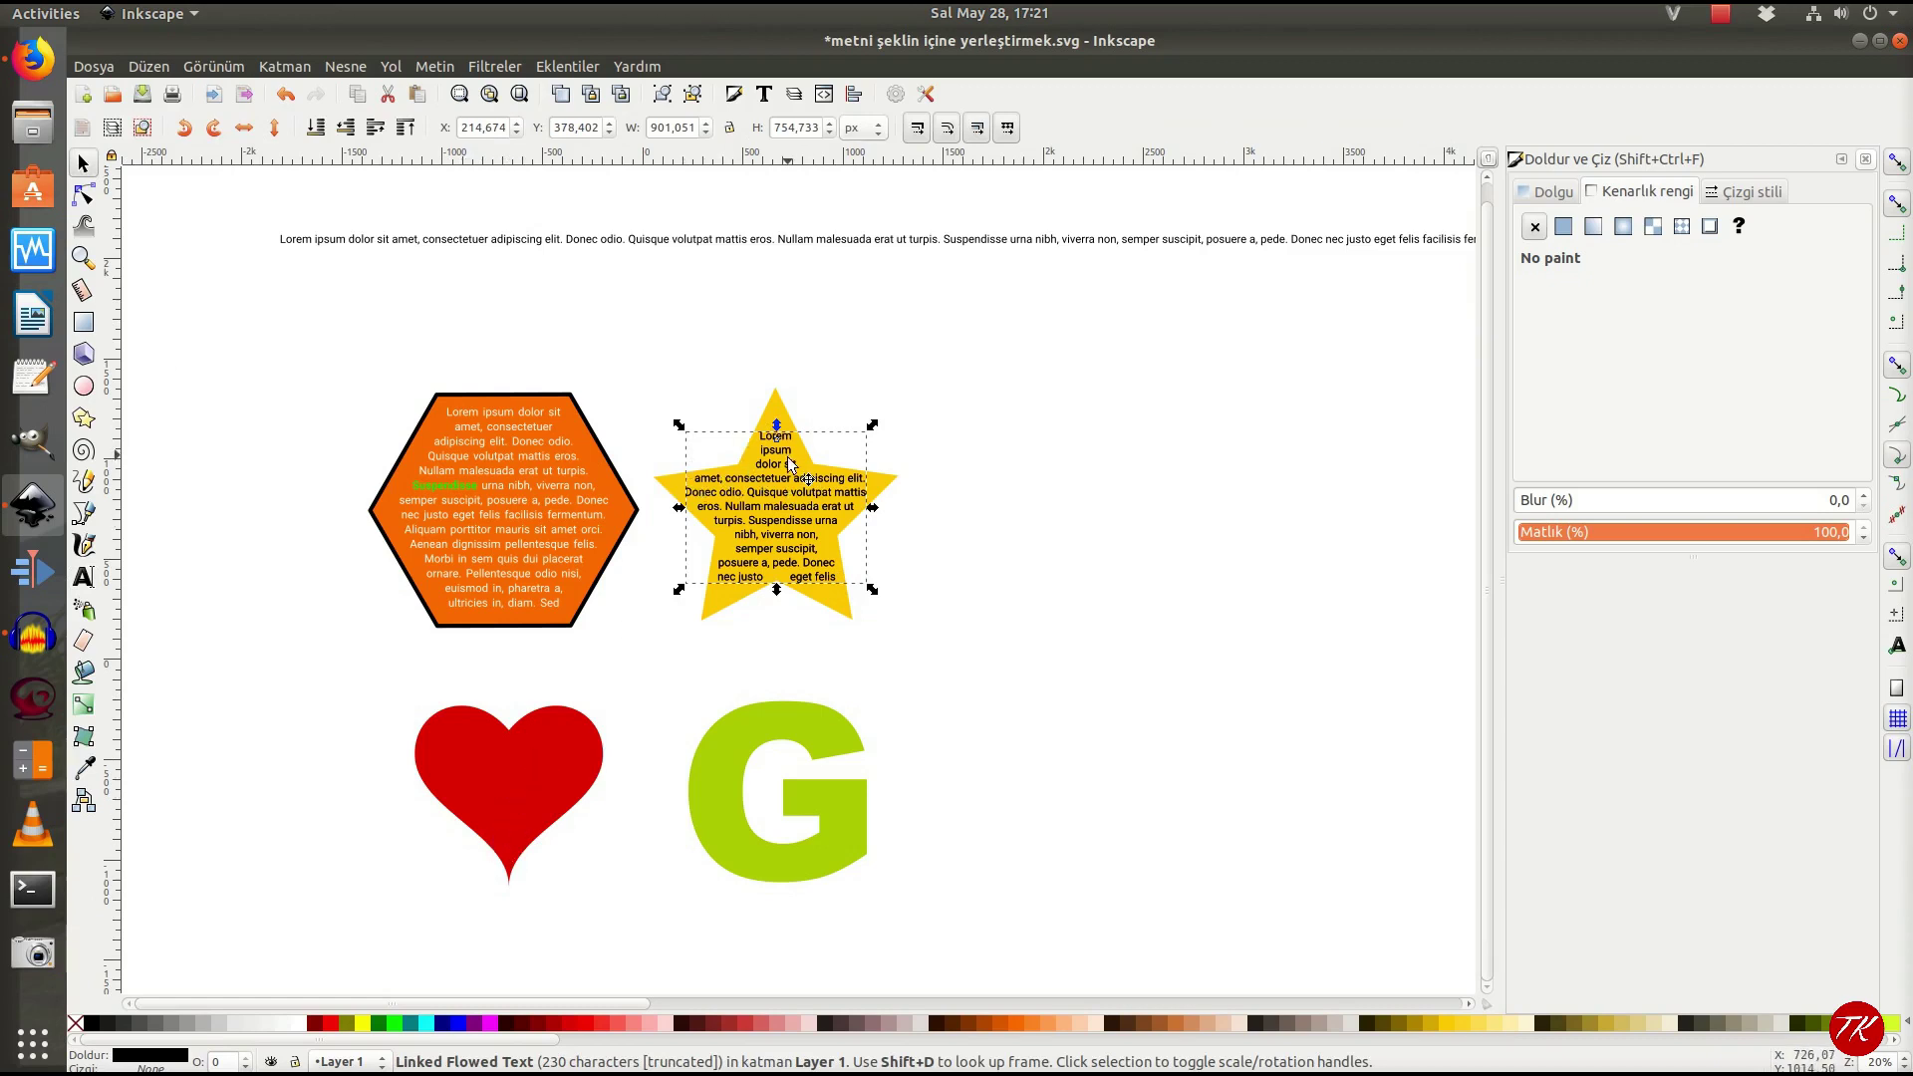
pyautogui.keyDown('shift'); pyautogui.click(474, 768); pyautogui.keyUp('shift')
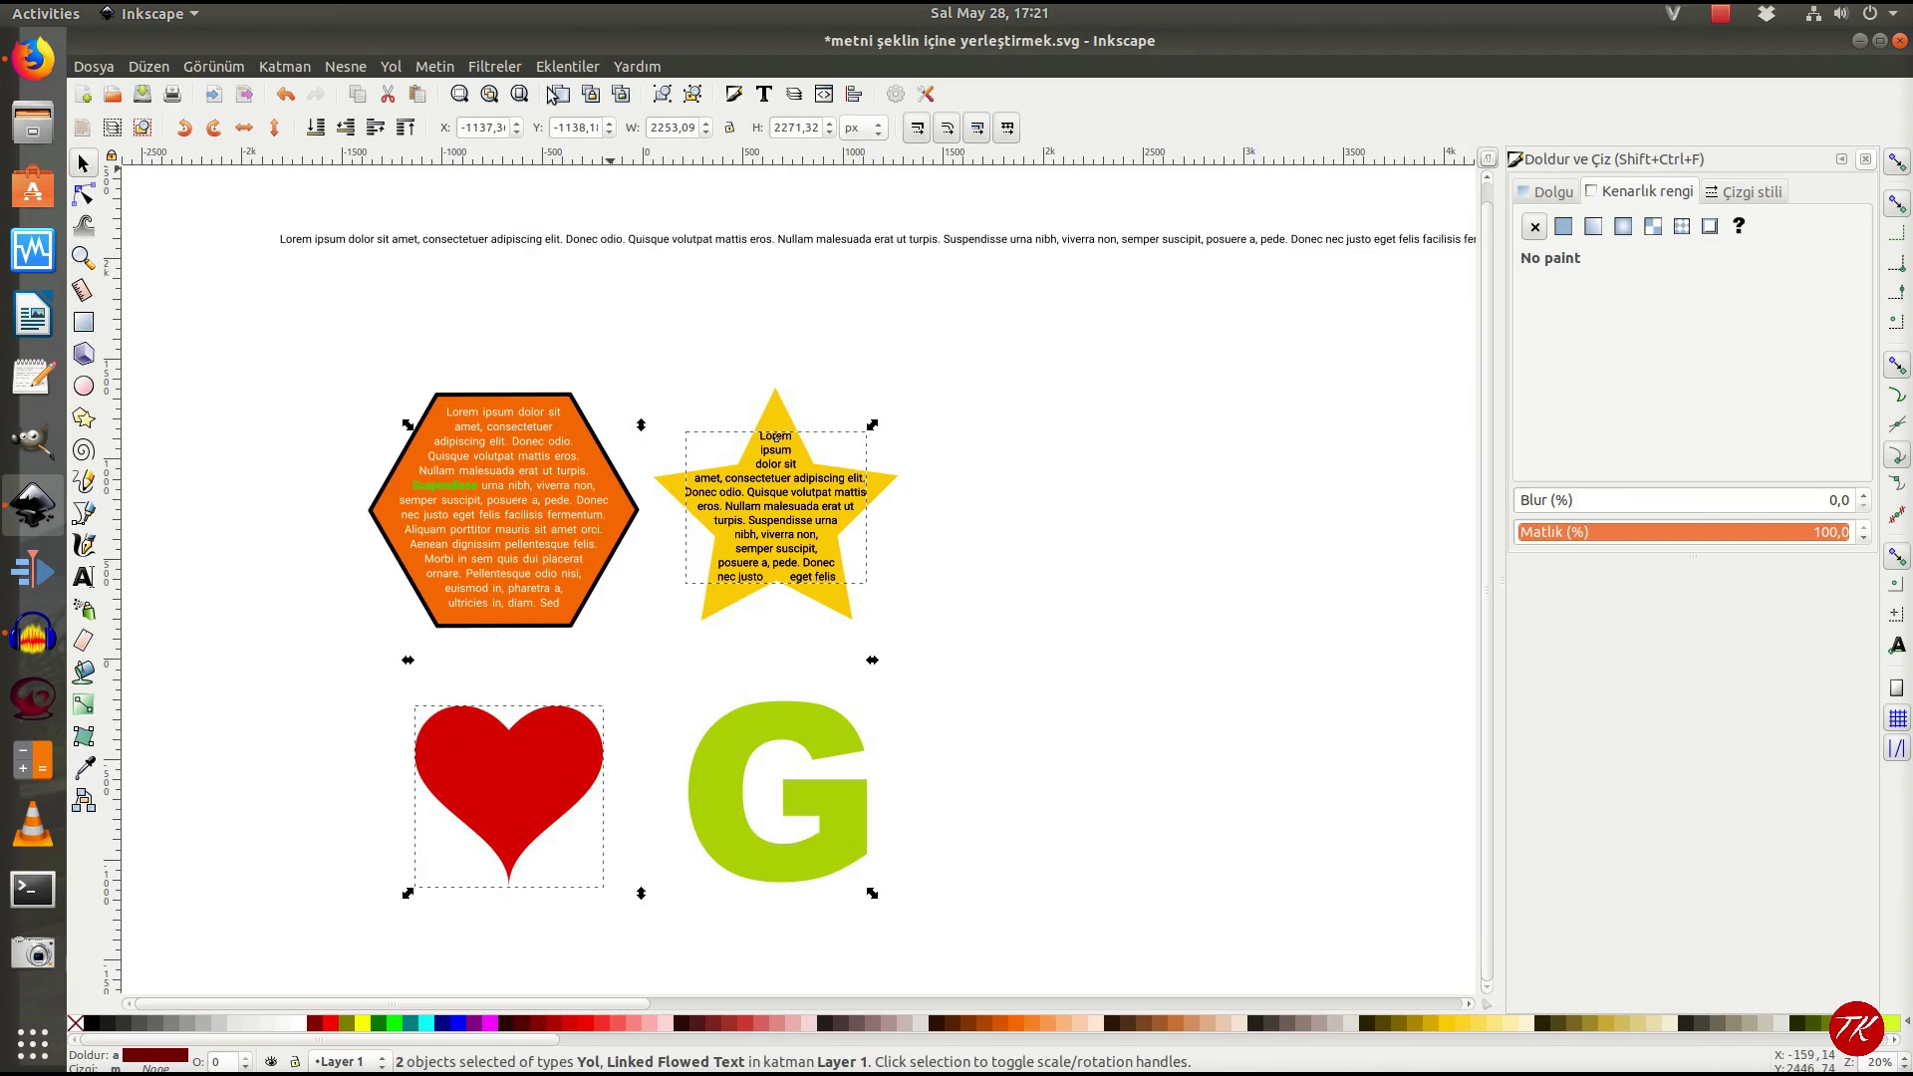
pyautogui.click(434, 67)
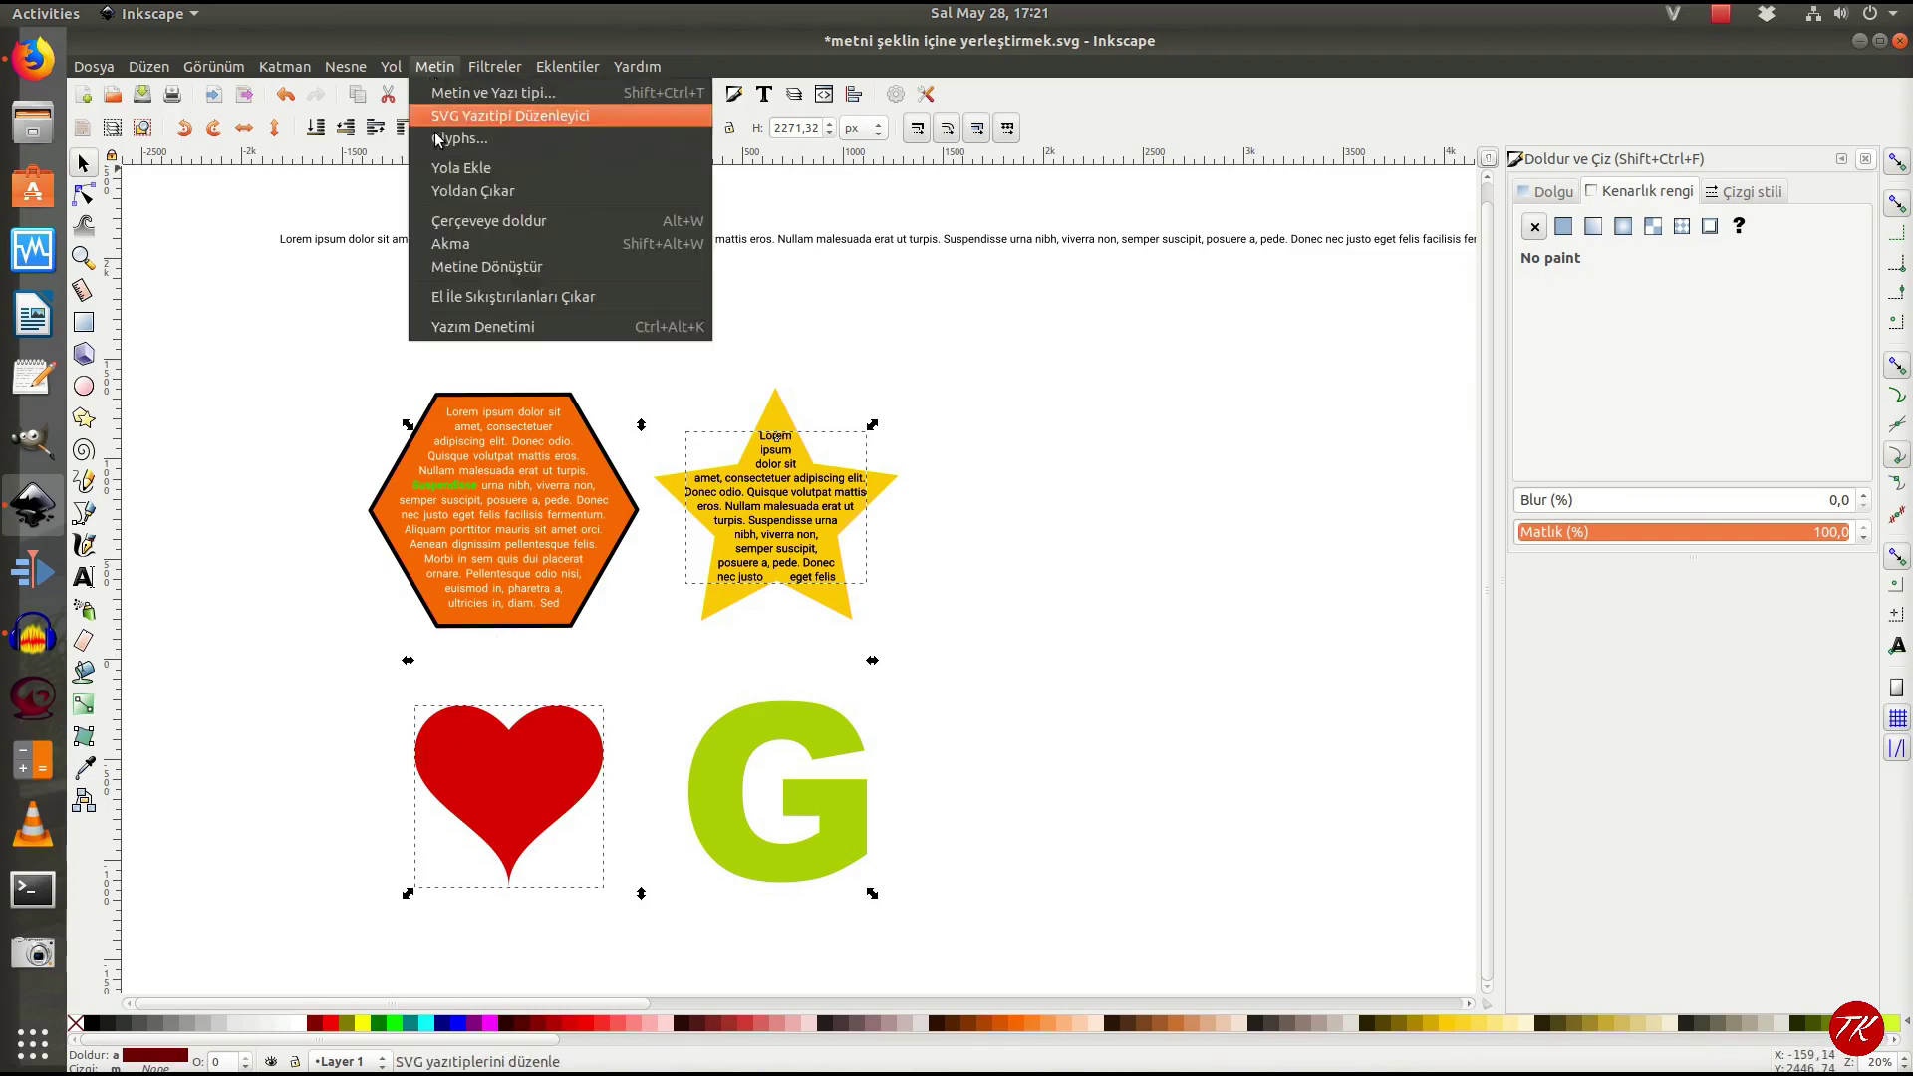
pyautogui.click(533, 231)
pyautogui.keyDown('ctrl'); pyautogui.scroll(3, 518, 798); pyautogui.keyUp('ctrl')
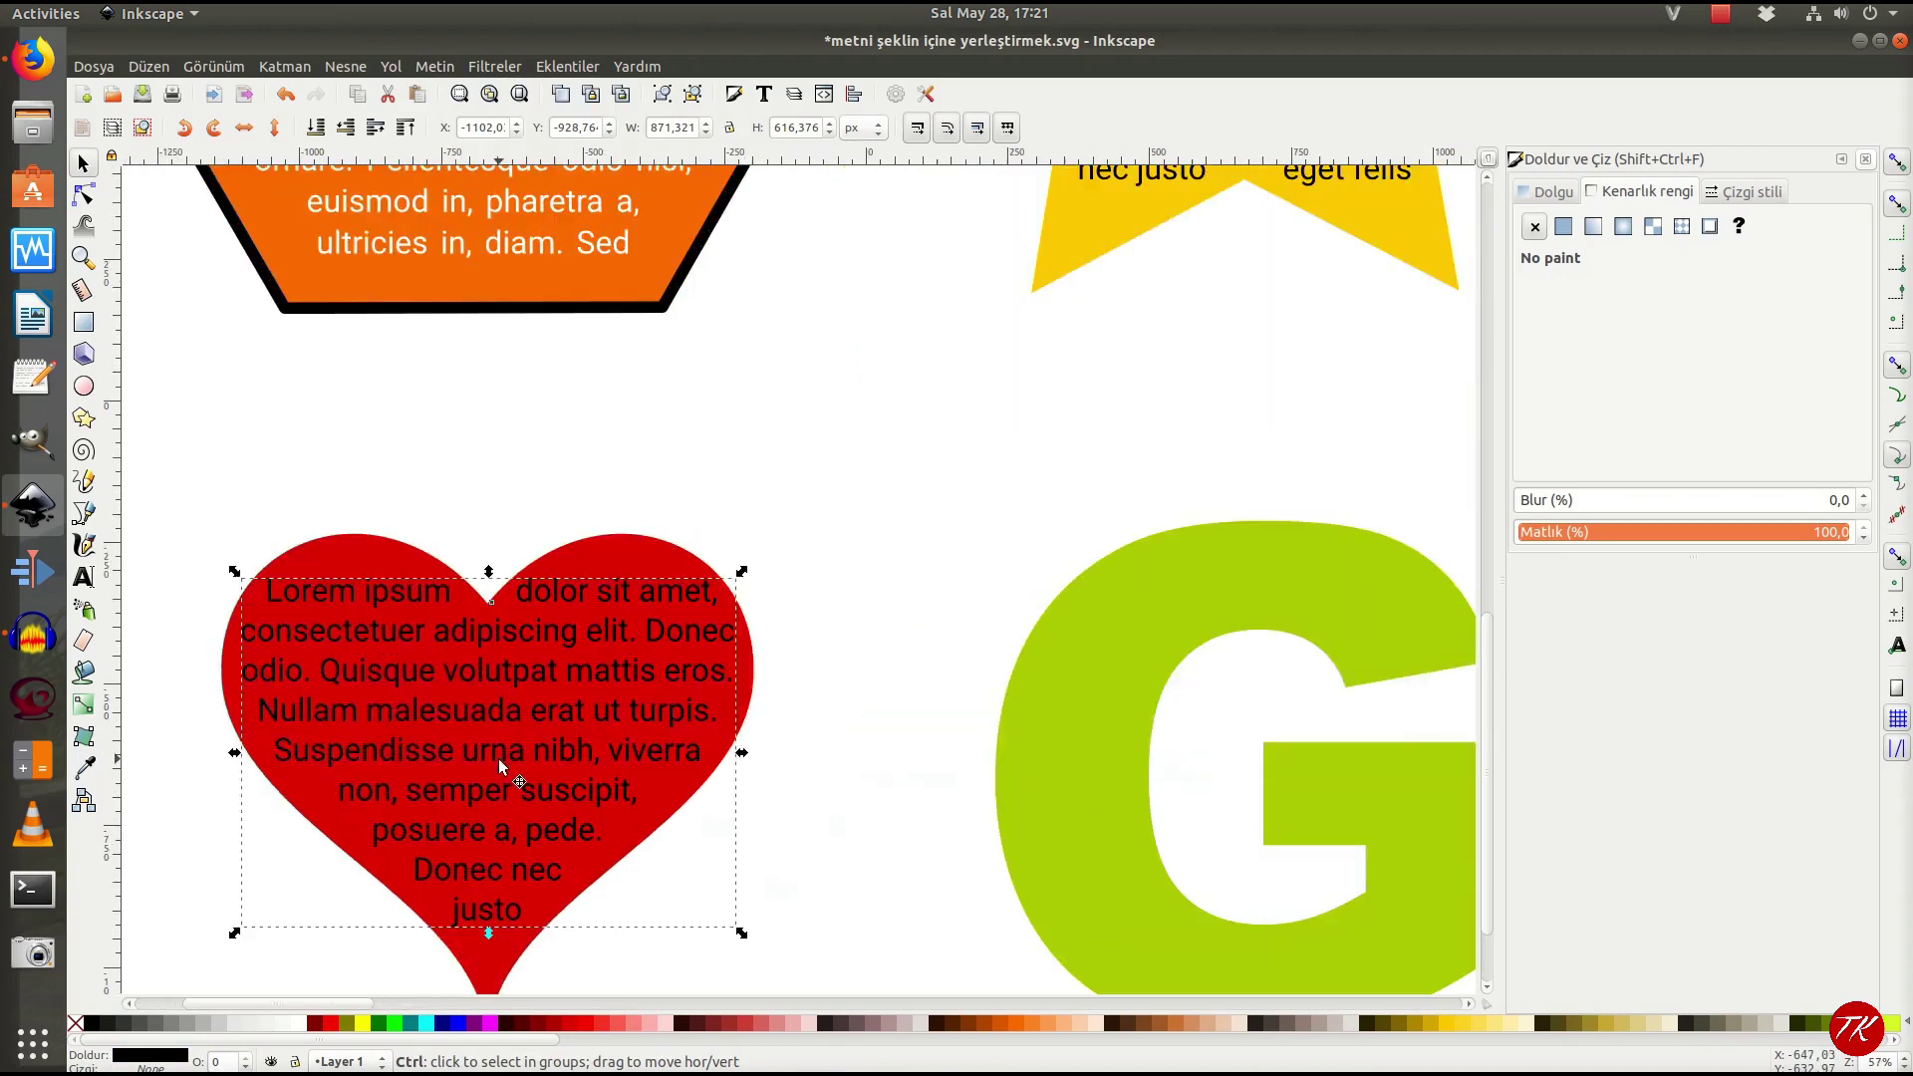
pyautogui.scroll(-2, 498, 734)
pyautogui.keyDown('ctrl'); pyautogui.scroll(-1, 509, 719); pyautogui.keyUp('ctrl')
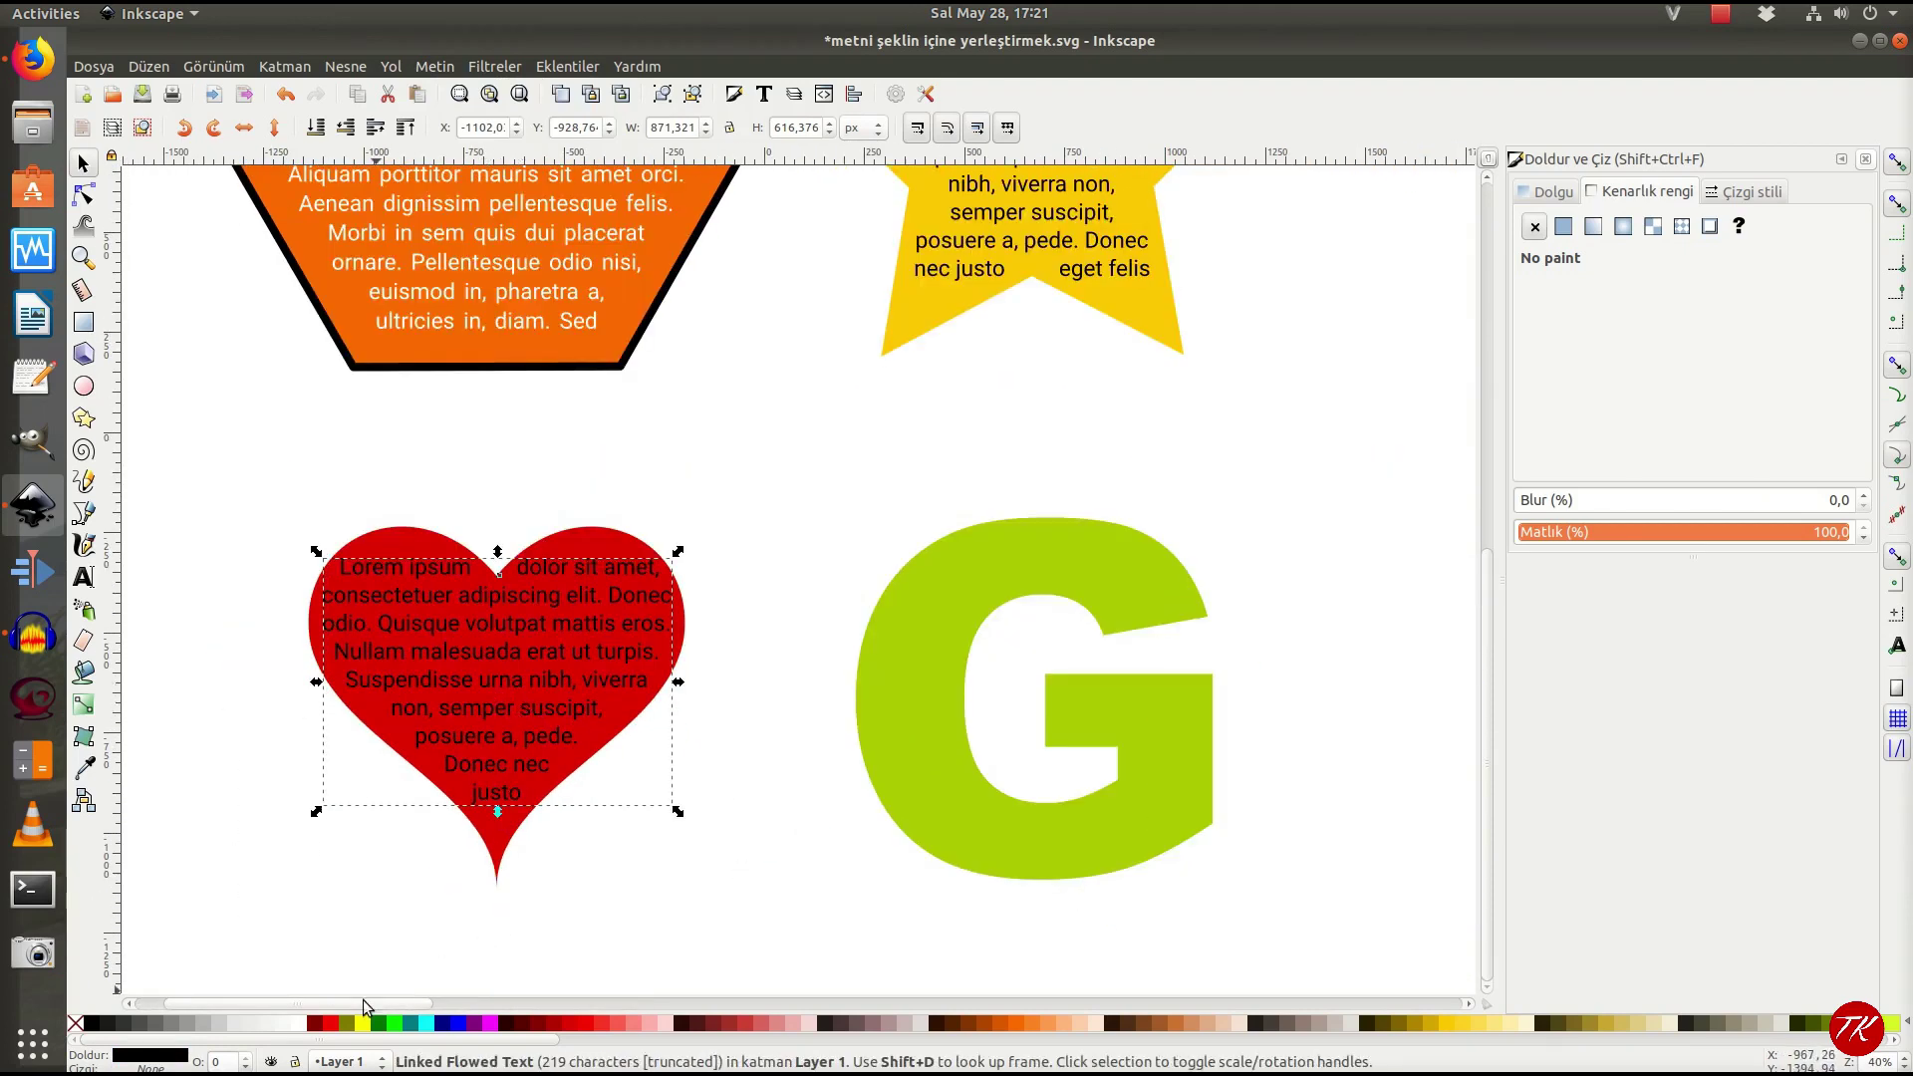
# Step: Make the heart's text white and reduce its line spacing to 0,25
pyautogui.click(299, 1018)
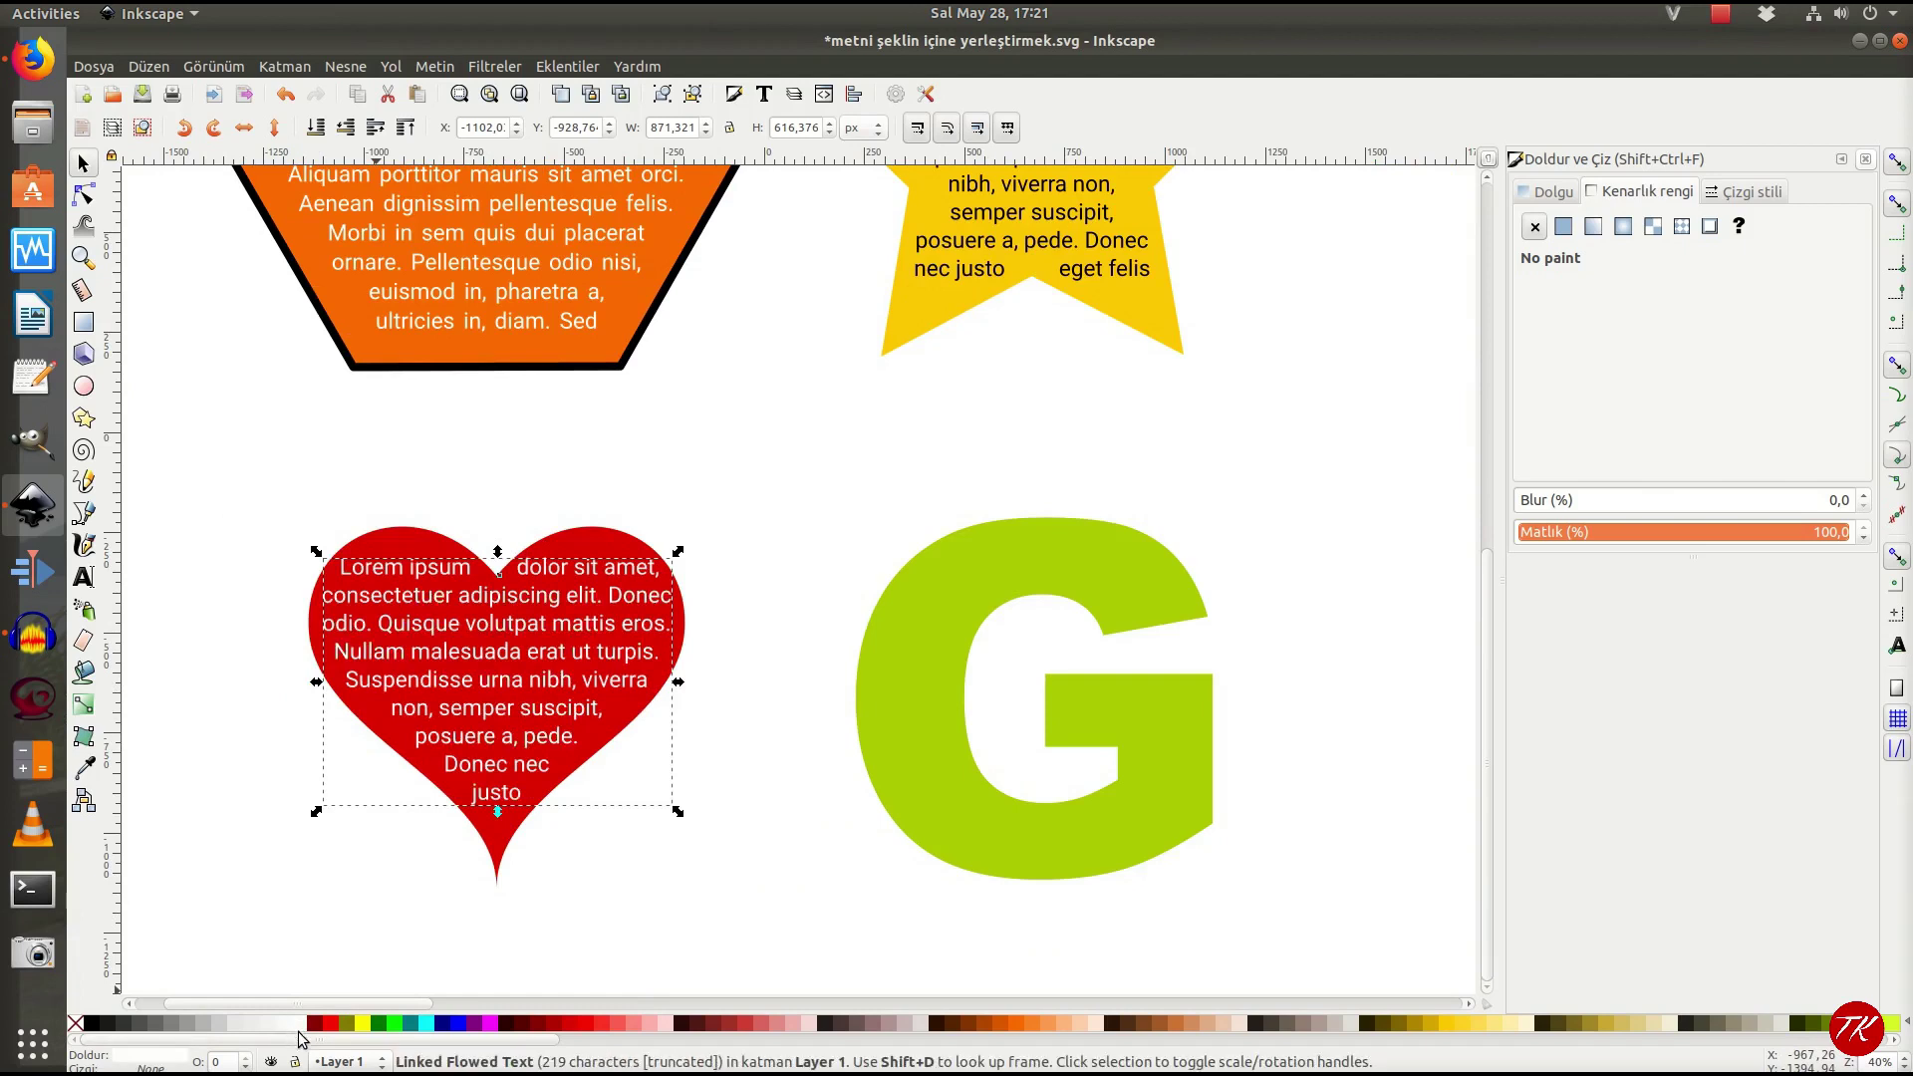
pyautogui.click(730, 871)
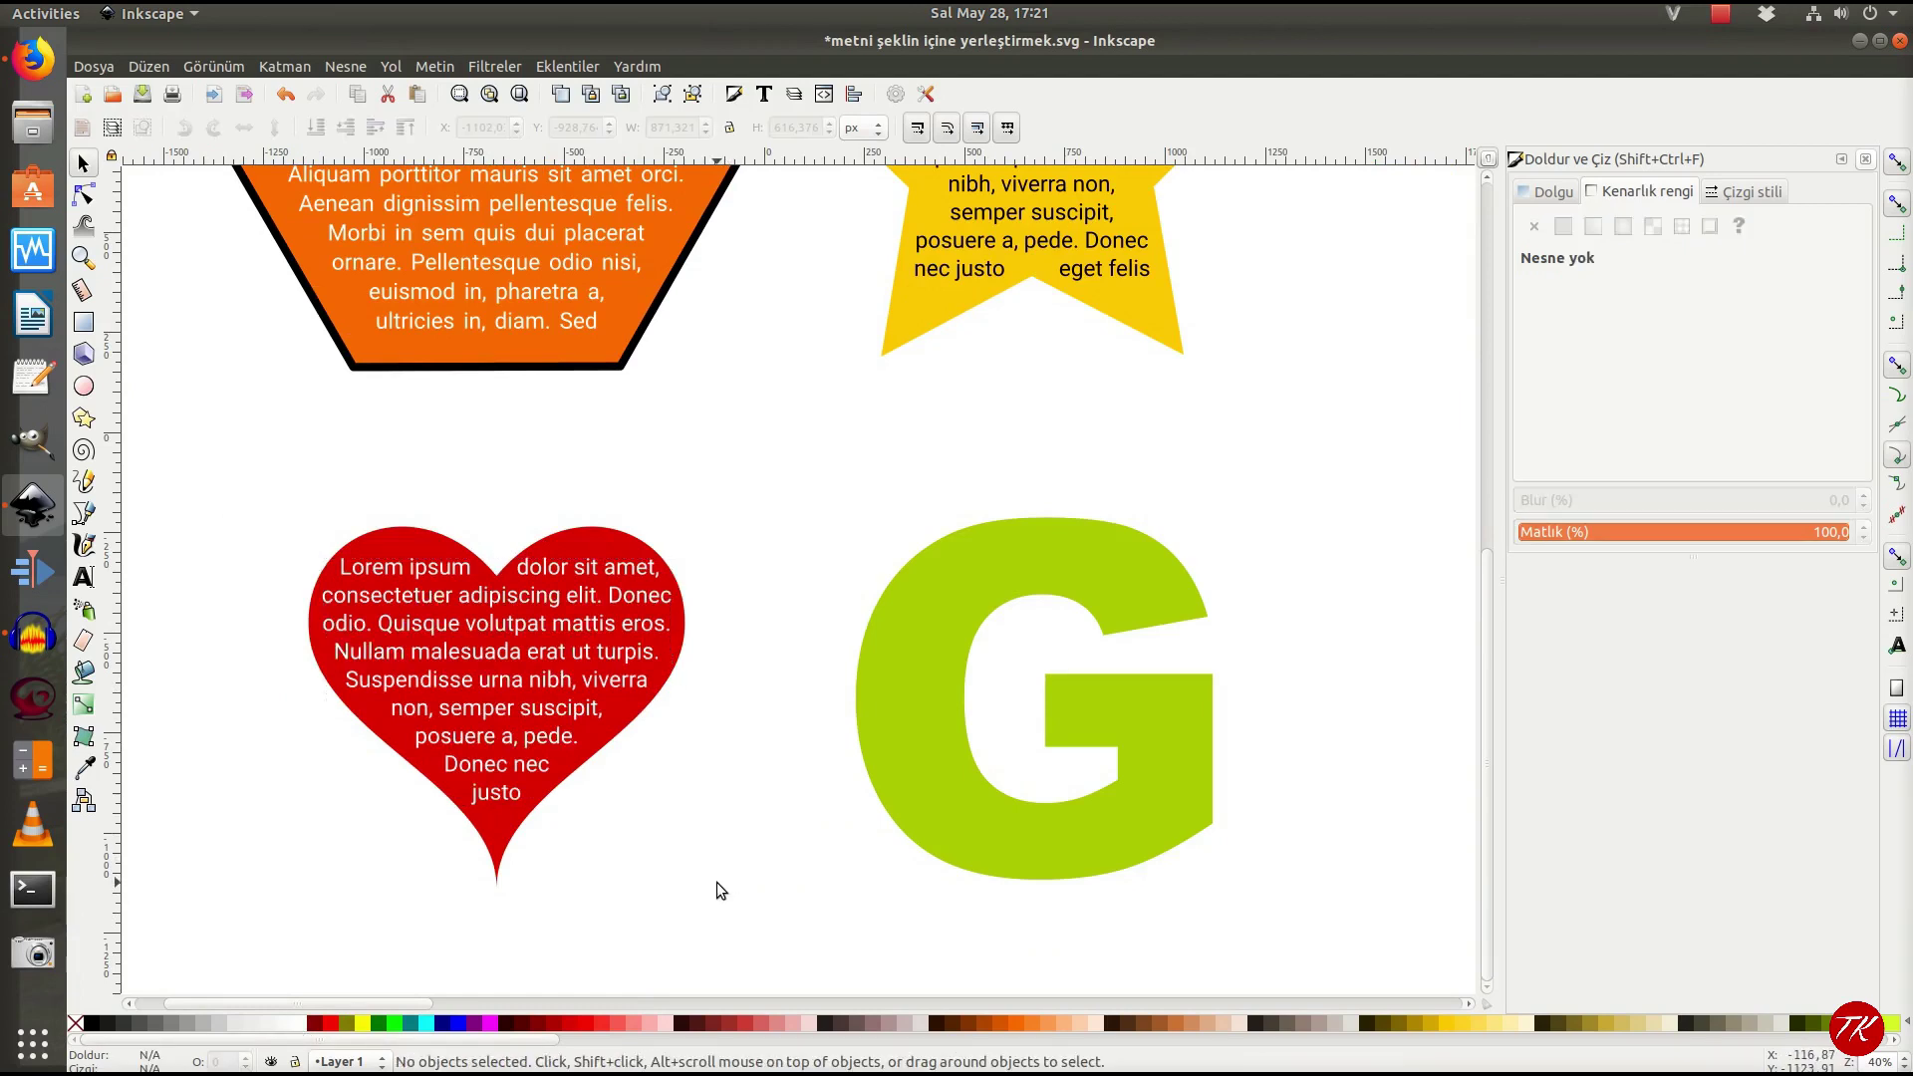
pyautogui.click(586, 628)
pyautogui.click(83, 577)
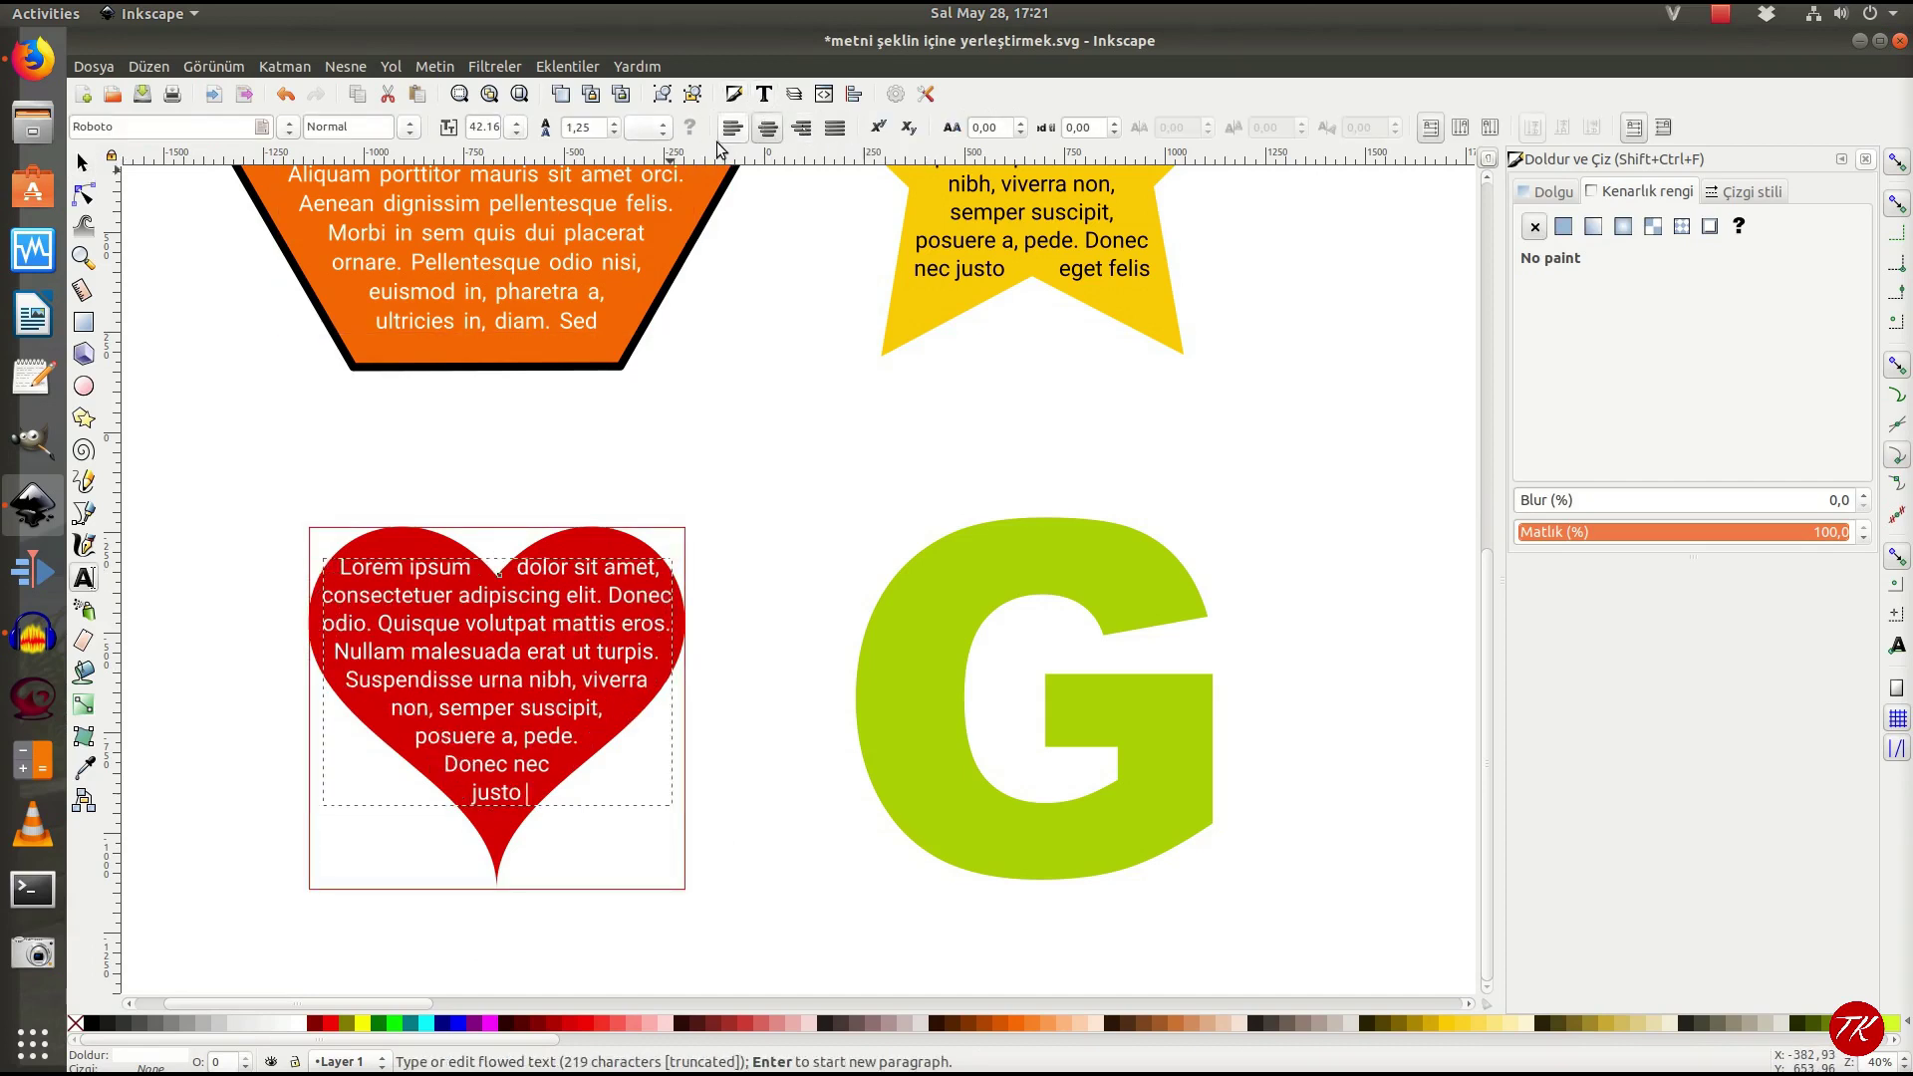
pyautogui.click(613, 135)
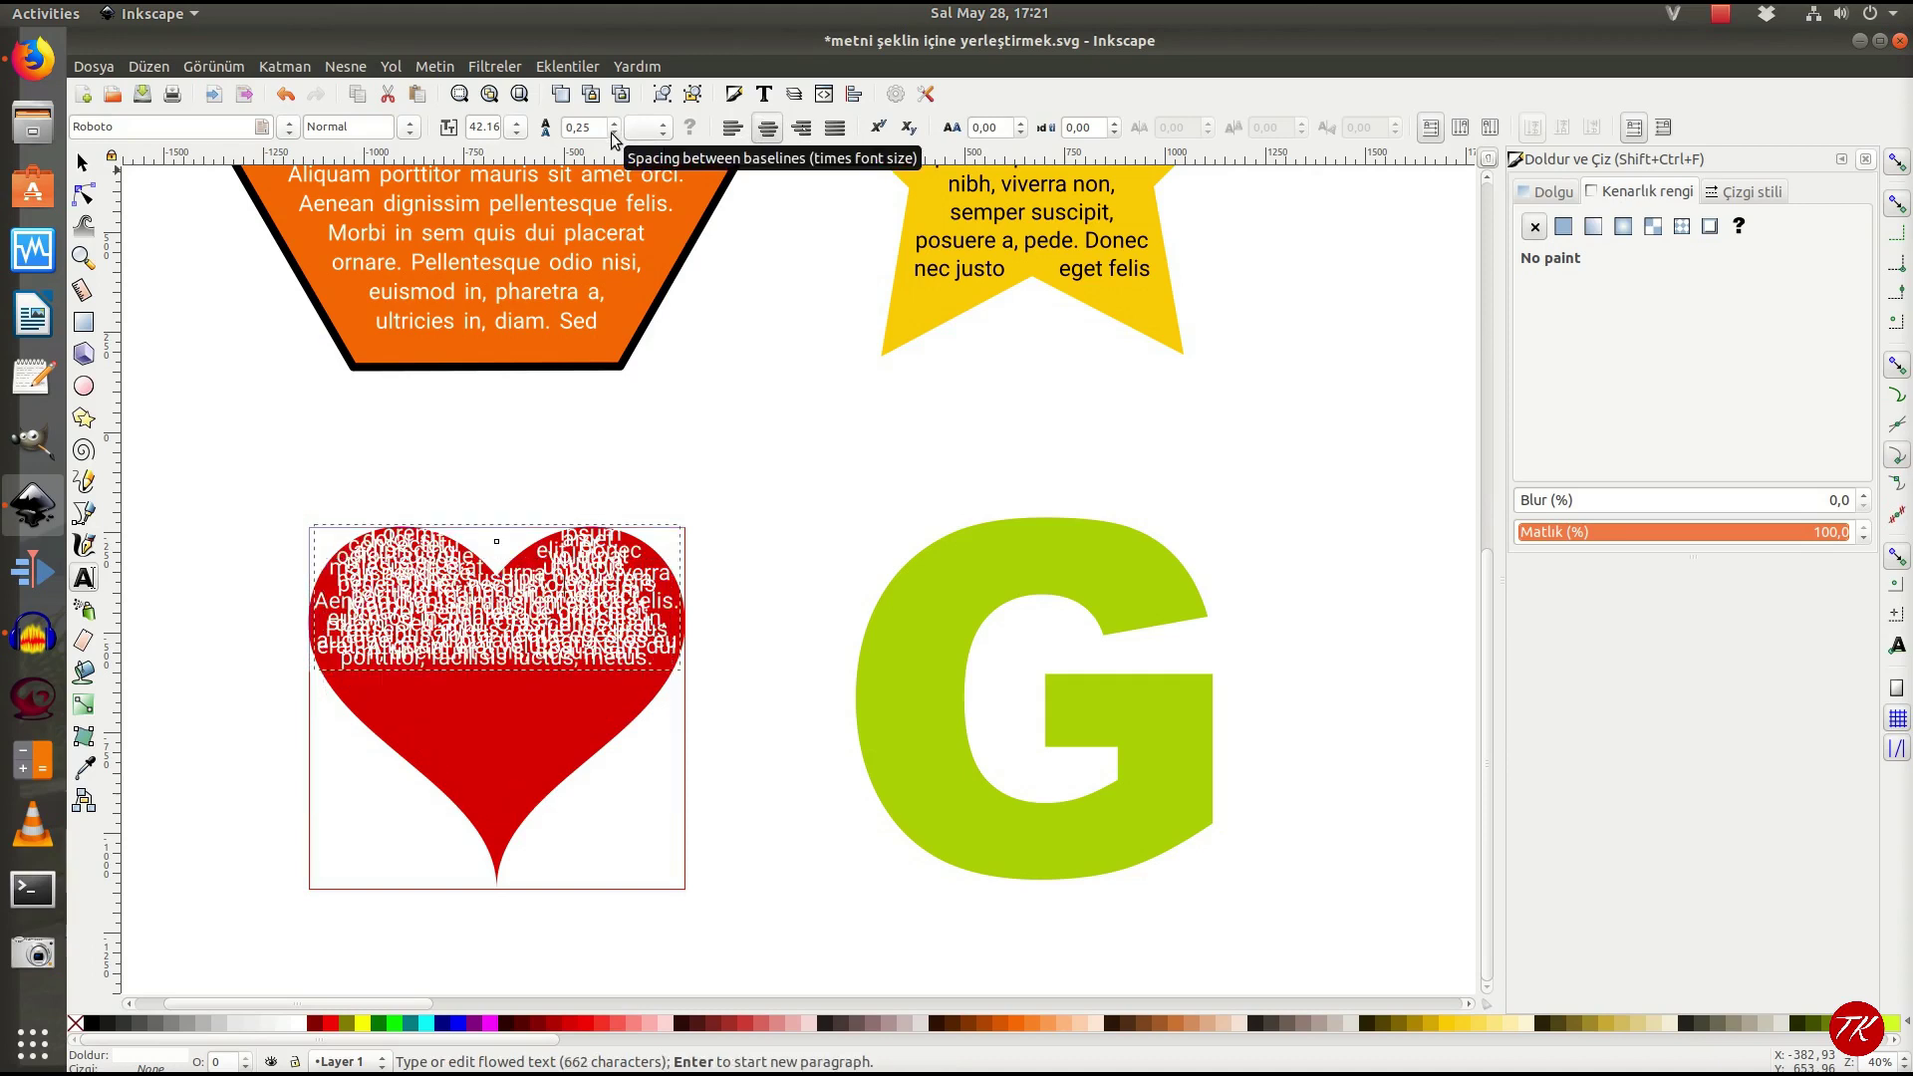
# Step: Restore the heart text's line spacing to 1,25 with px as the unit
pyautogui.hotkey('ctrl', 'z')
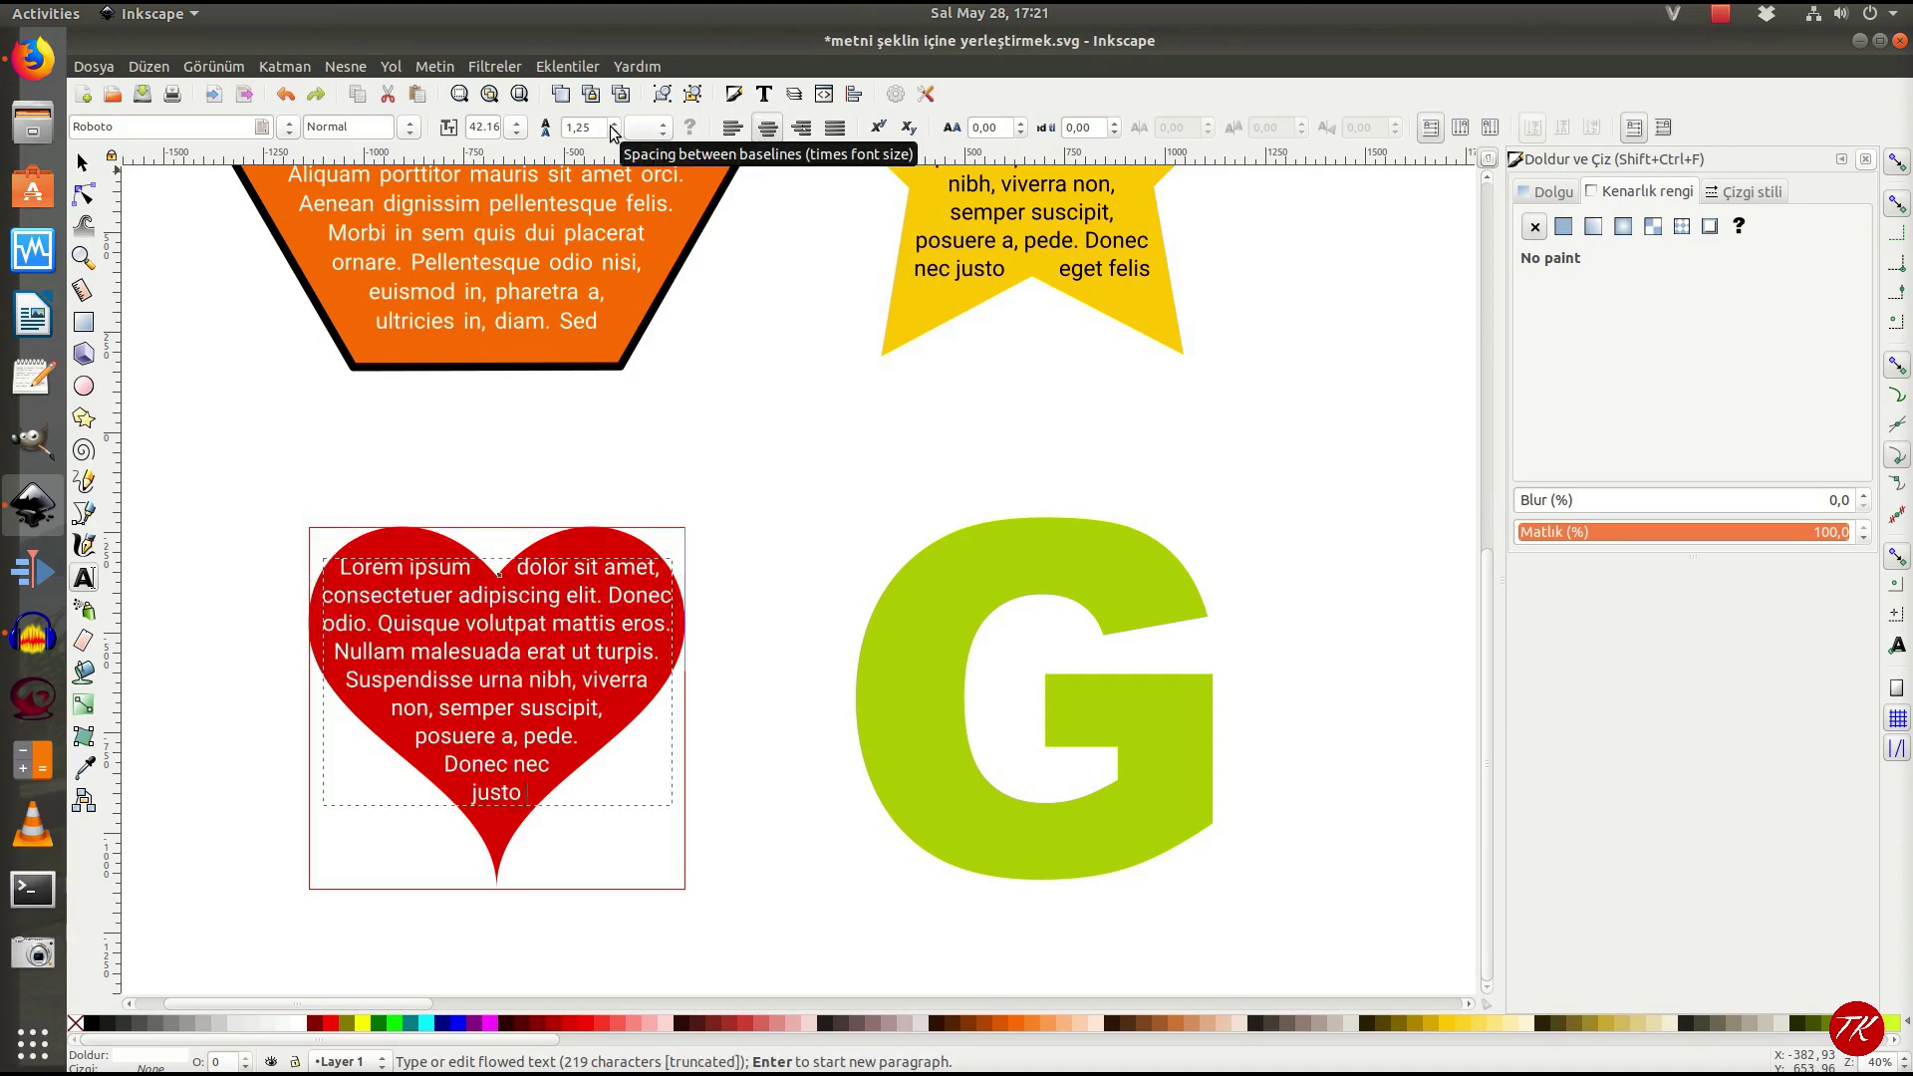
pyautogui.click(612, 124)
pyautogui.click(613, 132)
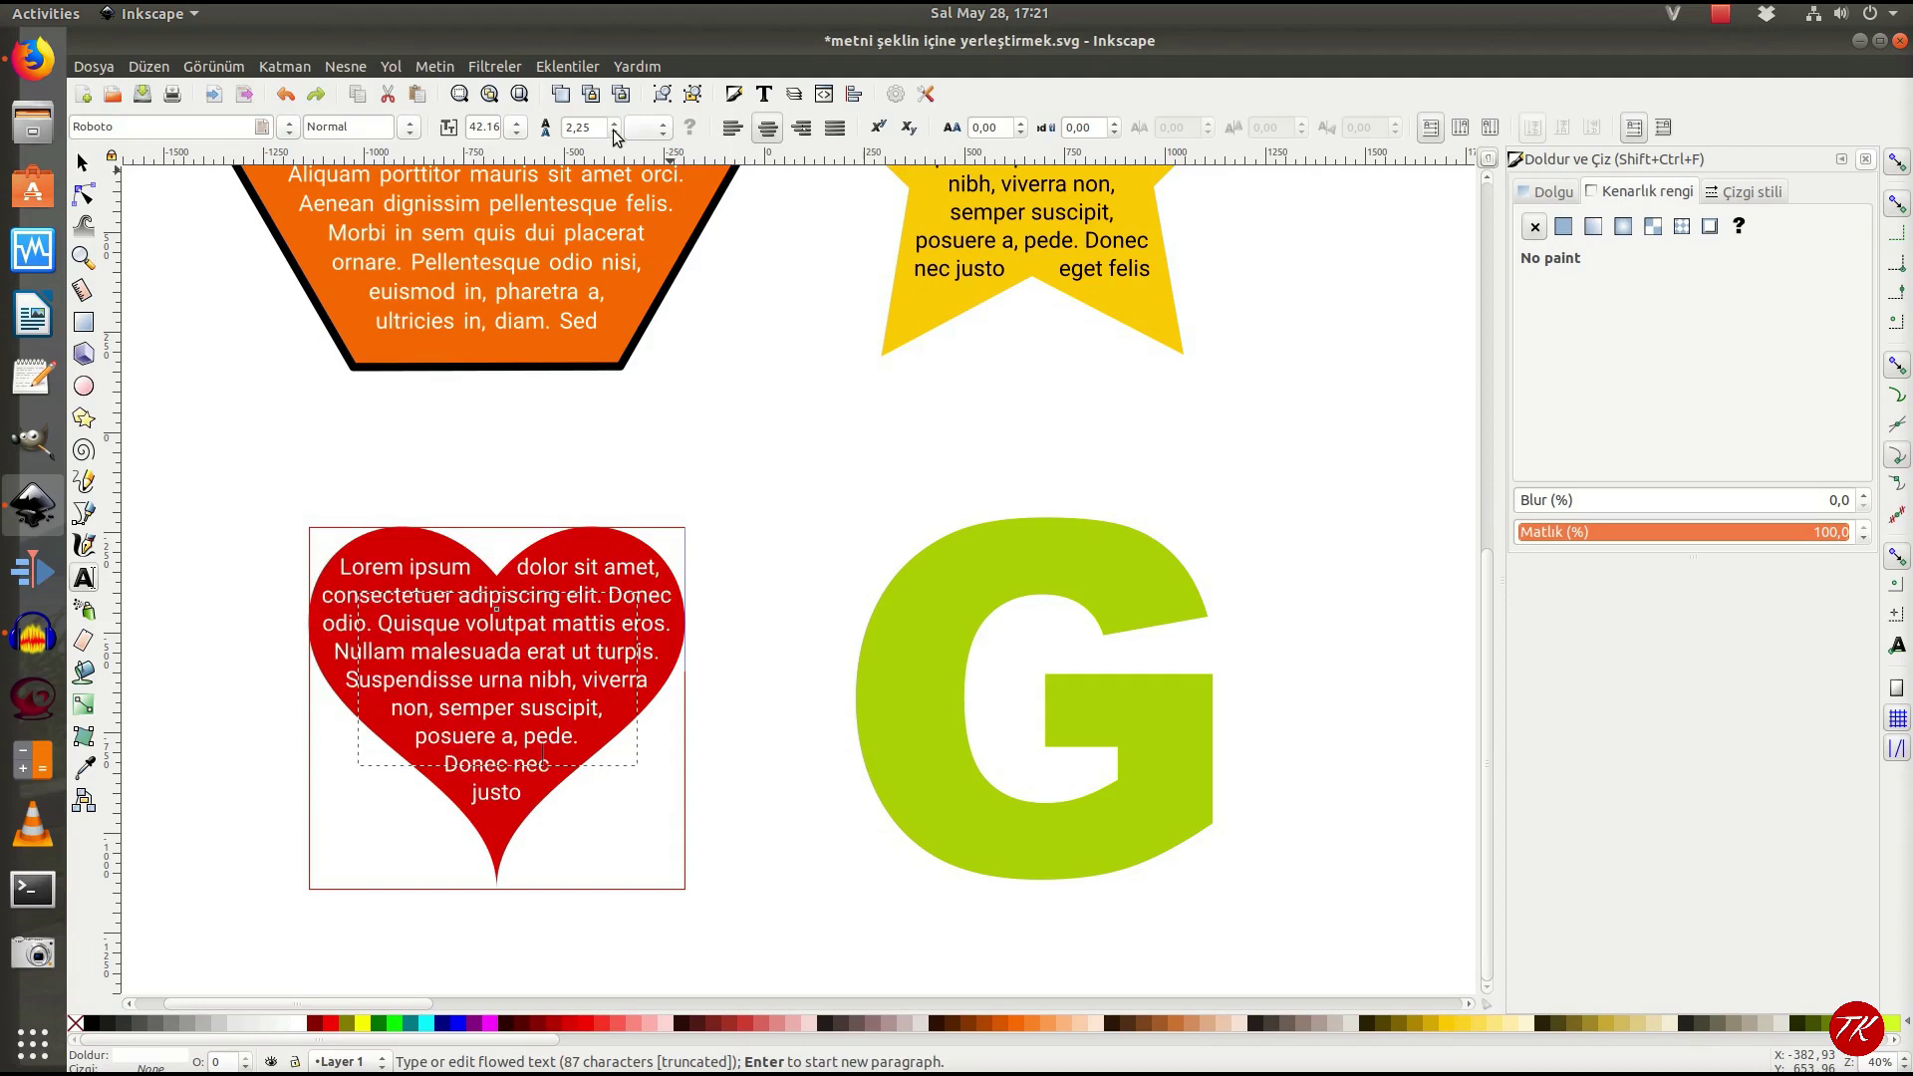
pyautogui.click(654, 133)
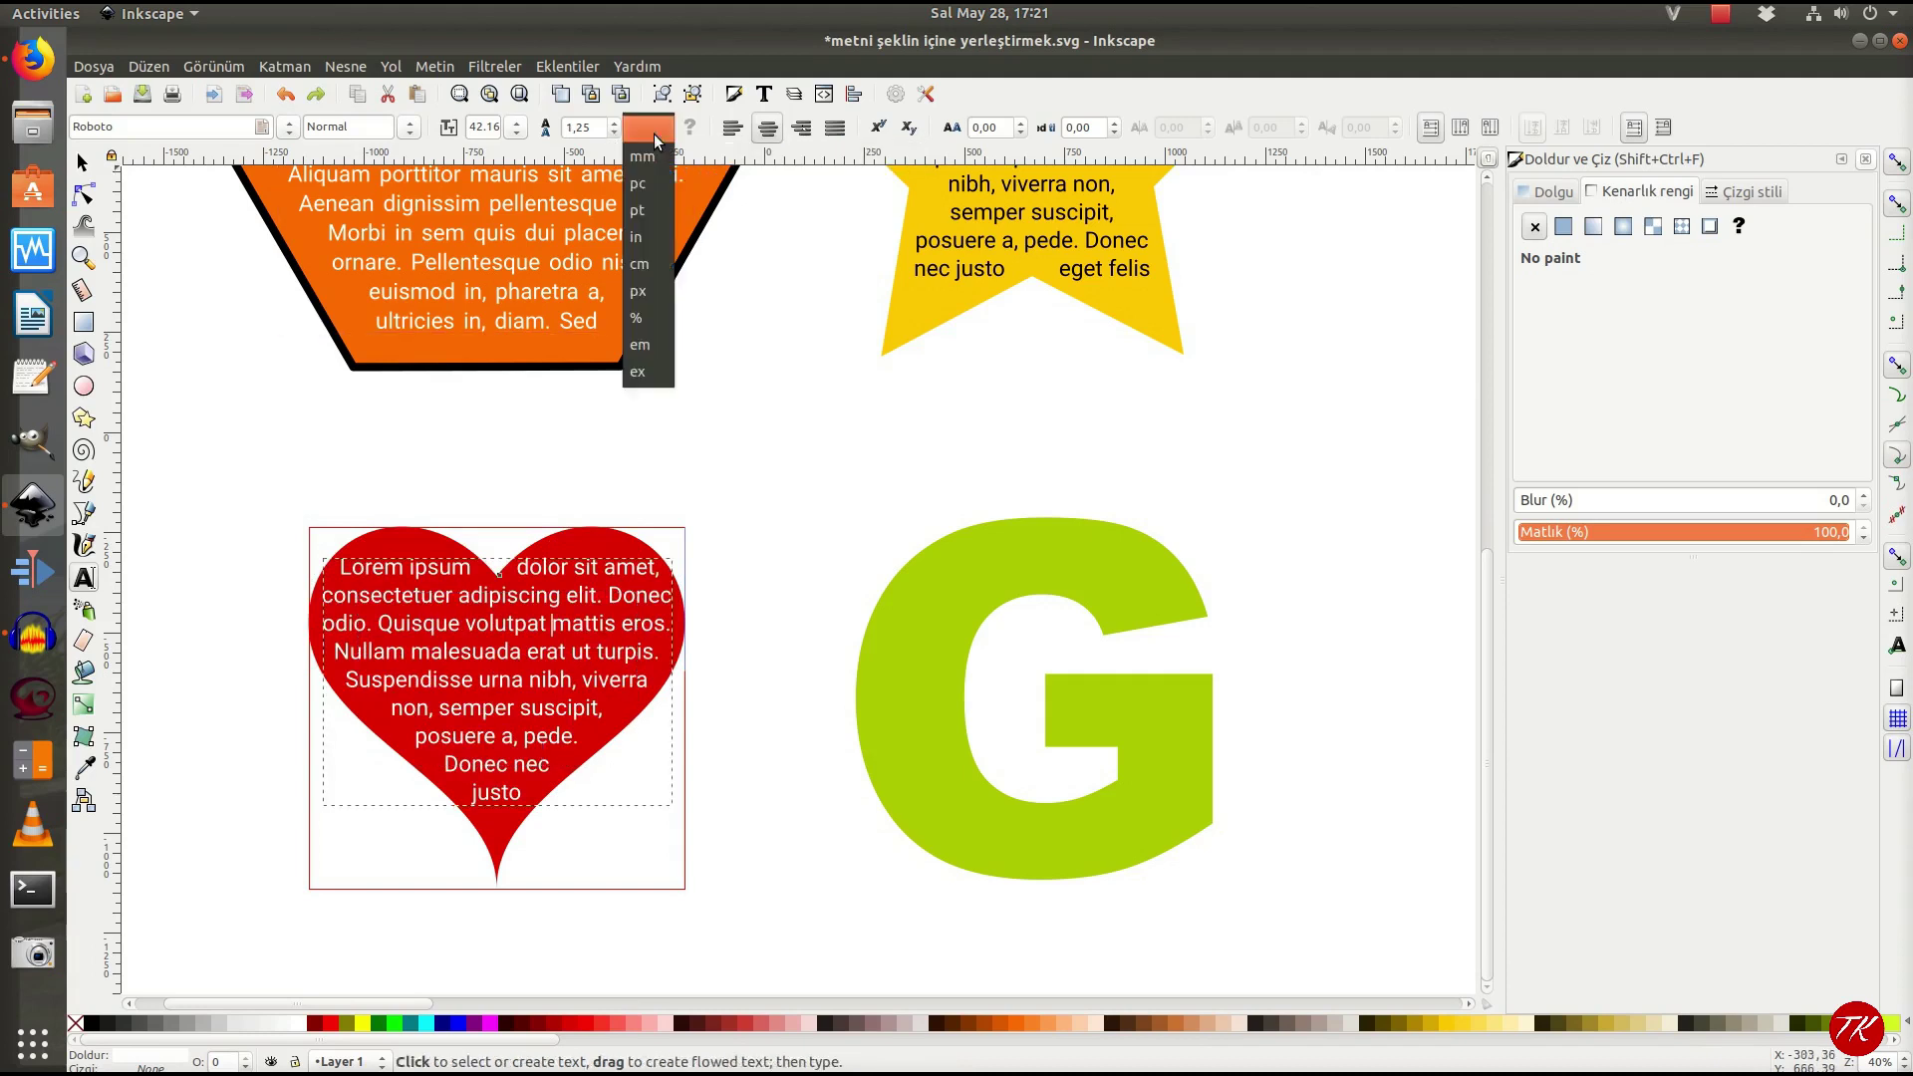
pyautogui.click(649, 292)
pyautogui.press('F1')
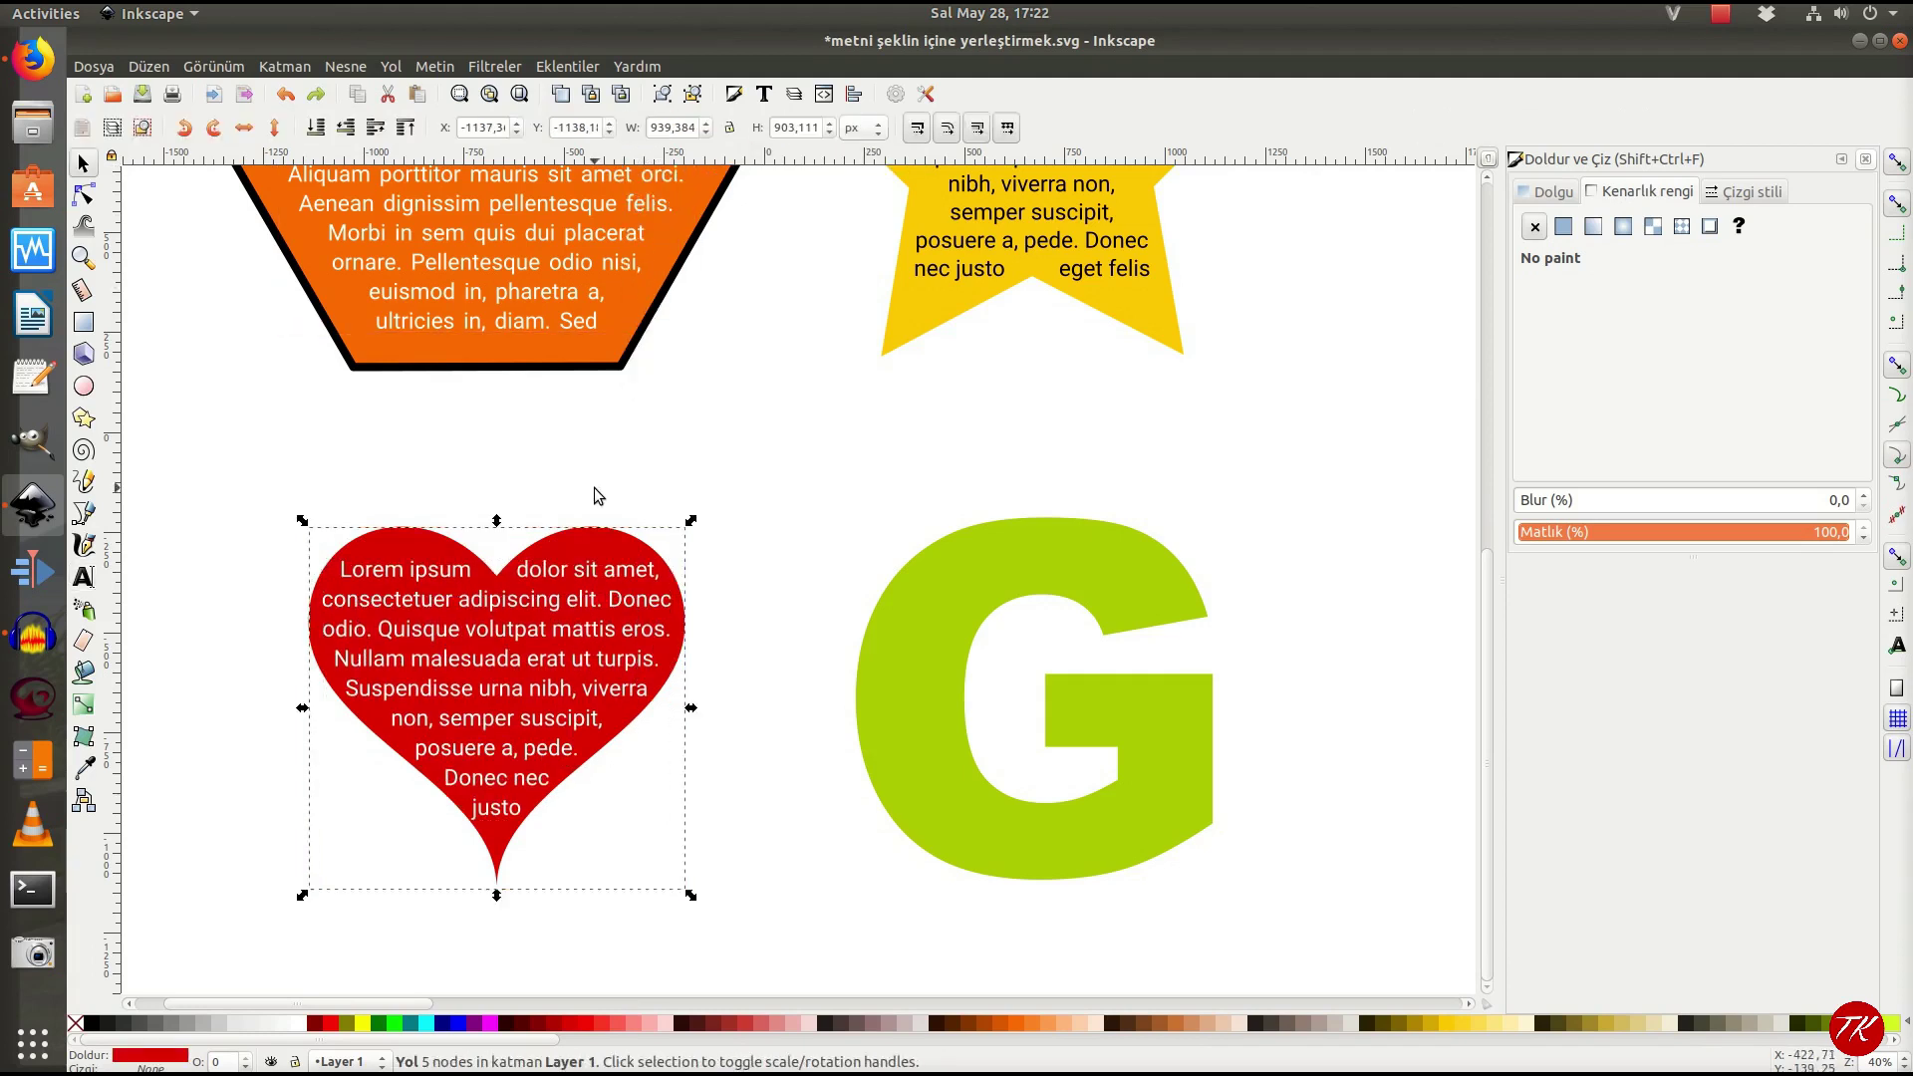
pyautogui.scroll(1, 601, 483)
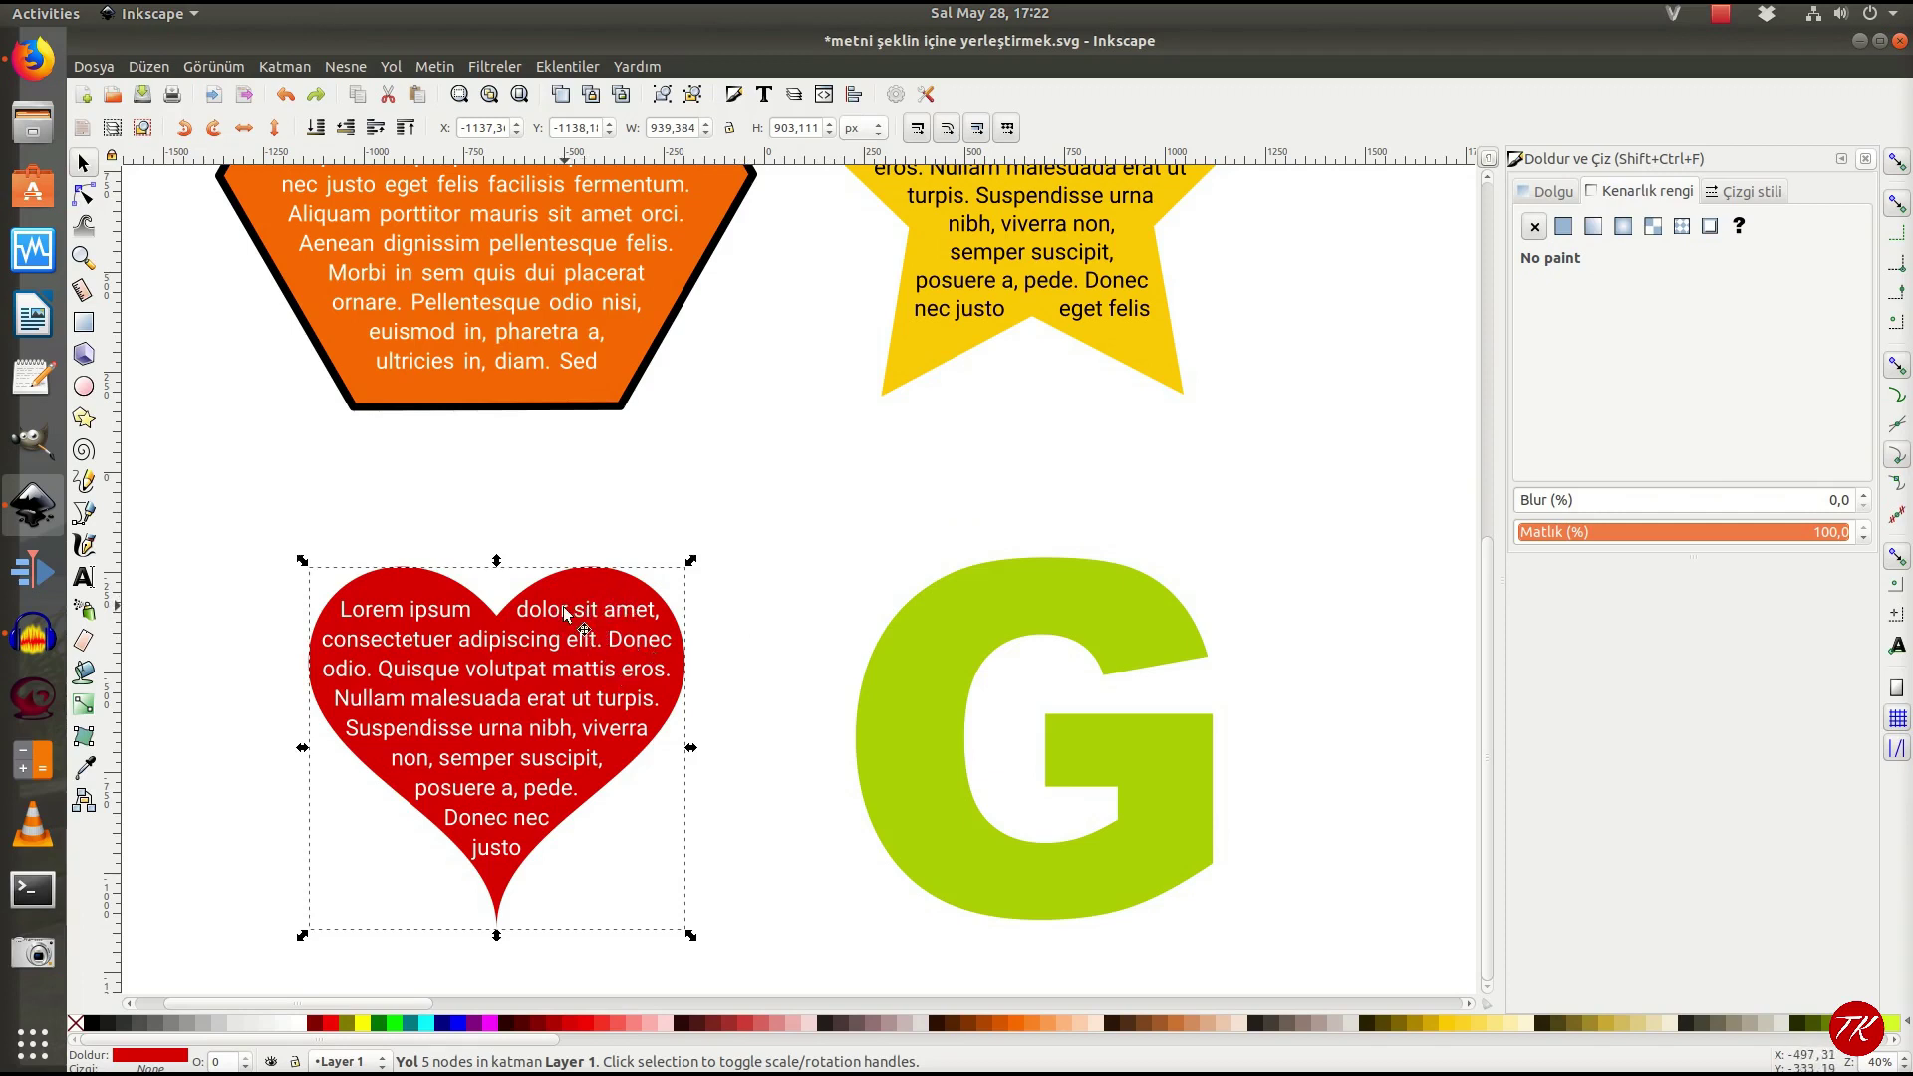
# Step: Reposition the heart's flowed text frame back inside the heart
pyautogui.click(564, 613)
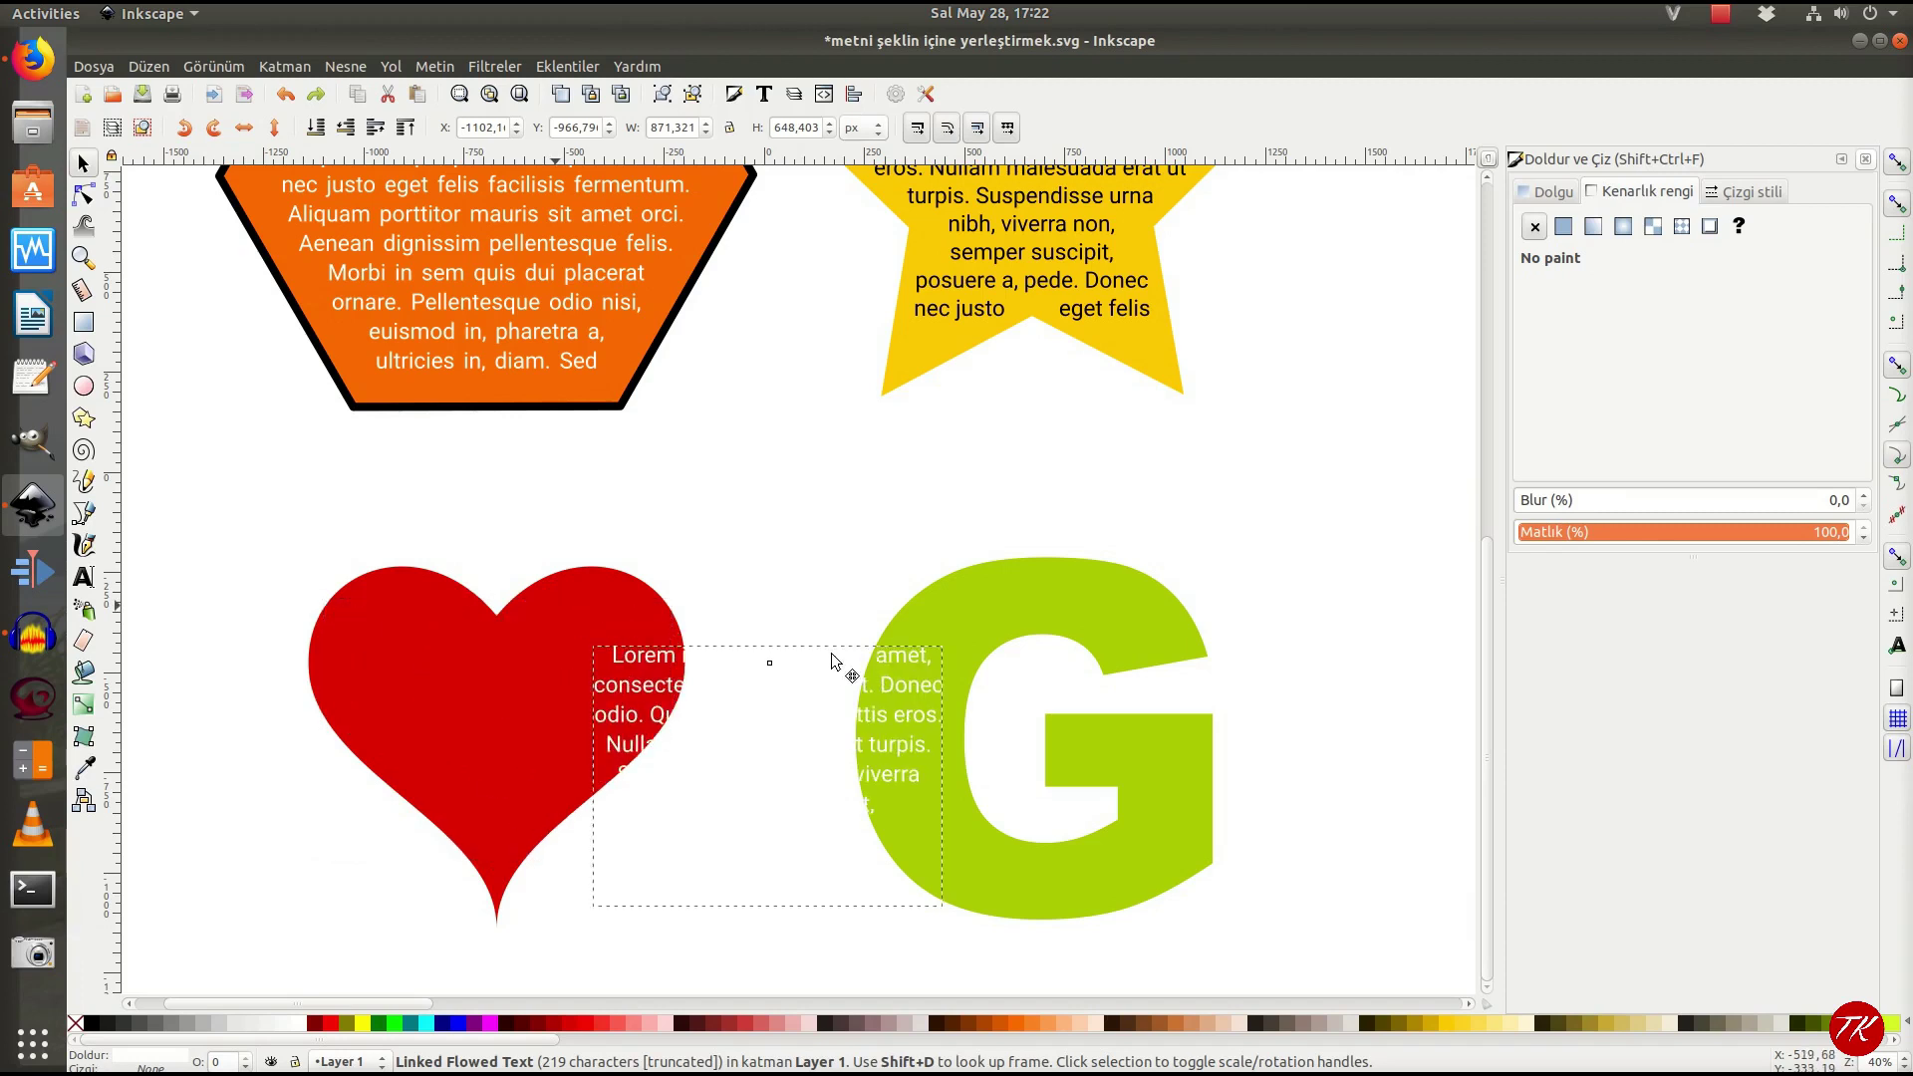
pyautogui.moveTo(558, 612); pyautogui.dragTo(1021, 635)
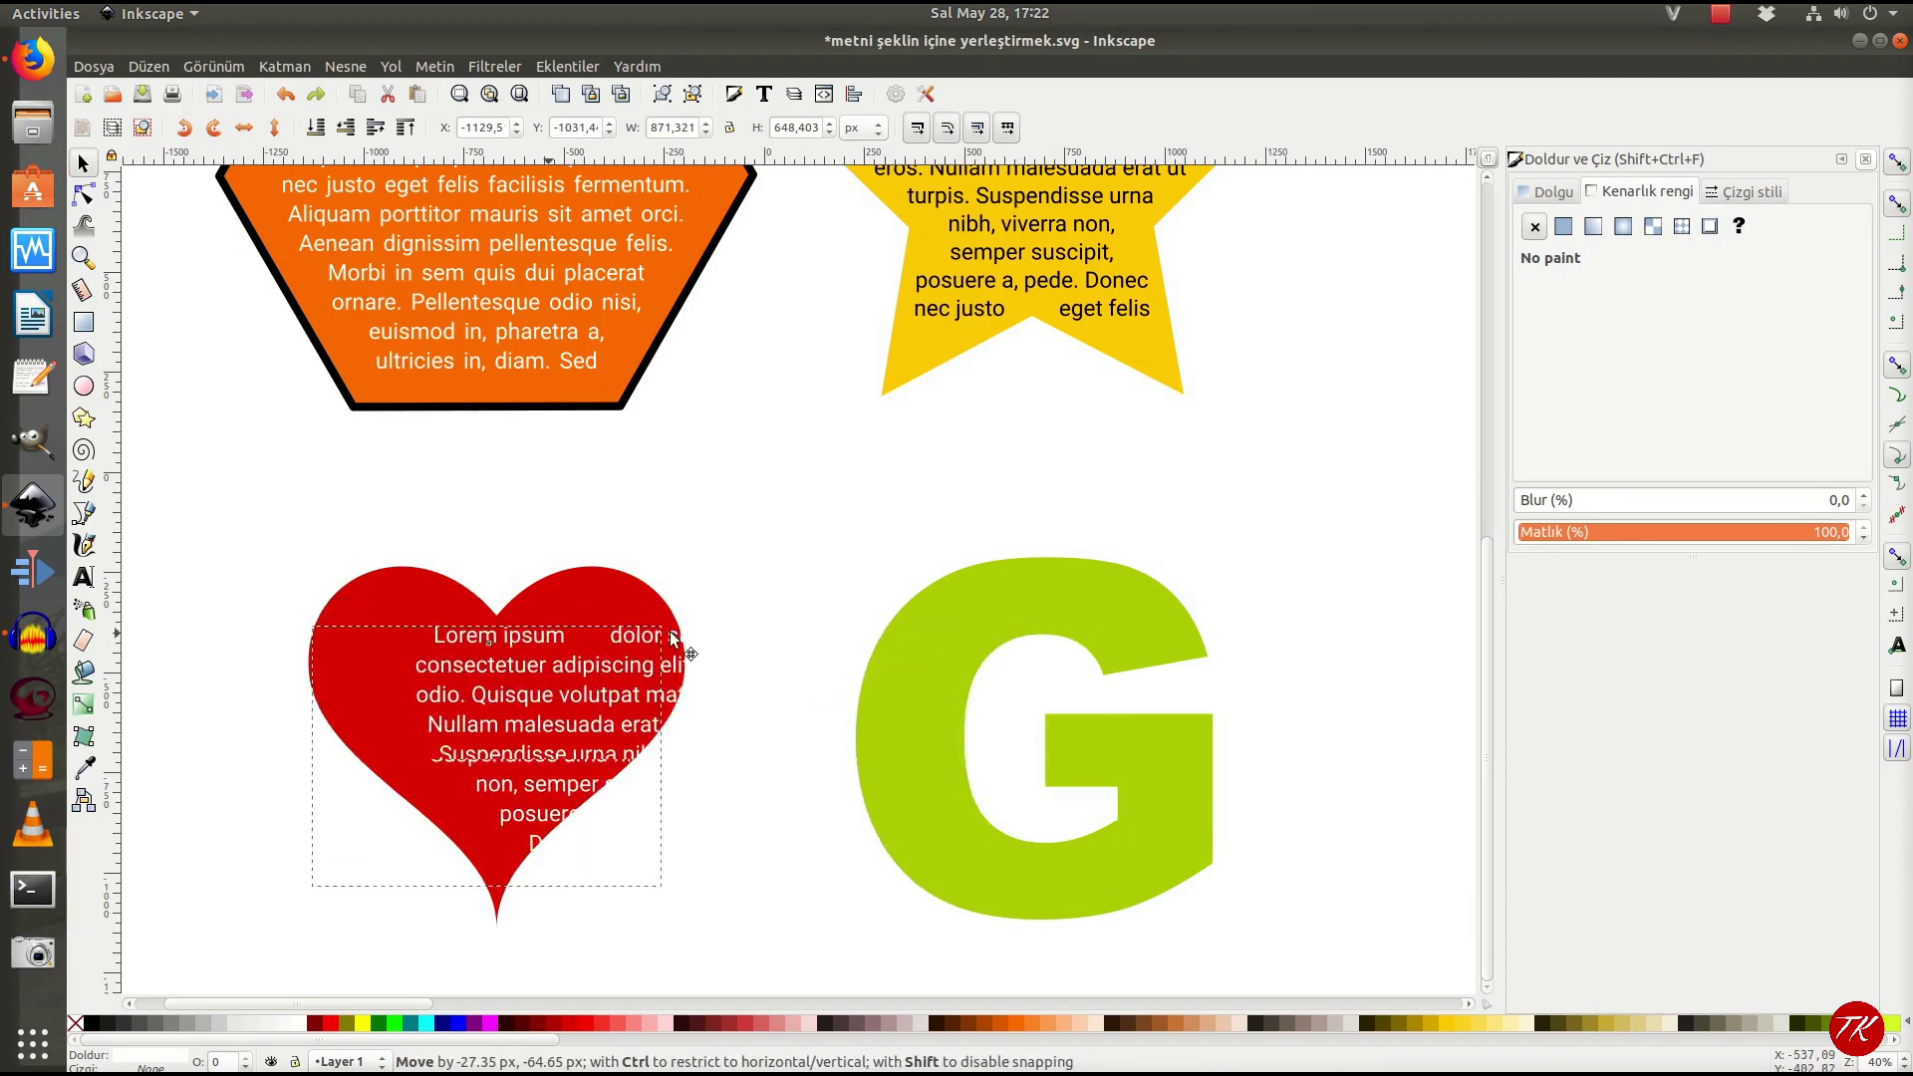
pyautogui.moveTo(552, 634)
pyautogui.mouseDown()
pyautogui.moveTo(597, 627)
pyautogui.moveTo(568, 626)
pyautogui.mouseUp()
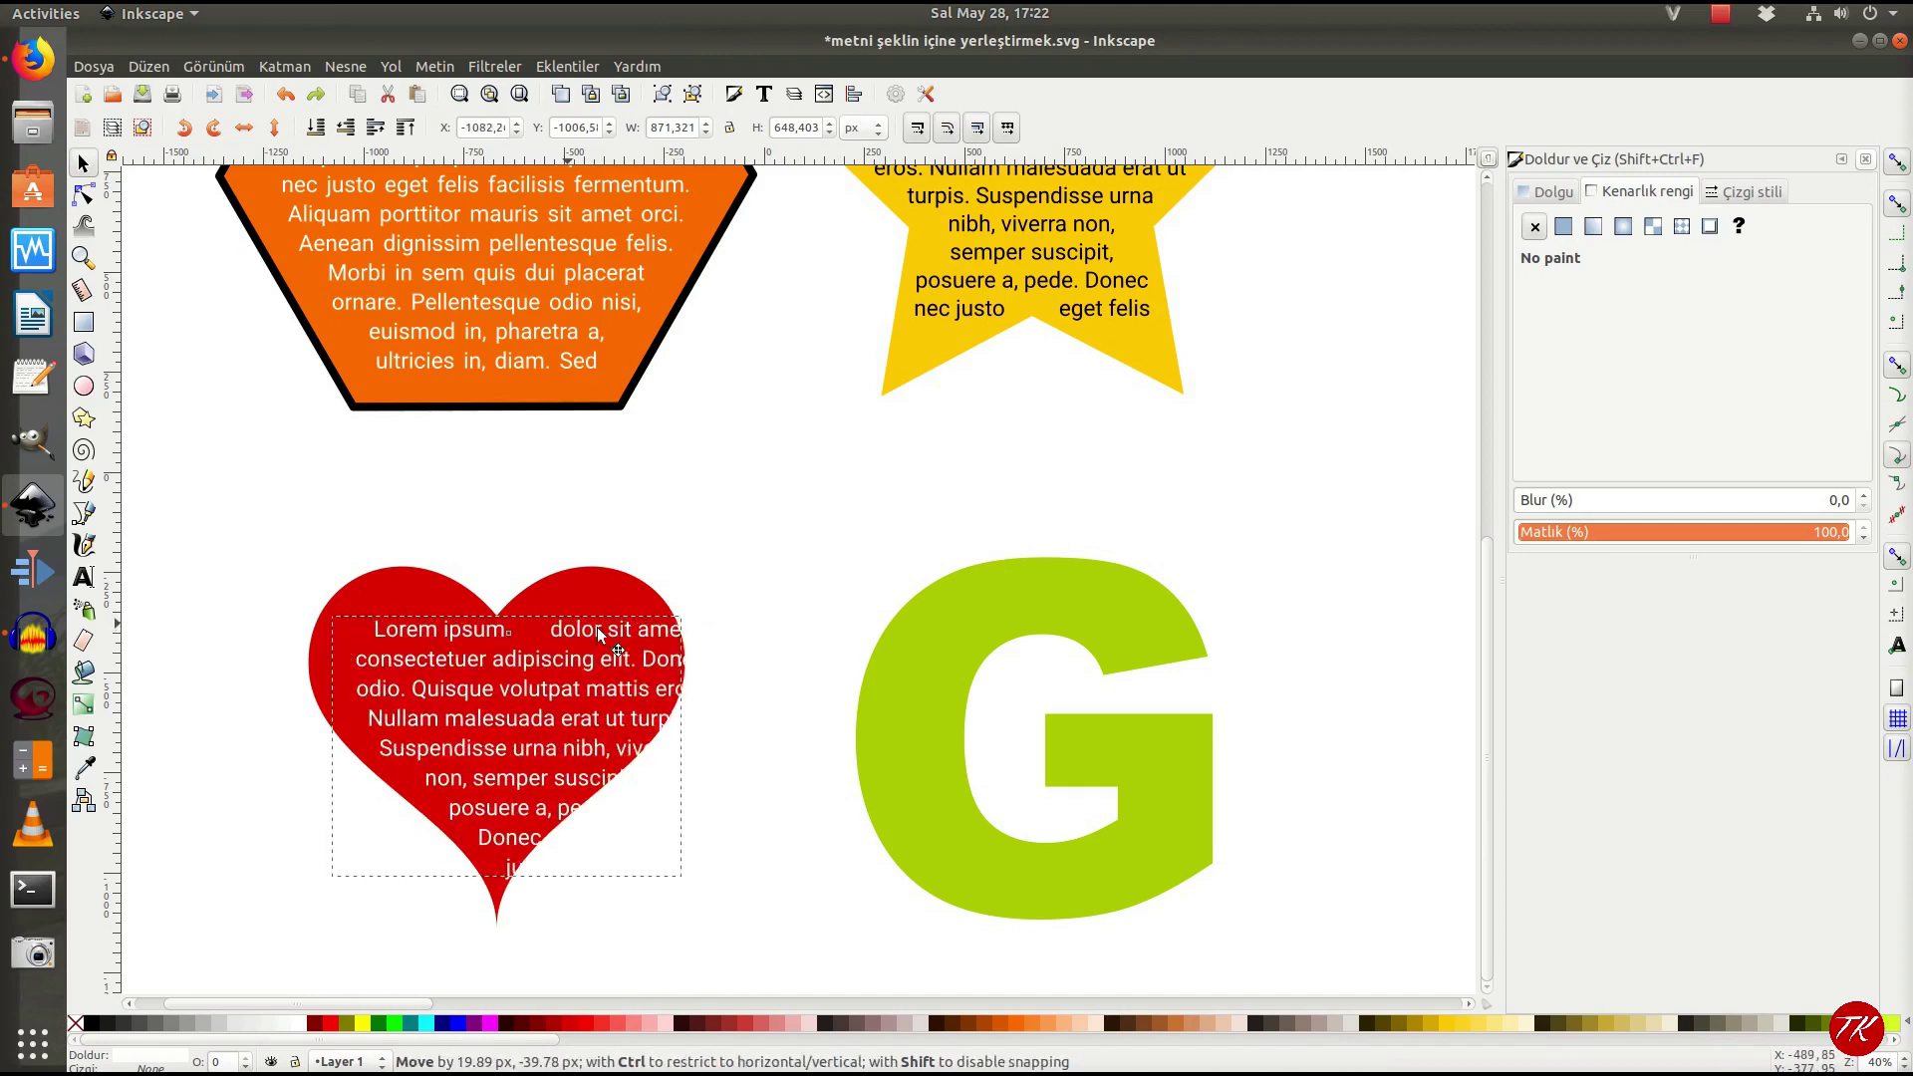
pyautogui.moveTo(569, 632); pyautogui.dragTo(546, 701)
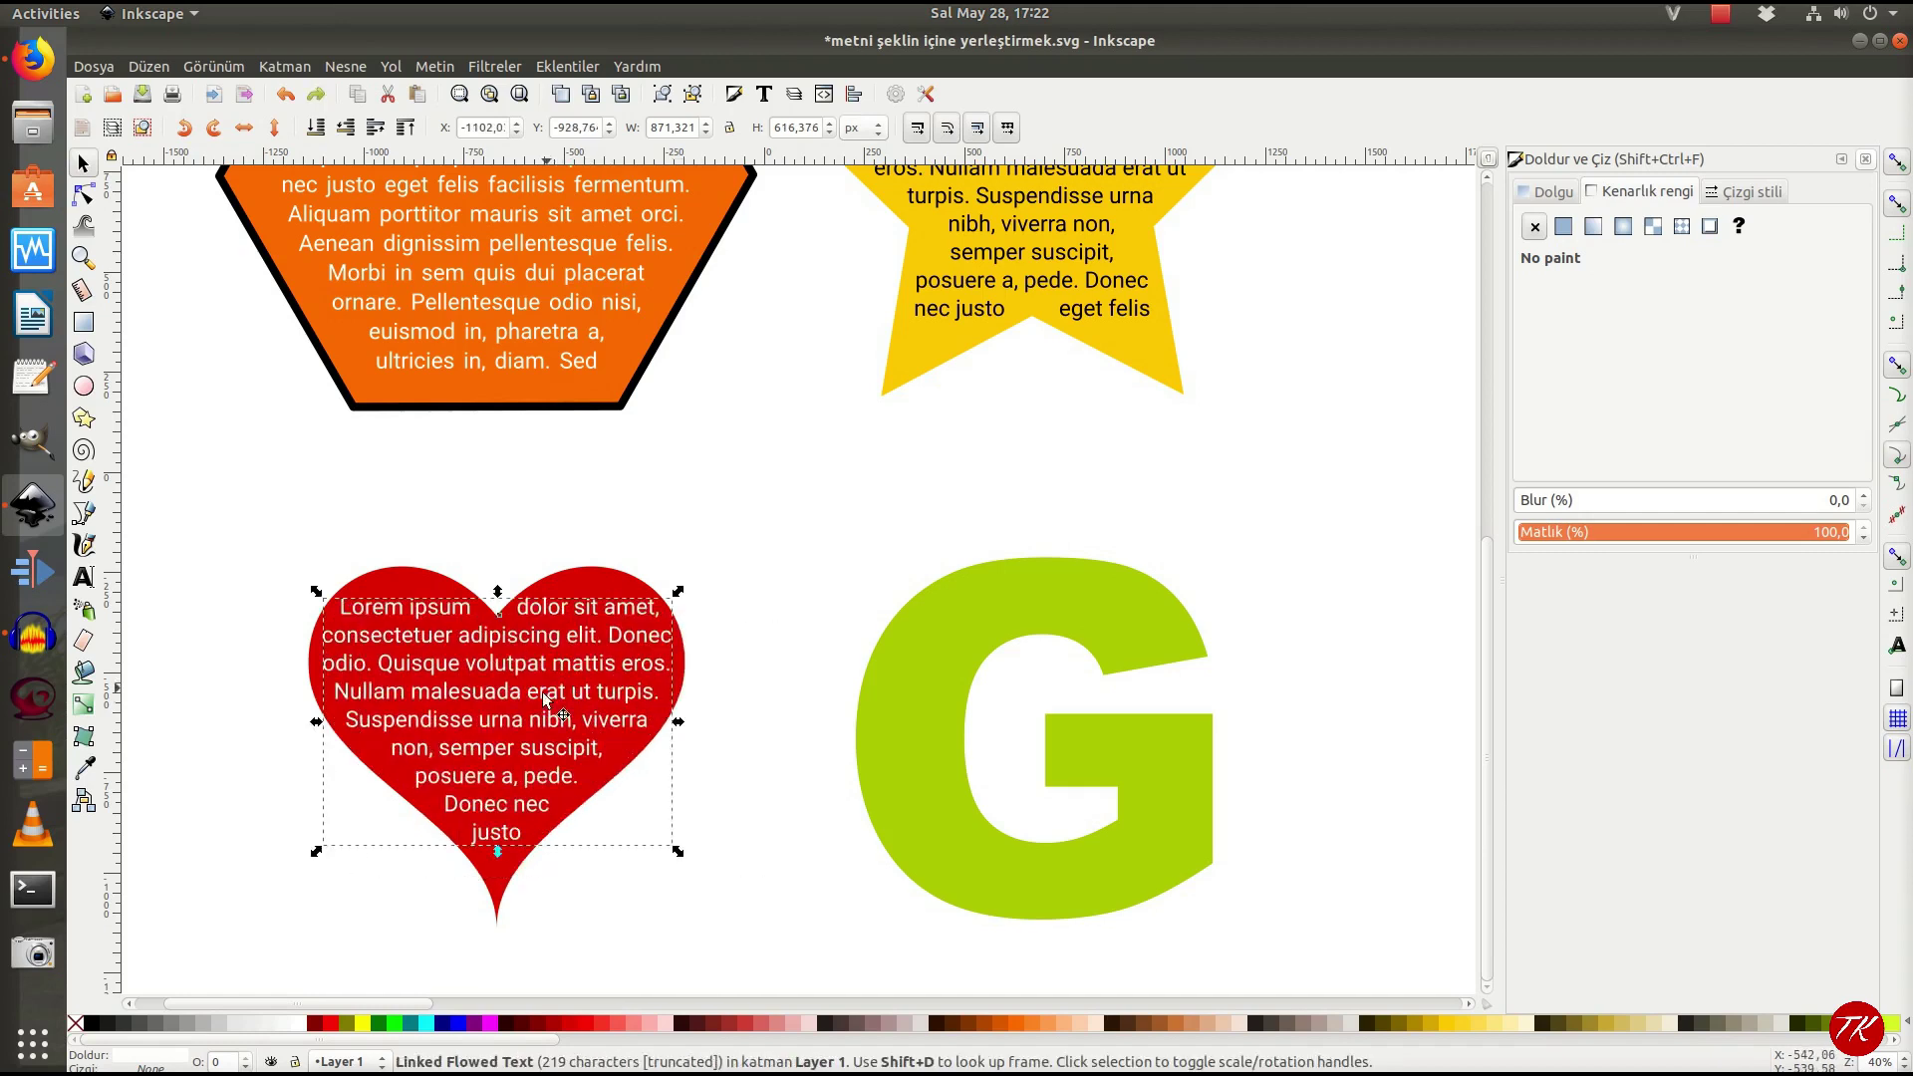
# Step: Scale the red heart to about 971 × 933 px so its text fits
pyautogui.click(598, 570)
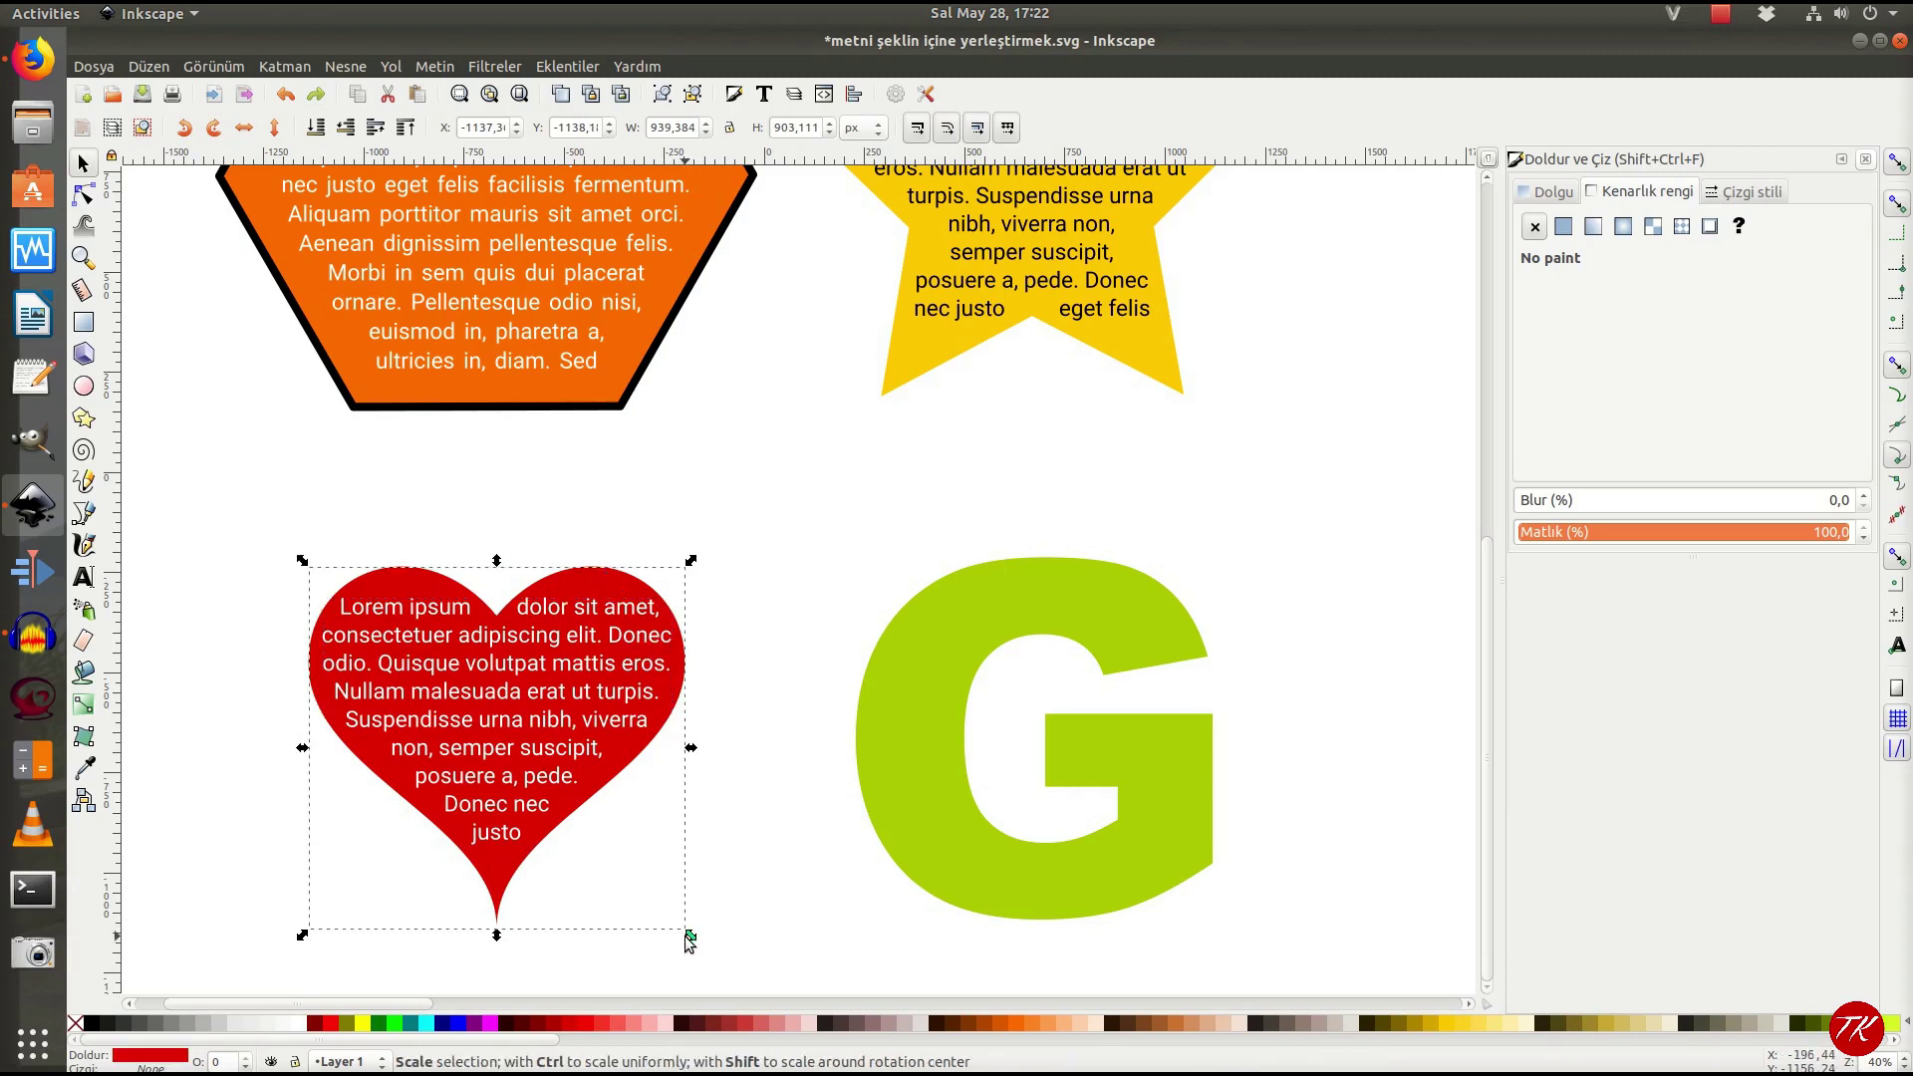
pyautogui.moveTo(692, 937); pyautogui.dragTo(738, 996)
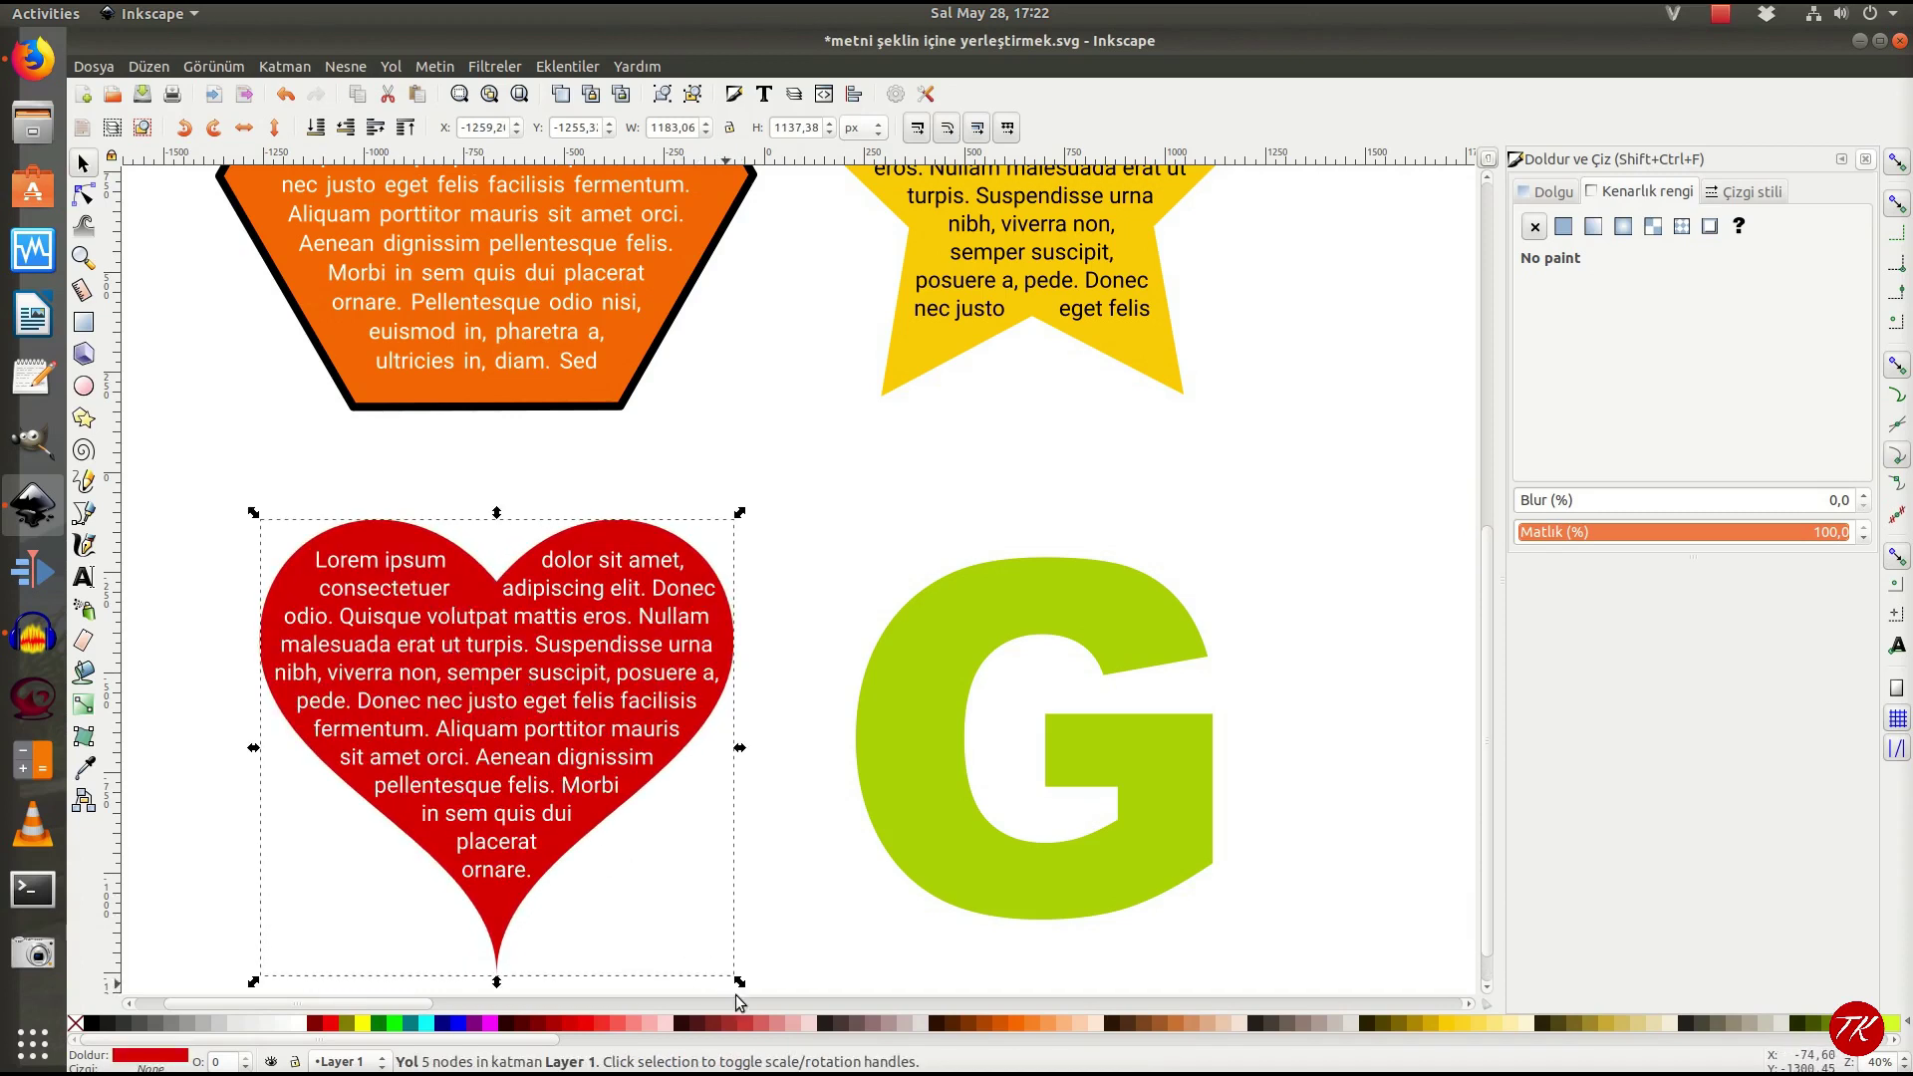
pyautogui.moveTo(738, 978); pyautogui.dragTo(696, 937)
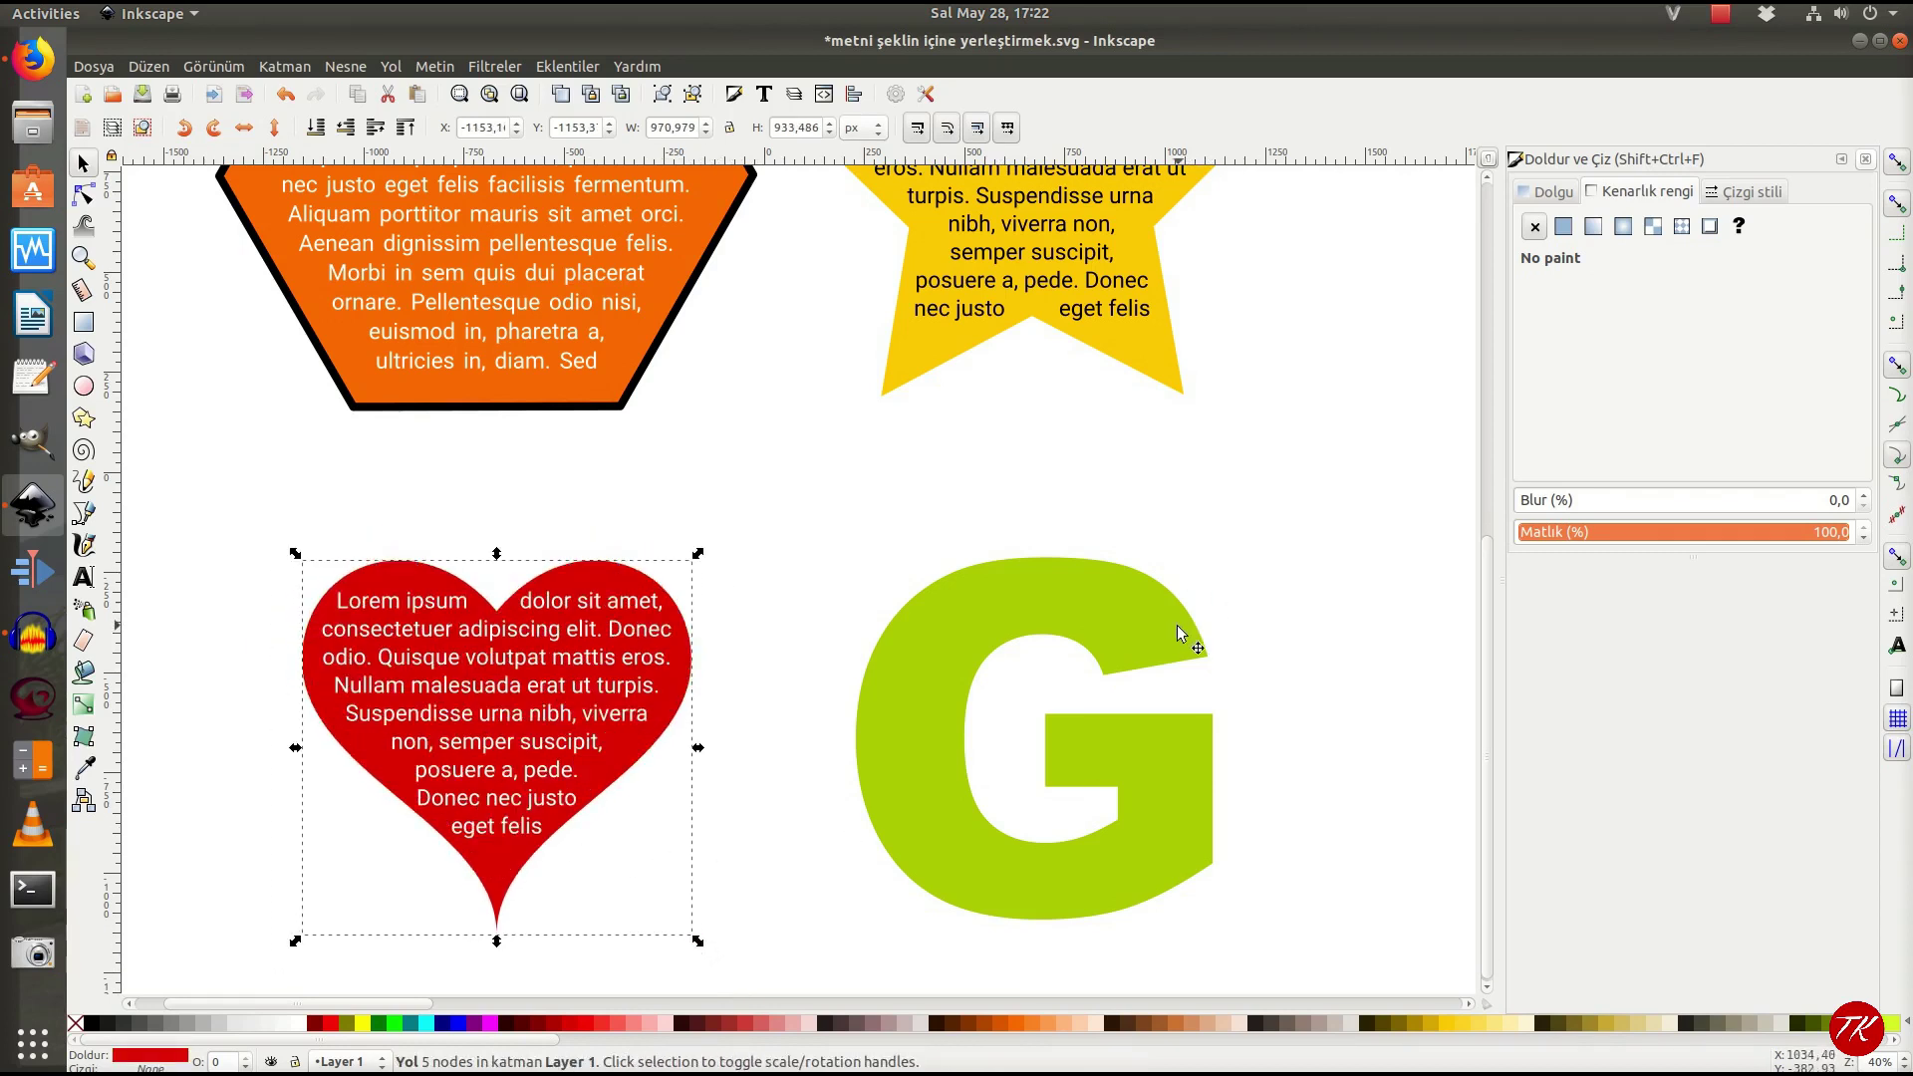
pyautogui.click(1086, 620)
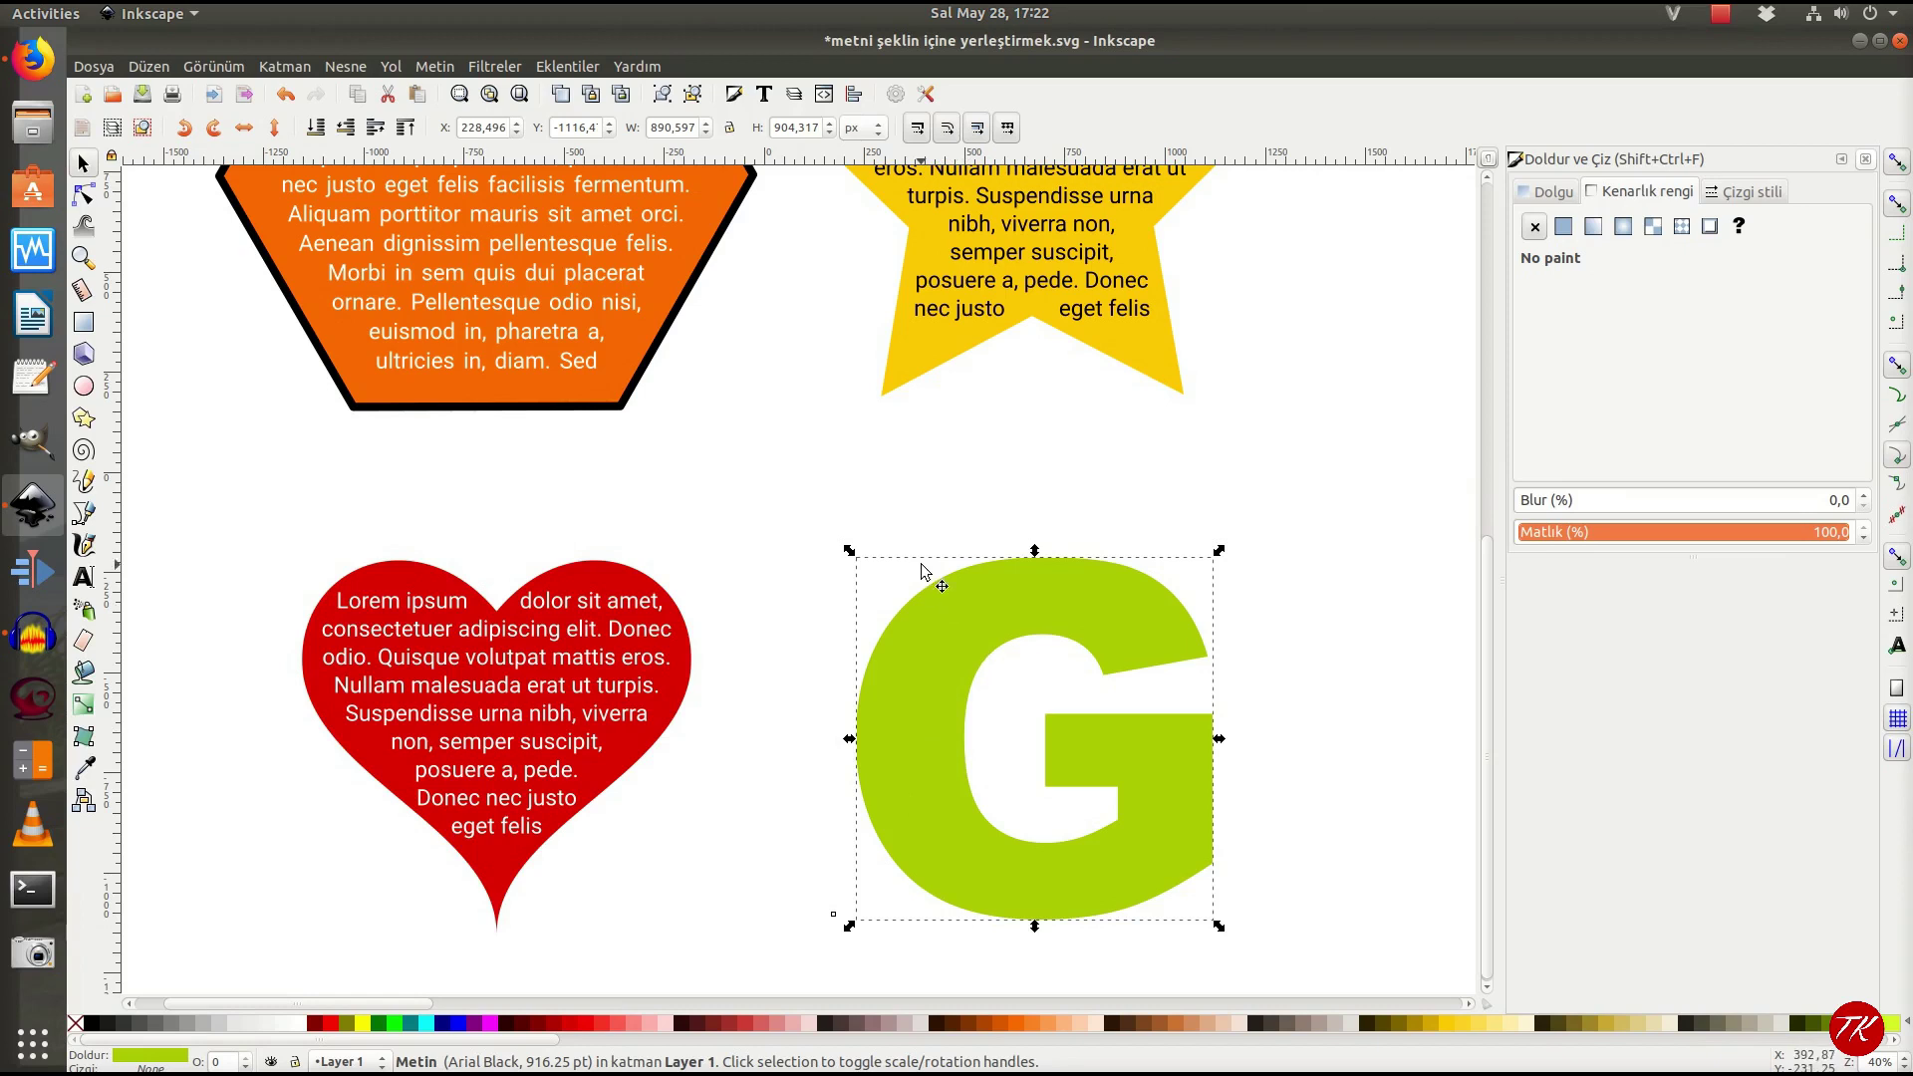
# Step: Convert the green G to a path with Object to Path and inspect its nodes
pyautogui.click(84, 194)
pyautogui.click(391, 67)
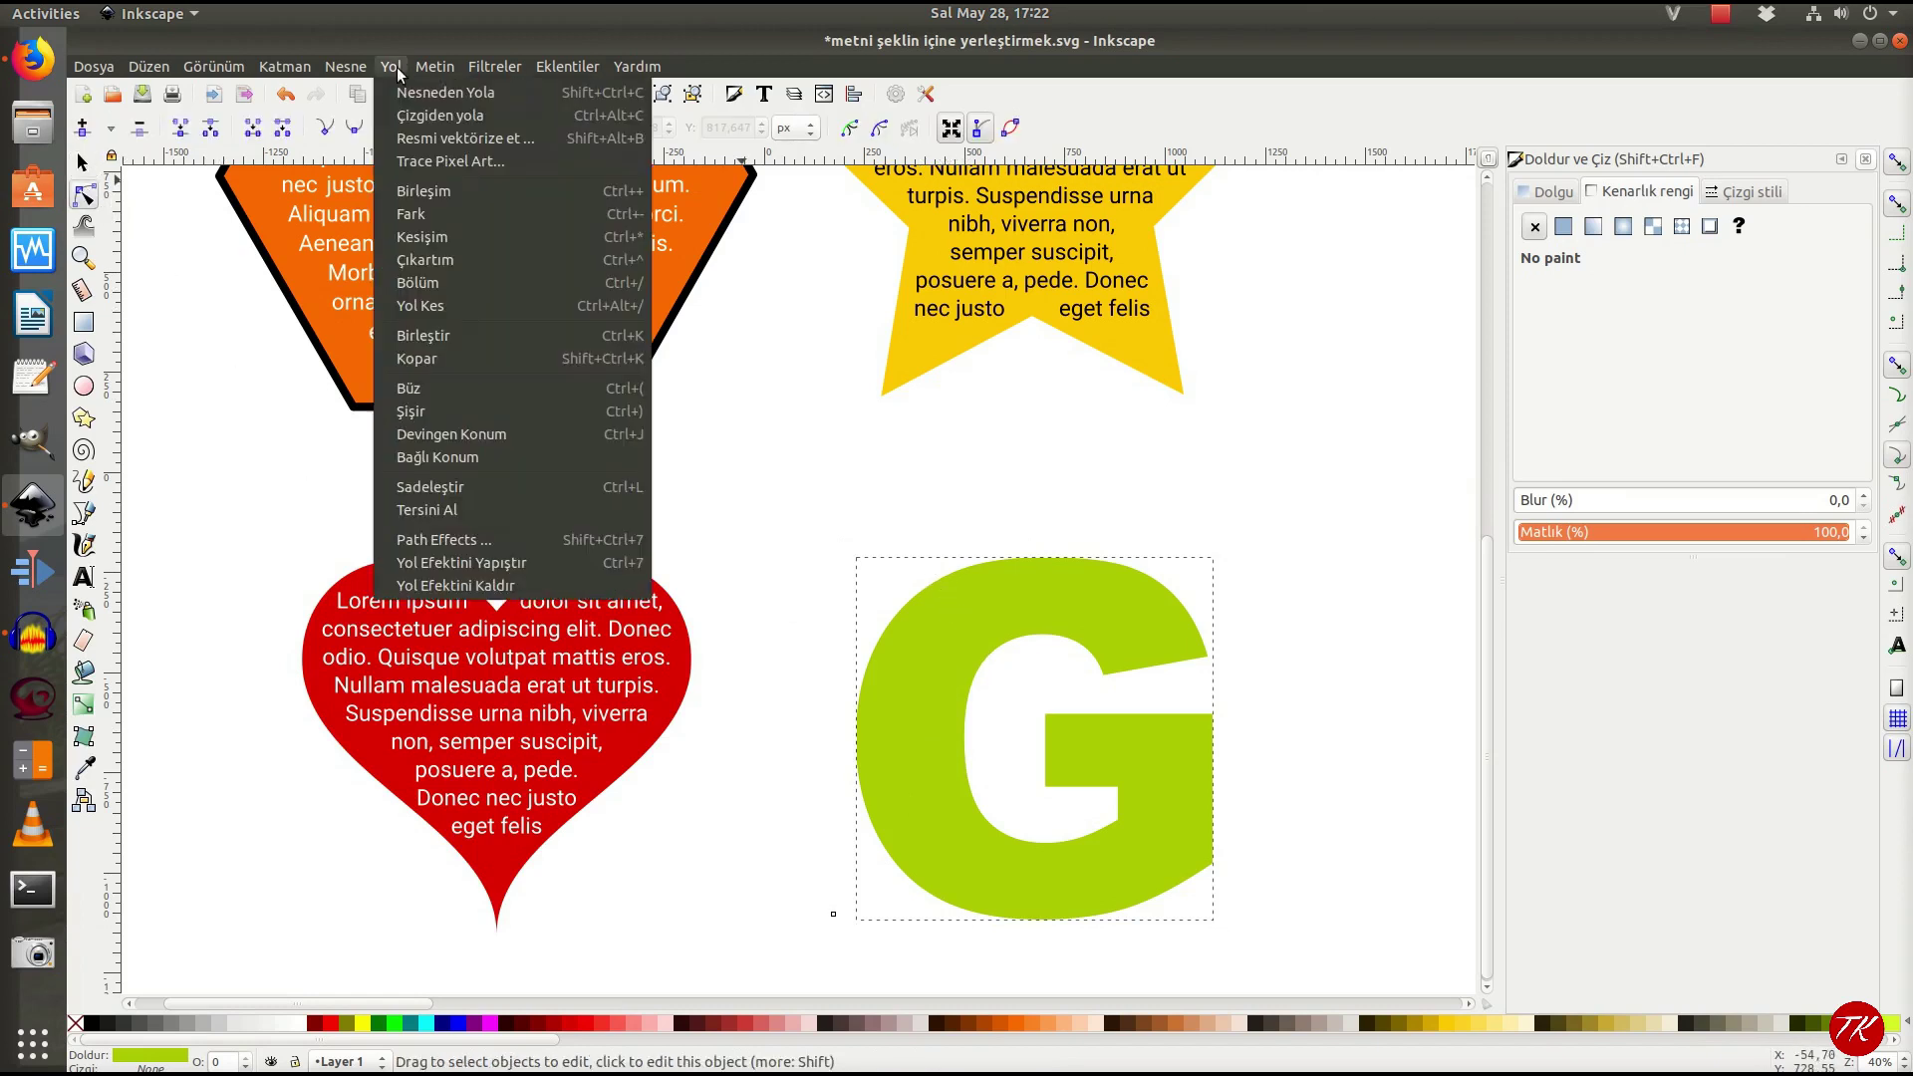
pyautogui.click(446, 92)
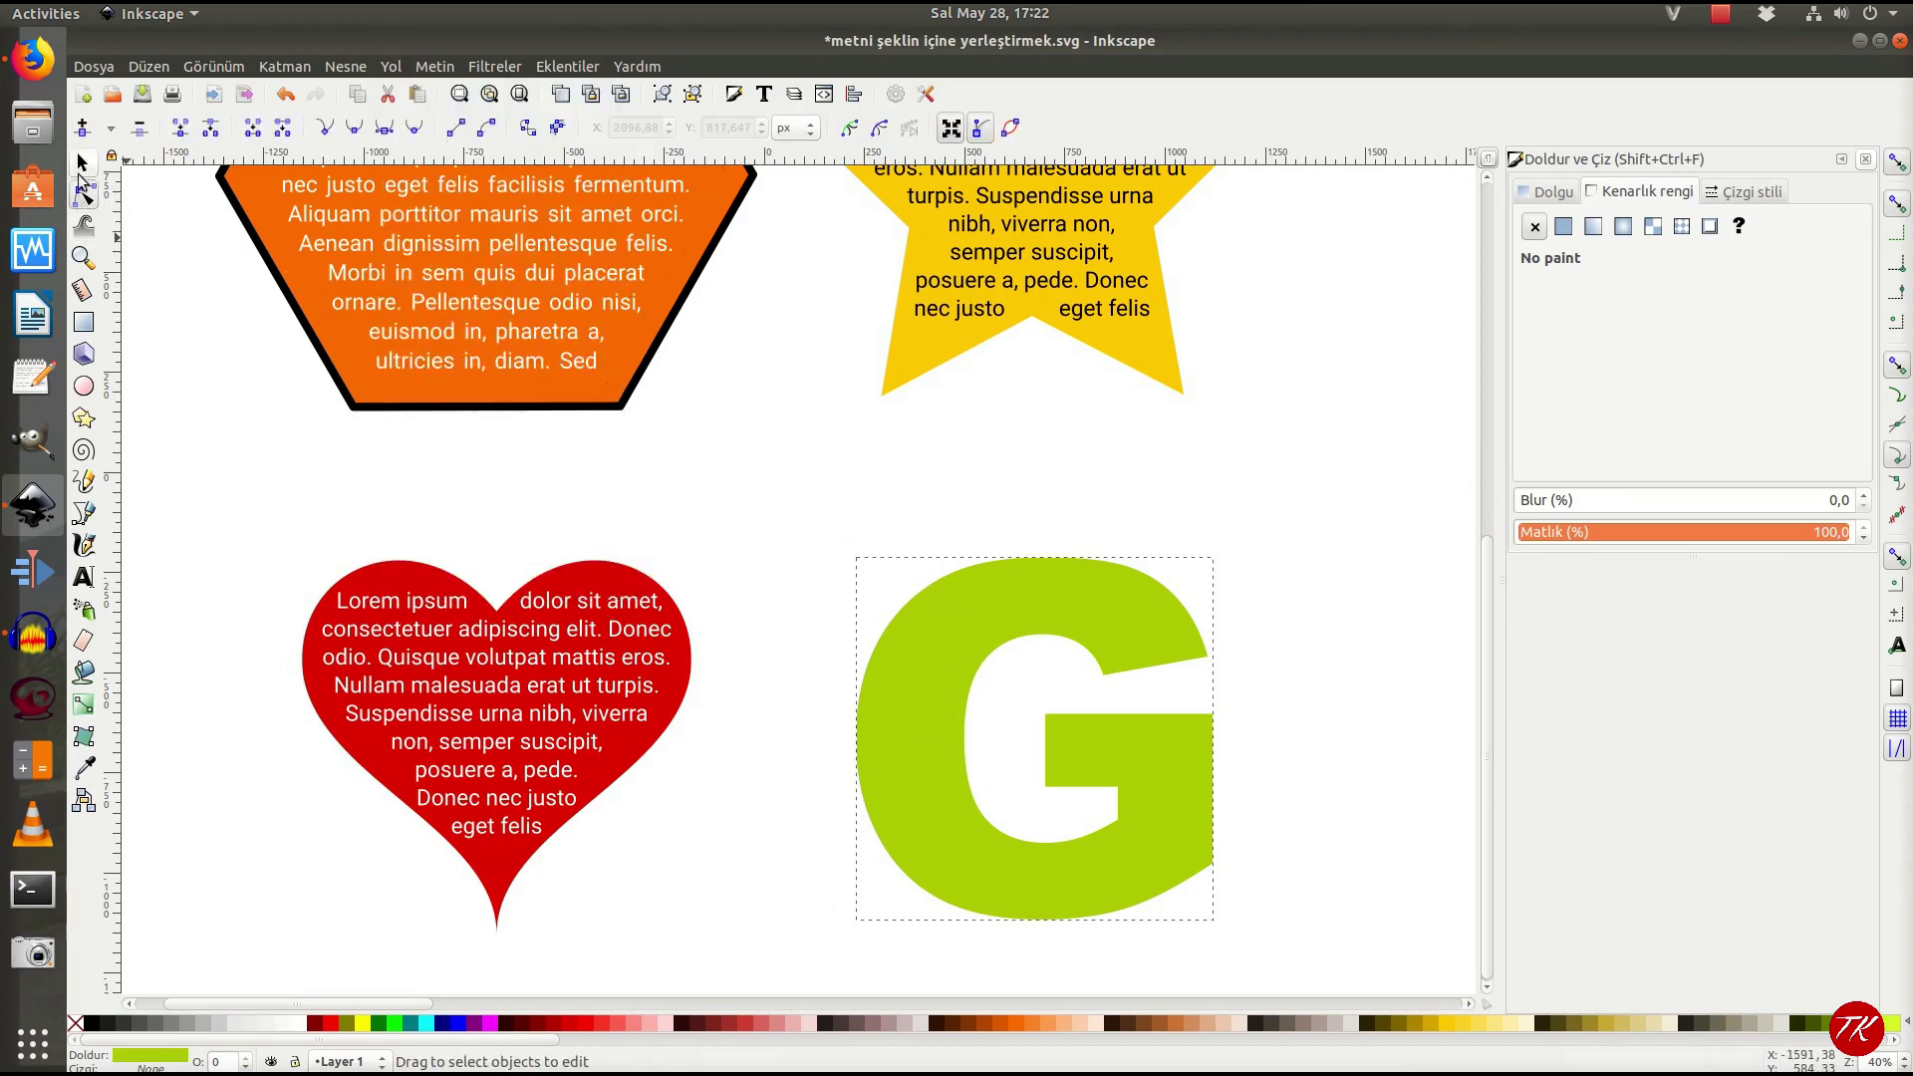
pyautogui.hscroll(2, 730, 210)
pyautogui.scroll(1, 729, 210)
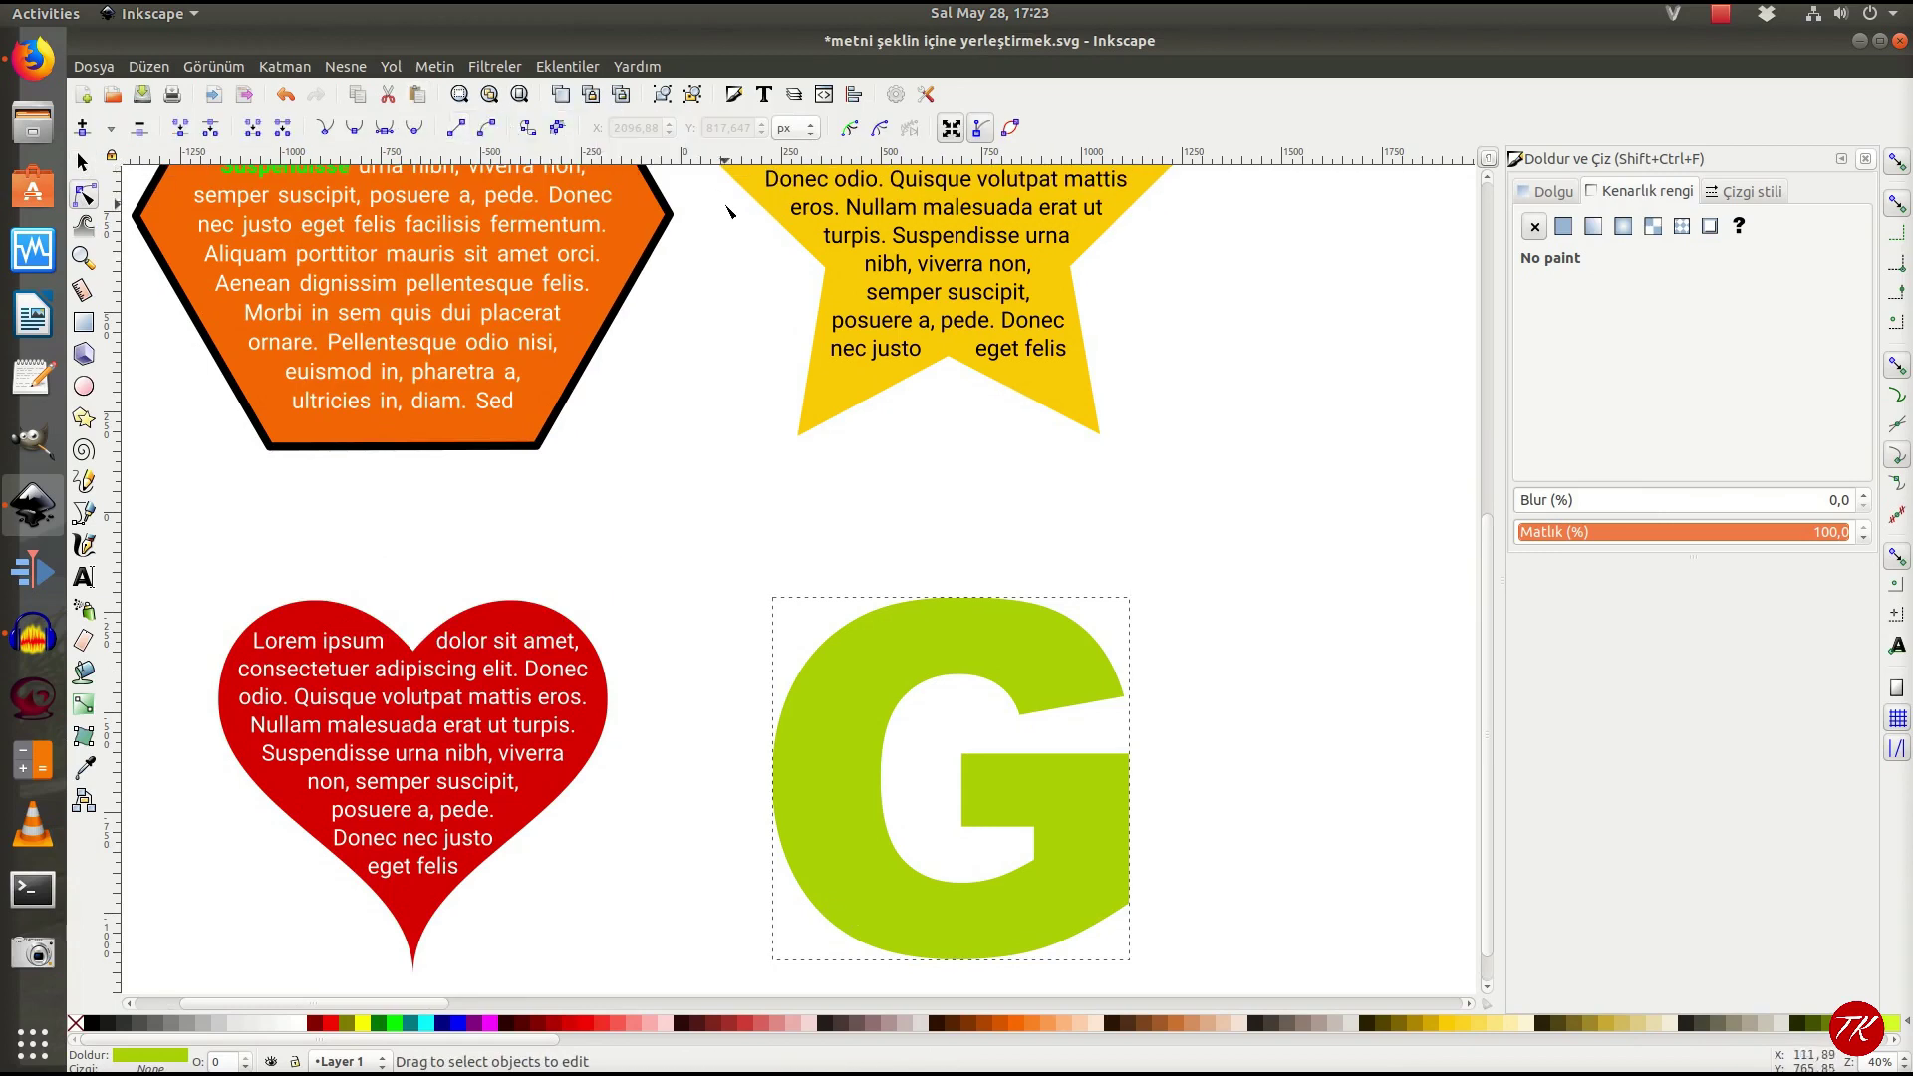
pyautogui.click(695, 94)
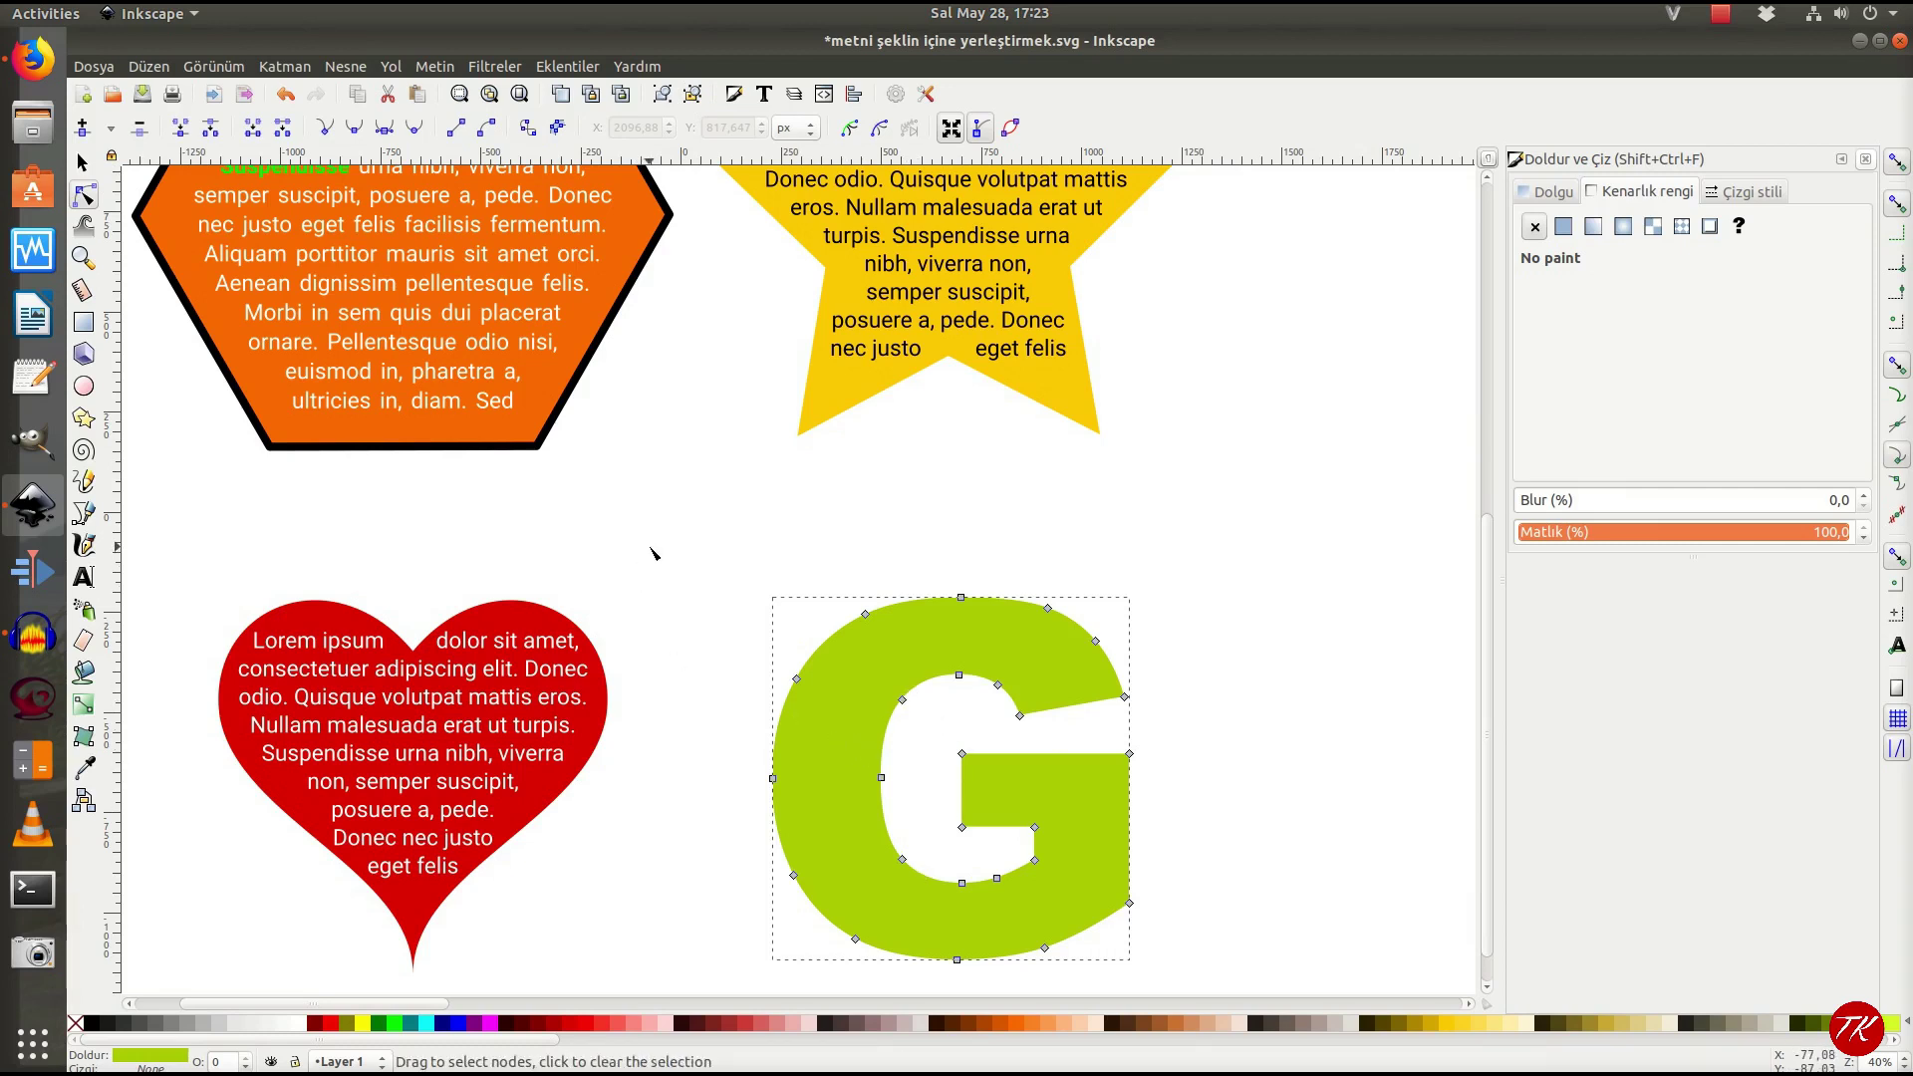
pyautogui.click(653, 547)
pyautogui.click(82, 162)
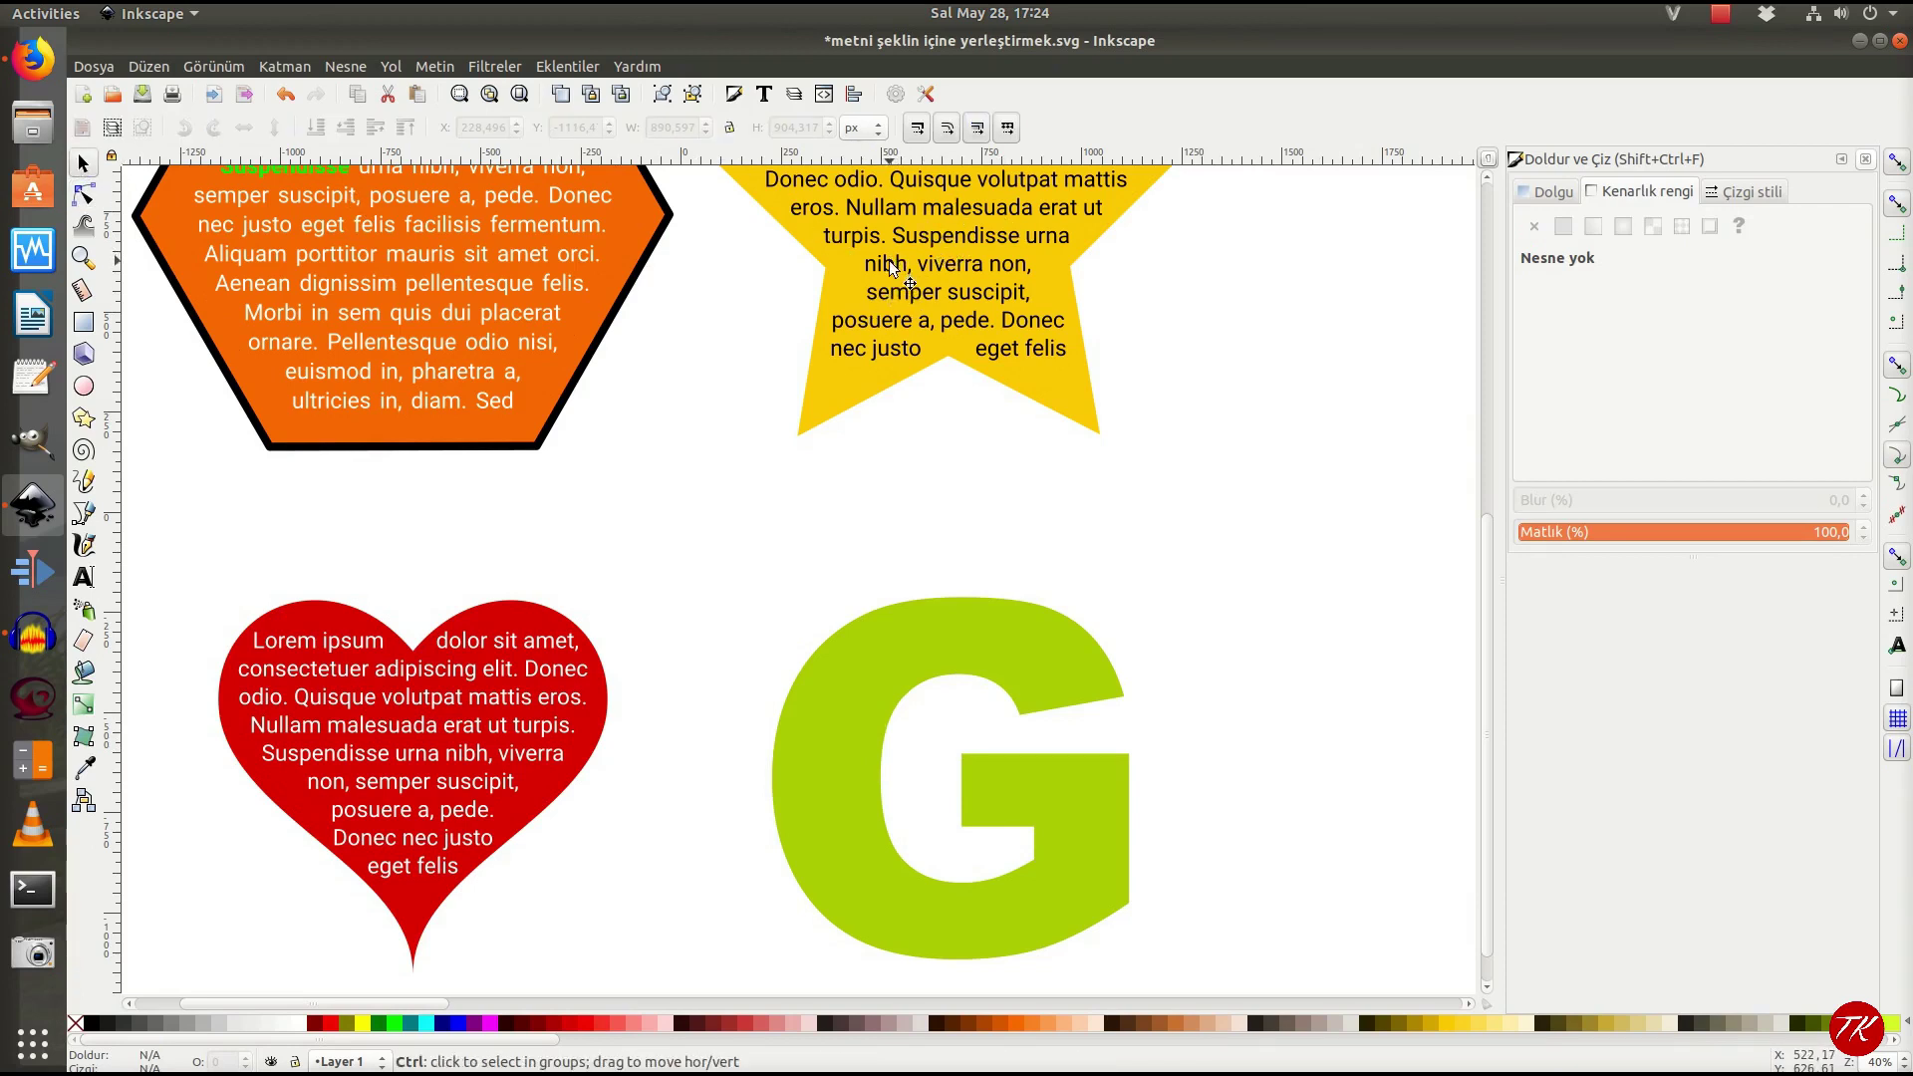
pyautogui.keyDown('ctrl'); pyautogui.scroll(-2, 885, 279); pyautogui.keyUp('ctrl')
pyautogui.scroll(1, 883, 289)
pyautogui.scroll(5, 867, 279)
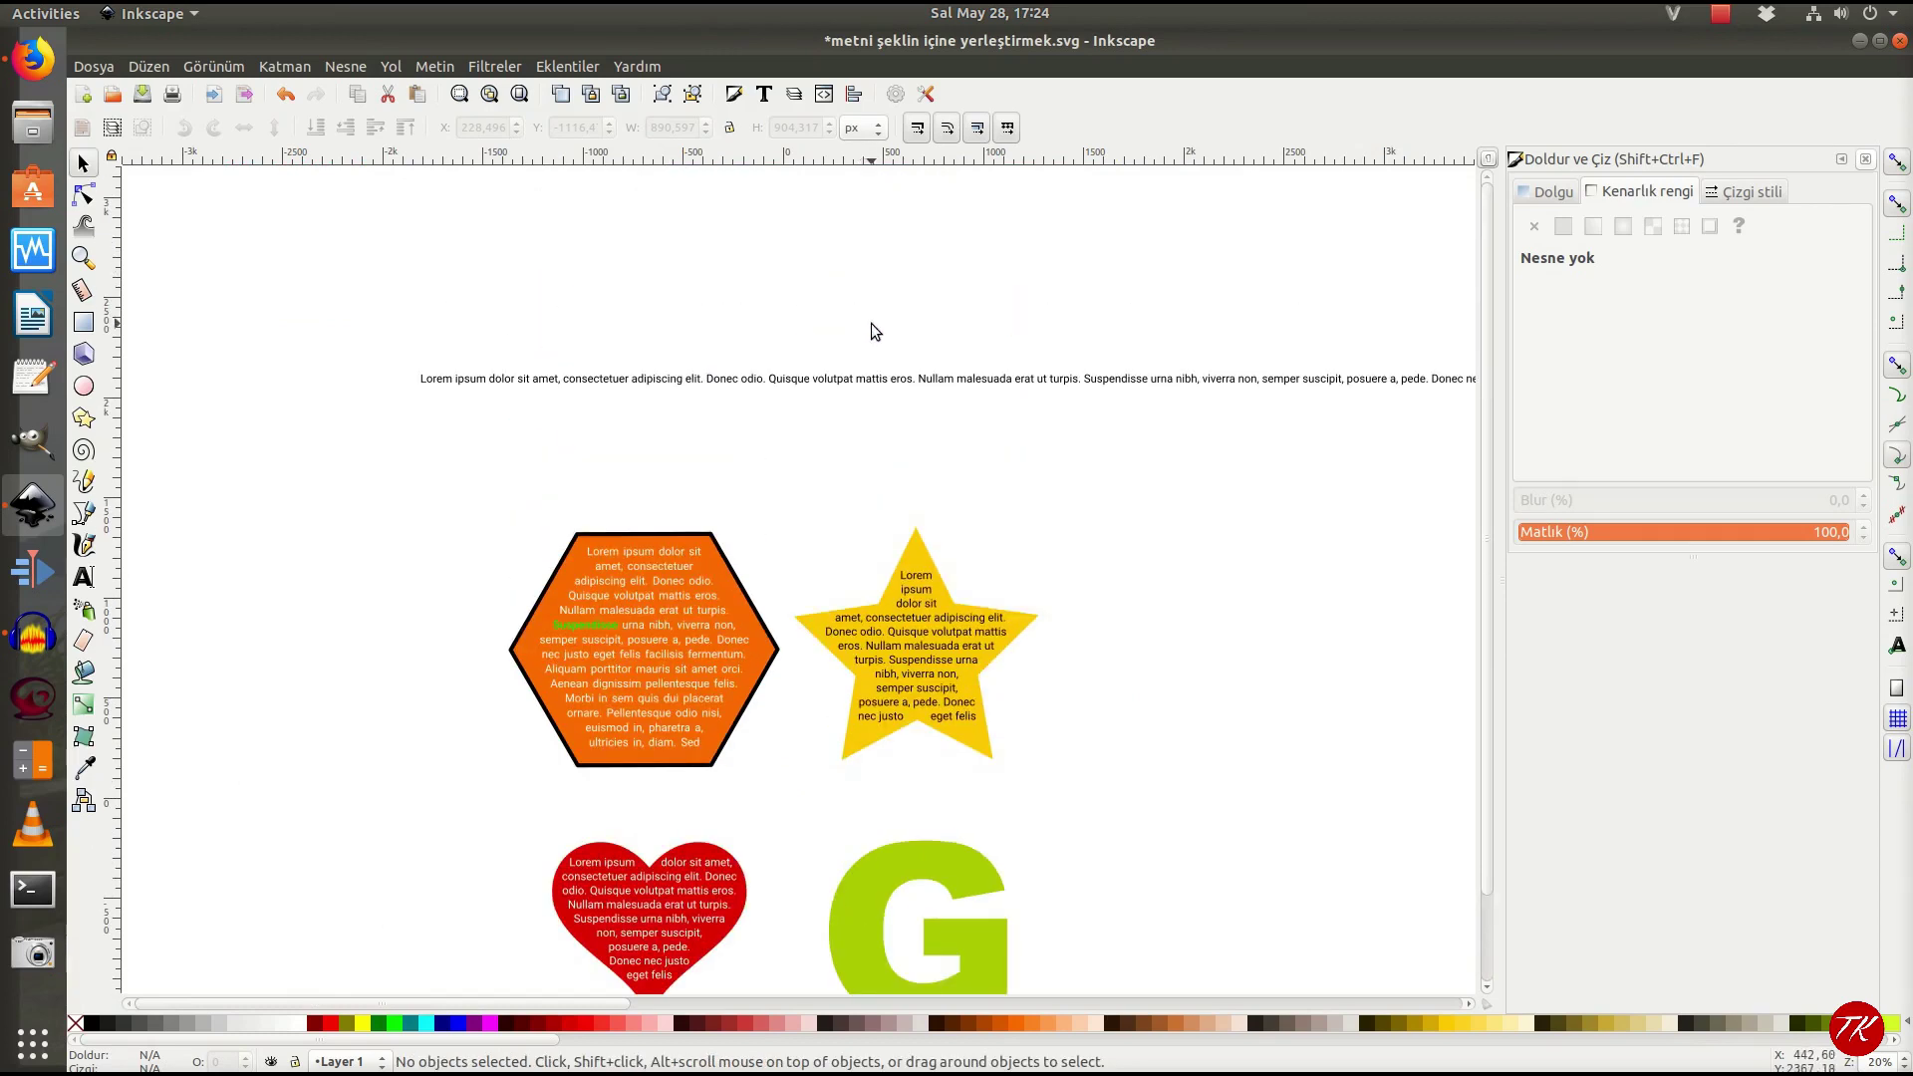
# Step: Select the long lorem ipsum line with the G path and apply Flow into Frame
pyautogui.click(875, 383)
pyautogui.scroll(-2, 887, 448)
pyautogui.scroll(-4, 881, 539)
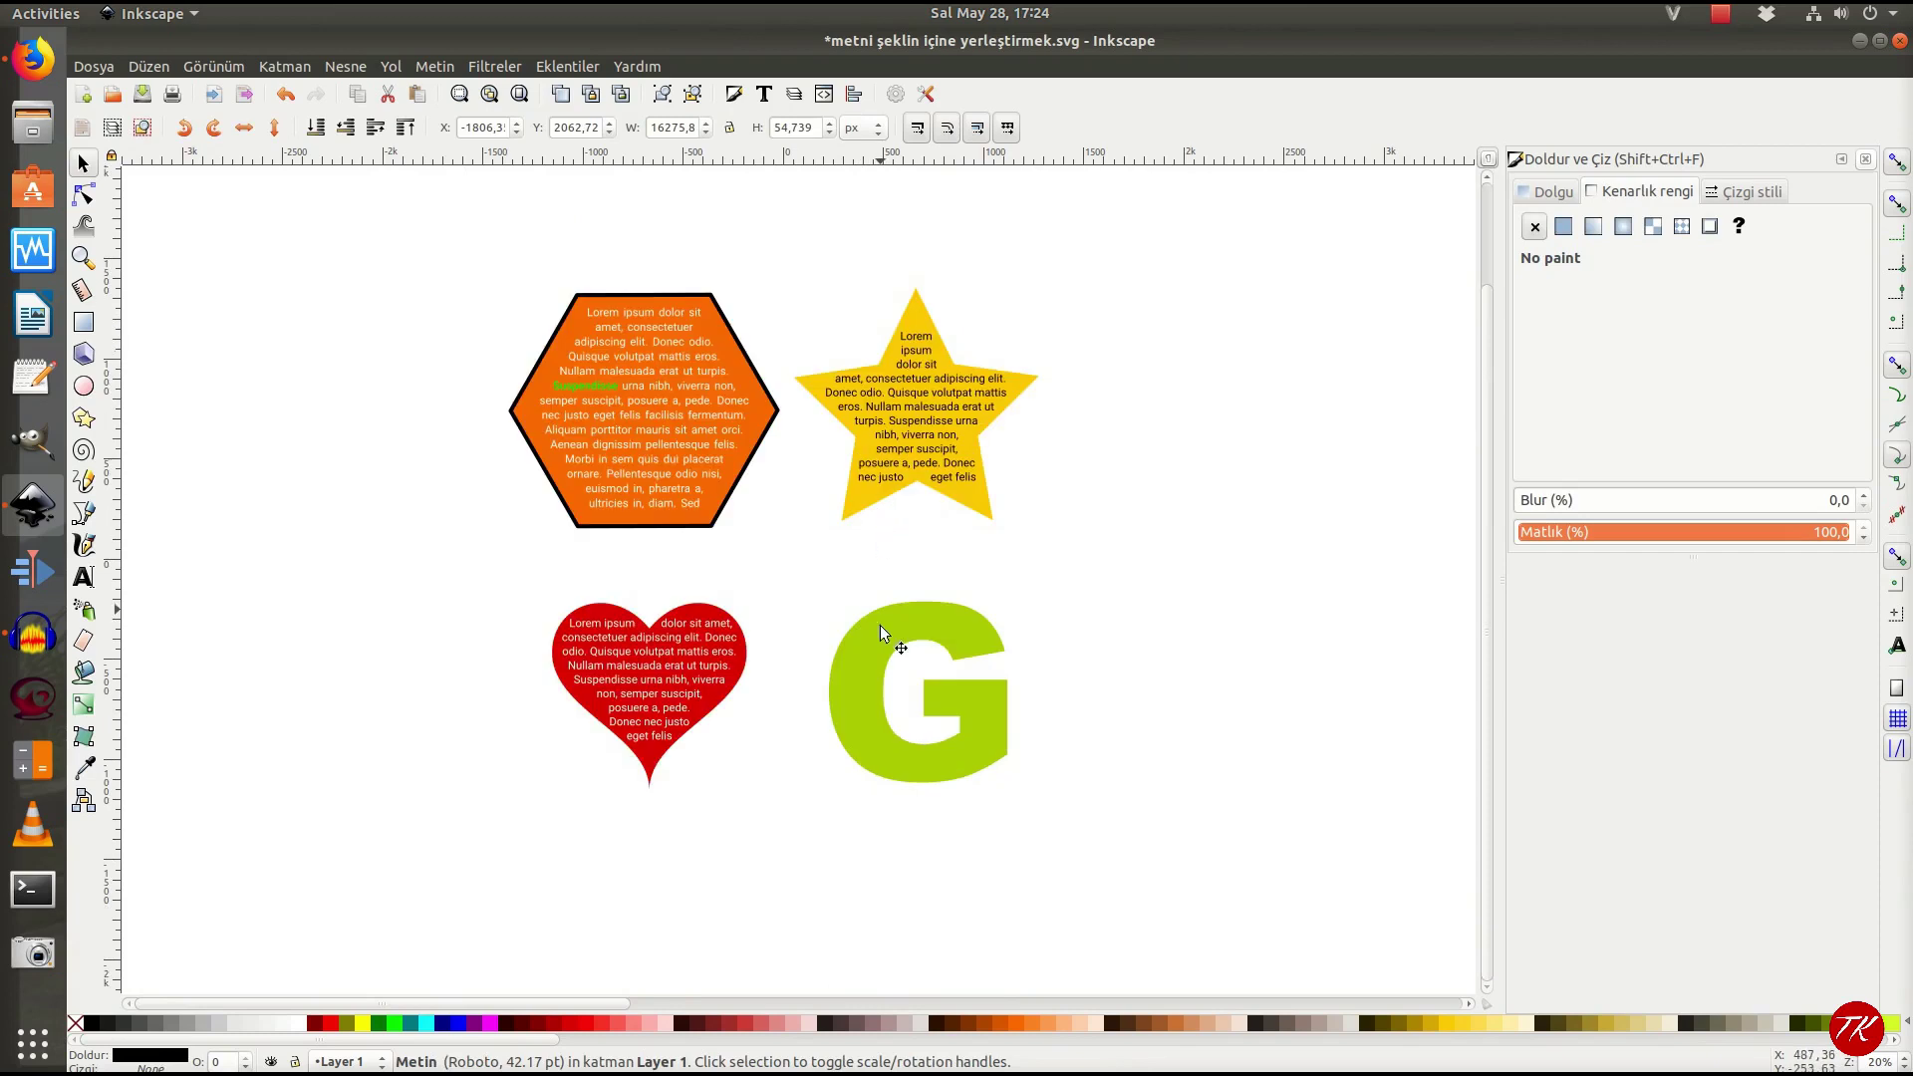
pyautogui.keyDown('ctrl'); pyautogui.scroll(1, 881, 704); pyautogui.keyUp('ctrl')
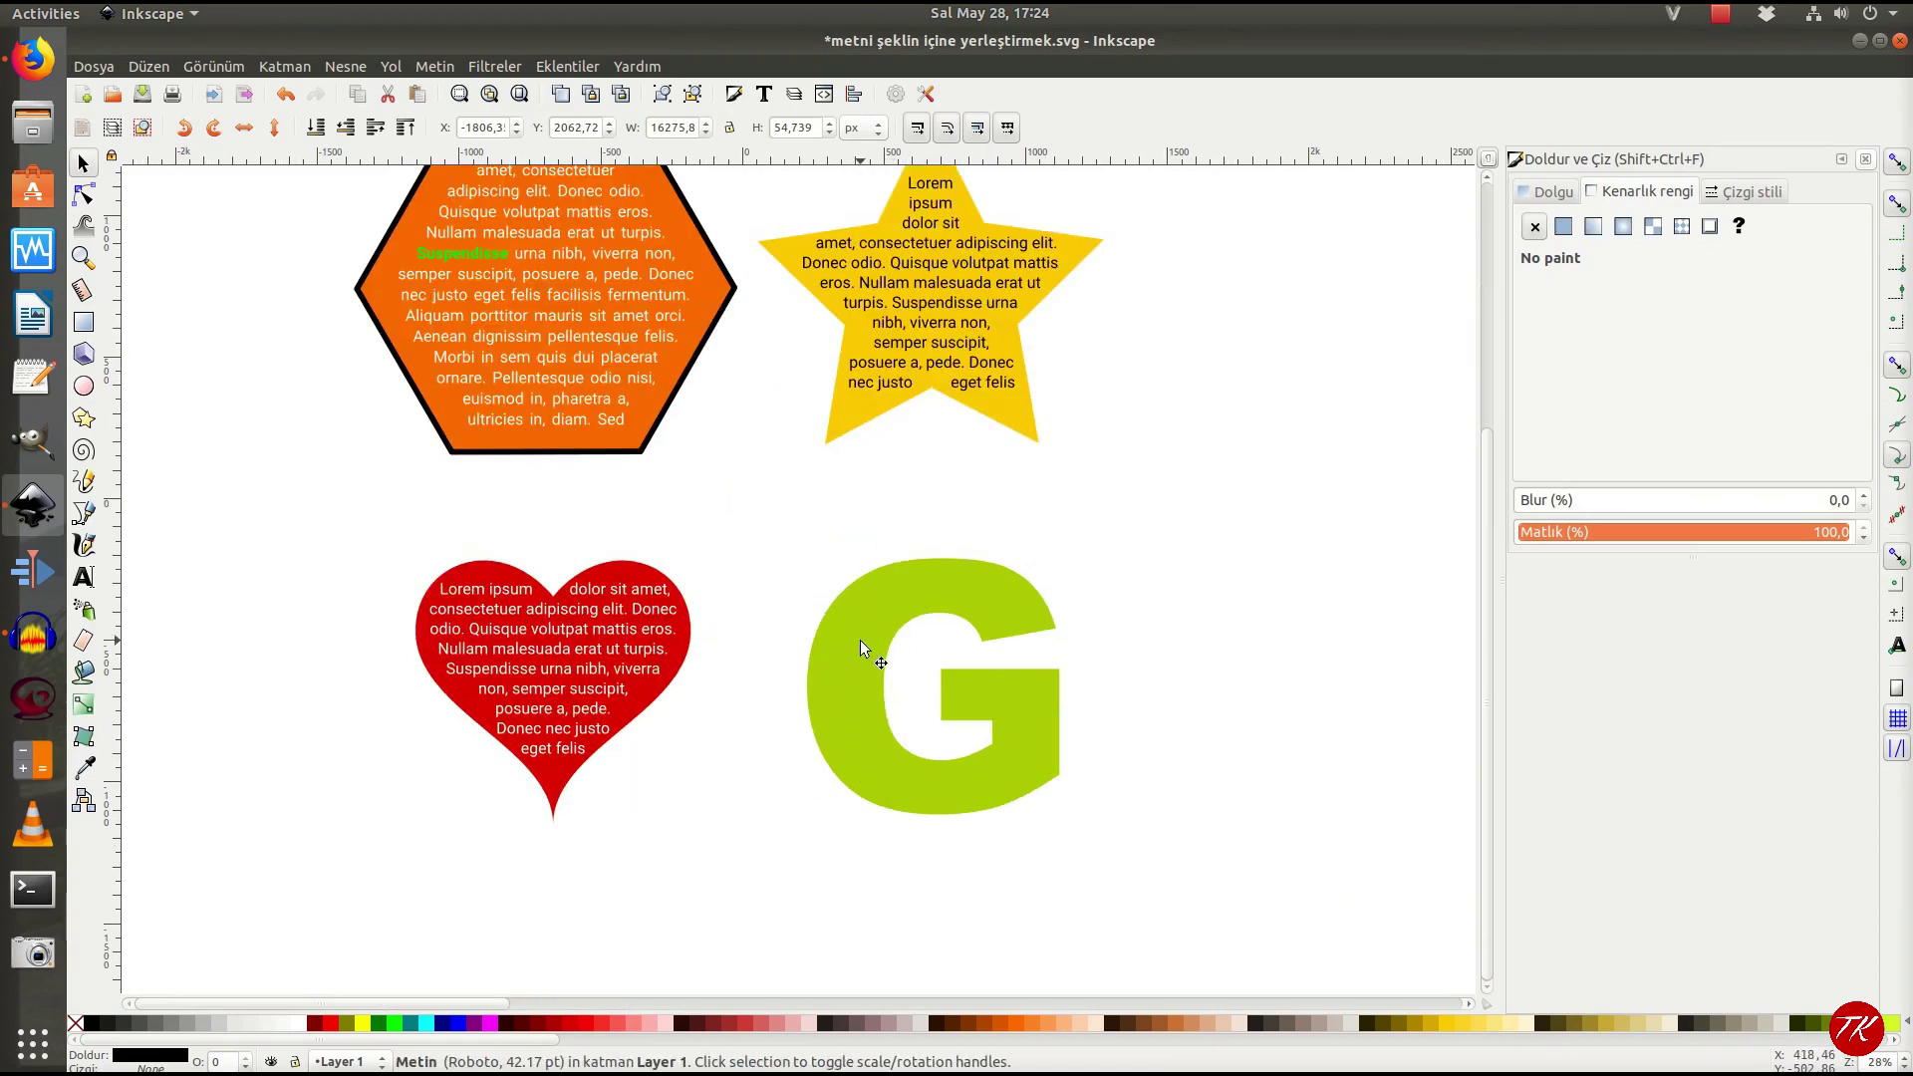
pyautogui.press('shift')
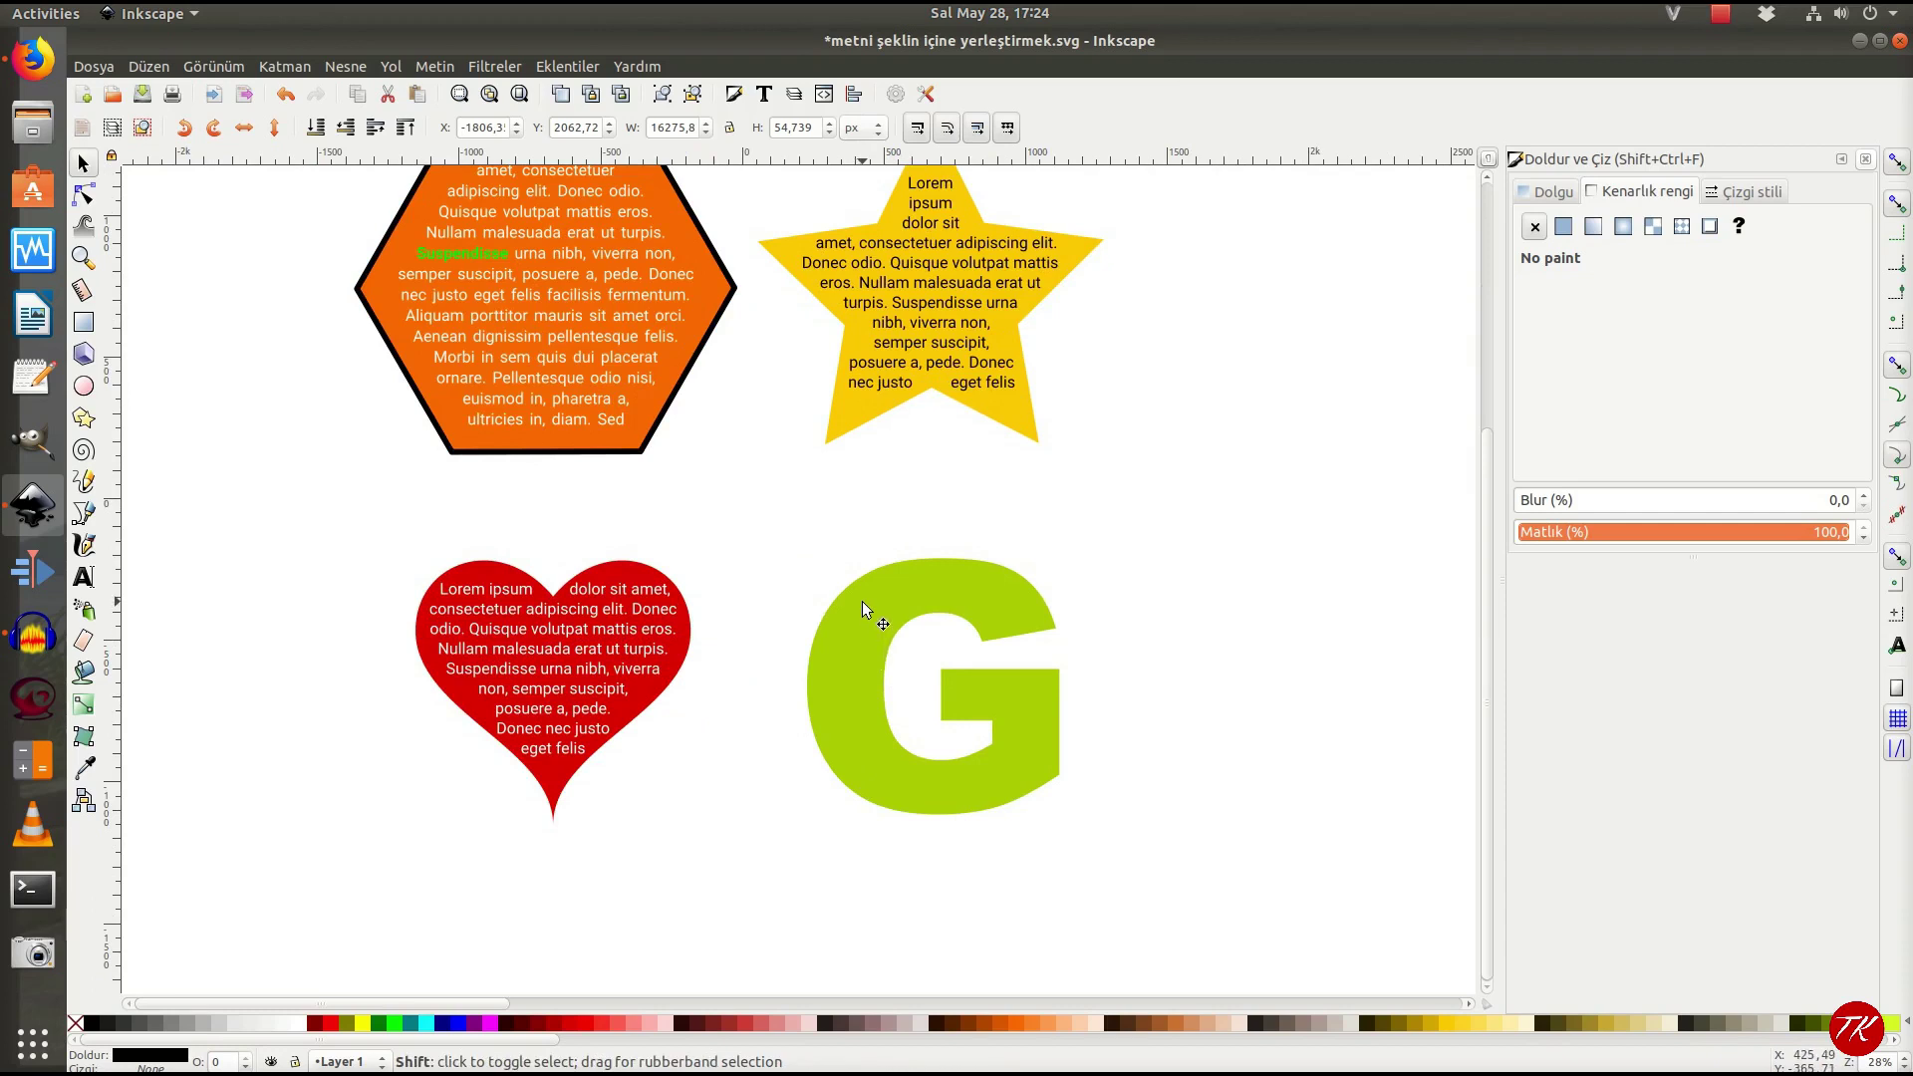
pyautogui.keyDown('shift'); pyautogui.click(863, 603); pyautogui.keyUp('shift')
pyautogui.click(434, 66)
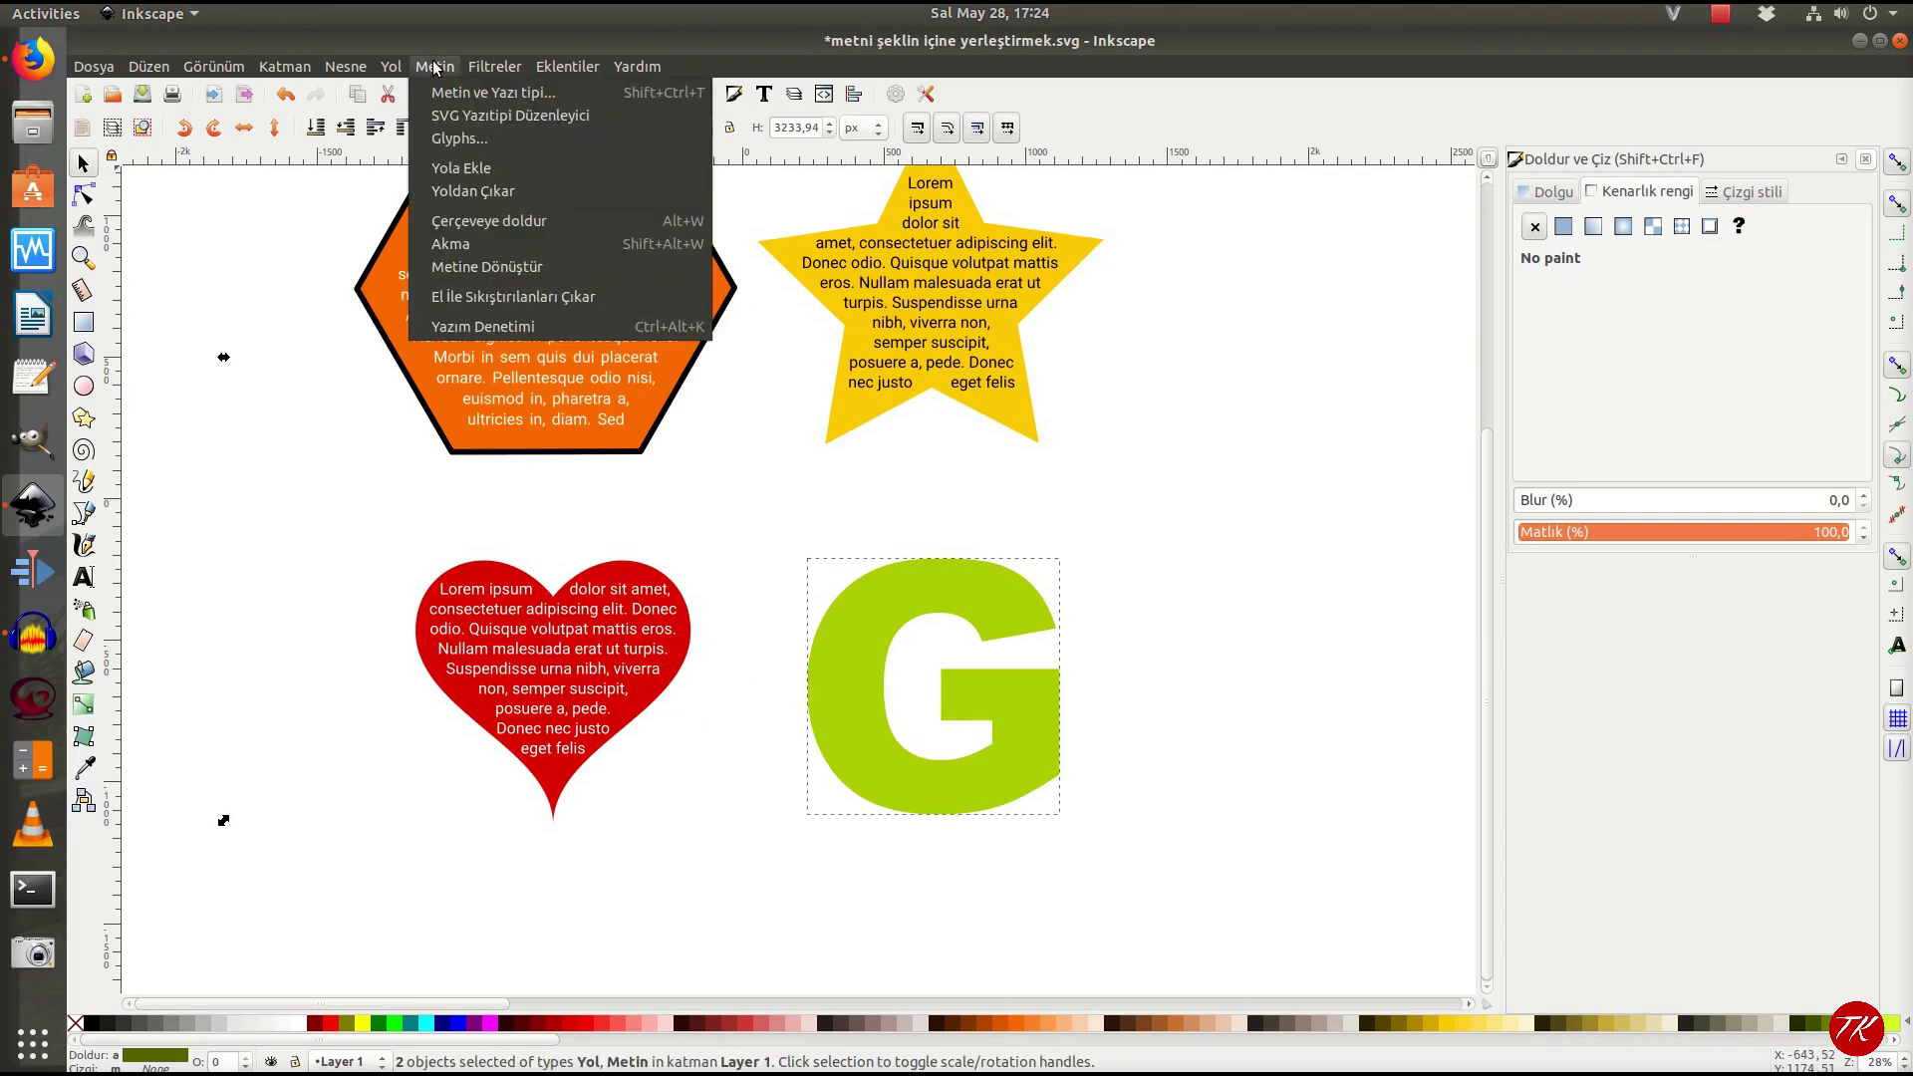
pyautogui.click(470, 218)
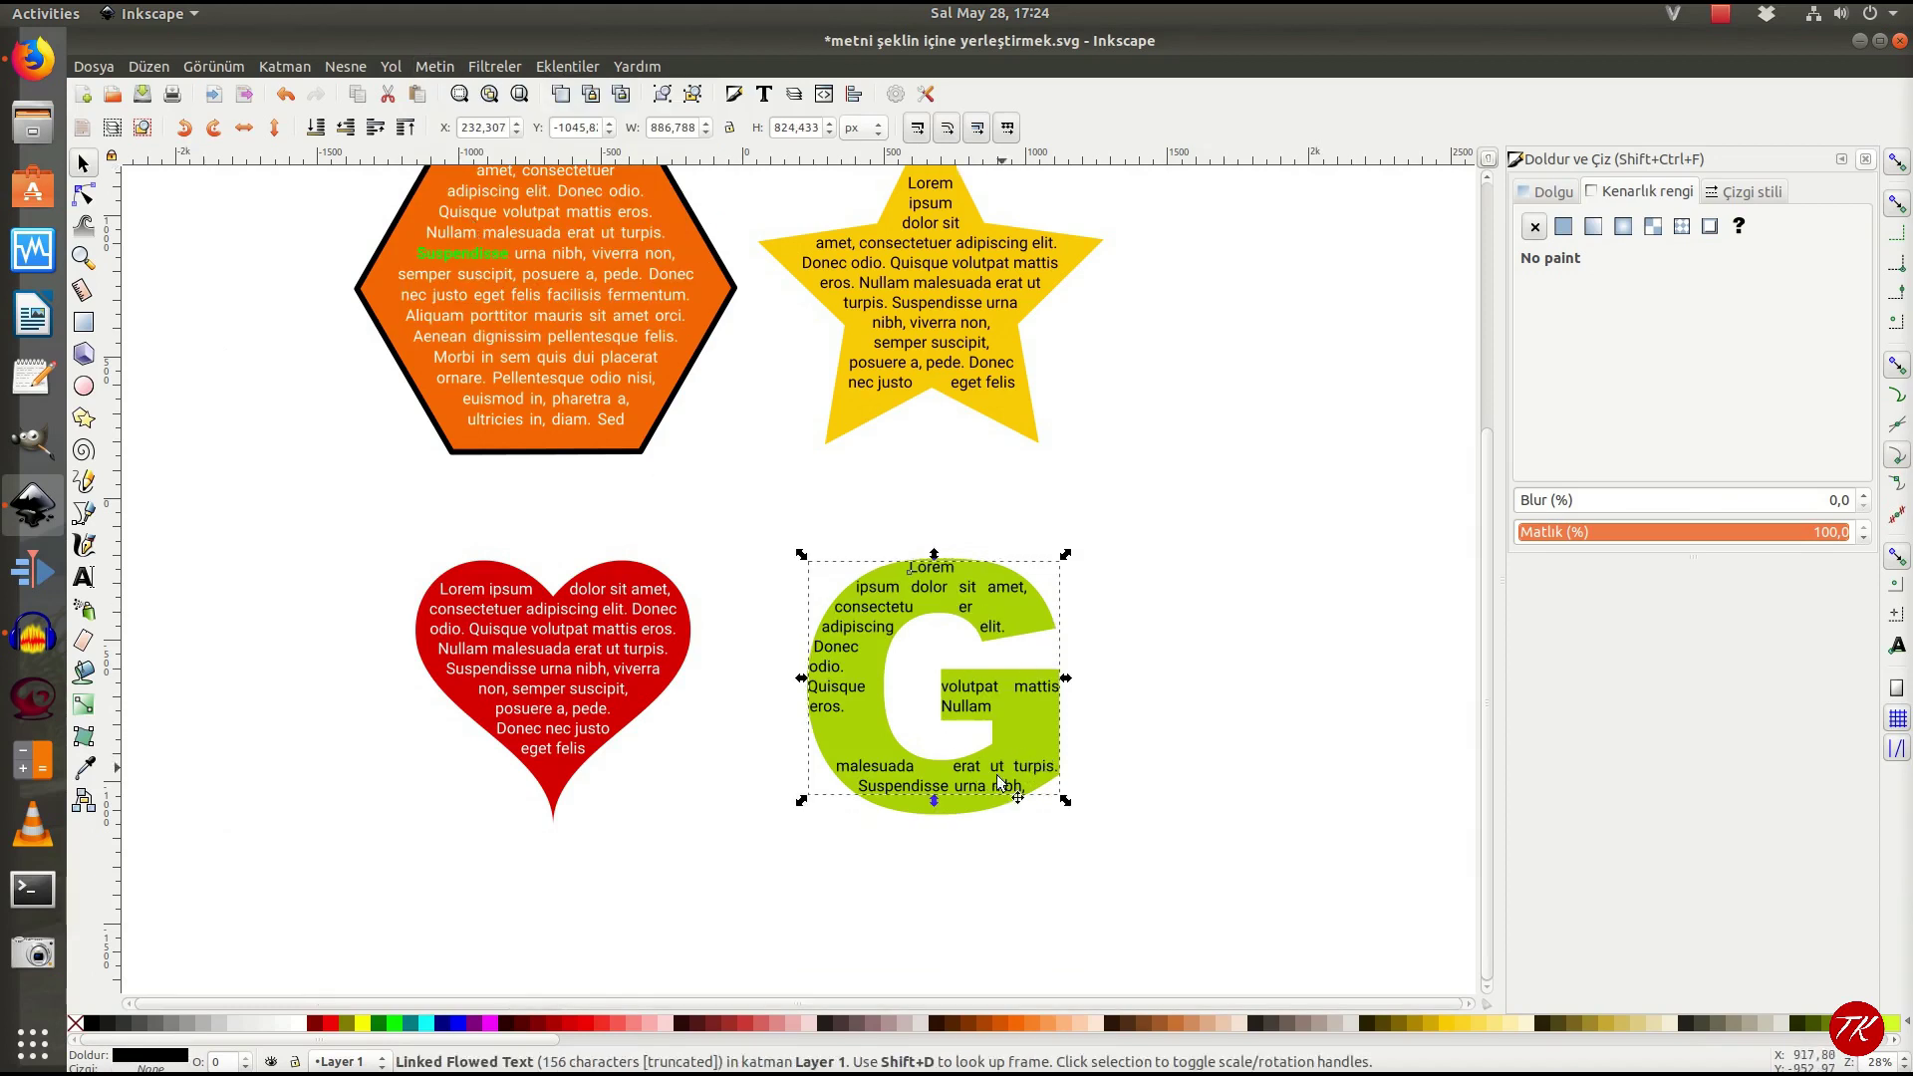
pyautogui.keyDown('ctrl'); pyautogui.scroll(2, 976, 814); pyautogui.keyUp('ctrl')
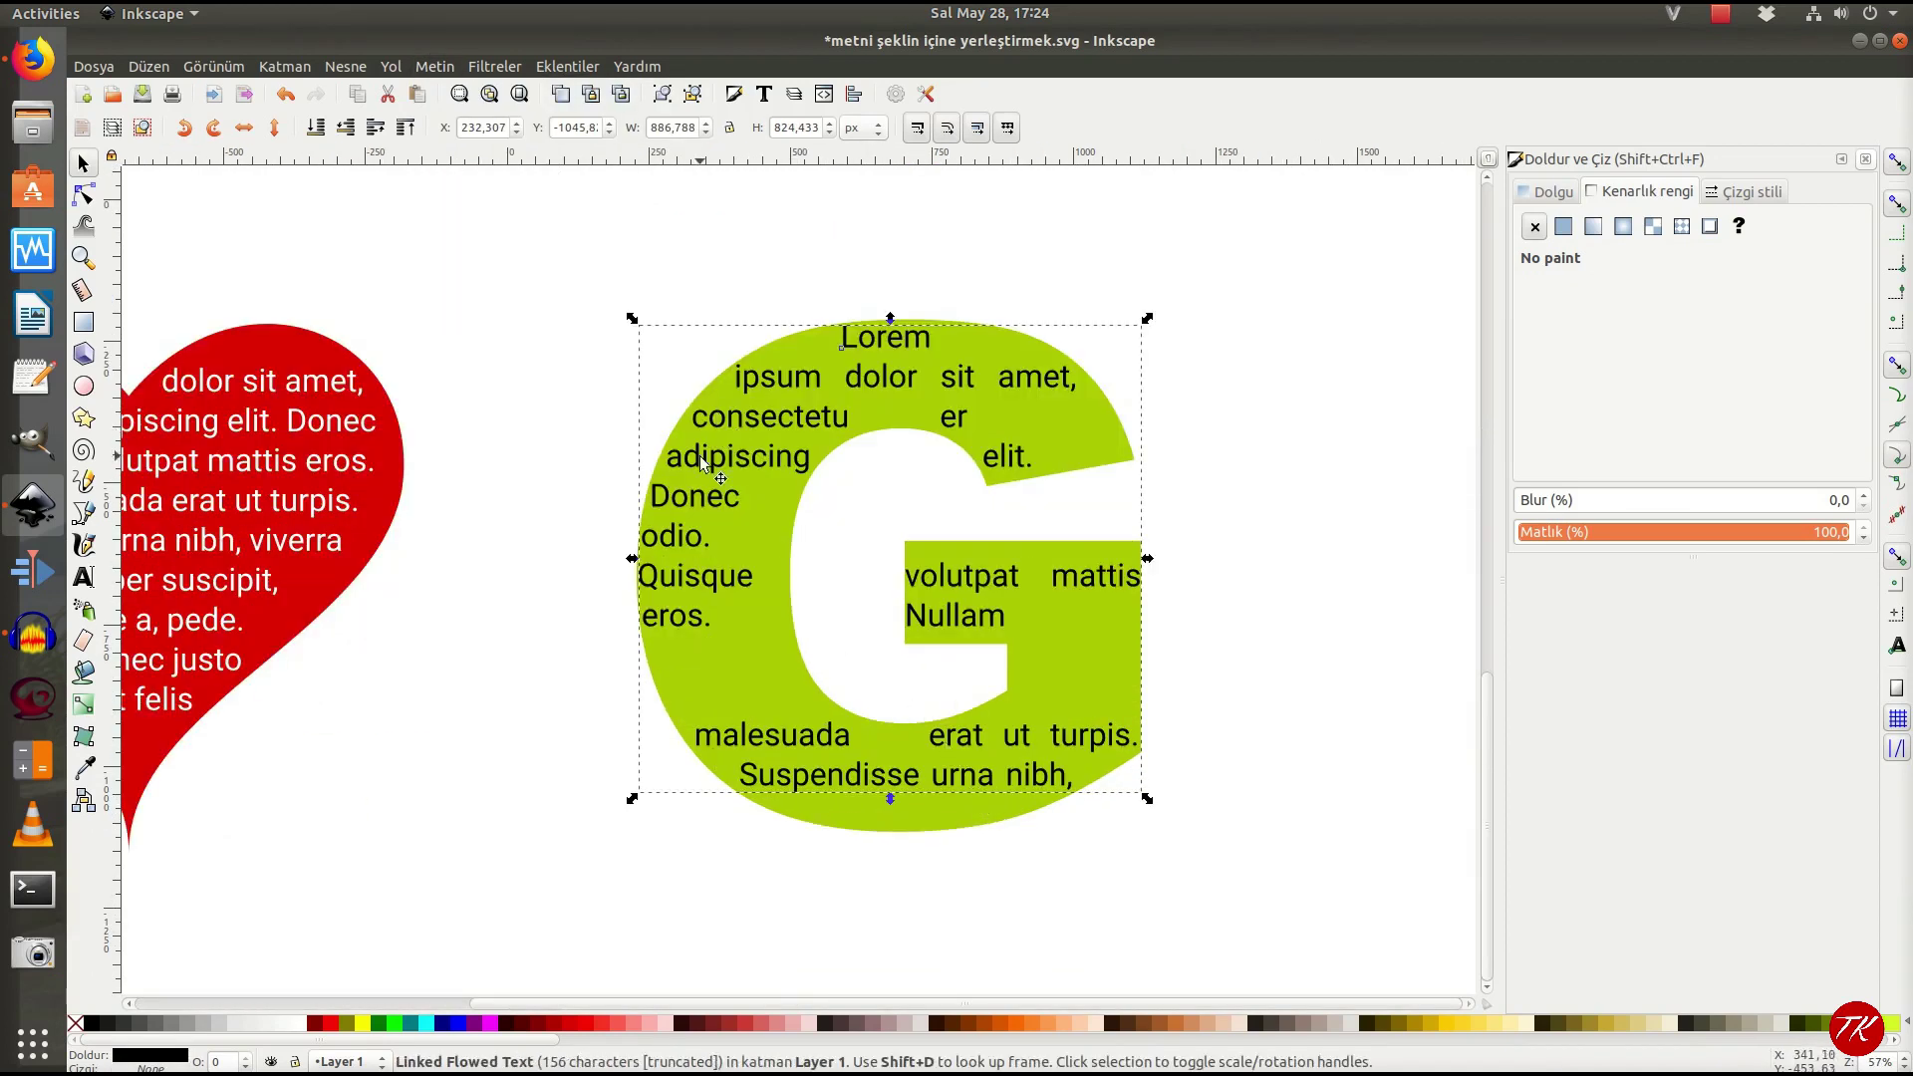
# Step: Give the G's flowed text font size 32 and center alignment, then deselect
pyautogui.press('t')
pyautogui.click(513, 129)
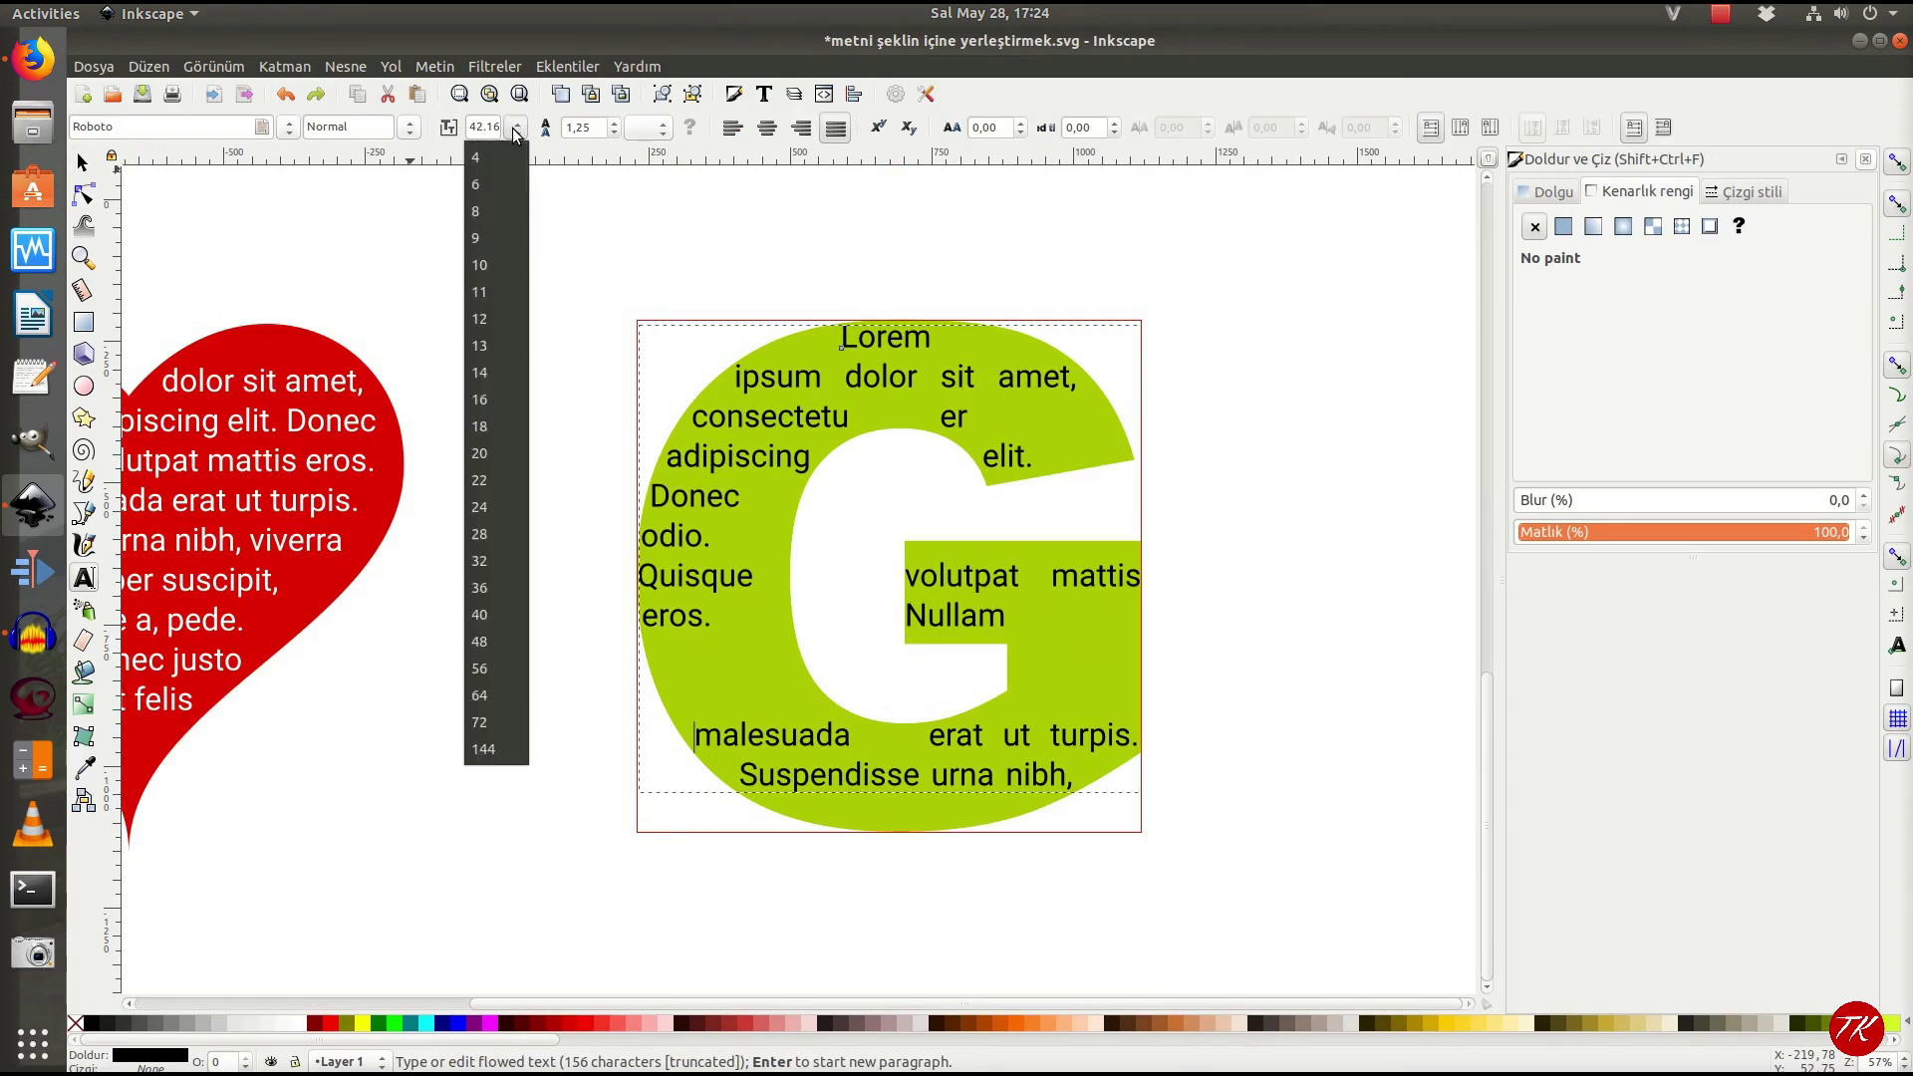
pyautogui.click(492, 429)
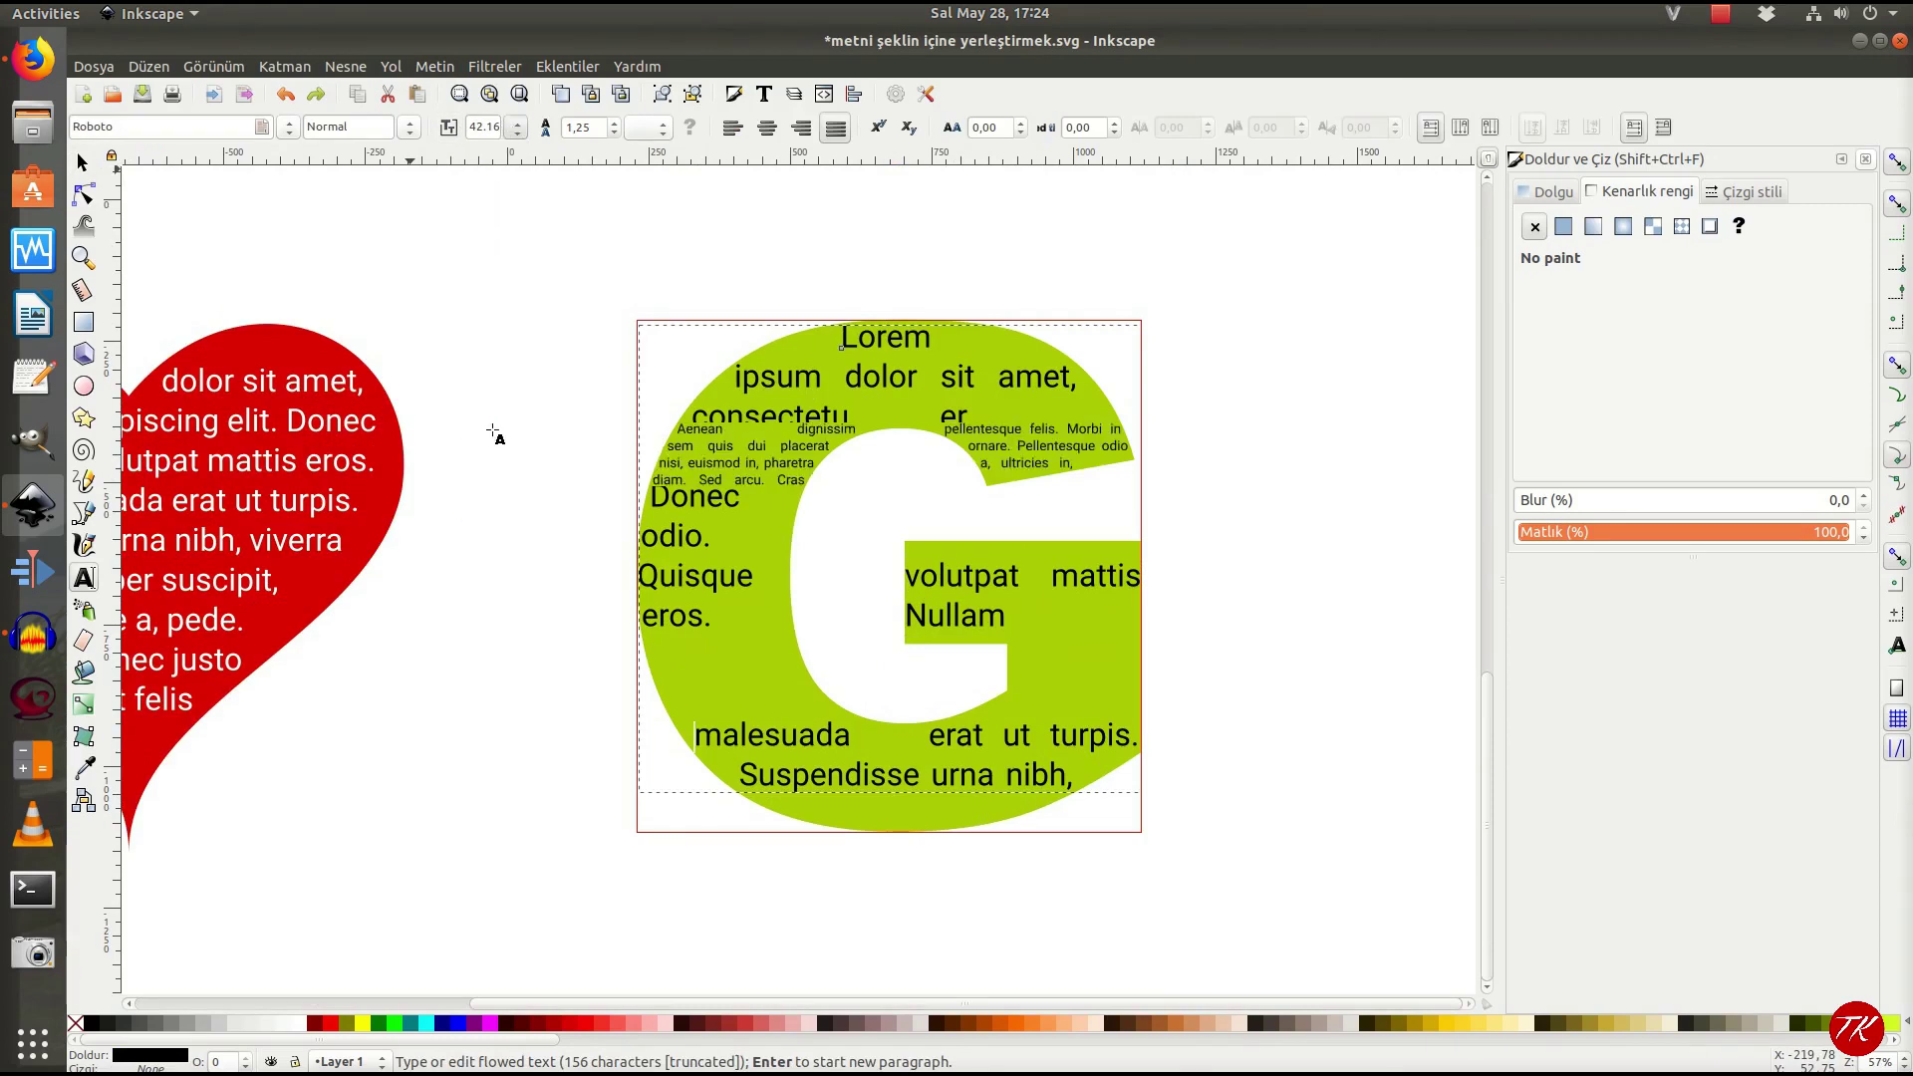
pyautogui.click(517, 134)
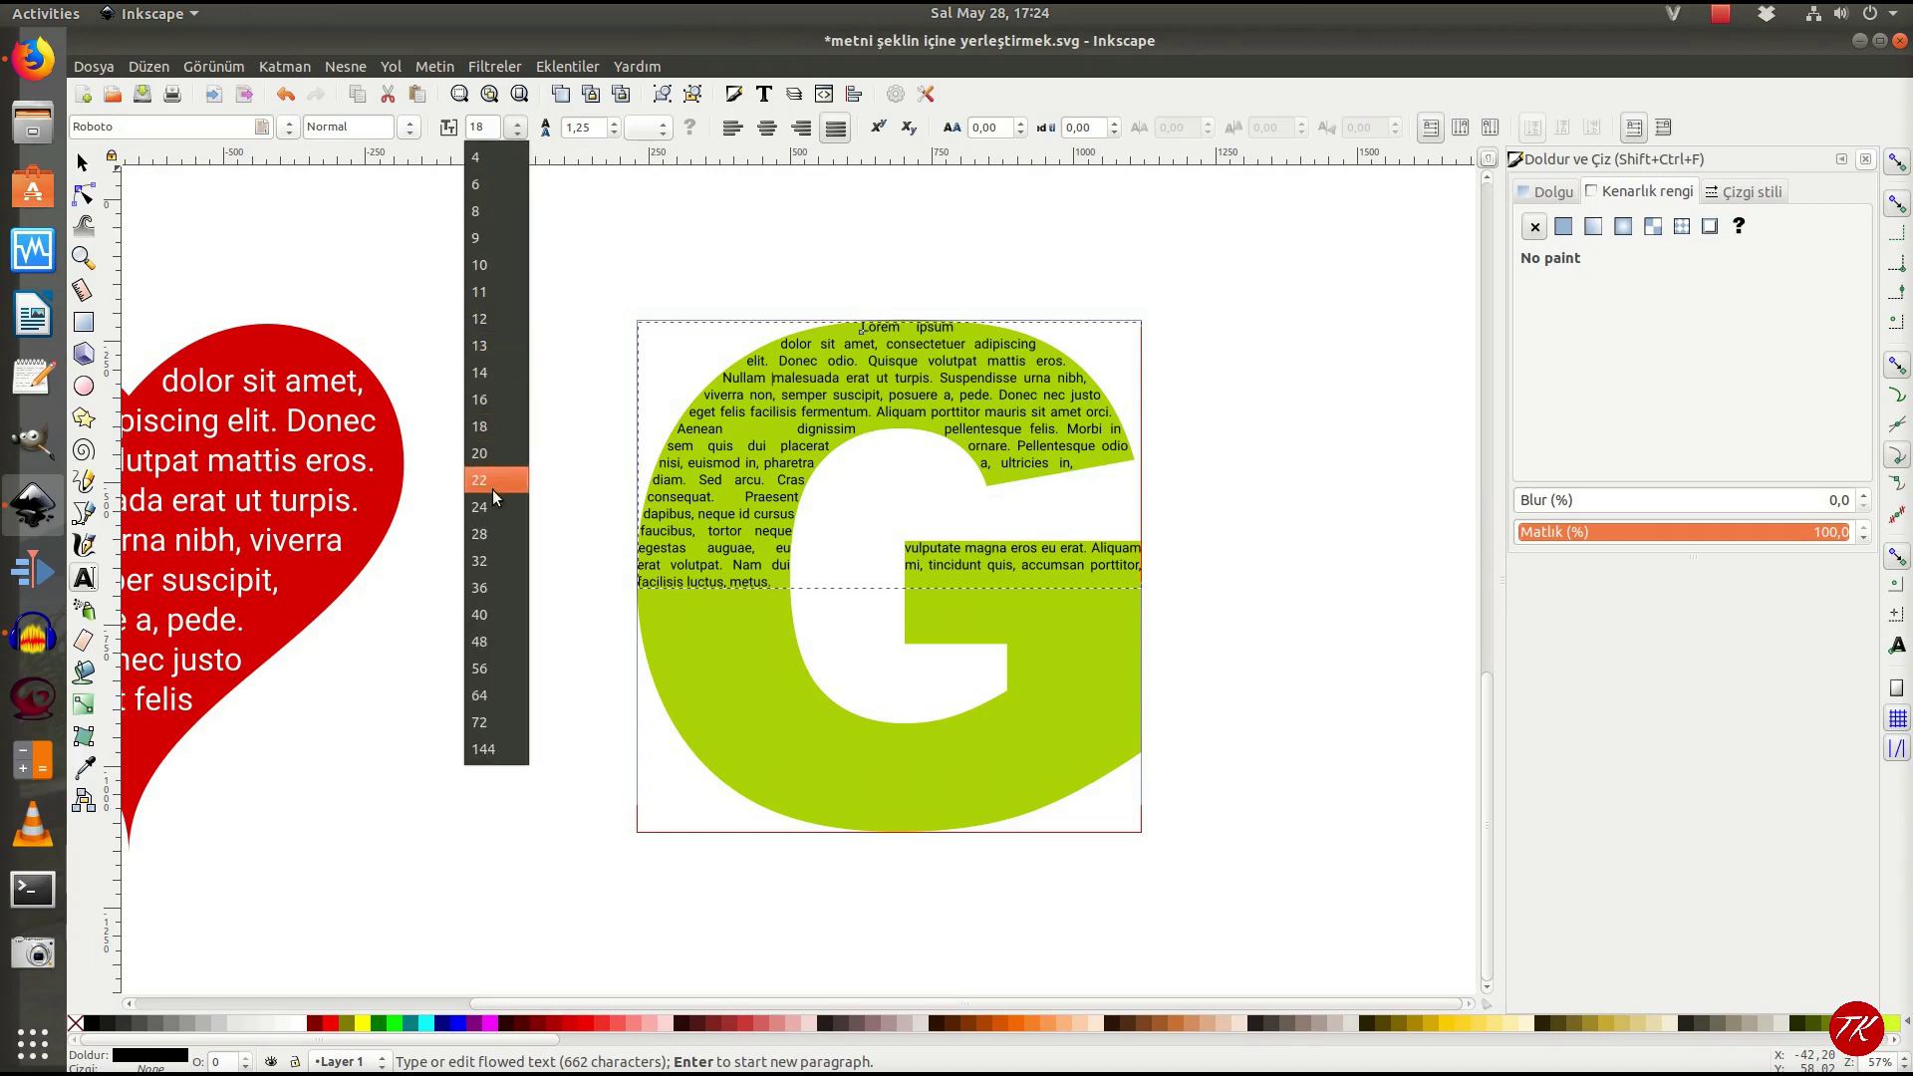
pyautogui.click(494, 558)
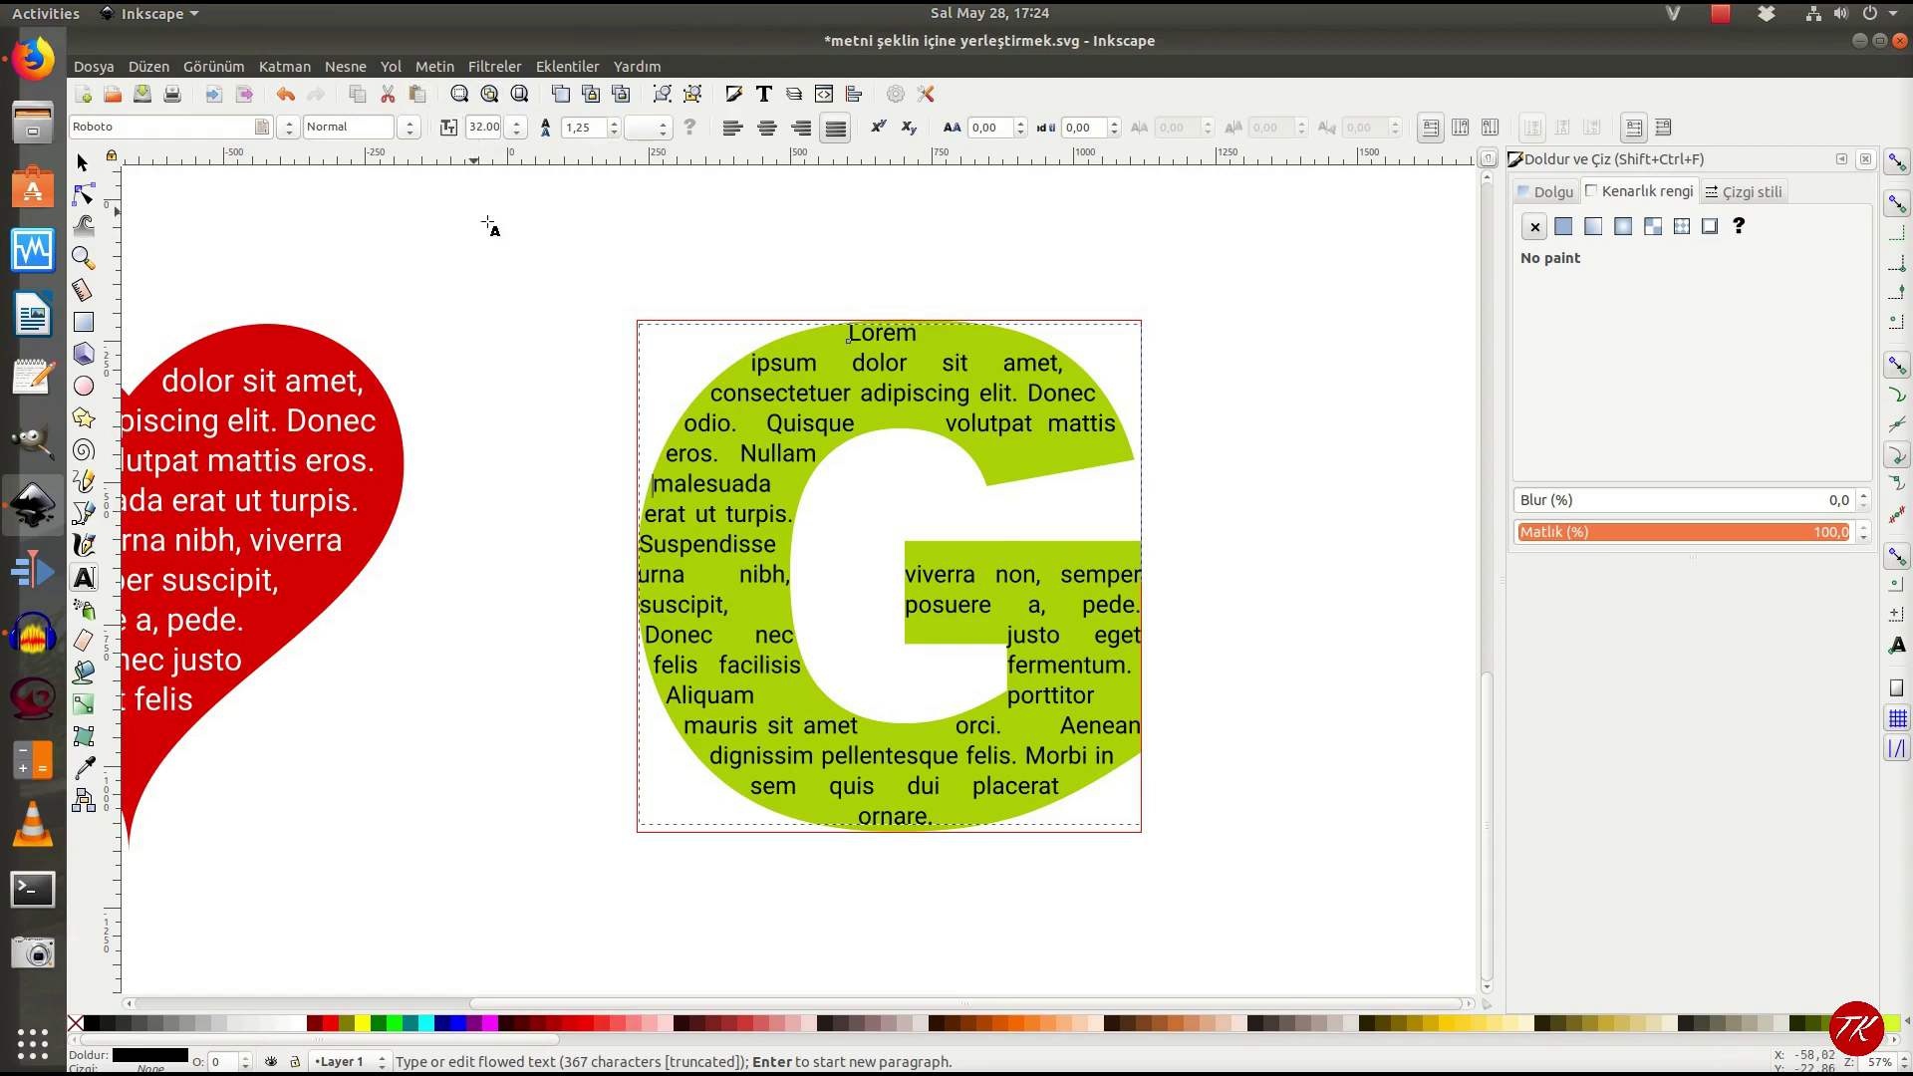
pyautogui.click(767, 120)
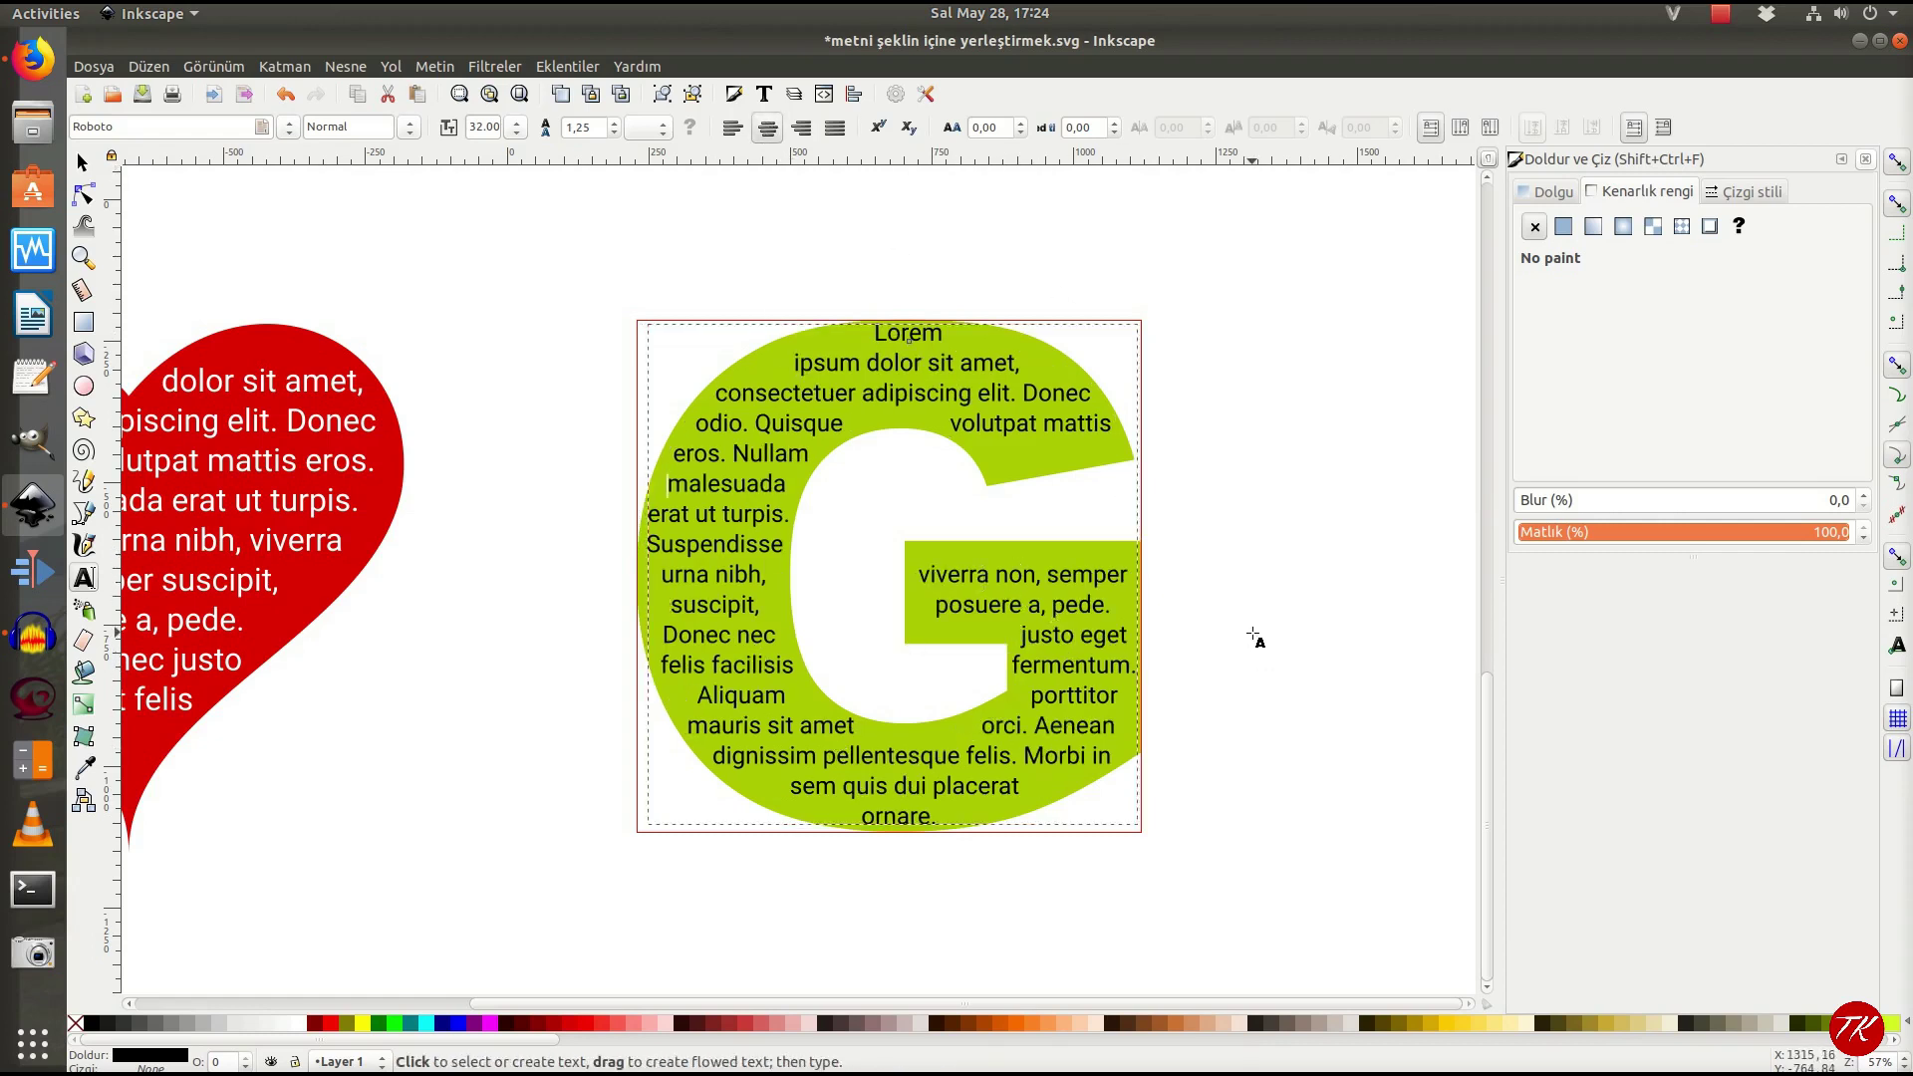
pyautogui.click(83, 162)
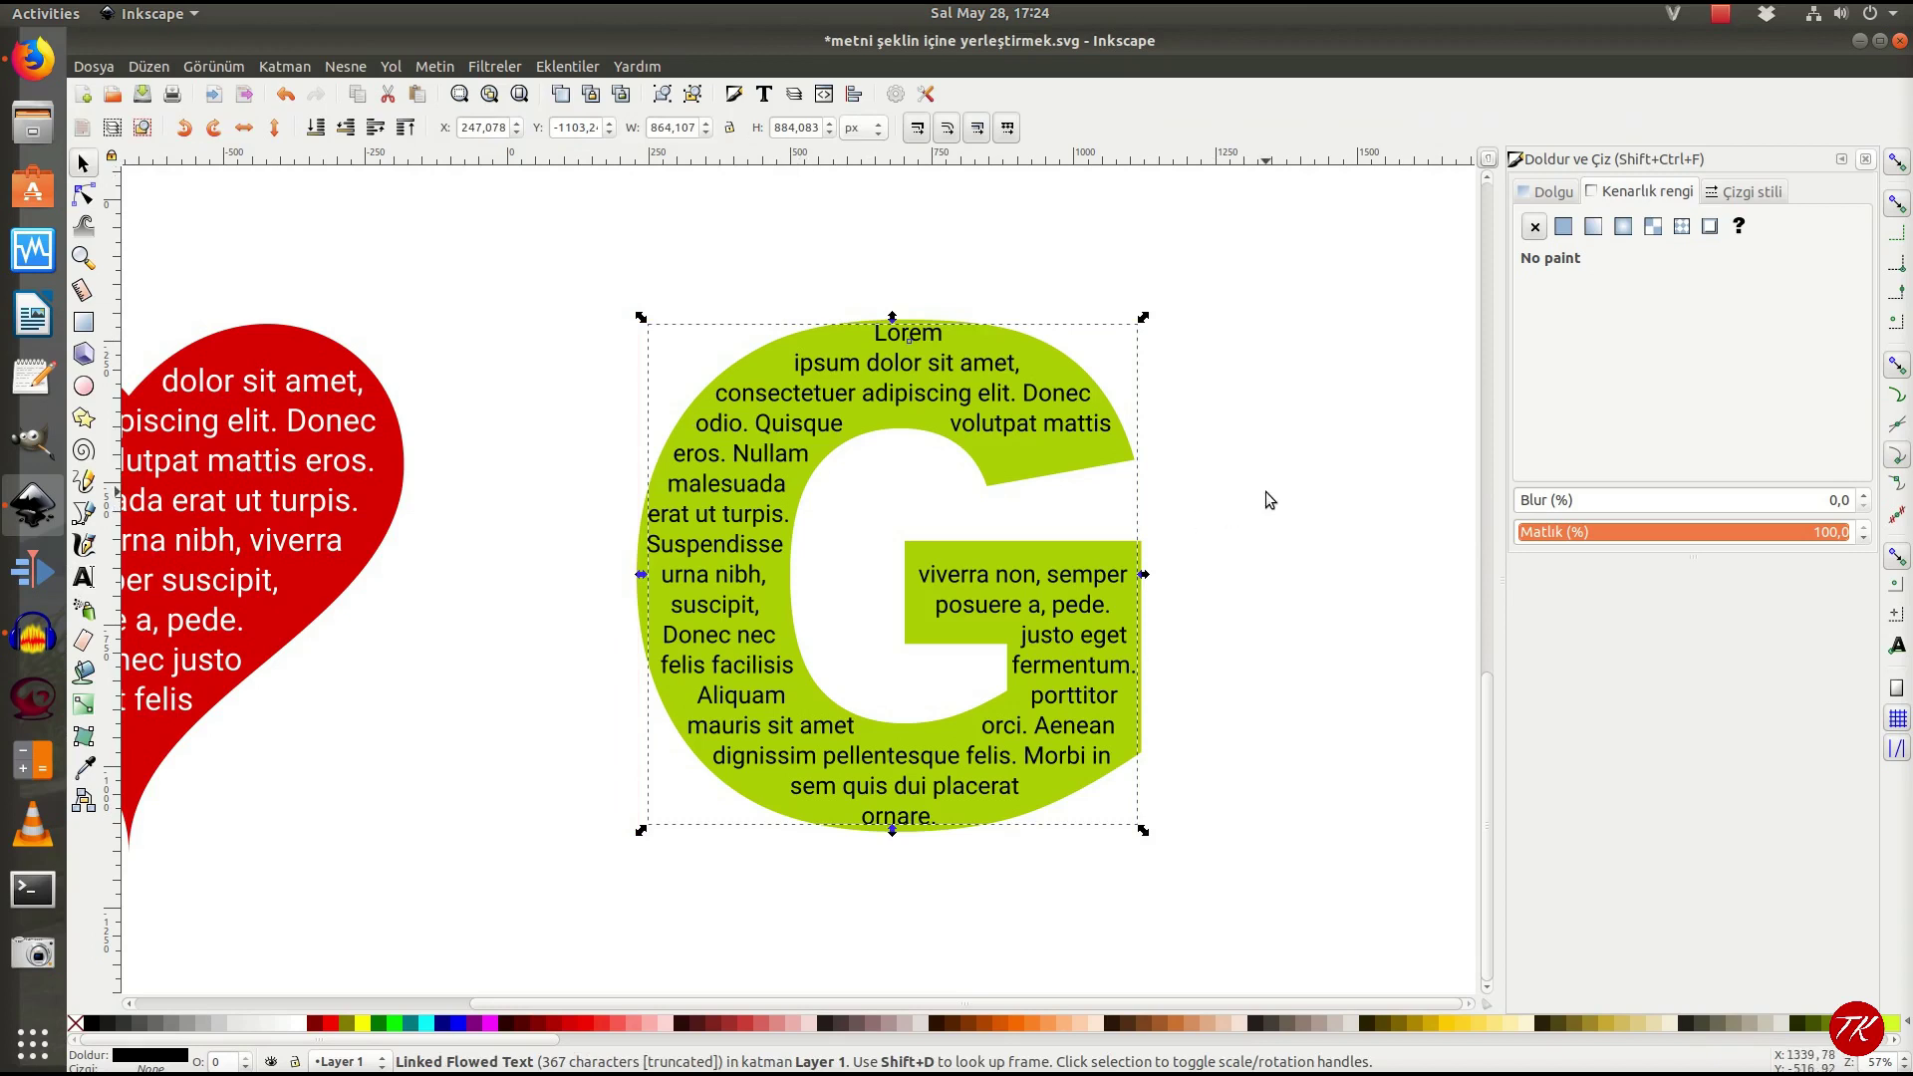
pyautogui.click(1288, 595)
pyautogui.keyDown('ctrl'); pyautogui.scroll(-1, 1288, 595); pyautogui.keyUp('ctrl')
pyautogui.keyDown('ctrl'); pyautogui.scroll(-1, 1287, 595); pyautogui.keyUp('ctrl')
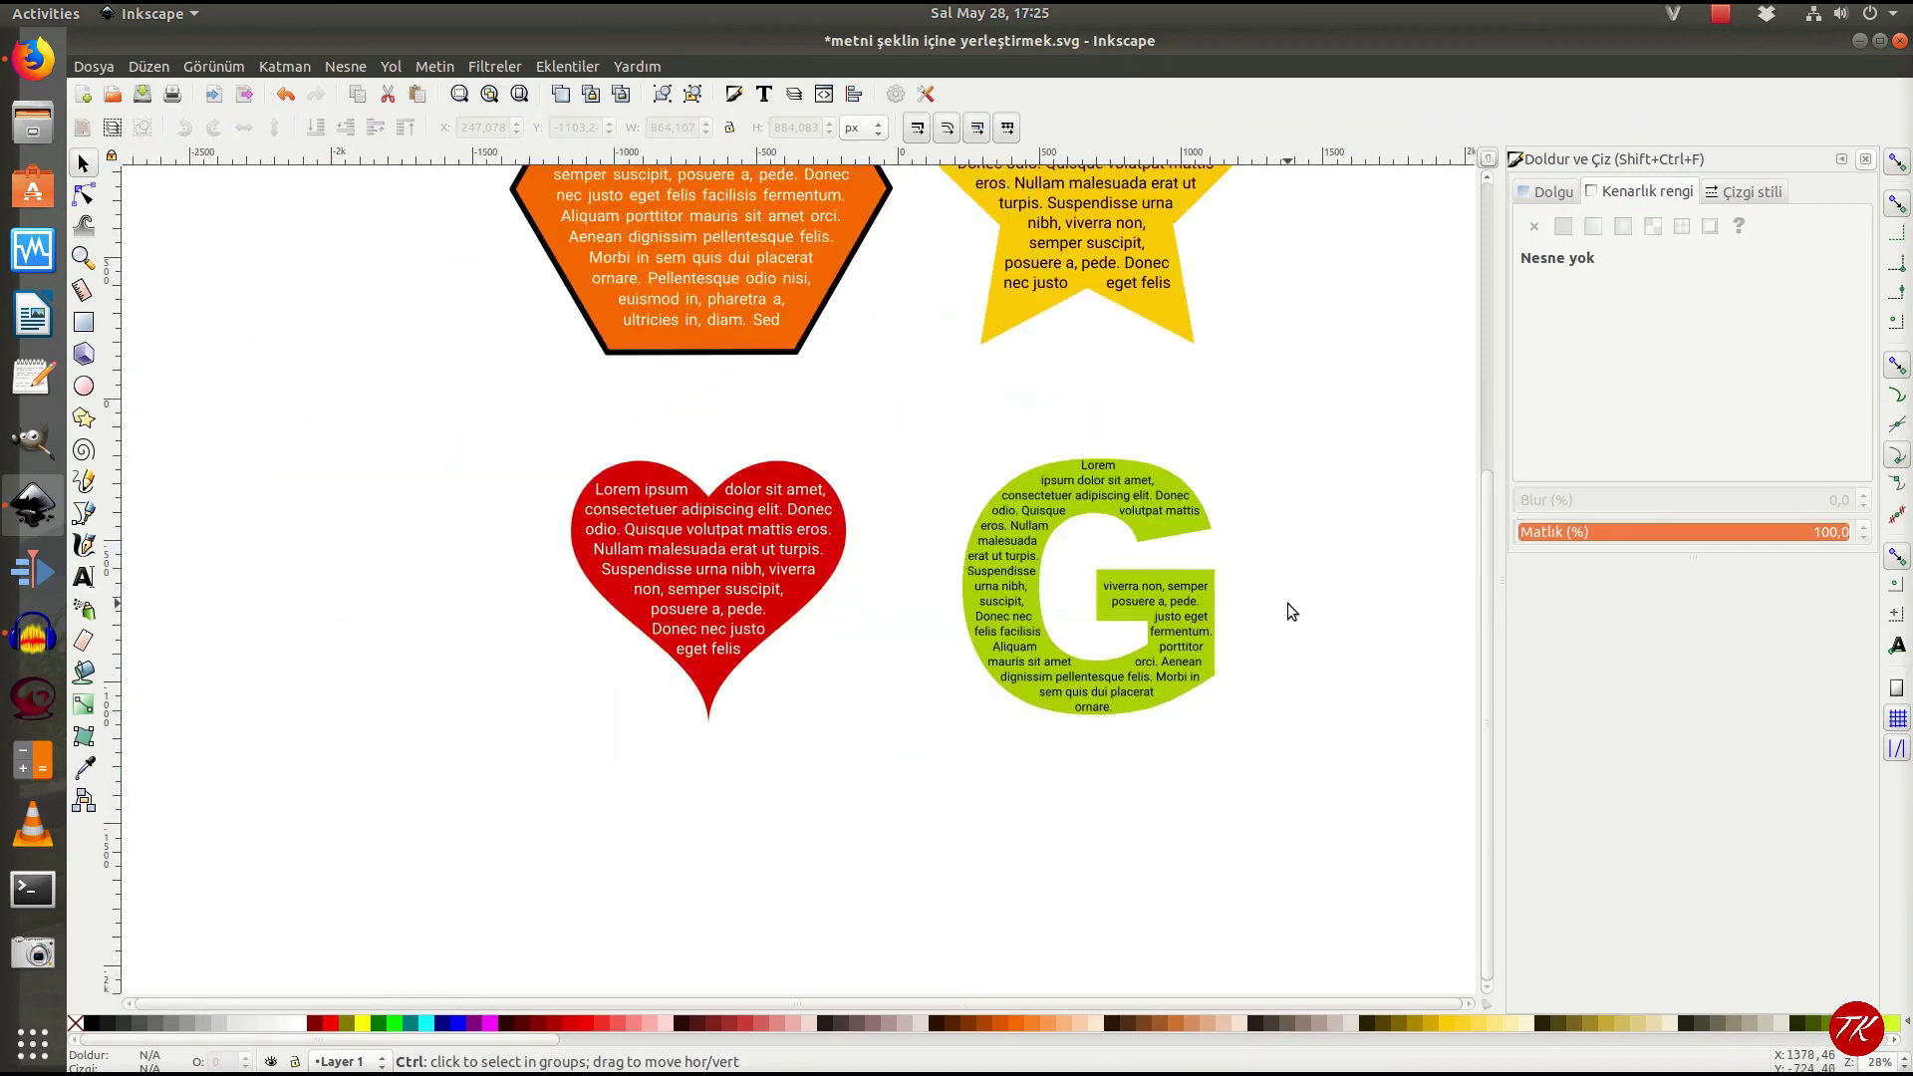
pyautogui.scroll(2, 1283, 606)
pyautogui.scroll(3, 1281, 606)
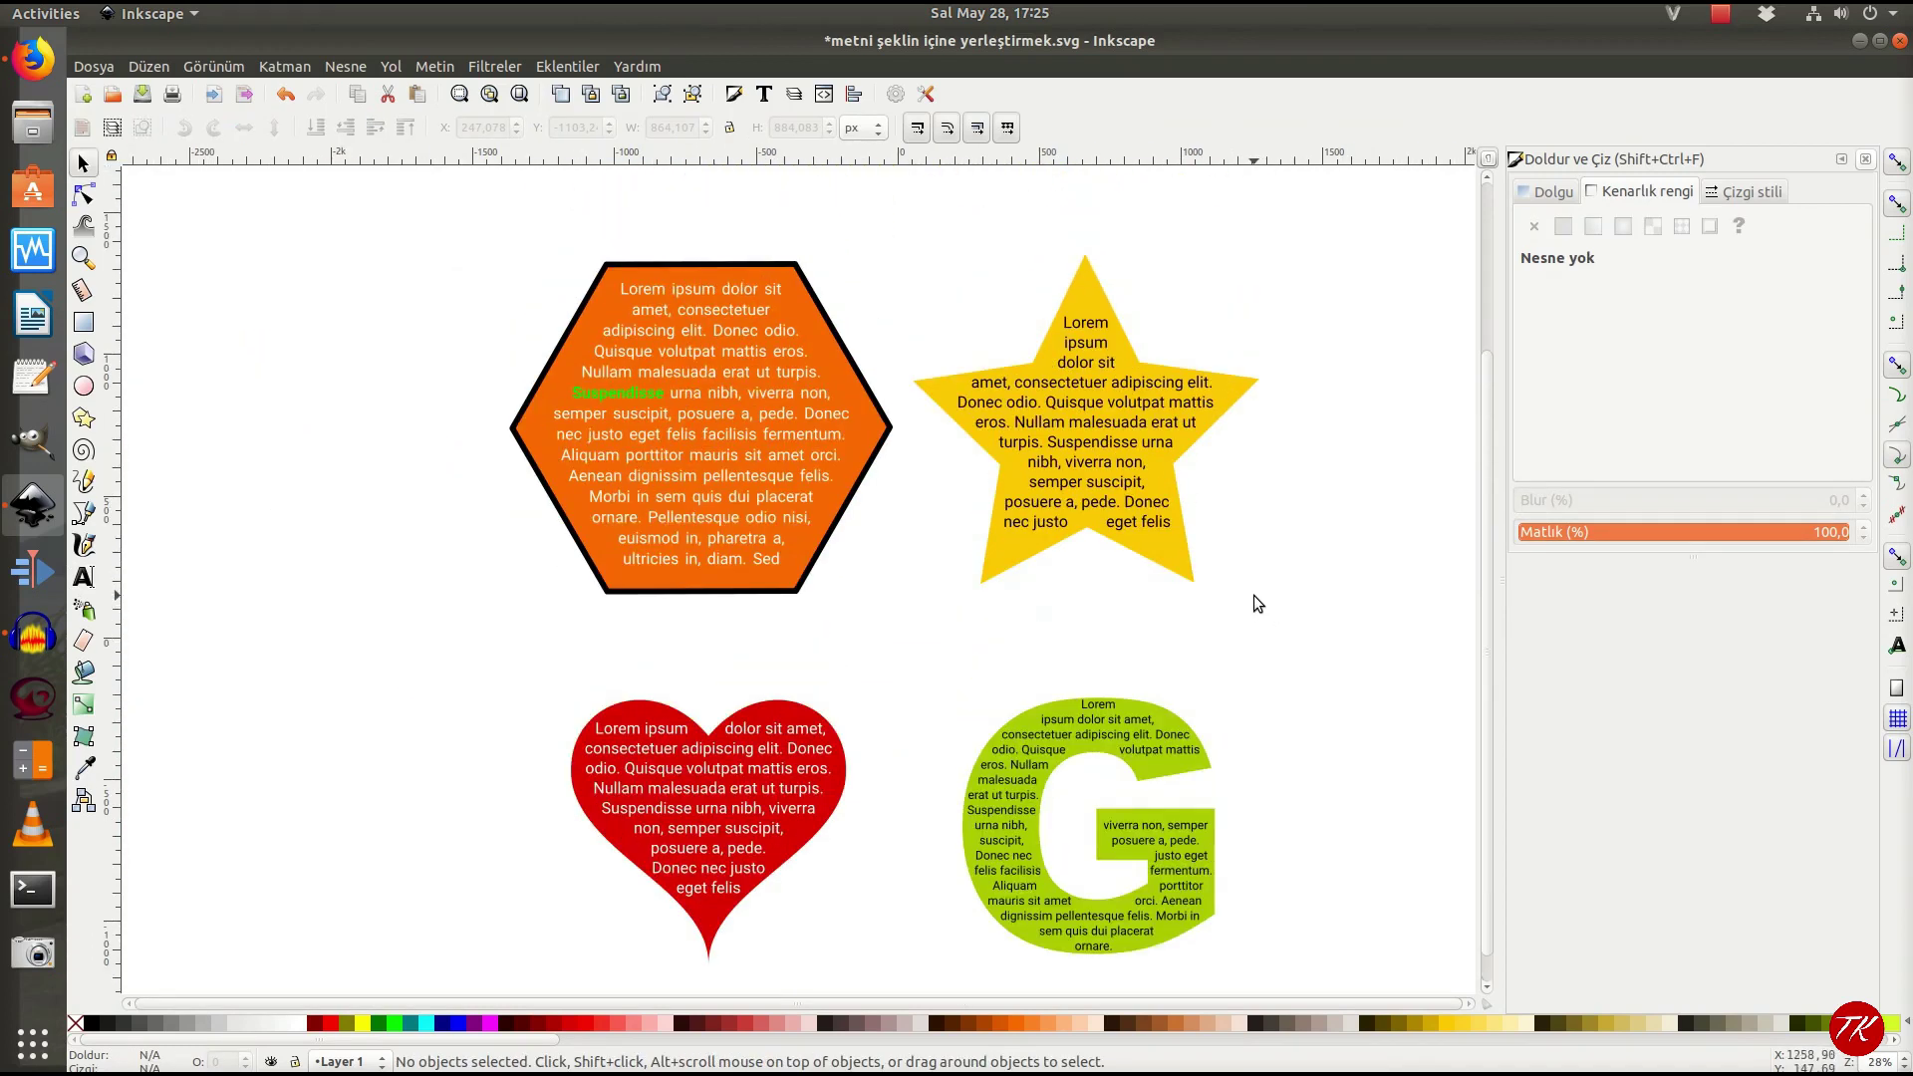
pyautogui.hscroll(3, 1212, 612)
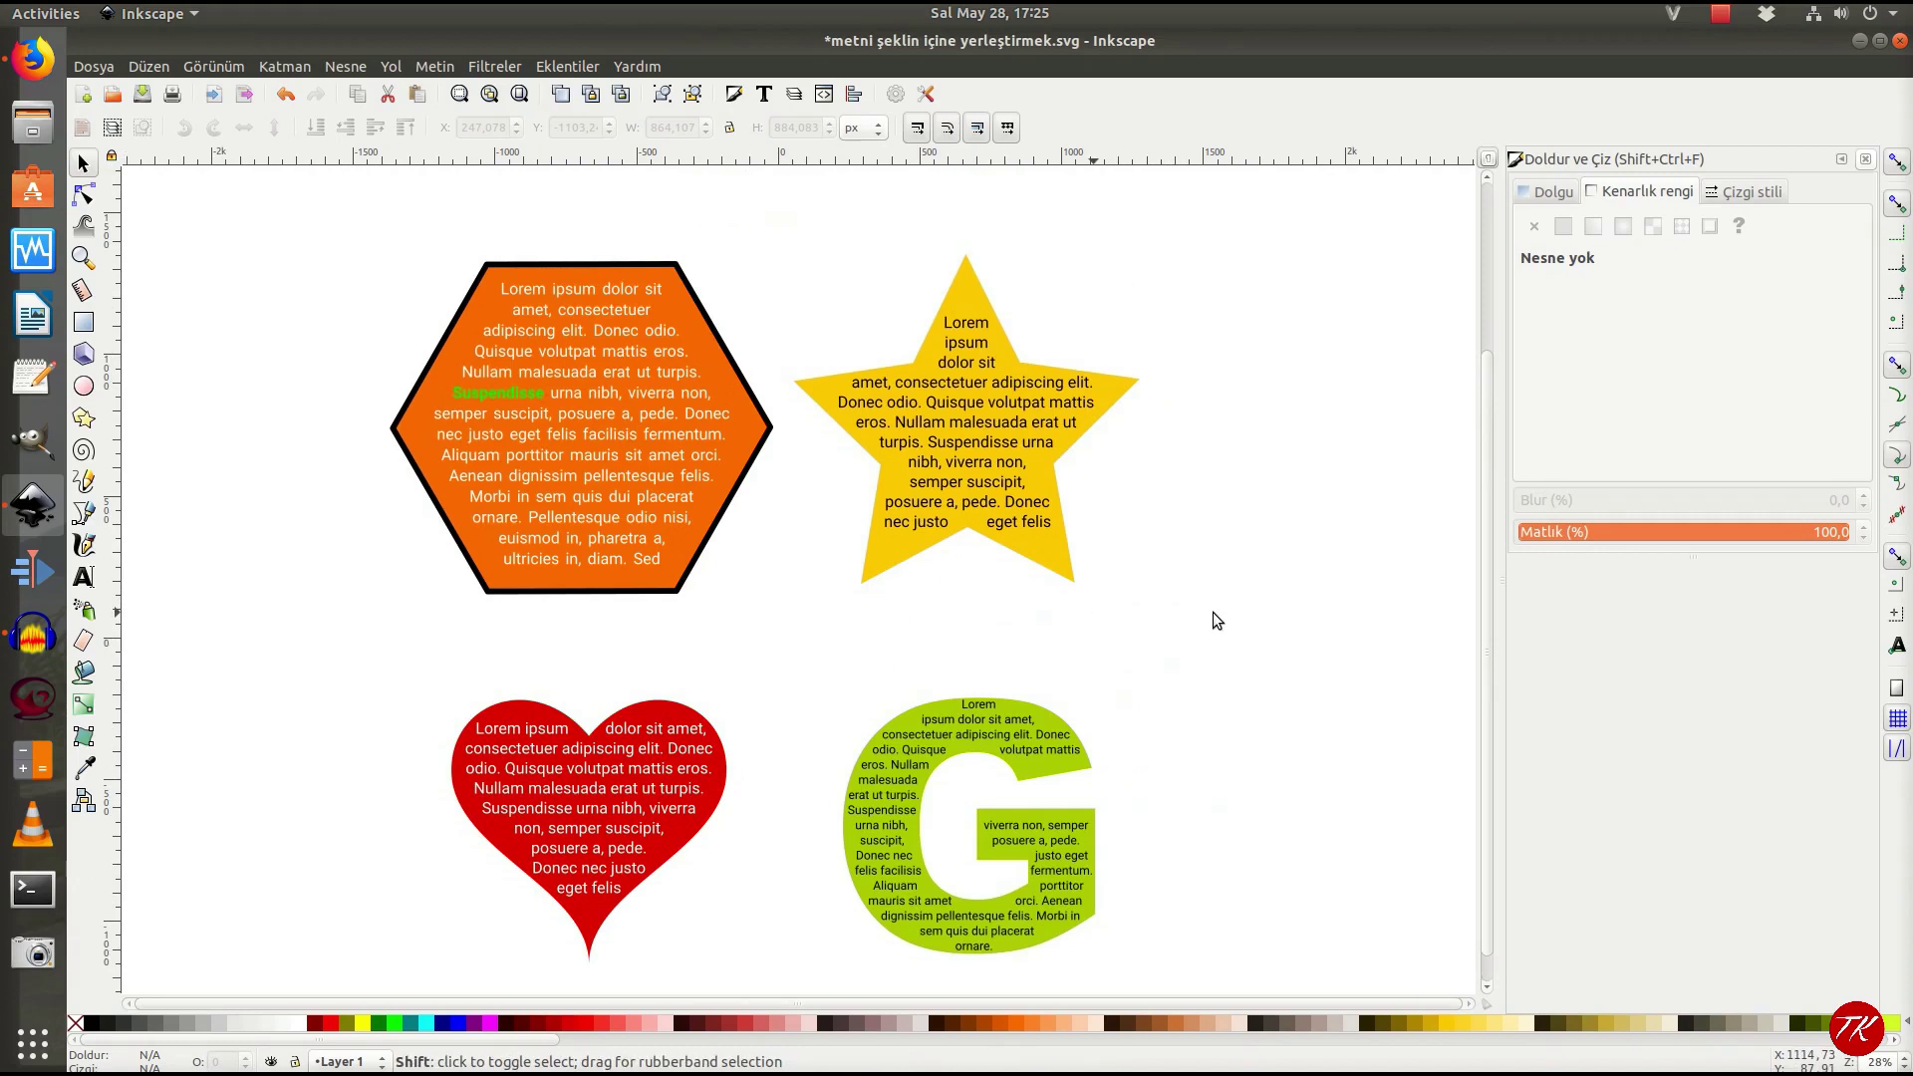